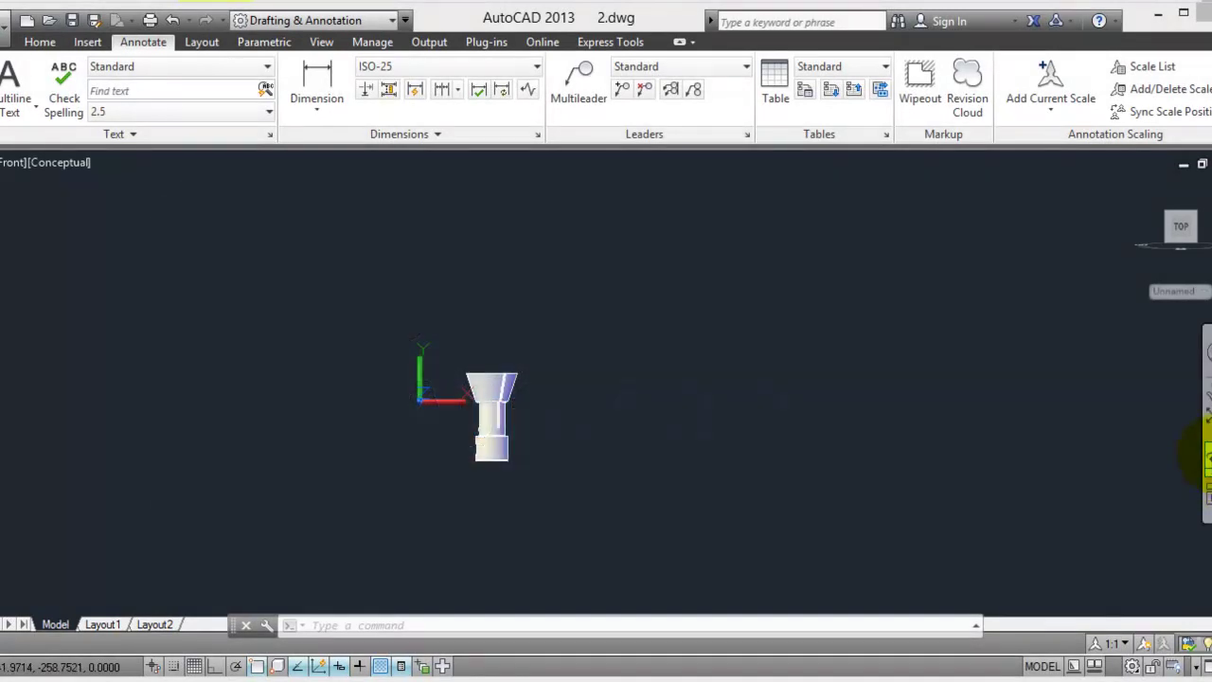
Orbit the collet from its flat front view into a higher tilted 3D view of its slotted top
{"action": "left_click", "coordinate": [1208, 450]}
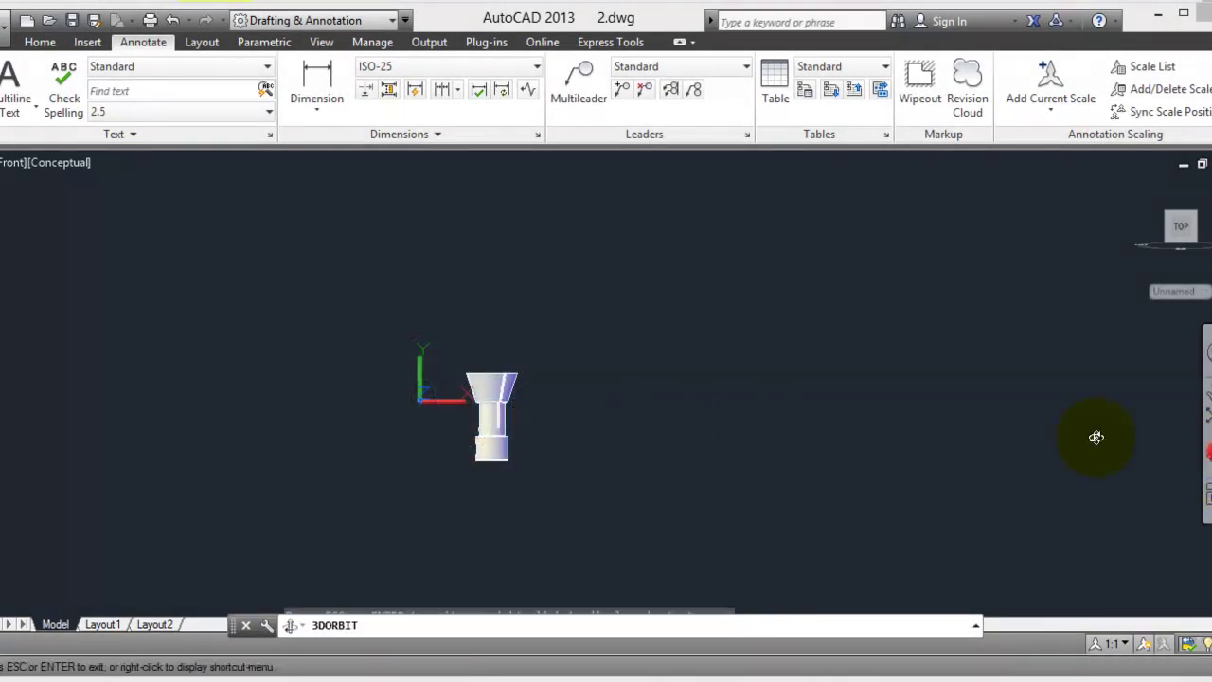
{"action": "mouse_move", "coordinate": [533, 505]}
{"action": "left_mouse_down"}
{"action": "mouse_move", "coordinate": [540, 360]}
{"action": "mouse_move", "coordinate": [665, 382]}
{"action": "mouse_move", "coordinate": [540, 501]}
{"action": "mouse_move", "coordinate": [419, 543]}
{"action": "mouse_move", "coordinate": [455, 509]}
{"action": "mouse_move", "coordinate": [566, 450]}
{"action": "mouse_move", "coordinate": [631, 515]}
{"action": "mouse_move", "coordinate": [639, 338]}
{"action": "mouse_move", "coordinate": [649, 529]}
{"action": "mouse_move", "coordinate": [634, 341]}
{"action": "mouse_move", "coordinate": [653, 236]}
{"action": "mouse_move", "coordinate": [612, 506]}
{"action": "mouse_move", "coordinate": [644, 282]}
{"action": "mouse_move", "coordinate": [632, 492]}
{"action": "mouse_move", "coordinate": [495, 311]}
{"action": "mouse_move", "coordinate": [563, 289]}
{"action": "mouse_move", "coordinate": [595, 352]}
{"action": "mouse_move", "coordinate": [647, 291]}
{"action": "left_mouse_up"}
{"action": "right_click", "coordinate": [647, 291]}
{"action": "left_click", "coordinate": [665, 296]}
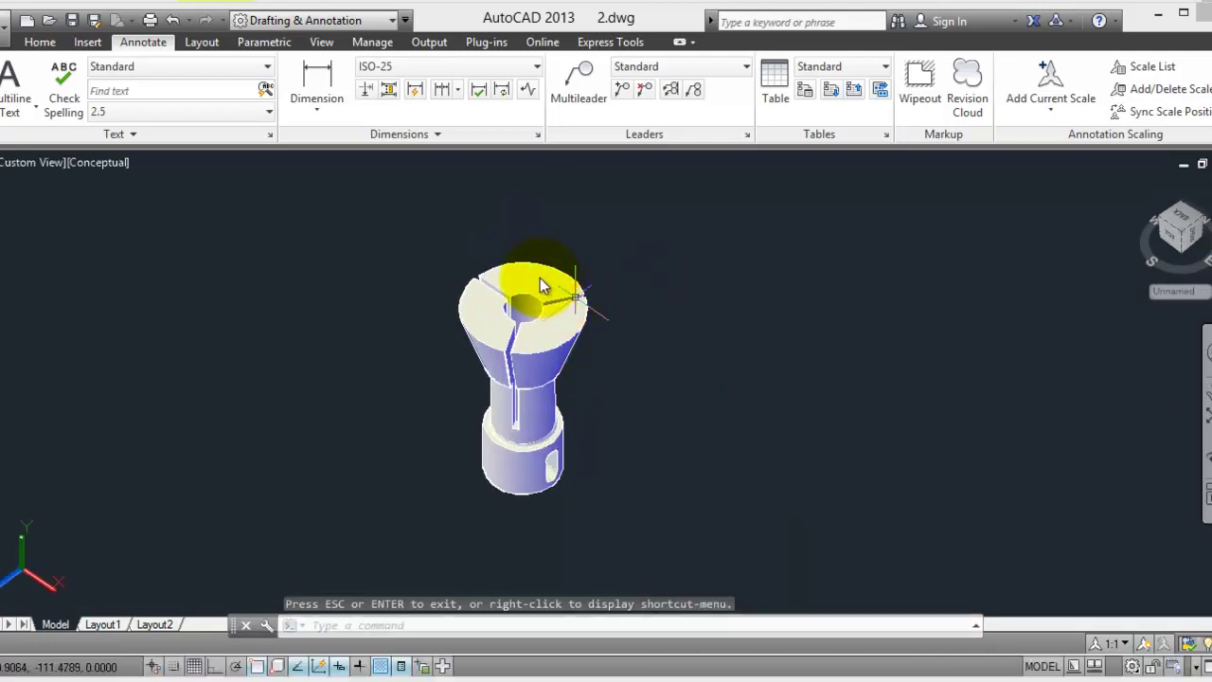
{"action": "middle_click_drag", "start_coordinate": [513, 285], "coordinate": [529, 330], "text": "shift"}
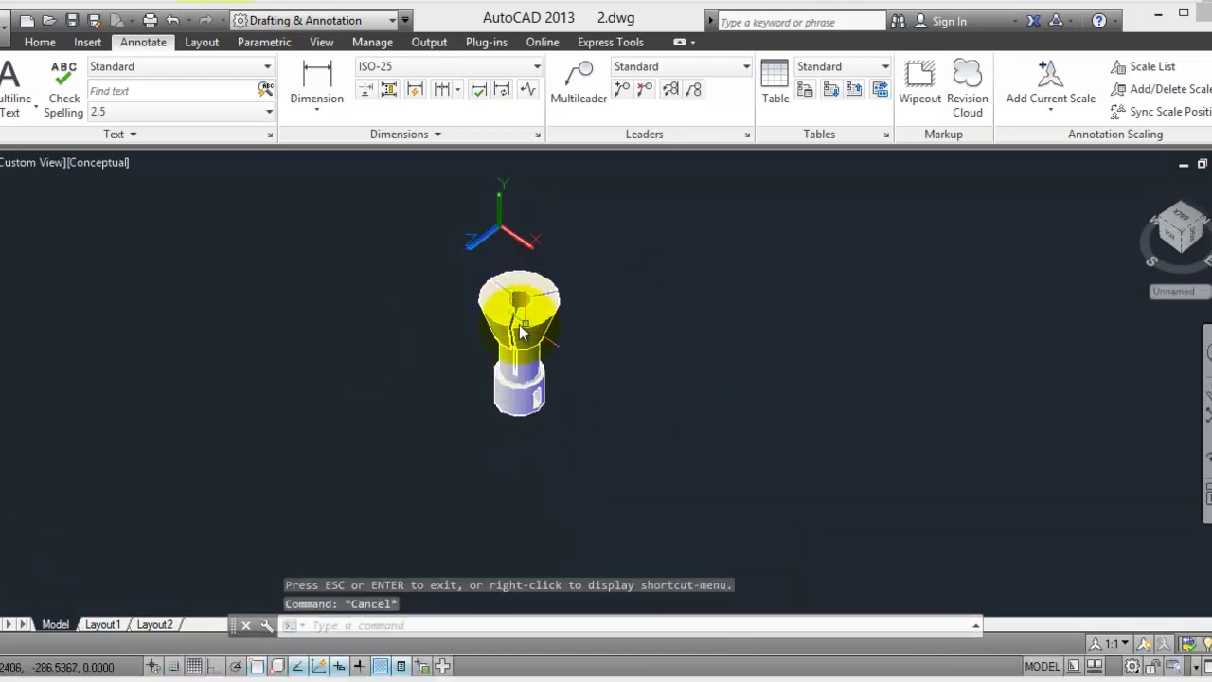
{"action": "left_click", "coordinate": [24, 166]}
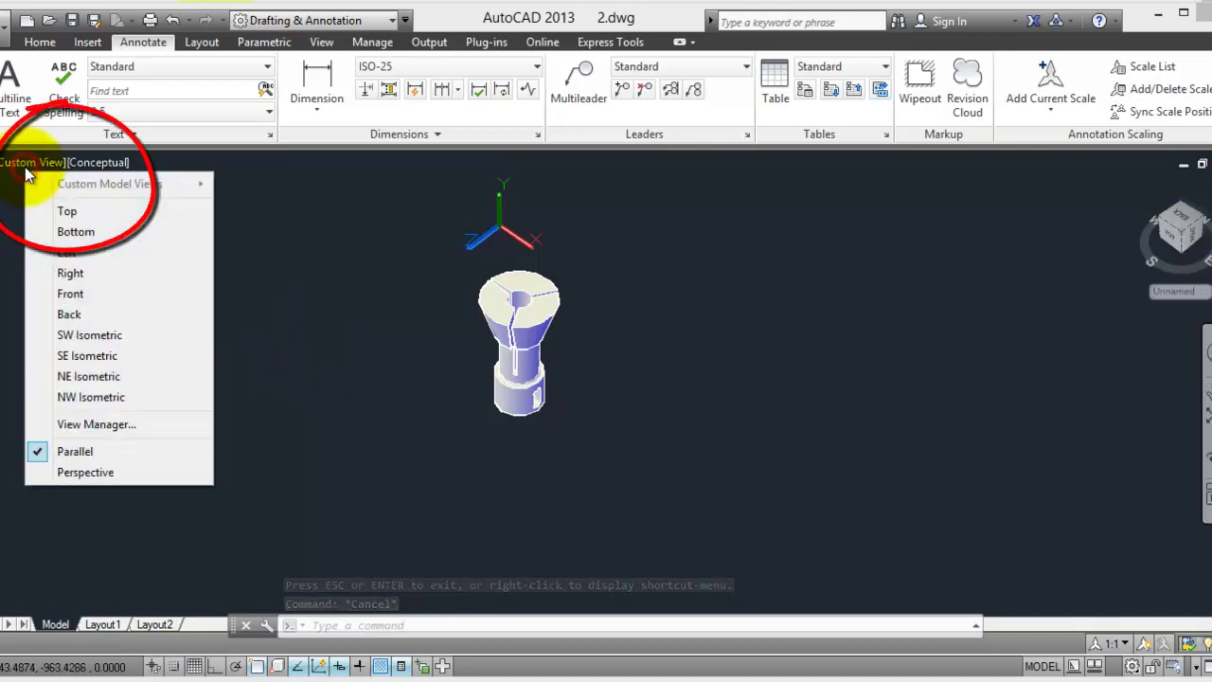
Switch to the Top view, zoom on the three-slotted ring, and start the FLATSHOT command
{"action": "left_click", "coordinate": [82, 212]}
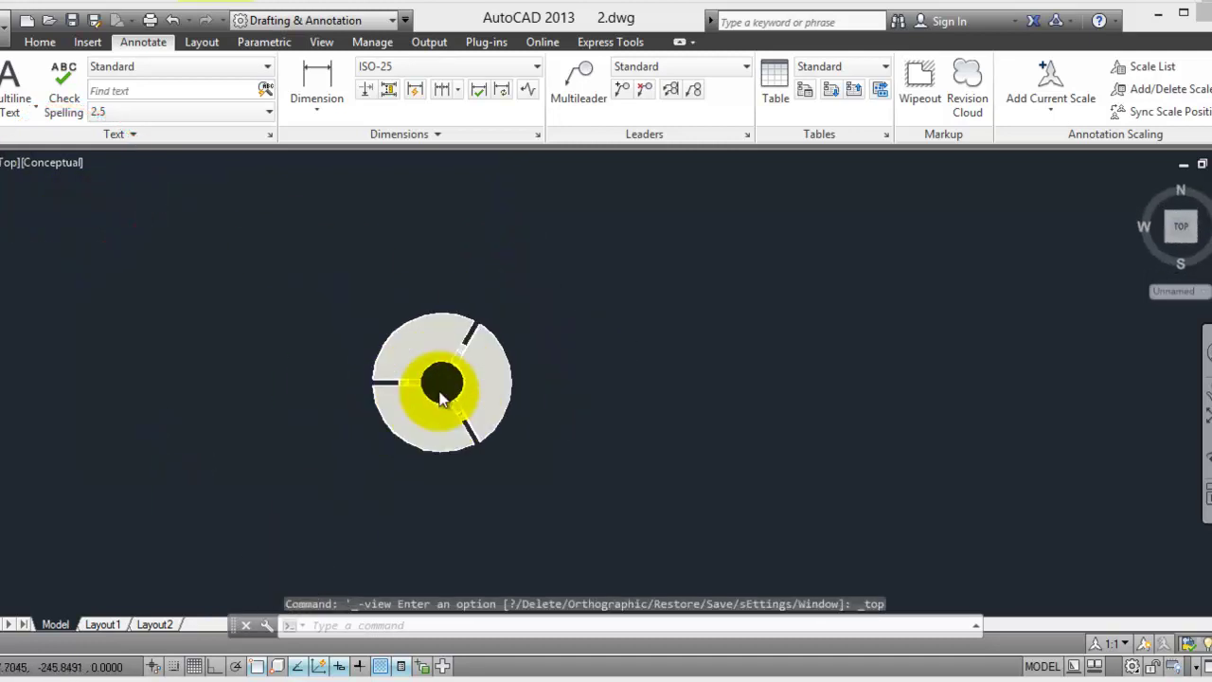
{"action": "scroll", "coordinate": [440, 398], "scroll_direction": "up", "scroll_amount": 3}
{"action": "scroll", "coordinate": [441, 398], "scroll_direction": "up", "scroll_amount": 2}
{"action": "scroll", "coordinate": [441, 398], "scroll_direction": "down", "scroll_amount": 2}
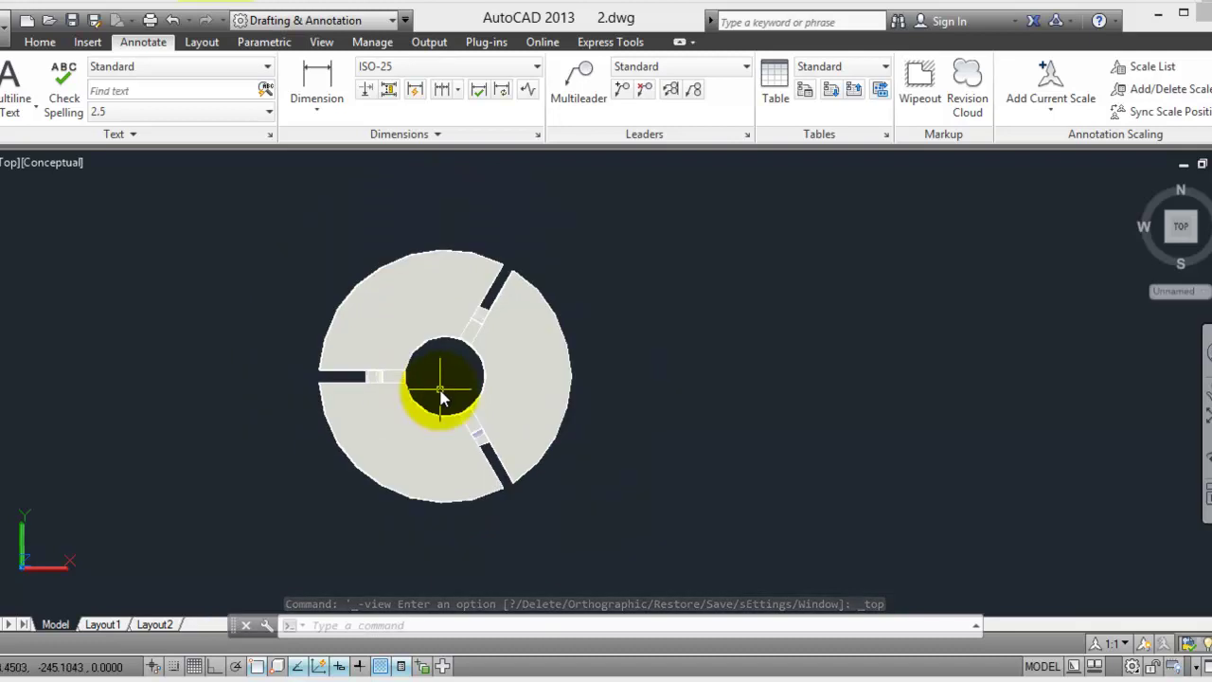
{"action": "scroll", "coordinate": [440, 397], "scroll_direction": "down", "scroll_amount": 2}
{"action": "type", "text": "F"}
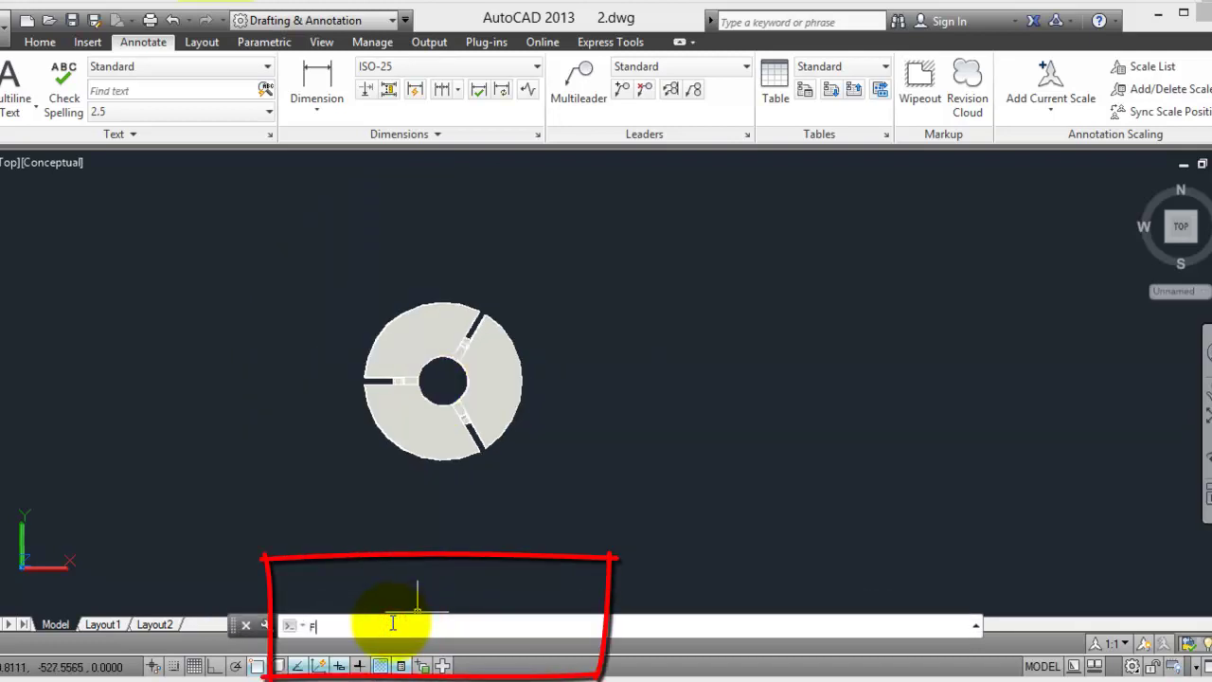
{"action": "type", "text": "LATS"}
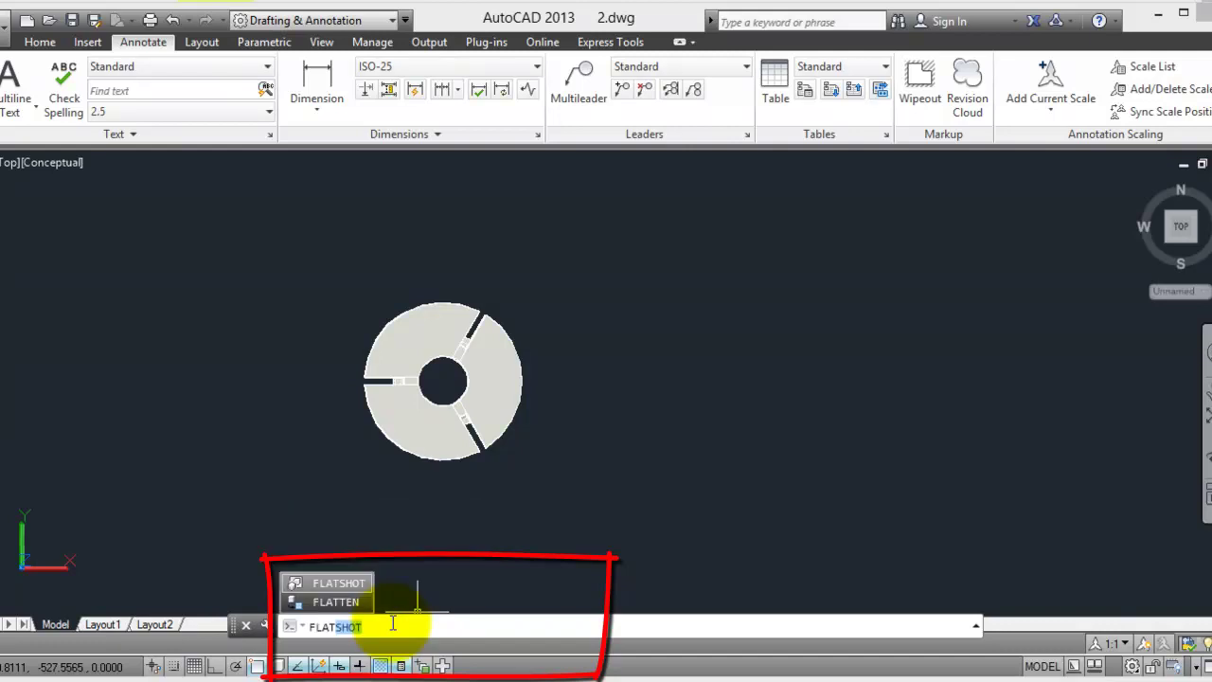
{"action": "type", "text": "H"}
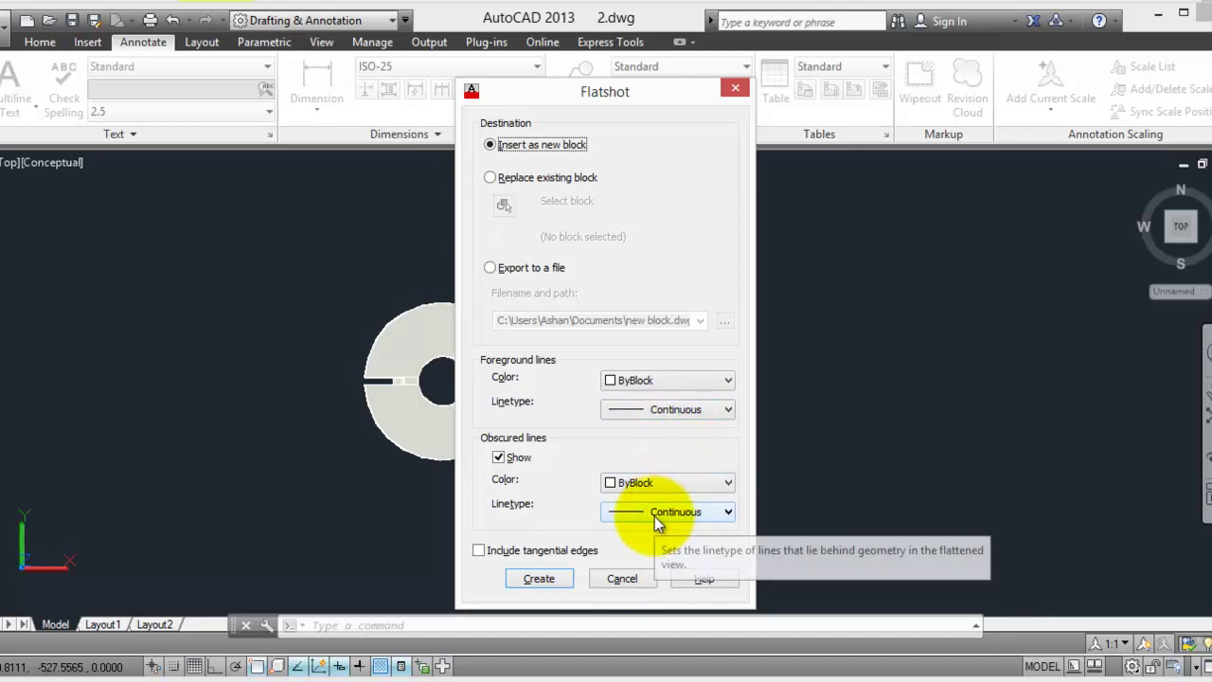
Insert the top-view Flatshot block right of the collet at X and Y scale 1, rotation 0
{"action": "left_click", "coordinate": [568, 580]}
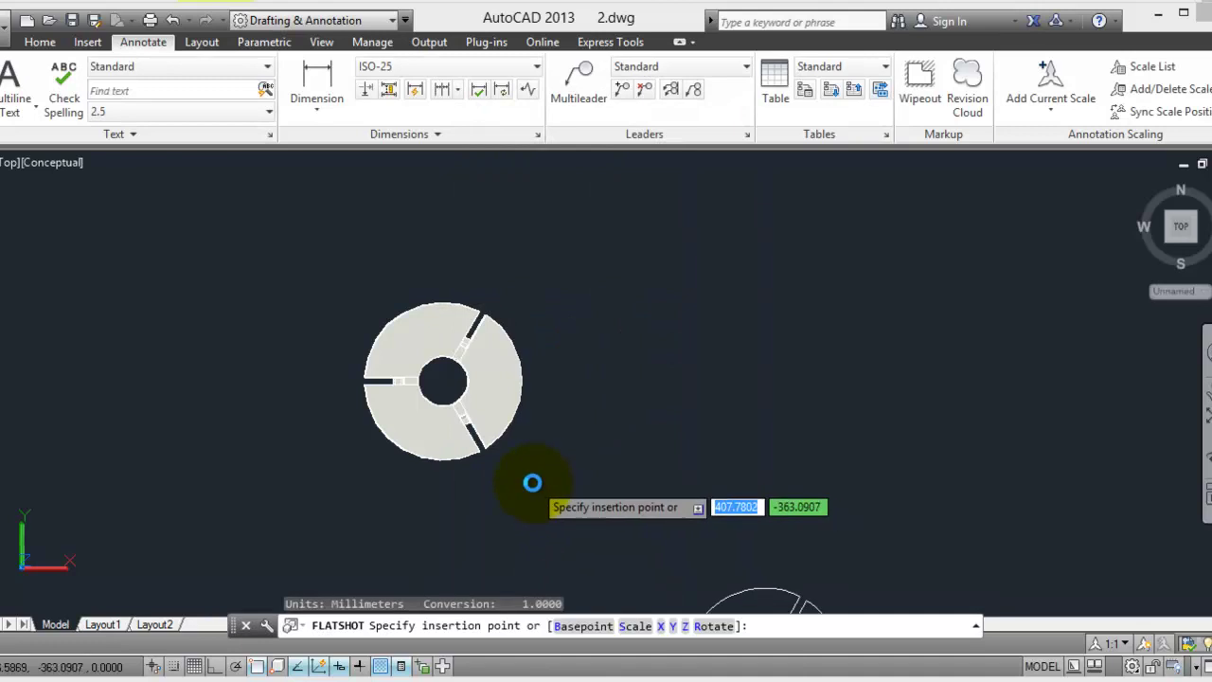
{"action": "left_click", "coordinate": [531, 199]}
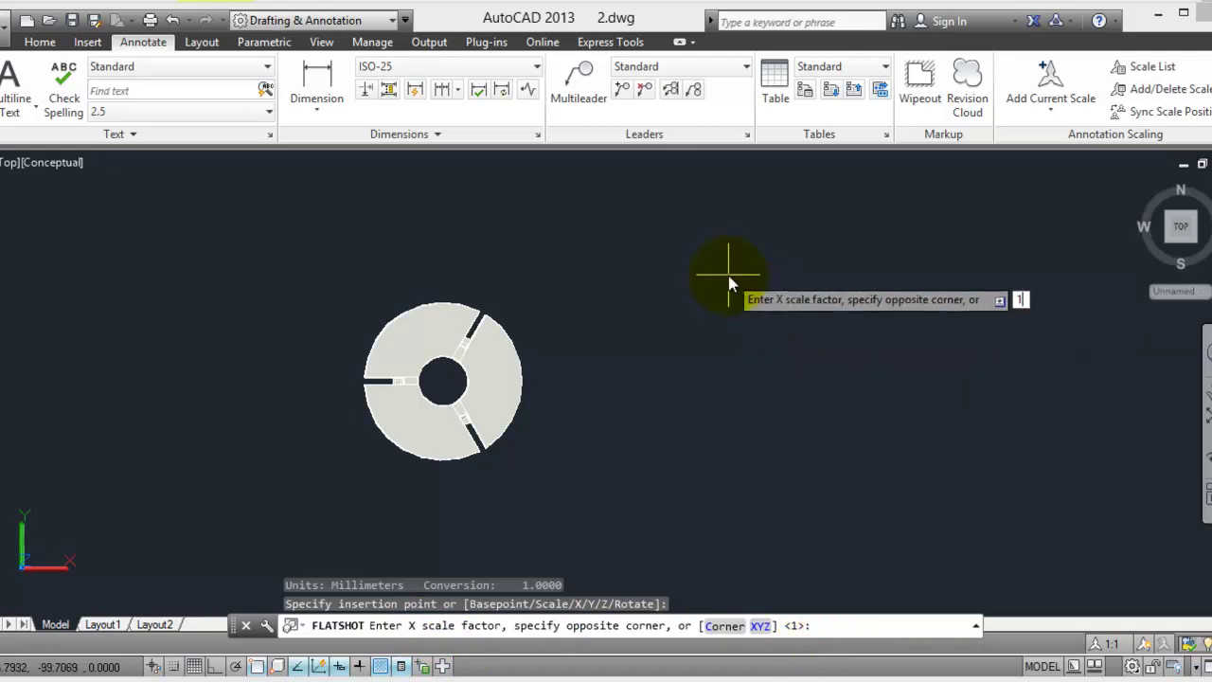
{"action": "key", "text": "Return"}
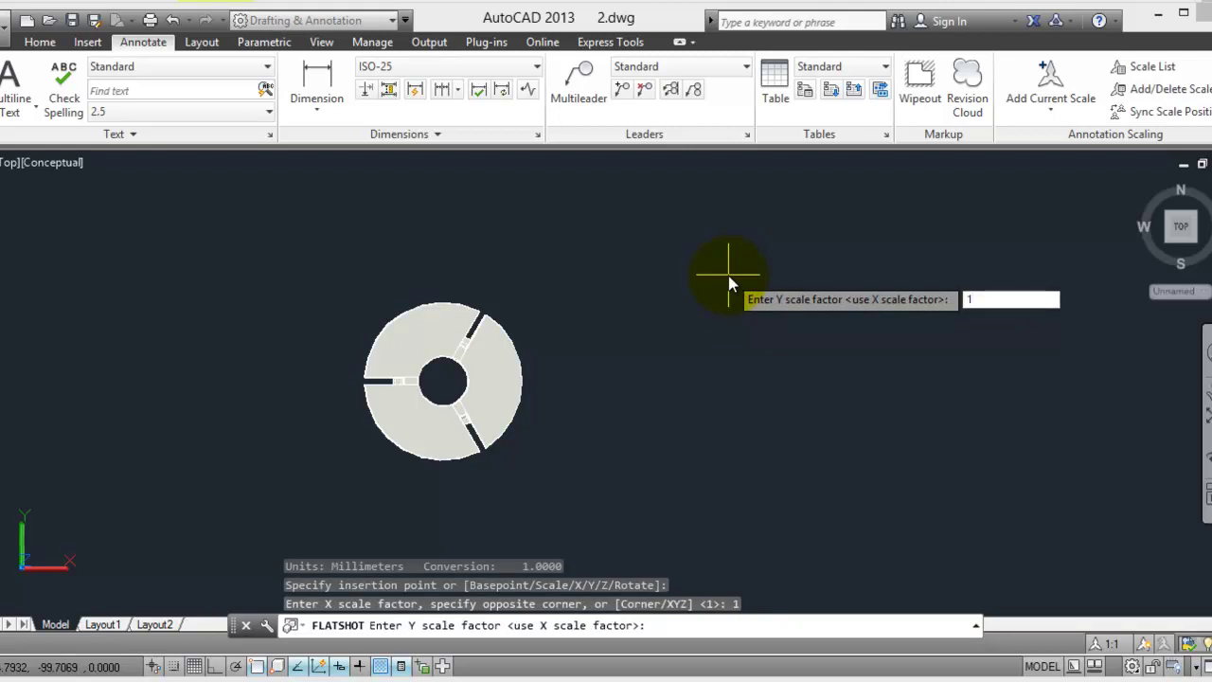
{"action": "key", "text": "Return"}
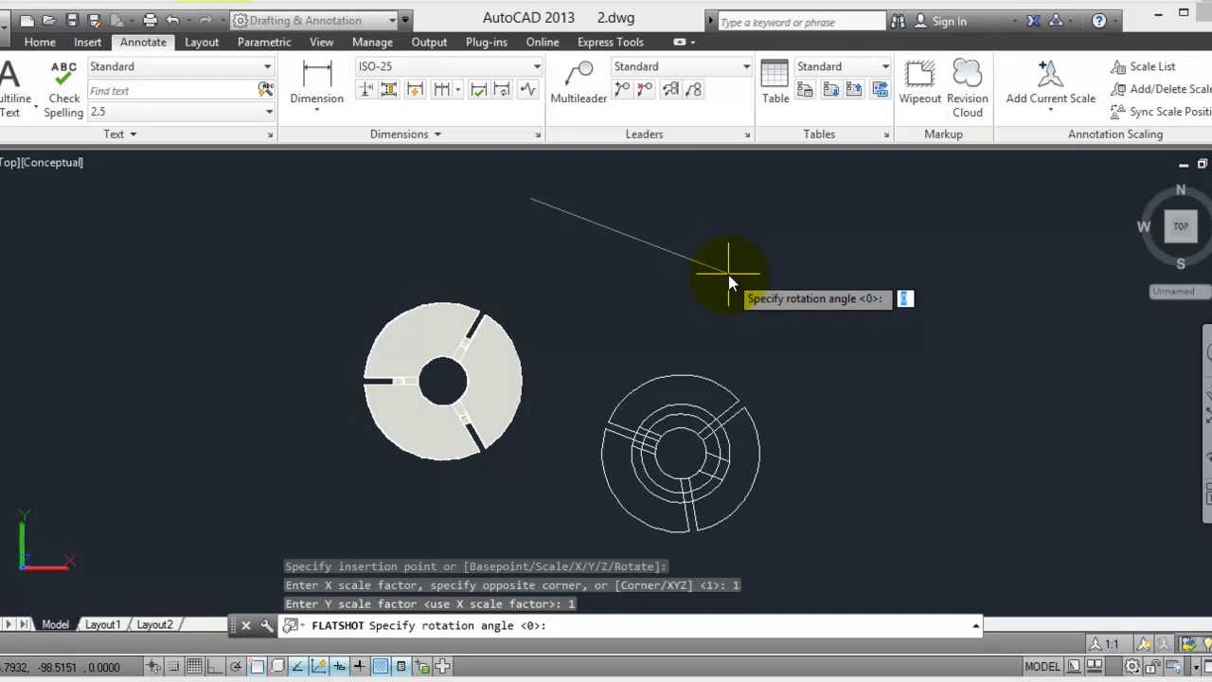
{"action": "key", "text": "Return"}
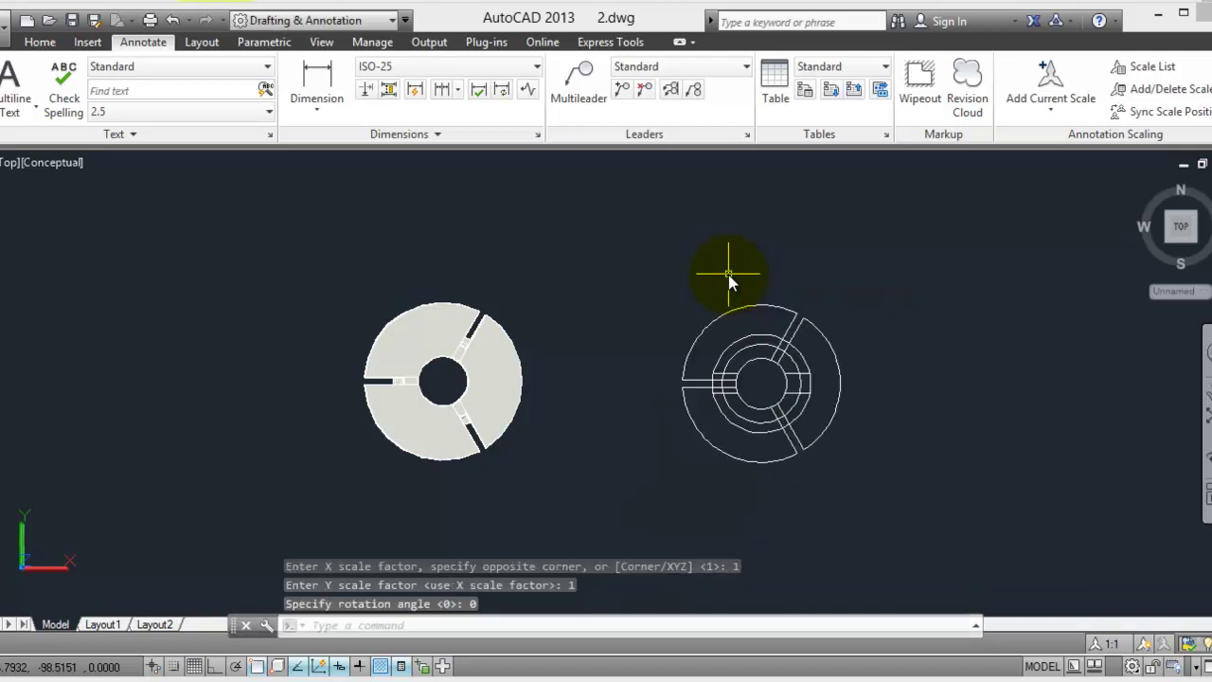
{"action": "scroll", "coordinate": [742, 287], "scroll_direction": "down", "scroll_amount": 2}
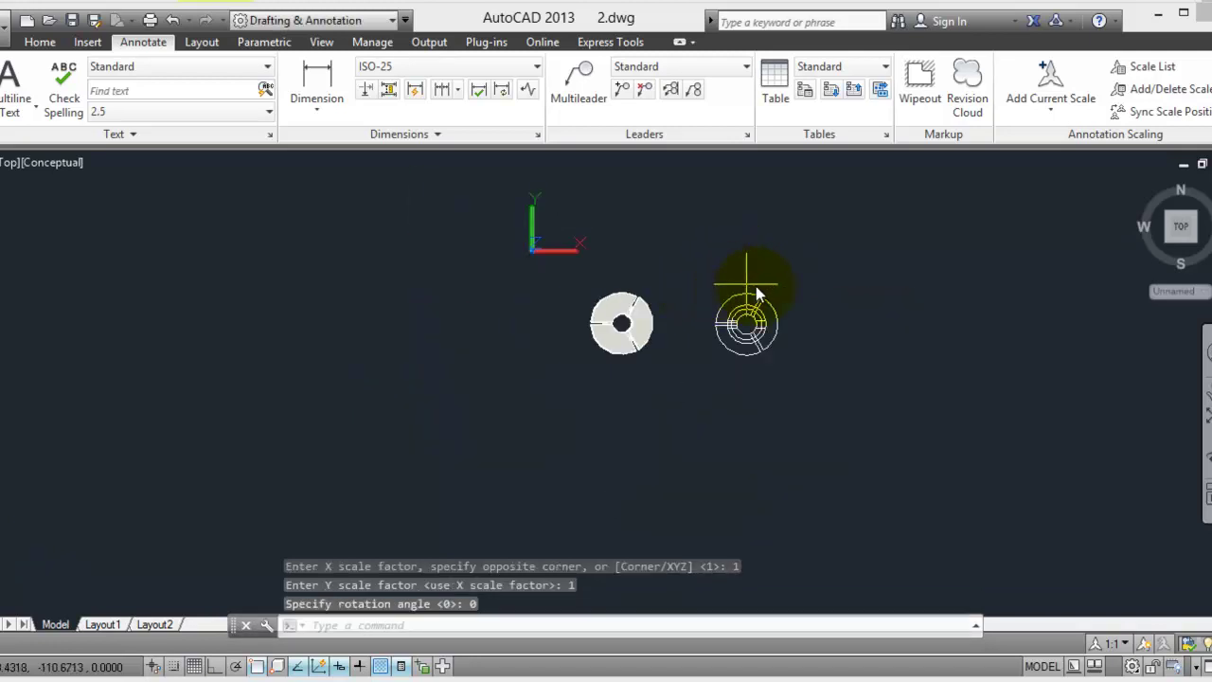
{"action": "key", "text": "Escape"}
{"action": "key", "text": "Escape"}
Orbit the view to see the collet and its flat block from the front
{"action": "left_click", "coordinate": [1207, 459]}
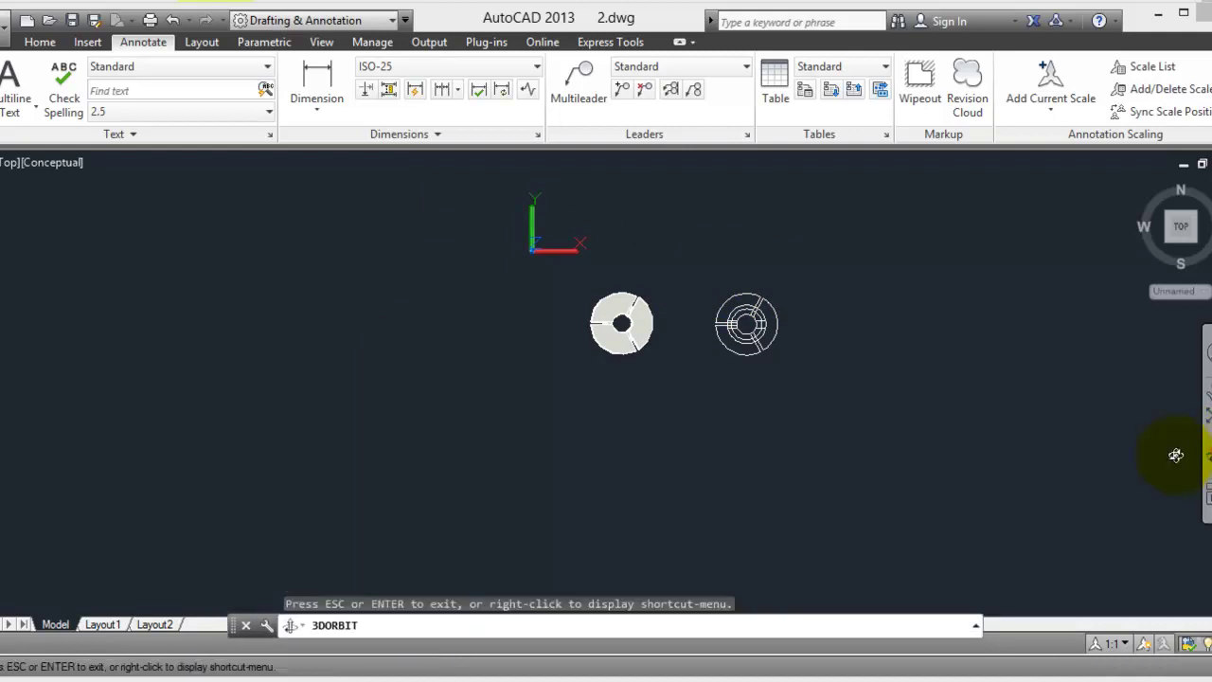
{"action": "mouse_move", "coordinate": [801, 401]}
{"action": "left_mouse_down"}
{"action": "mouse_move", "coordinate": [785, 344]}
{"action": "mouse_move", "coordinate": [792, 217]}
{"action": "mouse_move", "coordinate": [641, 266]}
{"action": "mouse_move", "coordinate": [622, 331]}
{"action": "mouse_move", "coordinate": [733, 344]}
{"action": "mouse_move", "coordinate": [775, 386]}
{"action": "mouse_move", "coordinate": [811, 465]}
{"action": "mouse_move", "coordinate": [736, 266]}
{"action": "mouse_move", "coordinate": [637, 193]}
{"action": "mouse_move", "coordinate": [666, 262]}
{"action": "mouse_move", "coordinate": [672, 360]}
{"action": "mouse_move", "coordinate": [744, 398]}
{"action": "mouse_move", "coordinate": [888, 426]}
{"action": "mouse_move", "coordinate": [840, 441]}
{"action": "mouse_move", "coordinate": [725, 398]}
{"action": "mouse_move", "coordinate": [712, 355]}
{"action": "mouse_move", "coordinate": [834, 289]}
{"action": "mouse_move", "coordinate": [801, 305]}
{"action": "left_mouse_up"}
{"action": "right_click", "coordinate": [793, 217]}
{"action": "left_click", "coordinate": [804, 230]}
{"action": "key", "text": "Escape"}
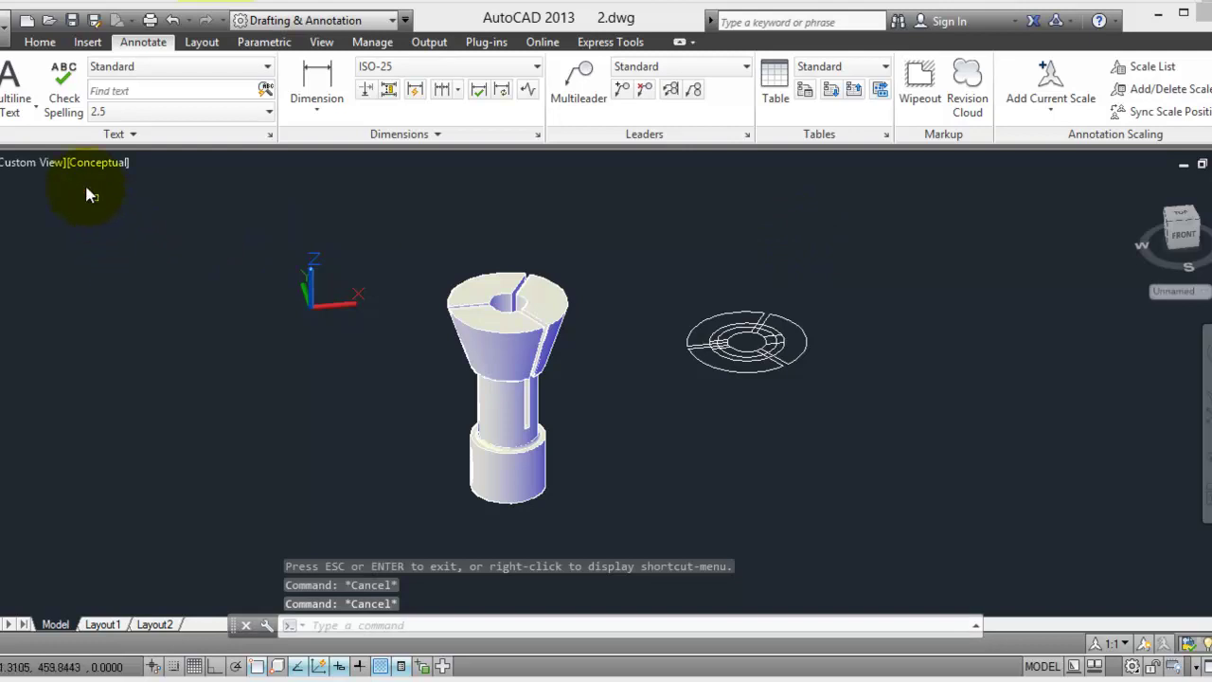
Switch to the Bottom view, then to the Left view, and zoom in
{"action": "left_click", "coordinate": [27, 165]}
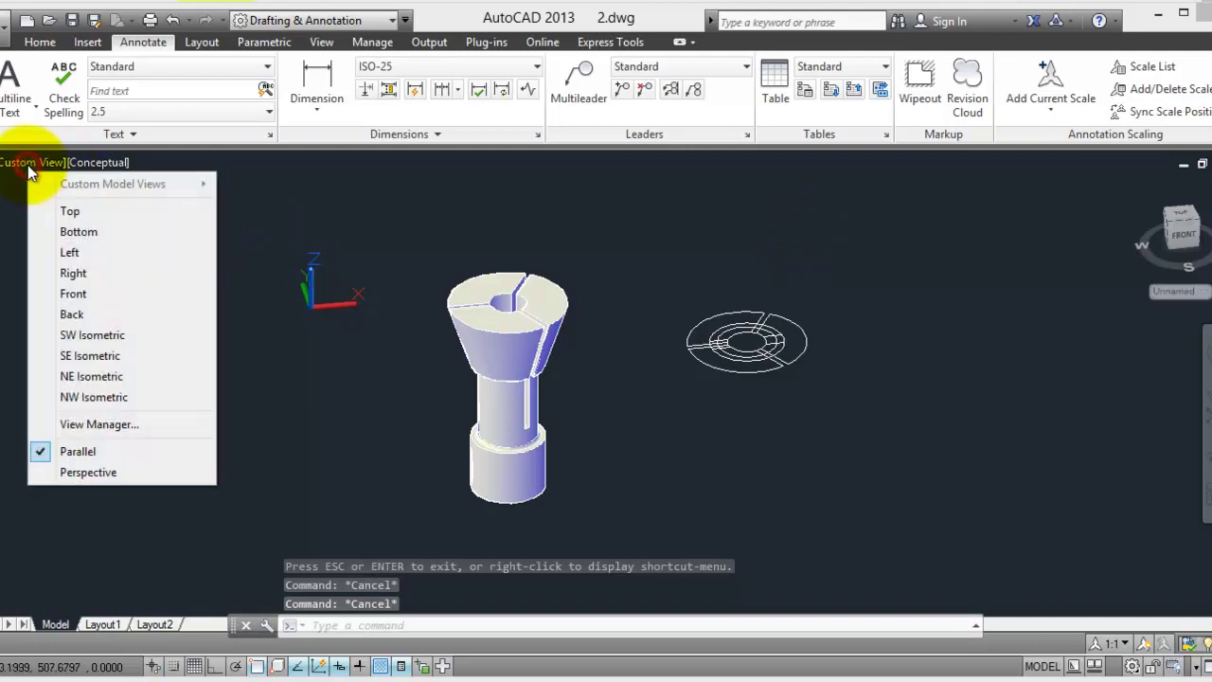
{"action": "left_click", "coordinate": [80, 232]}
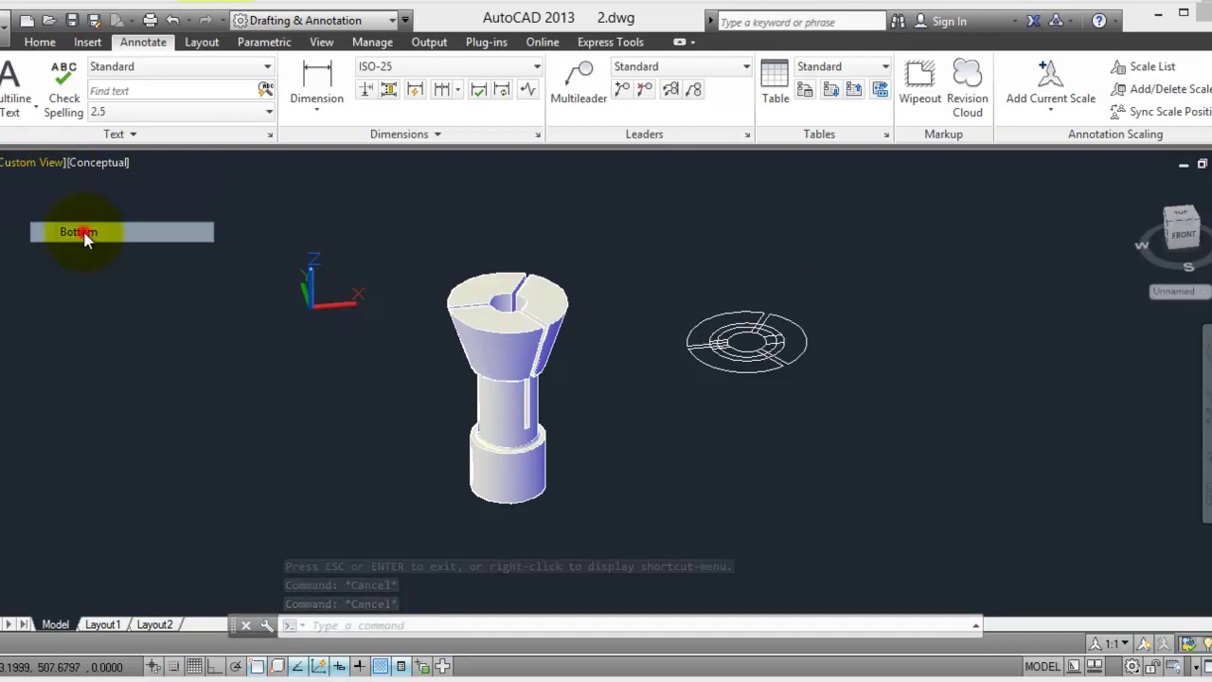
{"action": "scroll", "coordinate": [757, 499], "scroll_direction": "up", "scroll_amount": 6}
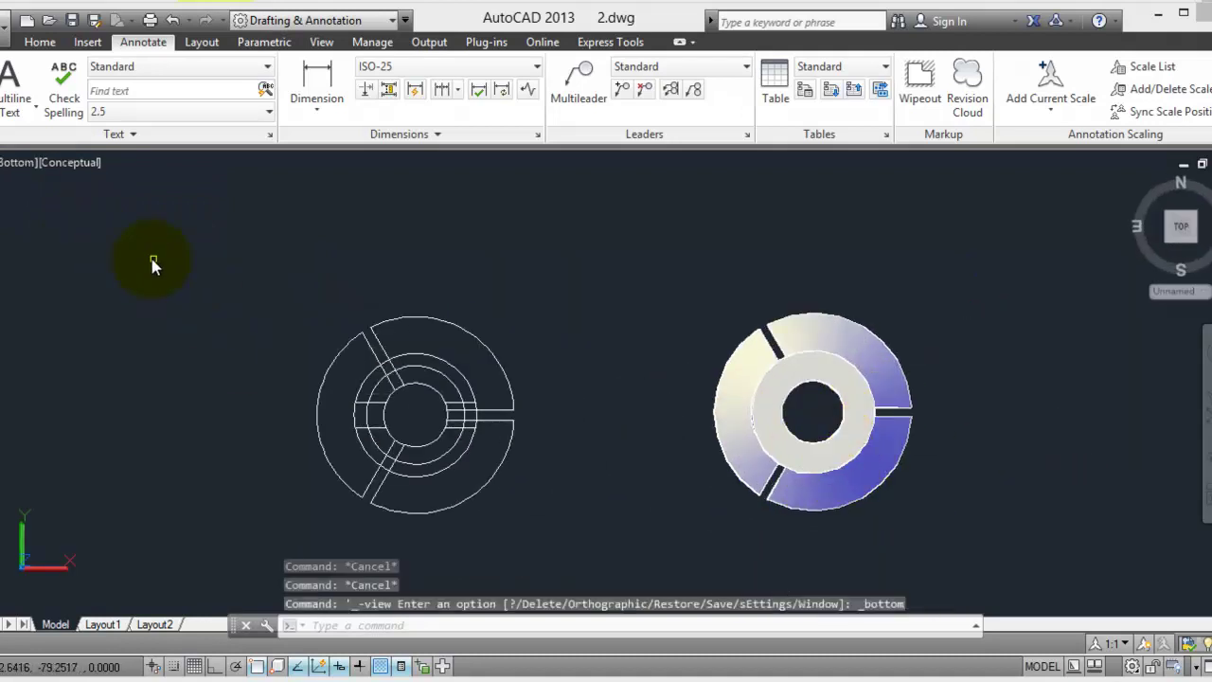
{"action": "left_click", "coordinate": [16, 162]}
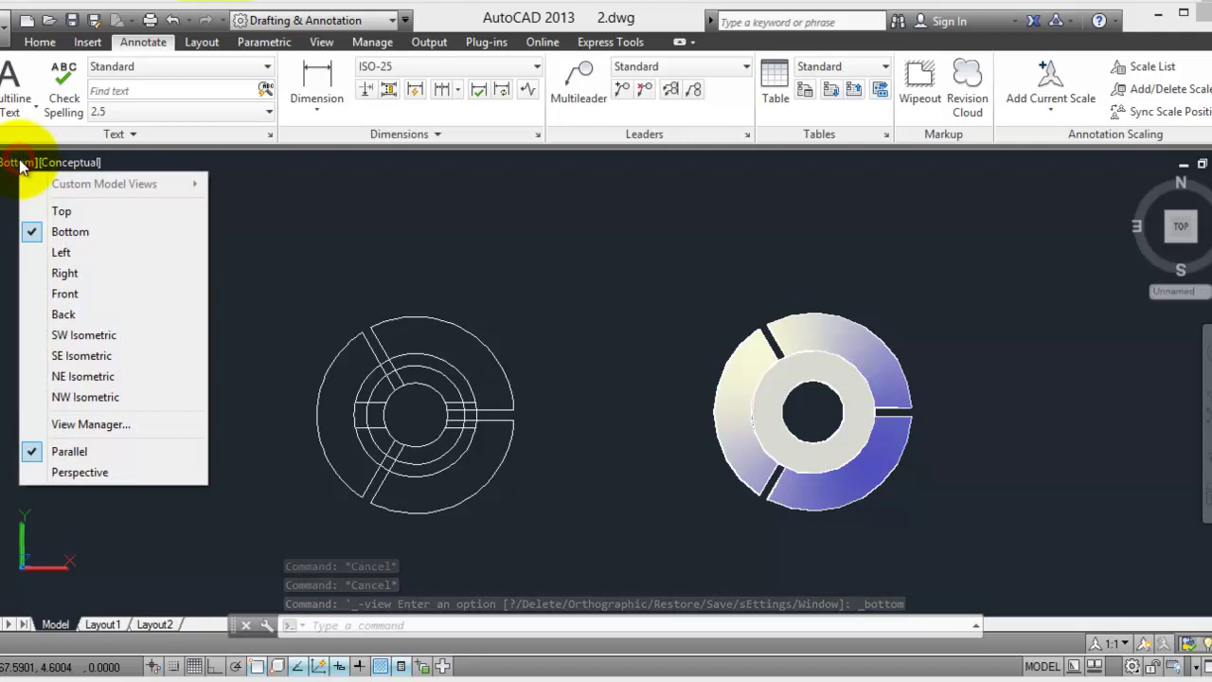
{"action": "left_click", "coordinate": [62, 254]}
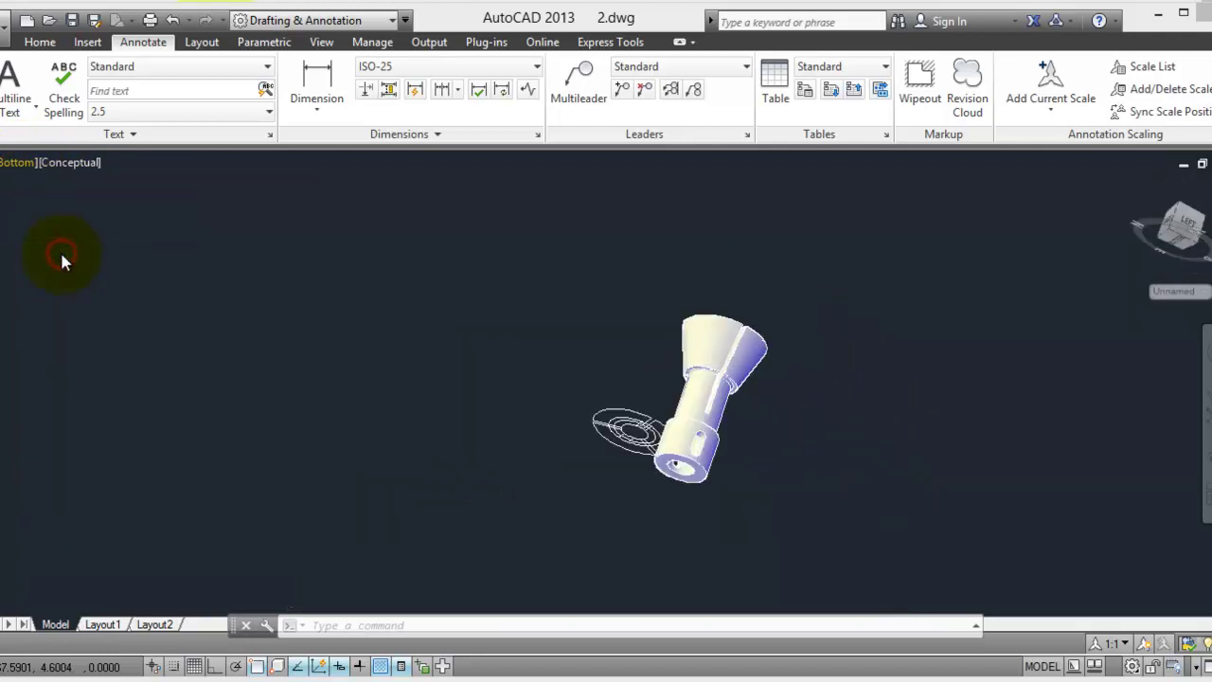
{"action": "scroll", "coordinate": [546, 388], "scroll_direction": "up", "scroll_amount": 2}
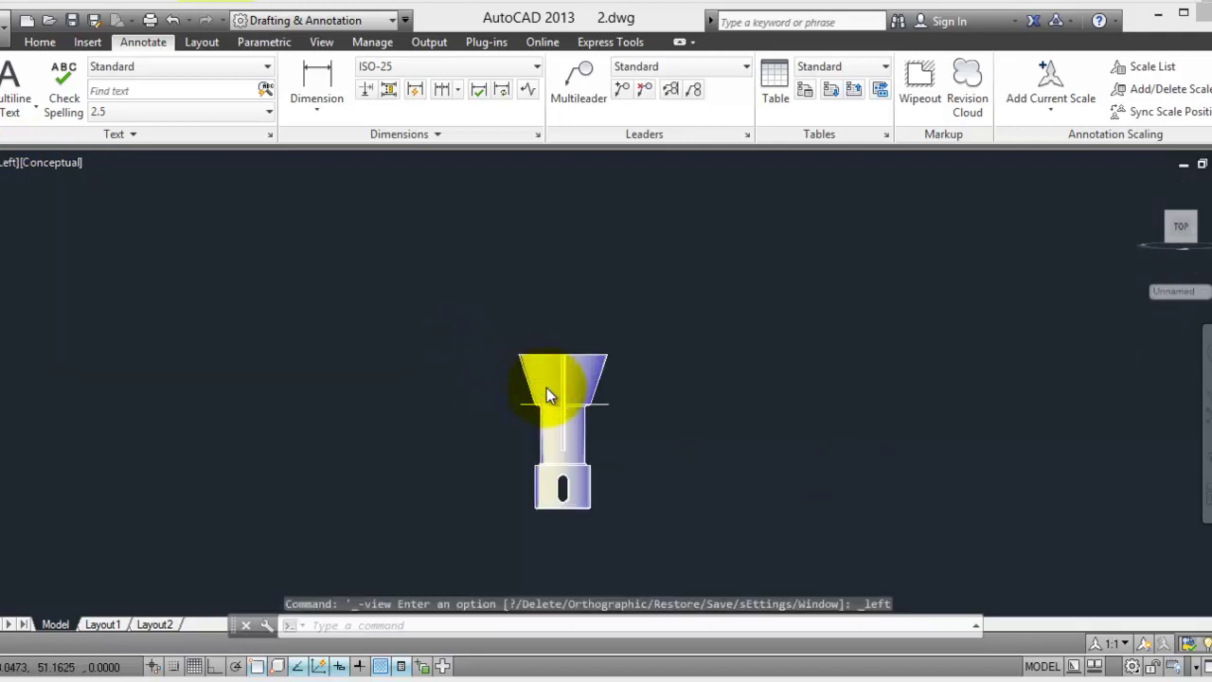
{"action": "scroll", "coordinate": [556, 395], "scroll_direction": "up", "scroll_amount": 3}
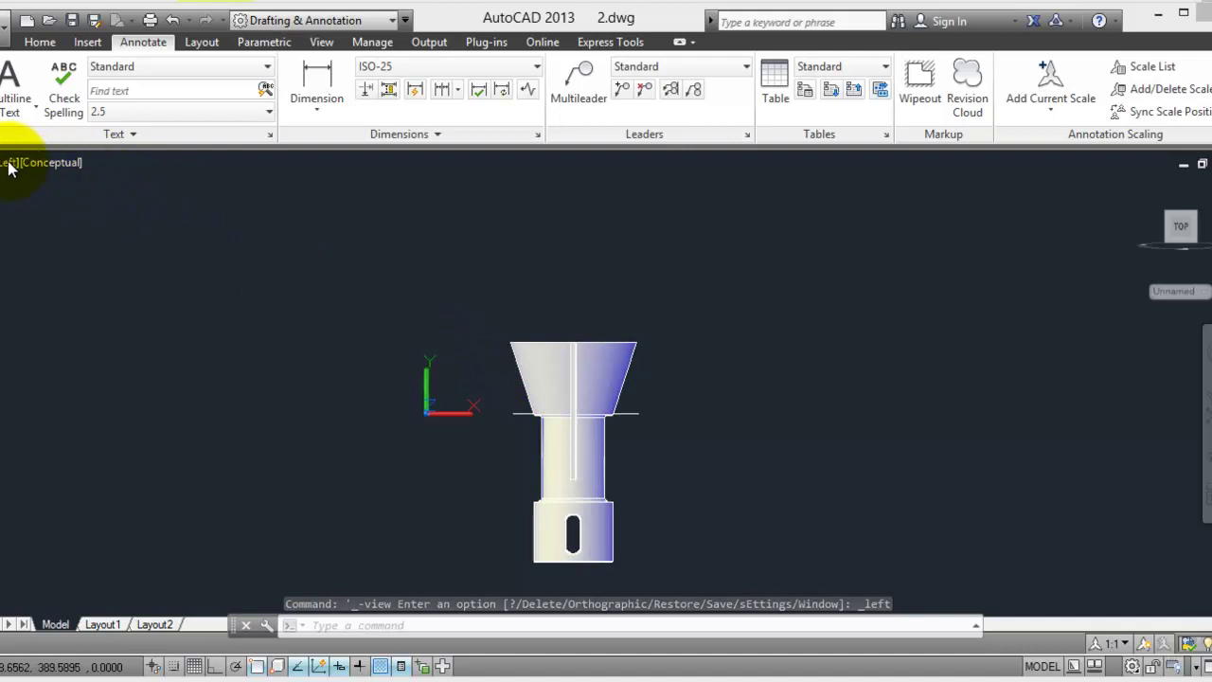
Orbit briefly, then return to the Left view framing the collet's tapered profile
{"action": "left_click", "coordinate": [1207, 470]}
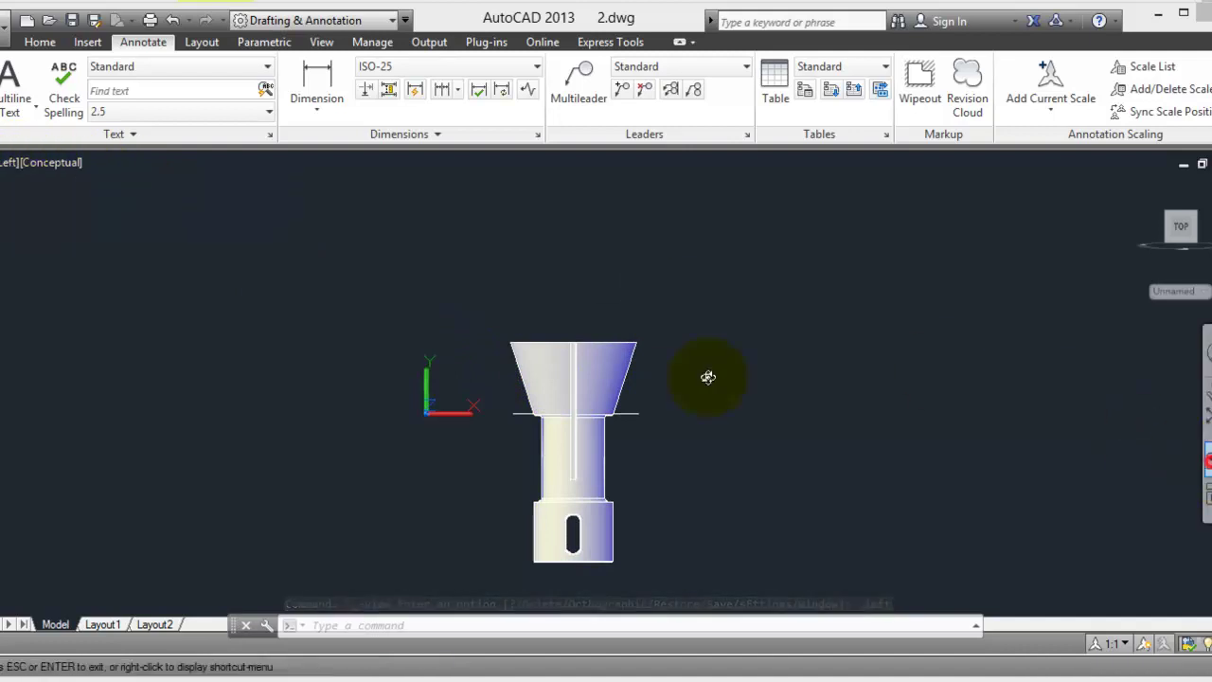
{"action": "mouse_move", "coordinate": [672, 389]}
{"action": "left_mouse_down"}
{"action": "mouse_move", "coordinate": [429, 438]}
{"action": "mouse_move", "coordinate": [407, 427]}
{"action": "mouse_move", "coordinate": [594, 417]}
{"action": "left_mouse_up"}
{"action": "right_click", "coordinate": [303, 265]}
{"action": "left_click", "coordinate": [312, 275]}
{"action": "left_click", "coordinate": [23, 170]}
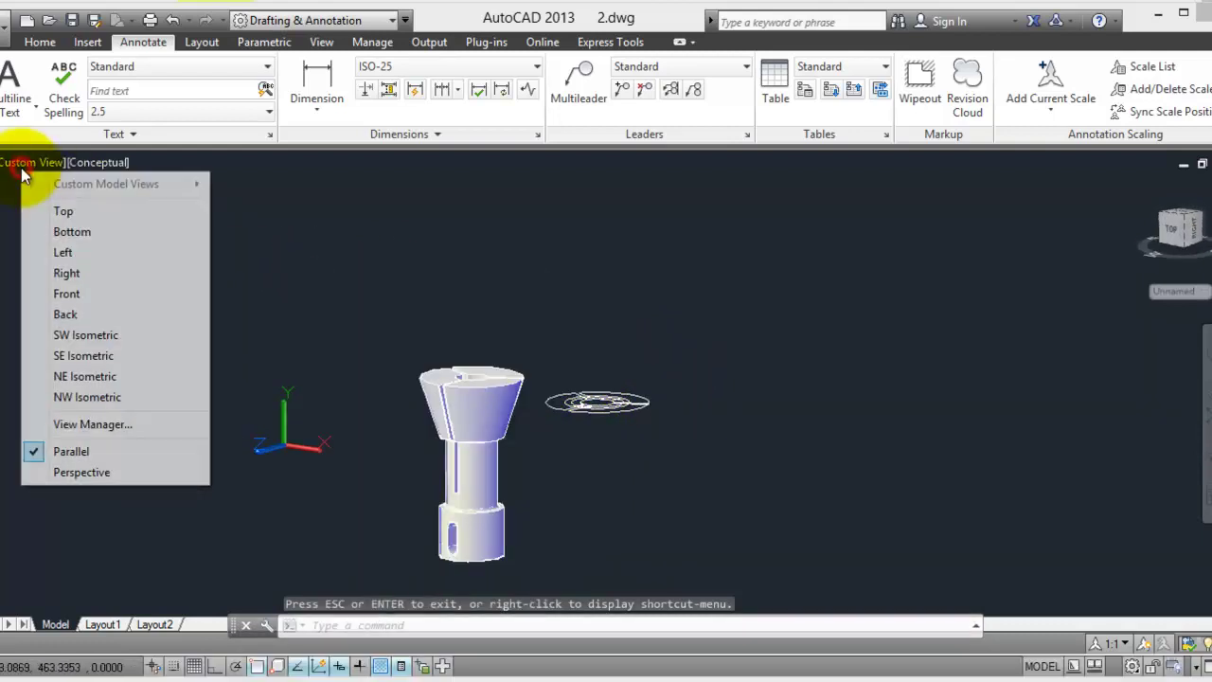
{"action": "left_click", "coordinate": [62, 252]}
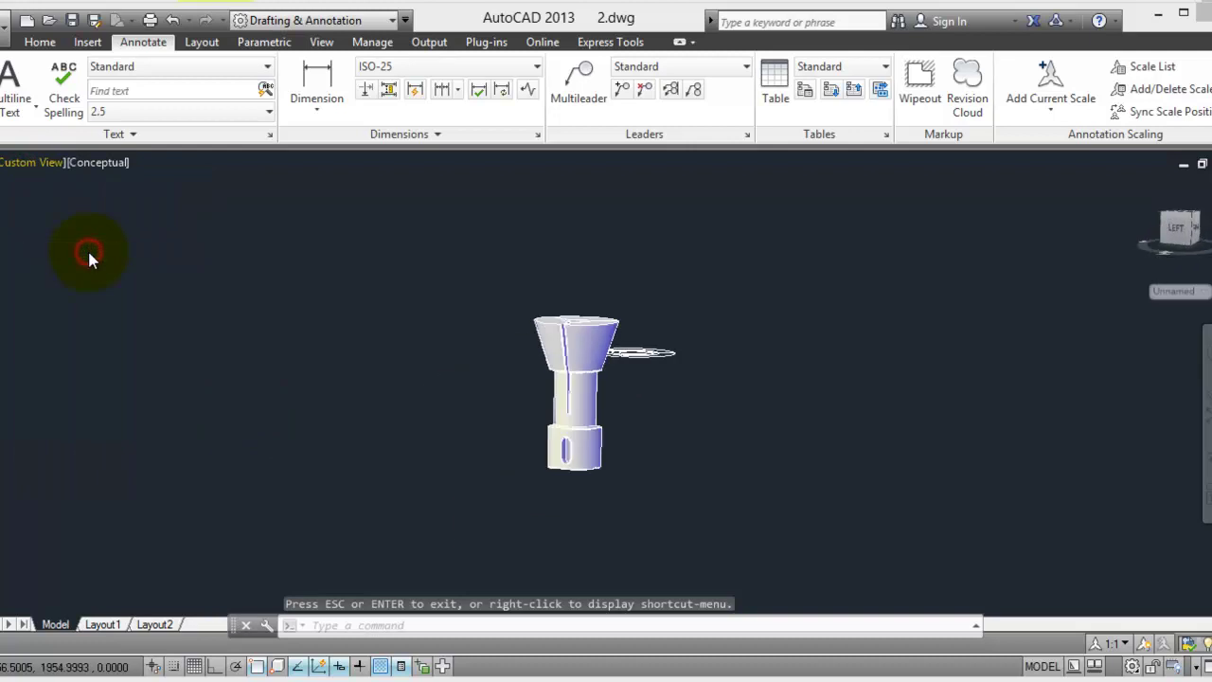
{"action": "scroll", "coordinate": [800, 521], "scroll_direction": "up", "scroll_amount": 5}
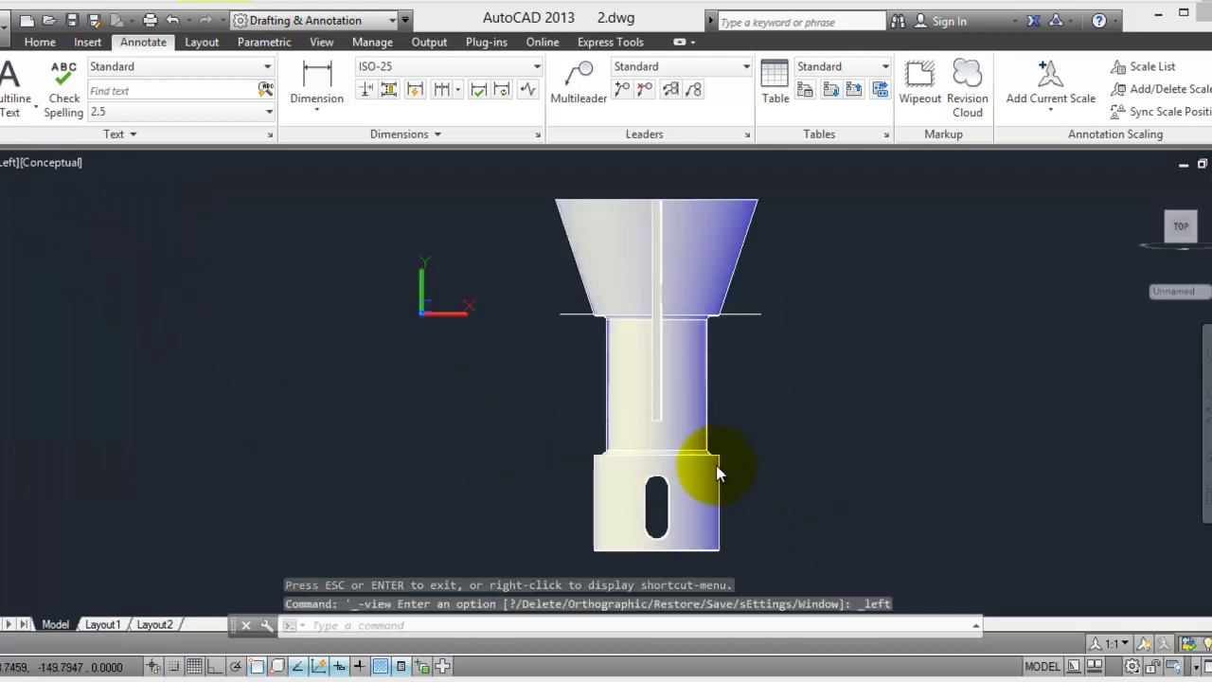
{"action": "scroll", "coordinate": [714, 468], "scroll_direction": "down", "scroll_amount": 3}
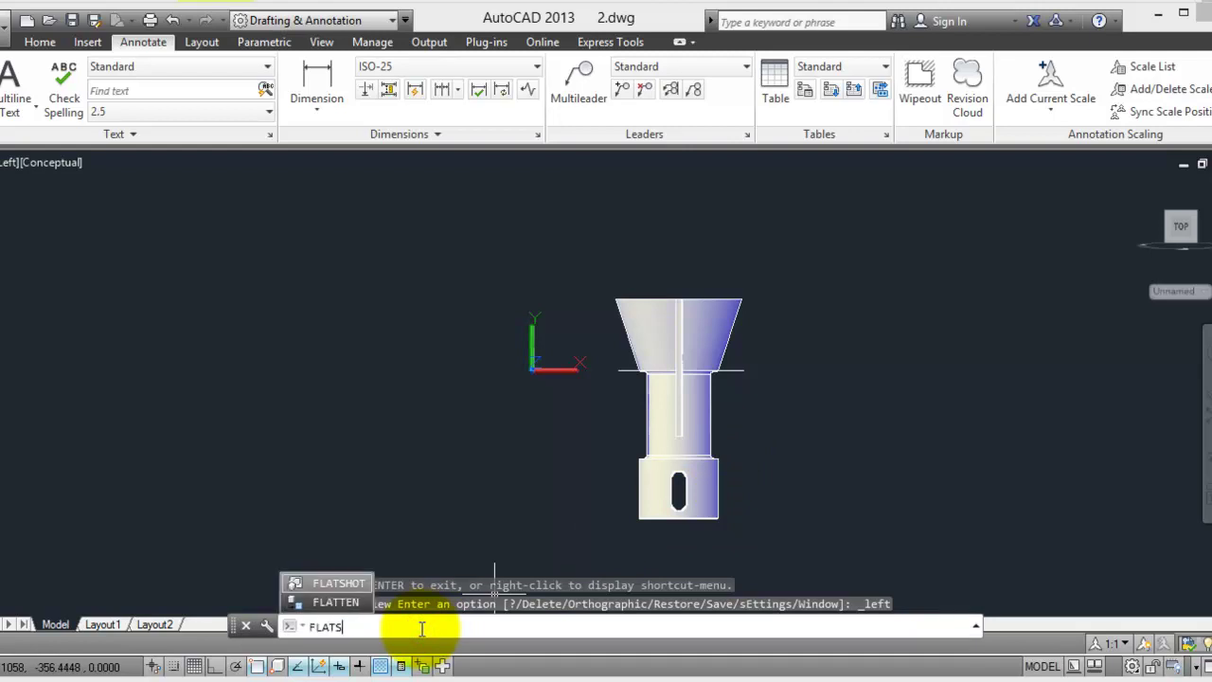
Insert a FLATSHOT block of the left profile right of the solid at scale 1, rotation 0
{"action": "type", "text": "HOT"}
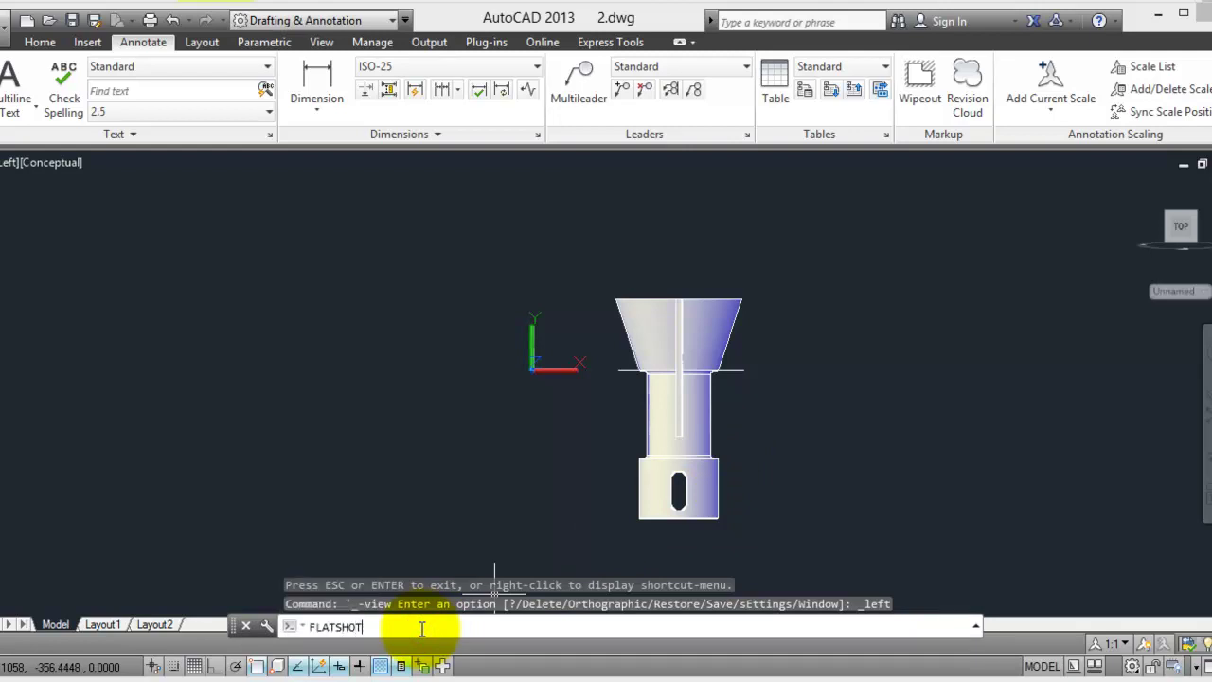
{"action": "key", "text": "Return"}
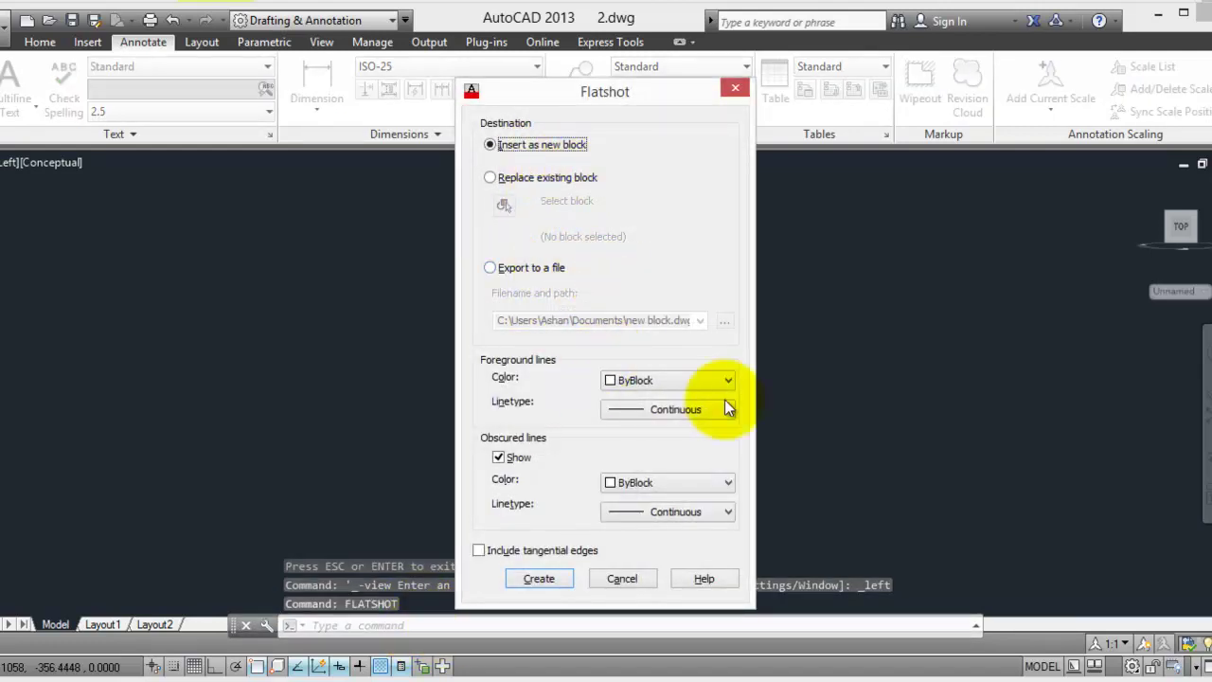
{"action": "left_click", "coordinate": [543, 577]}
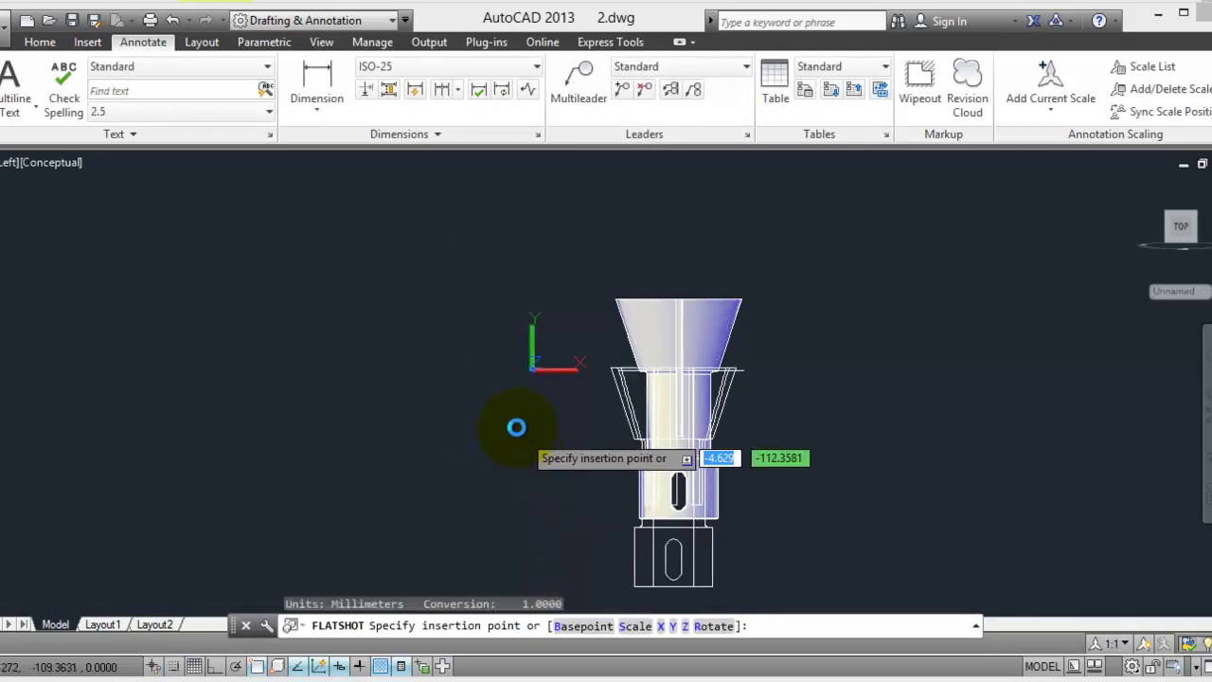
{"action": "scroll", "coordinate": [516, 427], "scroll_direction": "down", "scroll_amount": 4}
{"action": "scroll", "coordinate": [626, 406], "scroll_direction": "up", "scroll_amount": 3}
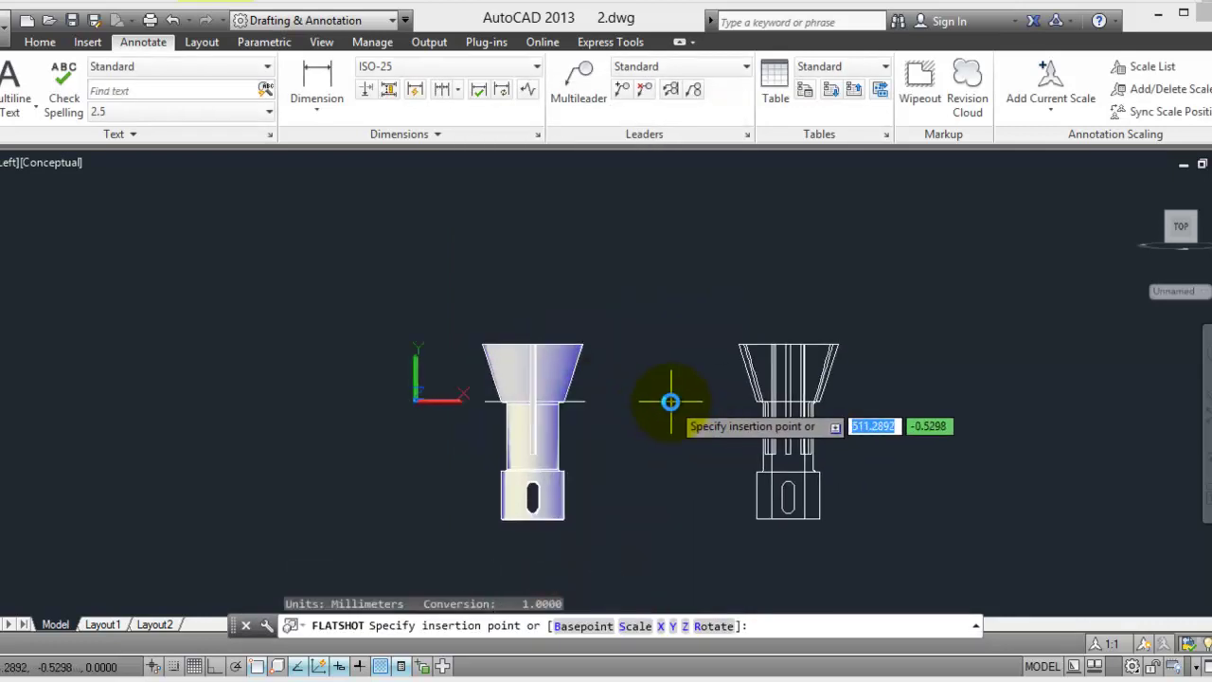
{"action": "left_click", "coordinate": [670, 401]}
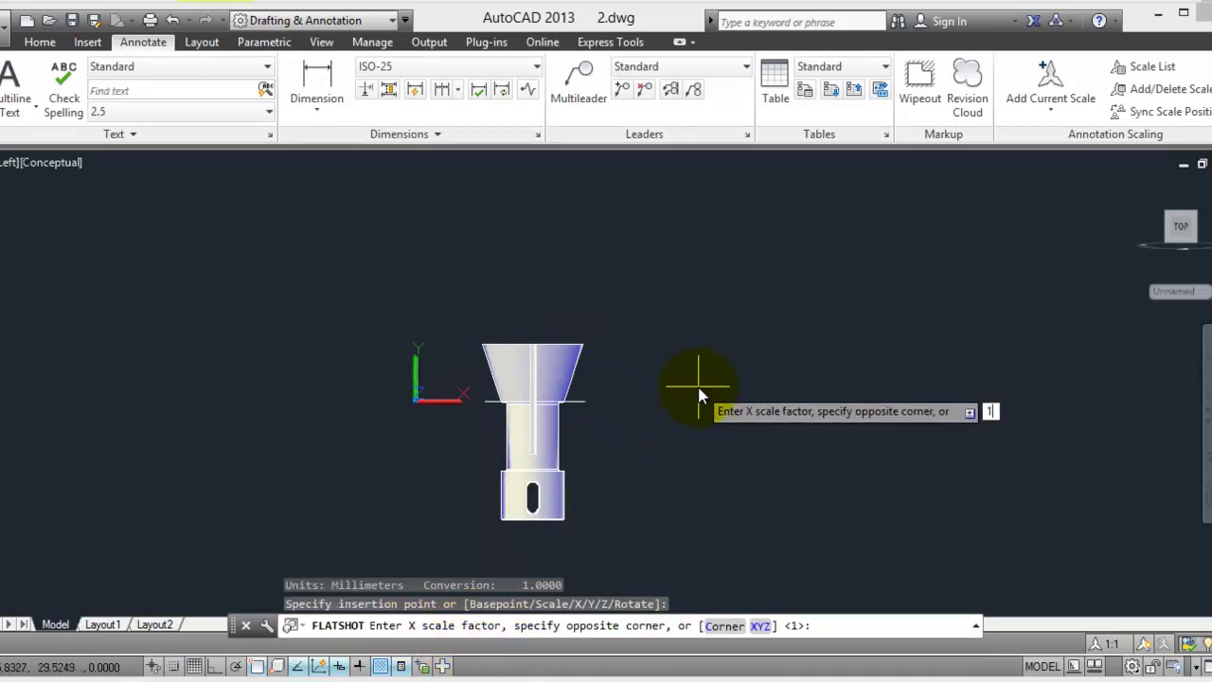
{"action": "key", "text": "Return"}
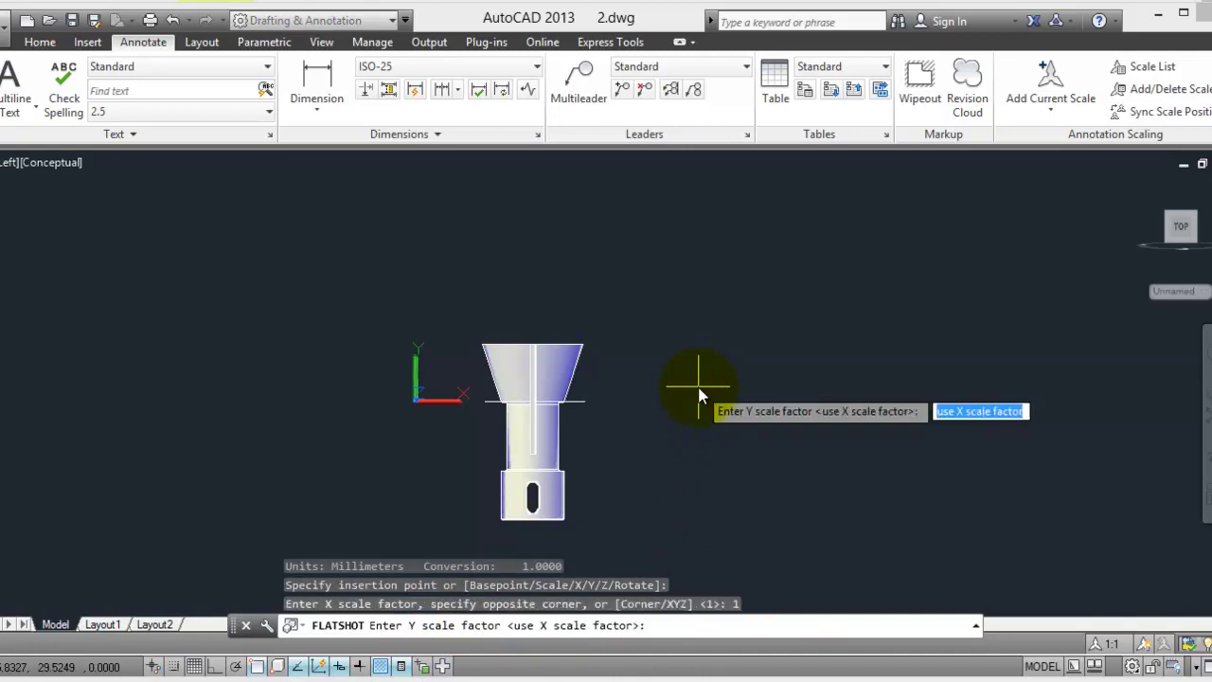
{"action": "key", "text": "Return"}
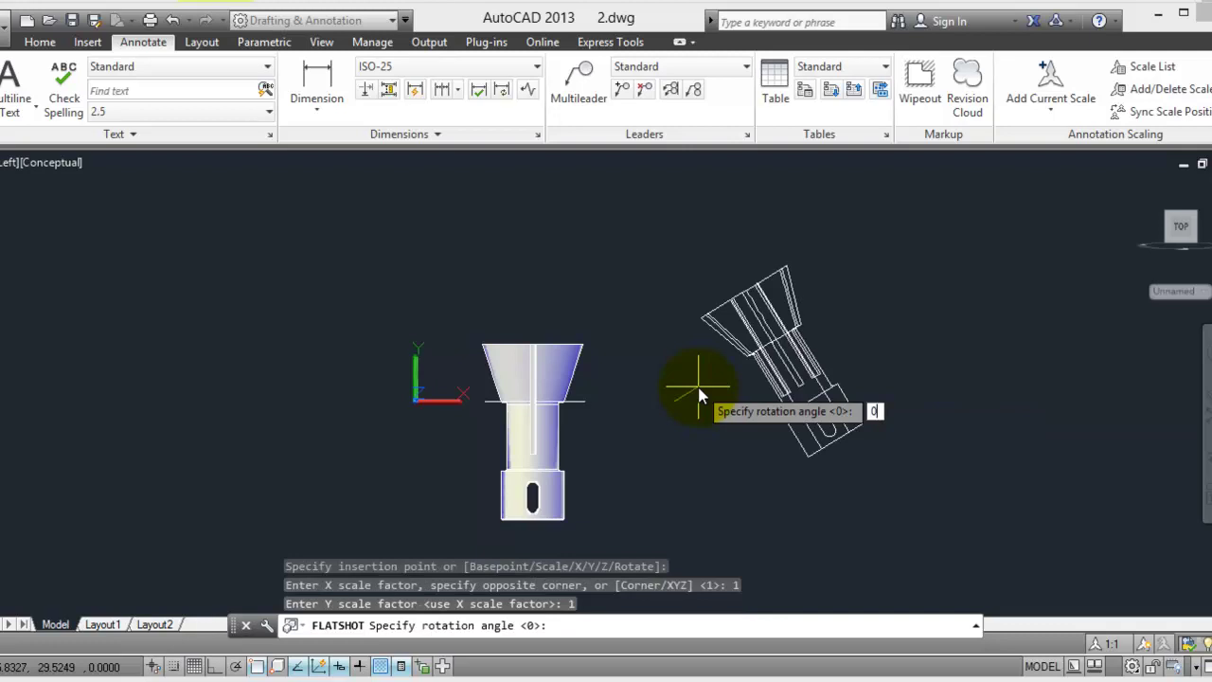
{"action": "key", "text": "Return"}
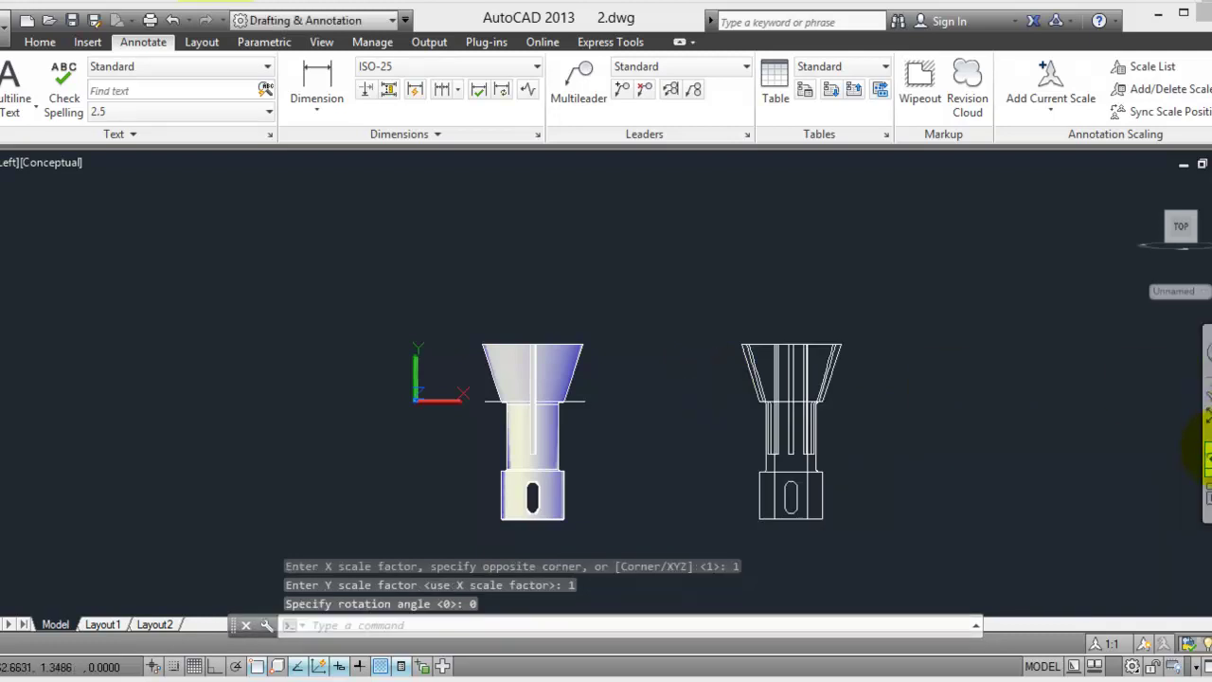
{"action": "left_click", "coordinate": [1206, 459]}
{"action": "mouse_move", "coordinate": [840, 257]}
{"action": "left_mouse_down"}
{"action": "mouse_move", "coordinate": [828, 301]}
{"action": "mouse_move", "coordinate": [861, 351]}
{"action": "mouse_move", "coordinate": [820, 407]}
{"action": "mouse_move", "coordinate": [725, 389]}
{"action": "mouse_move", "coordinate": [599, 327]}
{"action": "mouse_move", "coordinate": [549, 339]}
{"action": "mouse_move", "coordinate": [550, 392]}
{"action": "mouse_move", "coordinate": [708, 459]}
{"action": "mouse_move", "coordinate": [817, 446]}
{"action": "mouse_move", "coordinate": [932, 351]}
{"action": "mouse_move", "coordinate": [1003, 329]}
{"action": "mouse_move", "coordinate": [1127, 355]}
{"action": "mouse_move", "coordinate": [931, 425]}
{"action": "mouse_move", "coordinate": [741, 456]}
{"action": "mouse_move", "coordinate": [692, 426]}
{"action": "mouse_move", "coordinate": [881, 401]}
{"action": "mouse_move", "coordinate": [704, 419]}
{"action": "mouse_move", "coordinate": [782, 408]}
{"action": "mouse_move", "coordinate": [766, 281]}
{"action": "mouse_move", "coordinate": [730, 260]}
{"action": "mouse_move", "coordinate": [730, 272]}
{"action": "left_mouse_up"}
End the orbit and switch to the standard Front view, zoomed in on the collet
{"action": "right_click", "coordinate": [731, 272]}
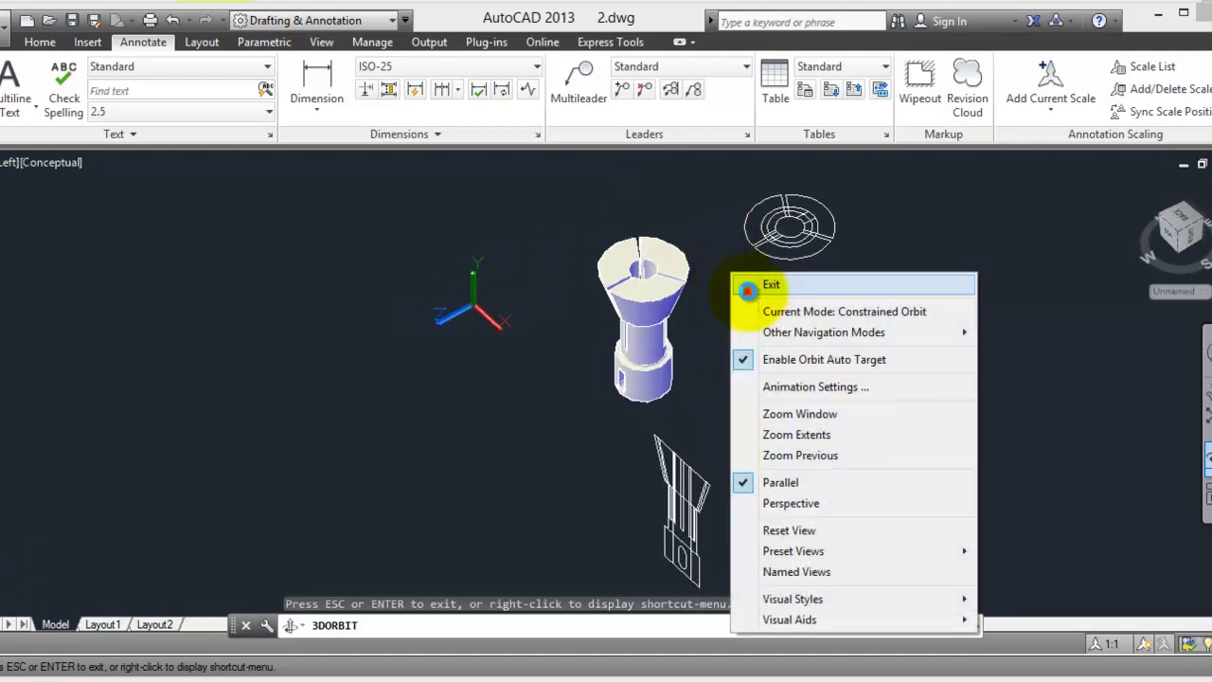
{"action": "left_click", "coordinate": [749, 294]}
{"action": "left_click", "coordinate": [19, 165]}
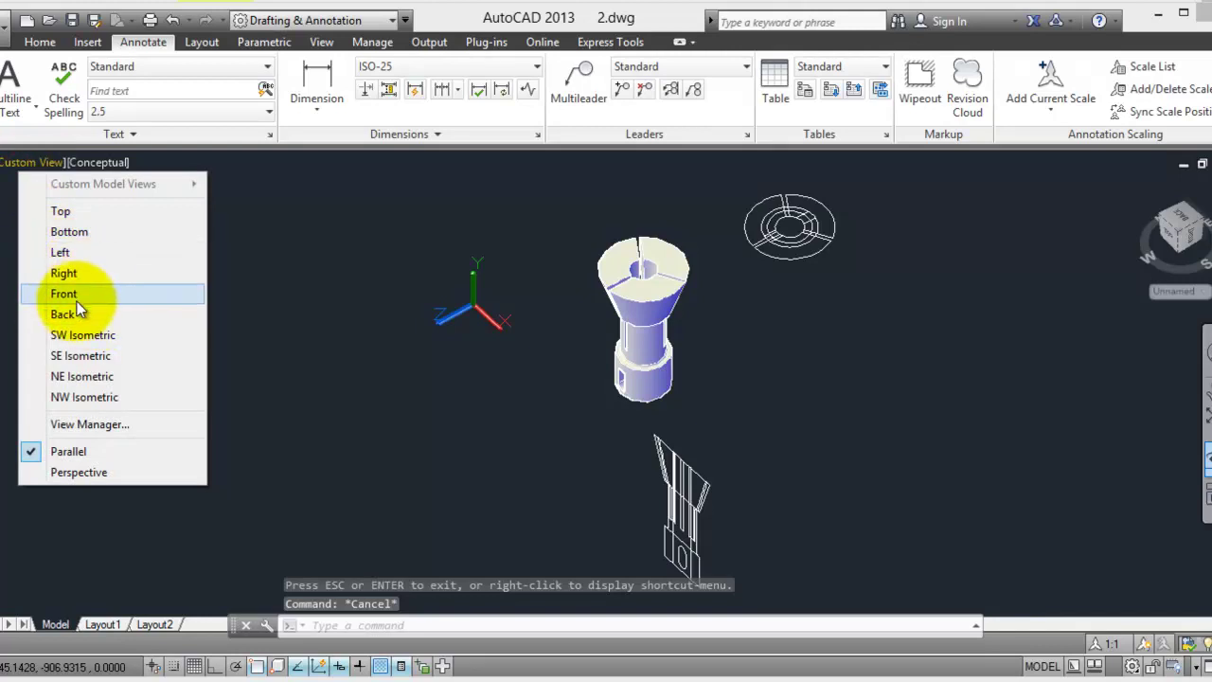
{"action": "left_click", "coordinate": [65, 293]}
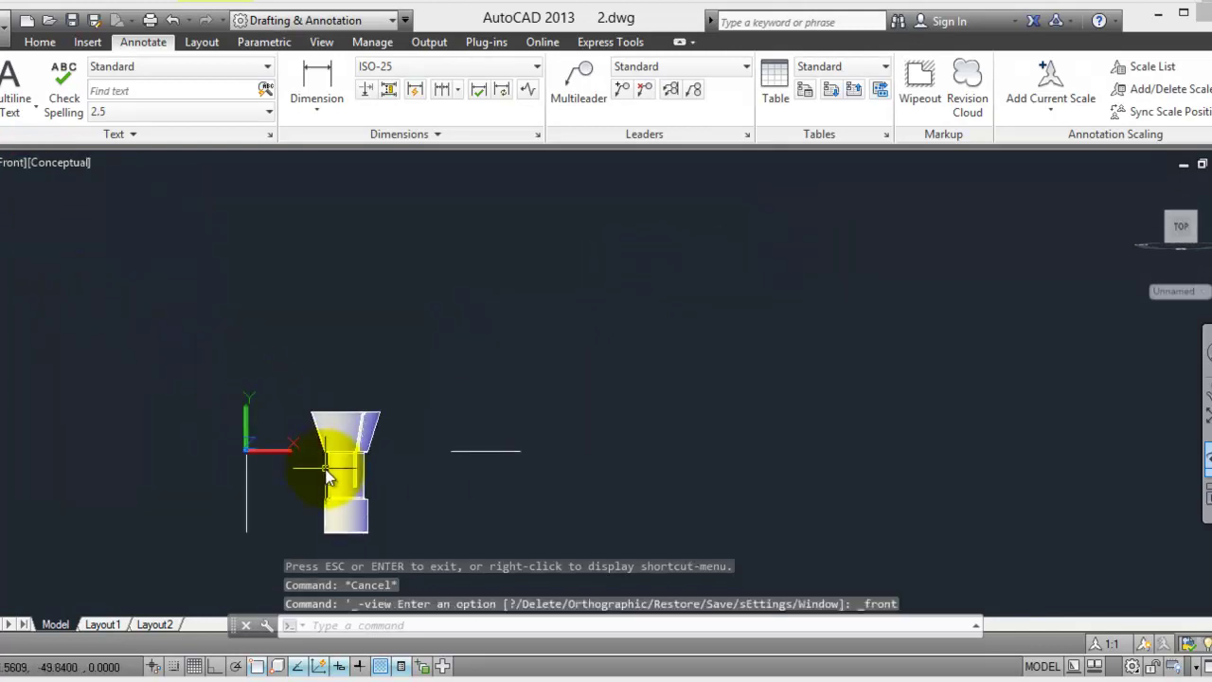
{"action": "scroll", "coordinate": [435, 438], "scroll_direction": "up", "scroll_amount": 5}
{"action": "scroll", "coordinate": [435, 437], "scroll_direction": "up", "scroll_amount": 2}
Insert a front-profile FLATSHOT block right of the solid at scale 1, then orbit to view it
{"action": "scroll", "coordinate": [435, 437], "scroll_direction": "down", "scroll_amount": 3}
{"action": "left_click", "coordinate": [408, 623]}
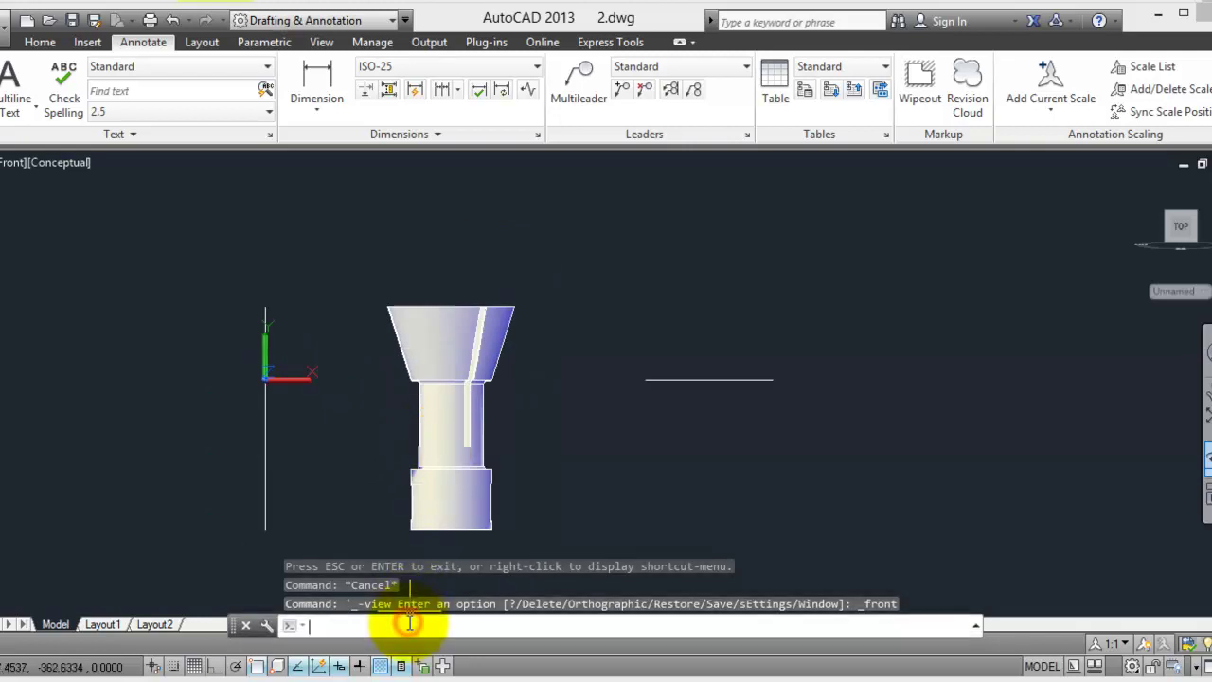
{"action": "type", "text": "FLATSHOT"}
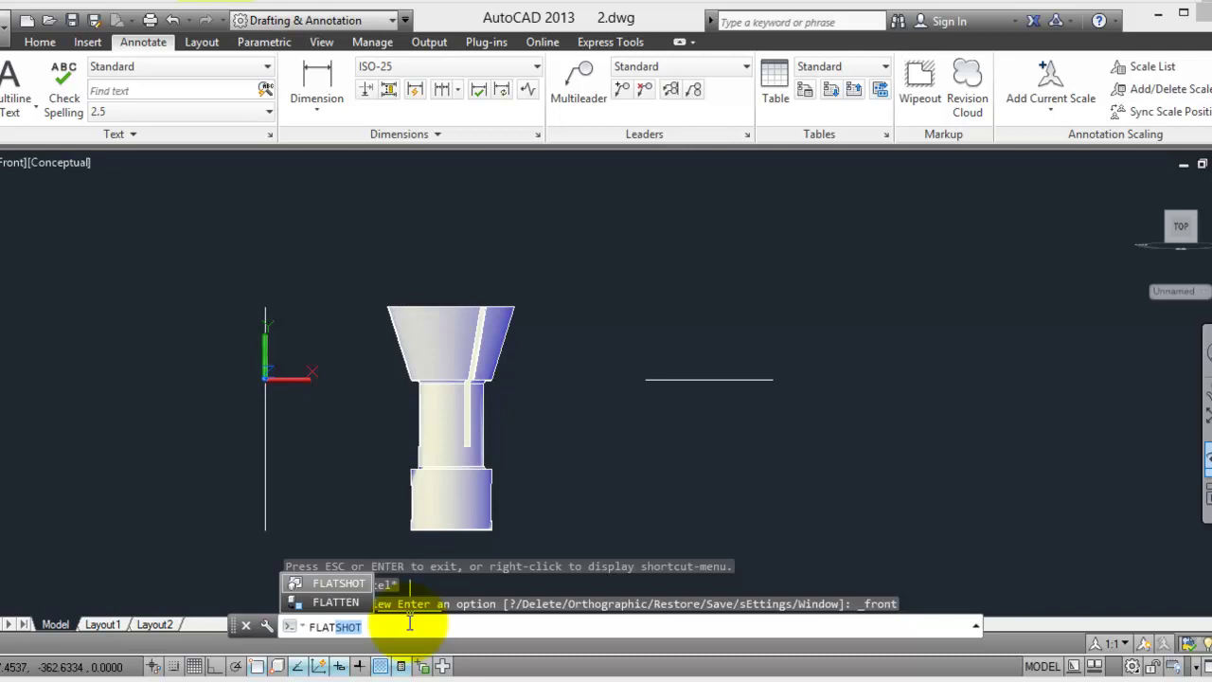
{"action": "key", "text": "Return"}
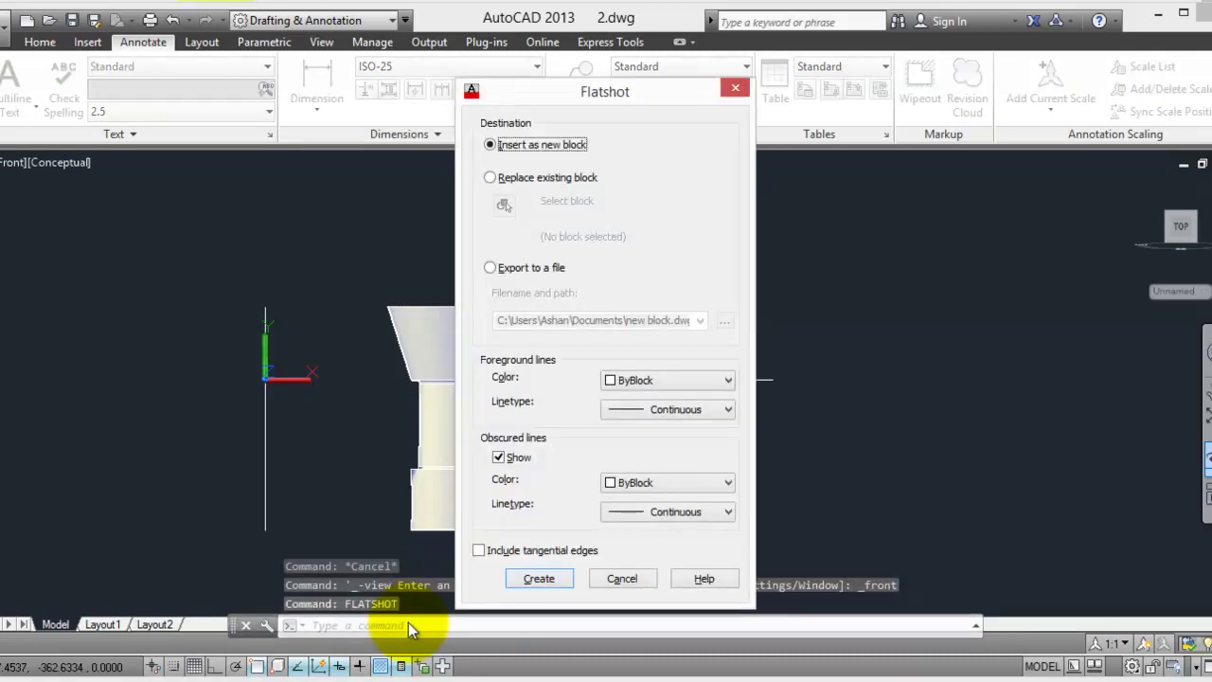
{"action": "left_click", "coordinate": [531, 577]}
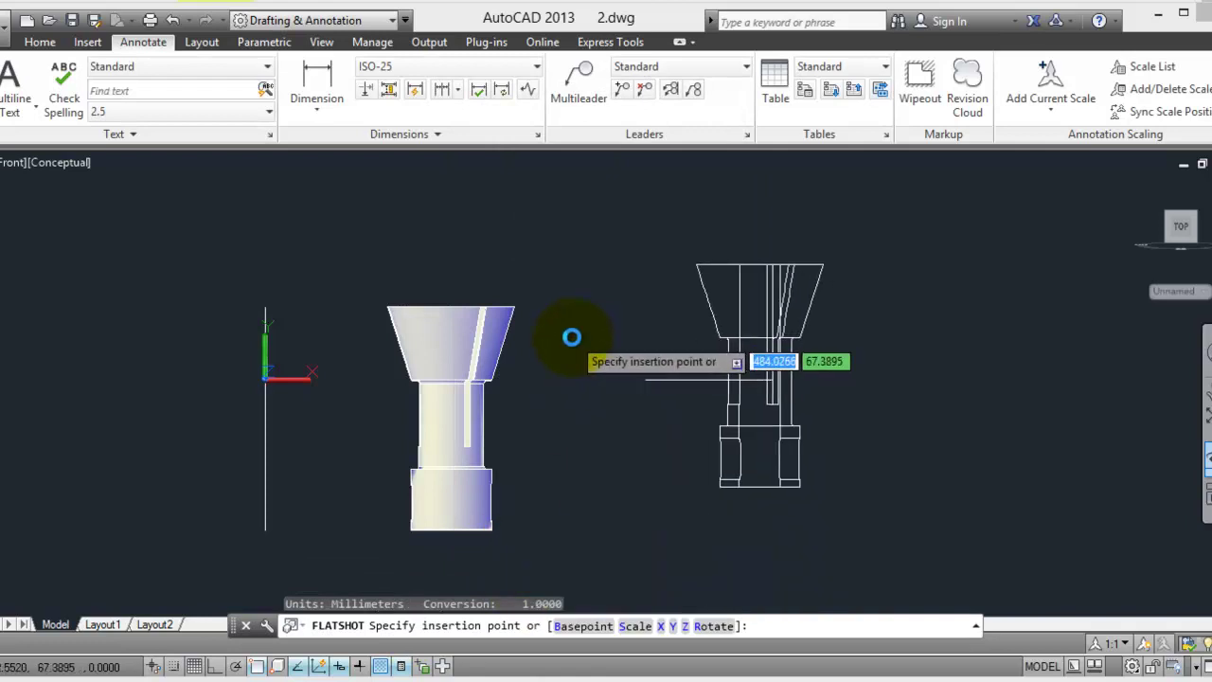
{"action": "scroll", "coordinate": [568, 338], "scroll_direction": "down", "scroll_amount": 2}
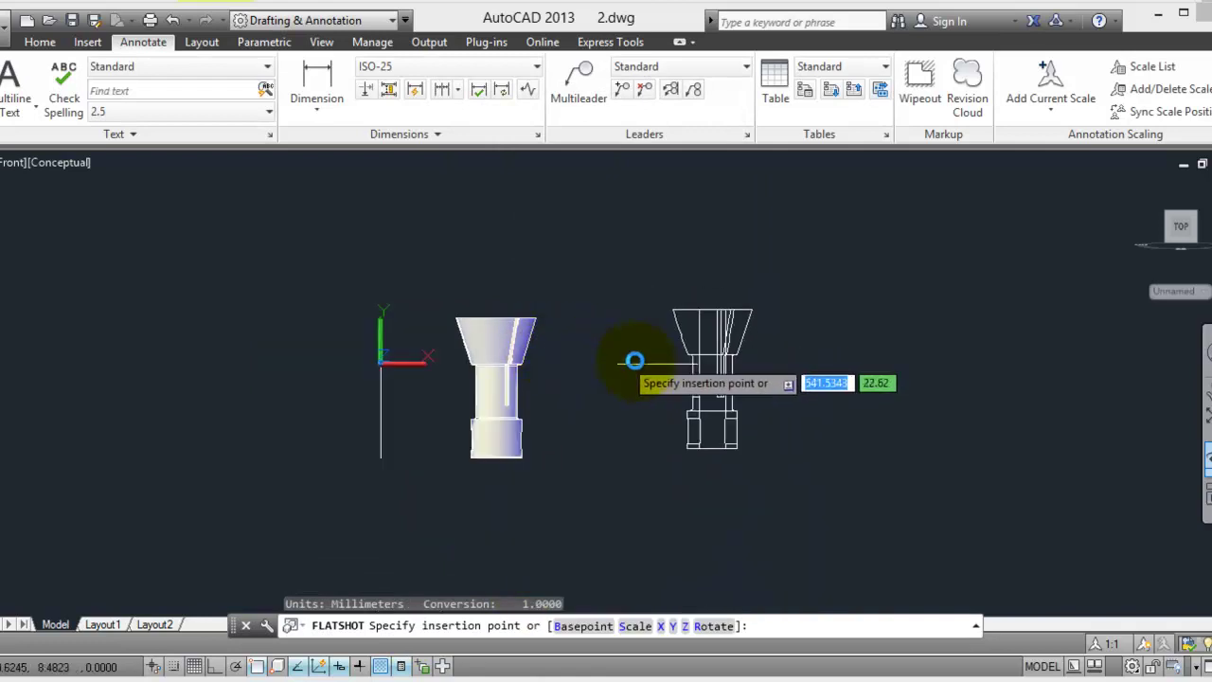
{"action": "left_click", "coordinate": [725, 353]}
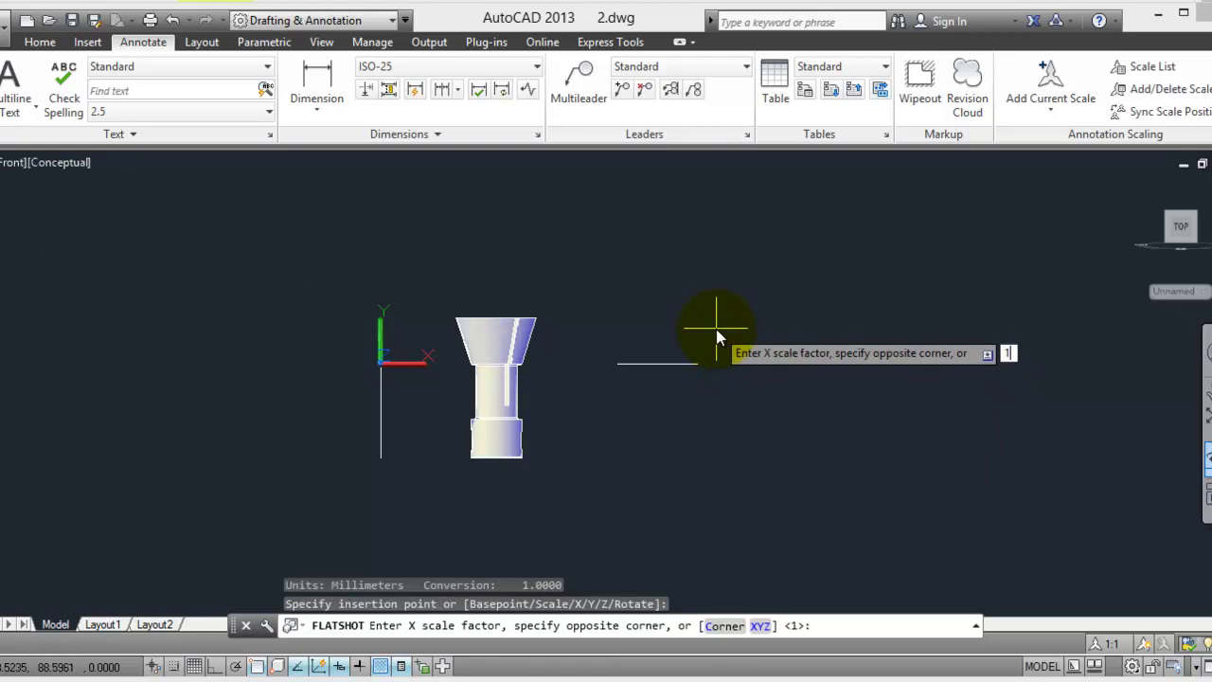
{"action": "key", "text": "Return"}
{"action": "key", "text": "Return"}
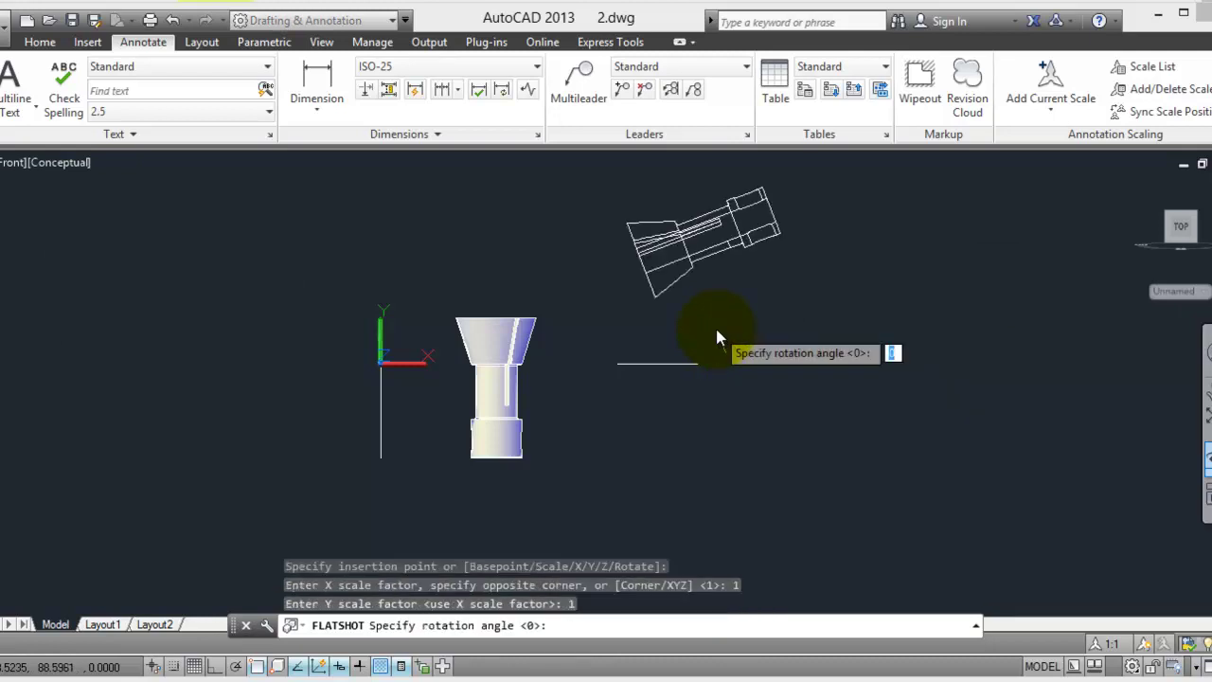
{"action": "key", "text": "Return"}
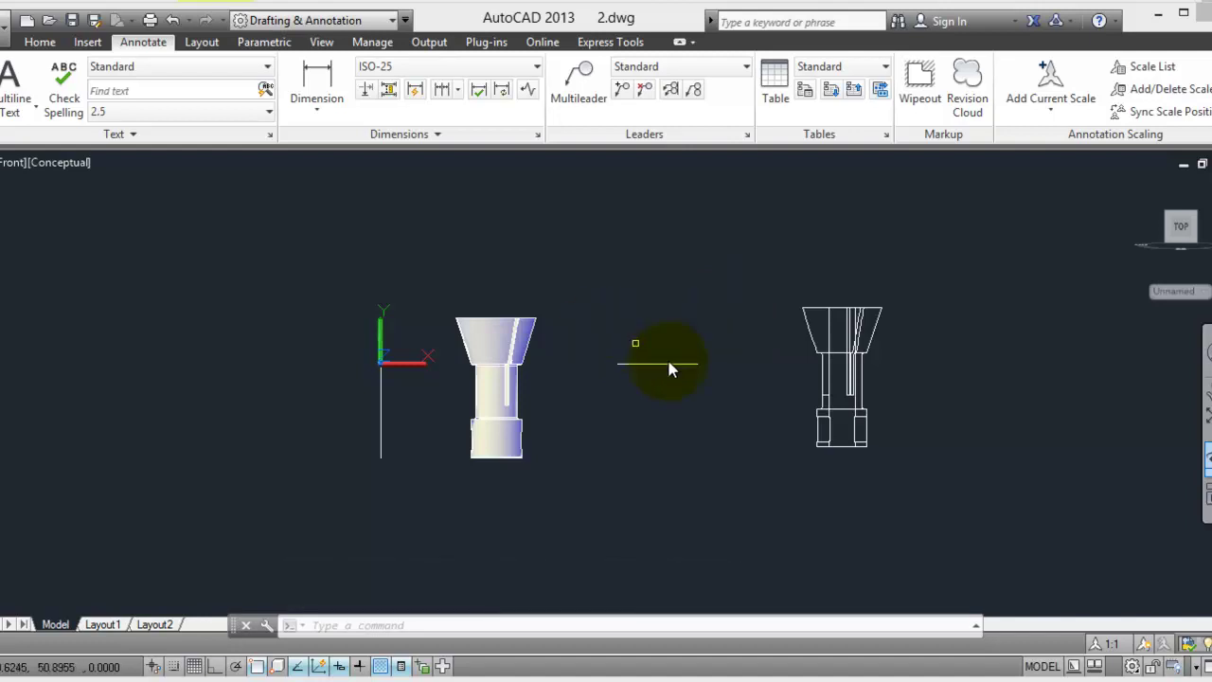
{"action": "left_click", "coordinate": [1207, 453]}
{"action": "mouse_move", "coordinate": [655, 468]}
{"action": "left_mouse_down"}
{"action": "mouse_move", "coordinate": [522, 360]}
{"action": "mouse_move", "coordinate": [671, 373]}
{"action": "mouse_move", "coordinate": [644, 449]}
{"action": "mouse_move", "coordinate": [544, 464]}
{"action": "mouse_move", "coordinate": [511, 435]}
{"action": "mouse_move", "coordinate": [705, 433]}
{"action": "mouse_move", "coordinate": [880, 406]}
{"action": "mouse_move", "coordinate": [555, 461]}
{"action": "mouse_move", "coordinate": [566, 454]}
{"action": "mouse_move", "coordinate": [544, 435]}
{"action": "mouse_move", "coordinate": [636, 354]}
{"action": "mouse_move", "coordinate": [568, 313]}
{"action": "left_mouse_up"}
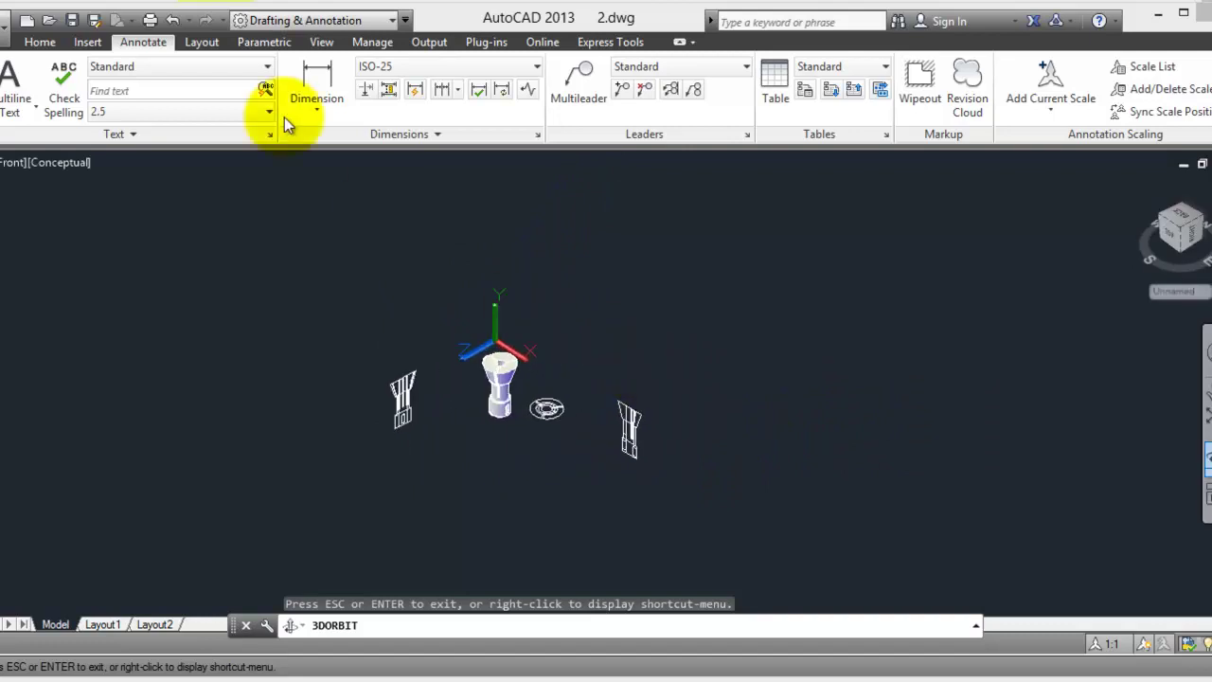
Save 2.dwg, draw a small rectangle above the collet, and orbit toward a top view
{"action": "left_click", "coordinate": [72, 21]}
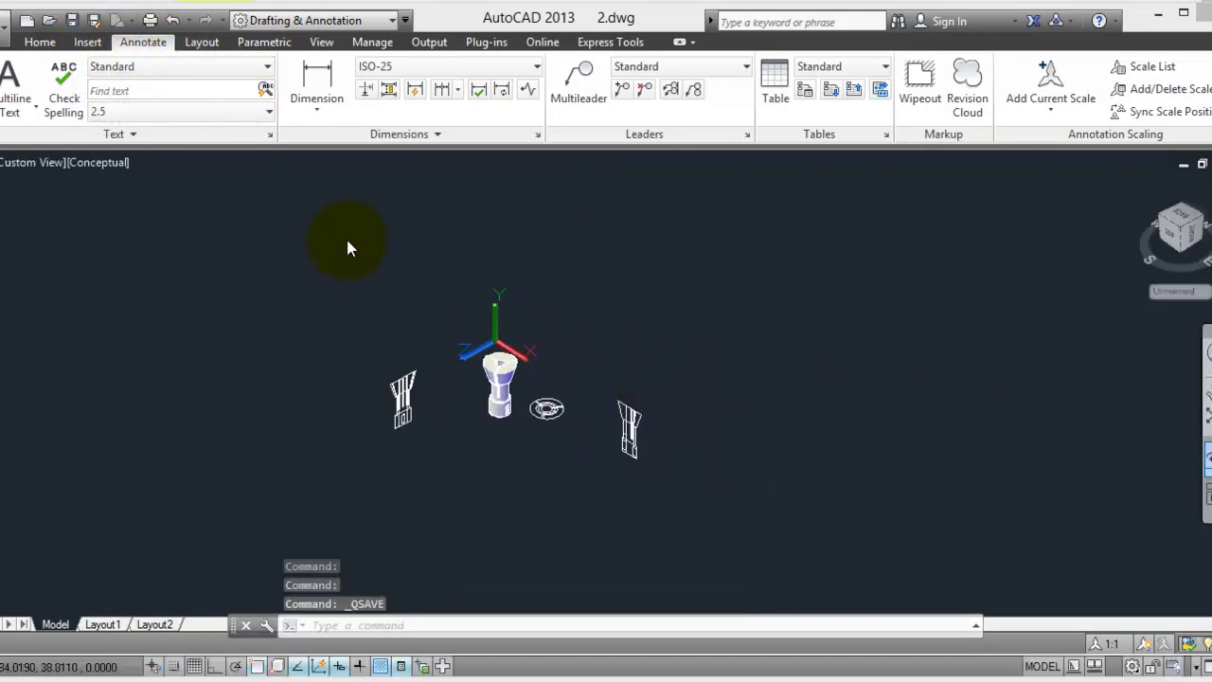
{"action": "left_click", "coordinate": [40, 42]}
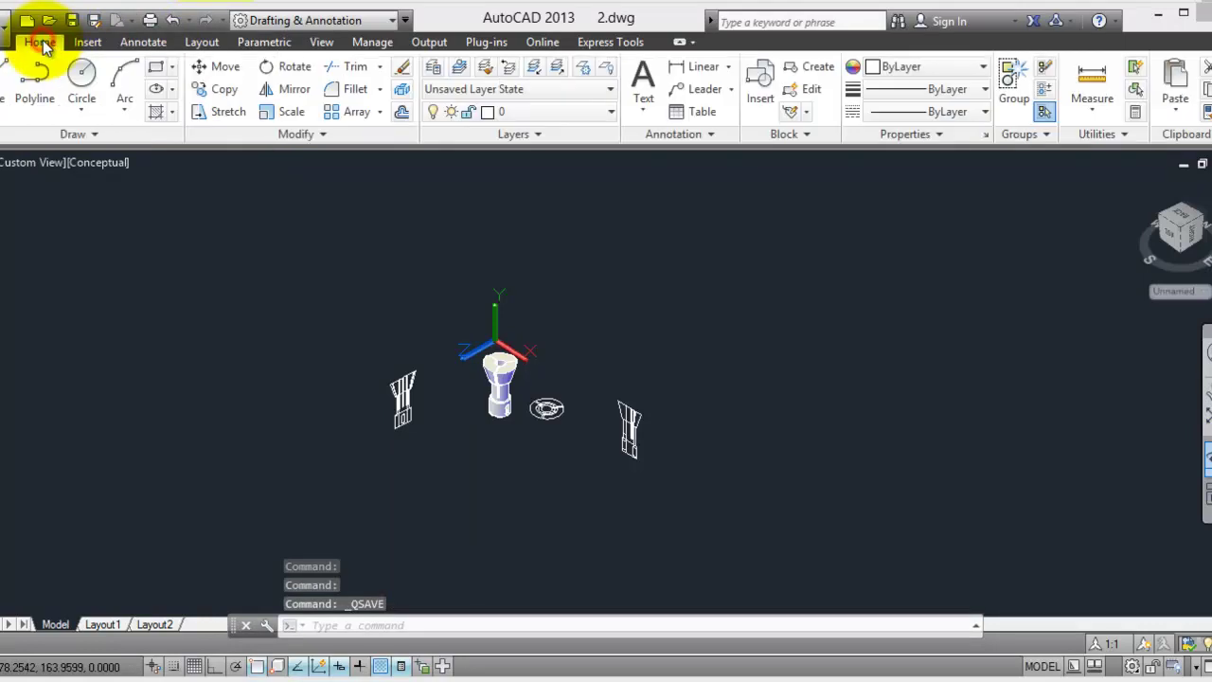
{"action": "left_click", "coordinate": [160, 68]}
{"action": "scroll", "coordinate": [346, 412], "scroll_direction": "down", "scroll_amount": 4}
{"action": "scroll", "coordinate": [442, 349], "scroll_direction": "up", "scroll_amount": 1}
{"action": "scroll", "coordinate": [442, 349], "scroll_direction": "up", "scroll_amount": 3}
{"action": "scroll", "coordinate": [446, 341], "scroll_direction": "down", "scroll_amount": 2}
{"action": "scroll", "coordinate": [355, 359], "scroll_direction": "down", "scroll_amount": 3}
{"action": "scroll", "coordinate": [275, 360], "scroll_direction": "up", "scroll_amount": 2}
{"action": "scroll", "coordinate": [263, 344], "scroll_direction": "up", "scroll_amount": 2}
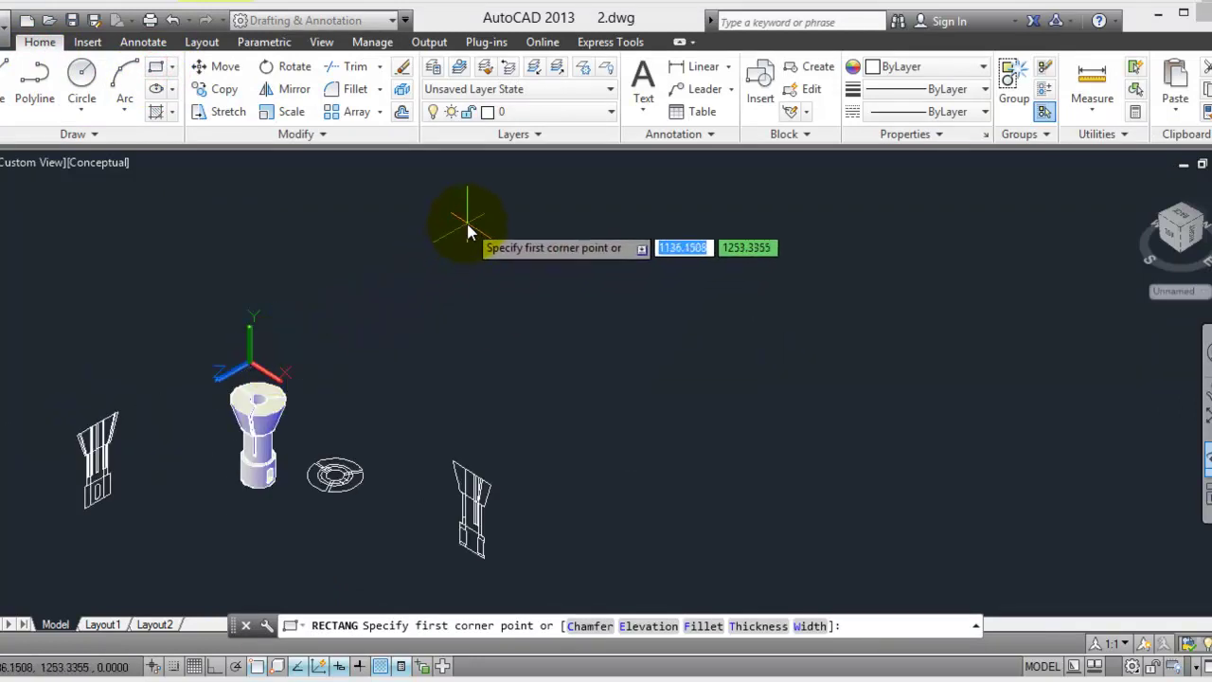
{"action": "left_click", "coordinate": [467, 227]}
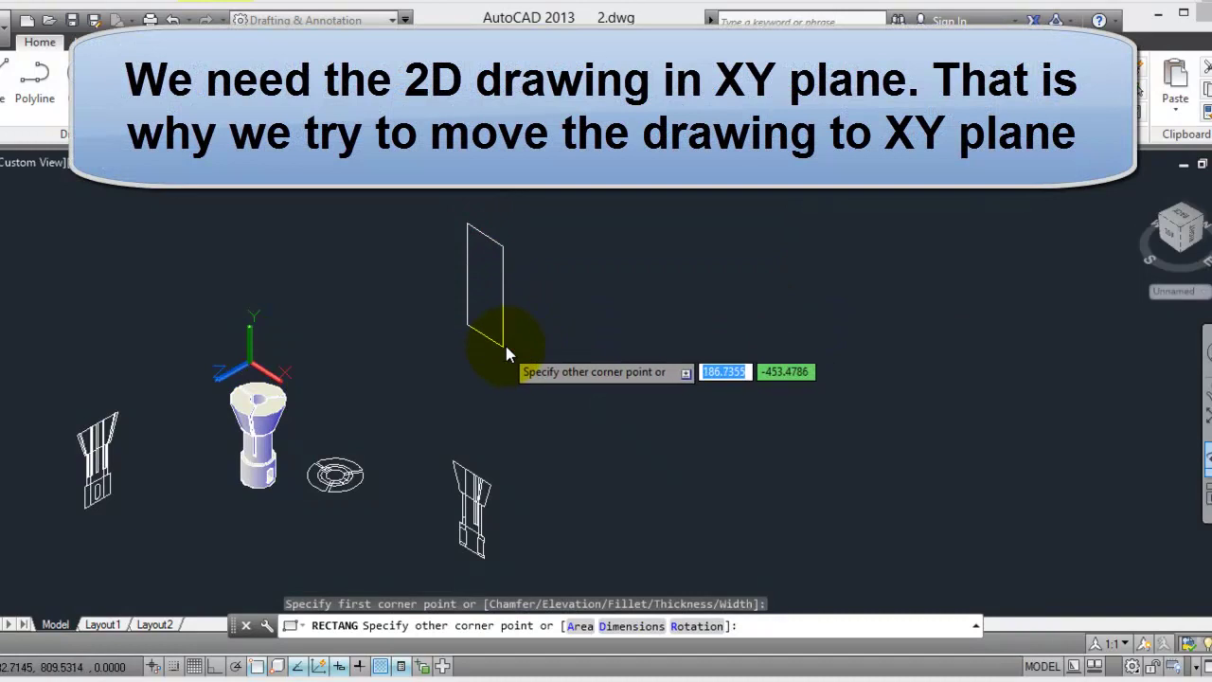
{"action": "left_click", "coordinate": [513, 343]}
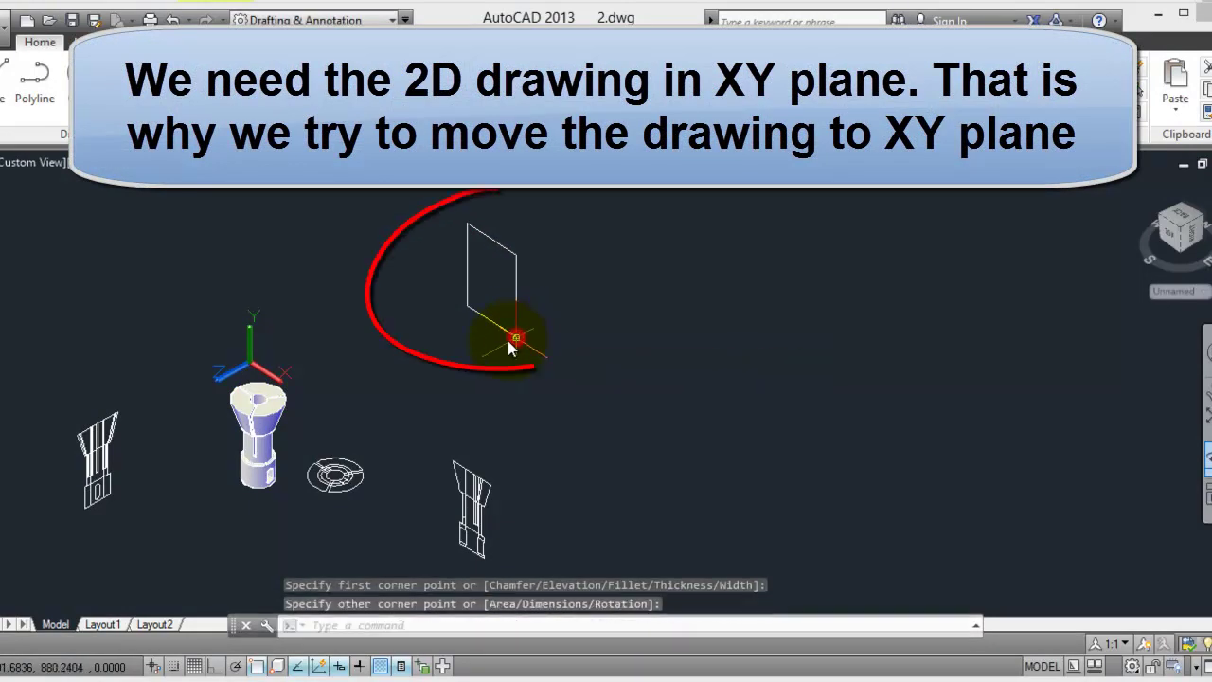
{"action": "left_click", "coordinate": [1209, 453]}
{"action": "mouse_move", "coordinate": [703, 414]}
{"action": "left_mouse_down"}
{"action": "mouse_move", "coordinate": [650, 398]}
{"action": "mouse_move", "coordinate": [541, 427]}
{"action": "mouse_move", "coordinate": [651, 424]}
{"action": "mouse_move", "coordinate": [556, 433]}
{"action": "mouse_move", "coordinate": [577, 338]}
{"action": "mouse_move", "coordinate": [492, 410]}
{"action": "left_mouse_up"}
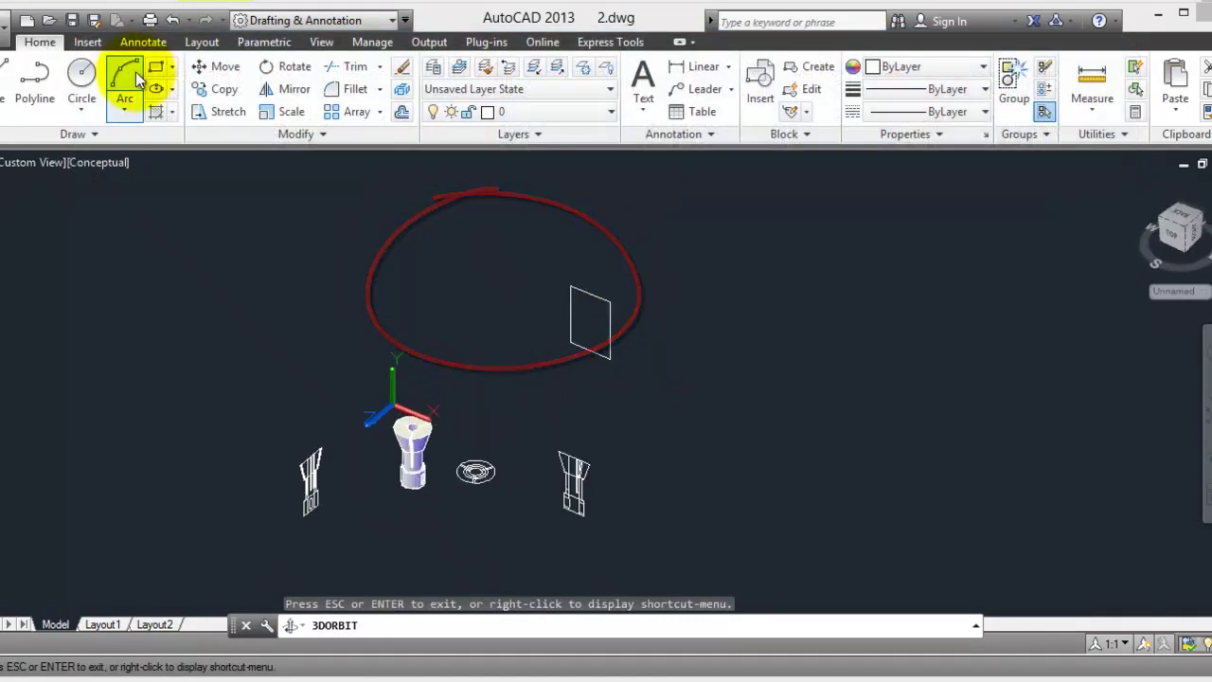
Save the drawing and window-select the right-hand flat view block
{"action": "left_click", "coordinate": [71, 19]}
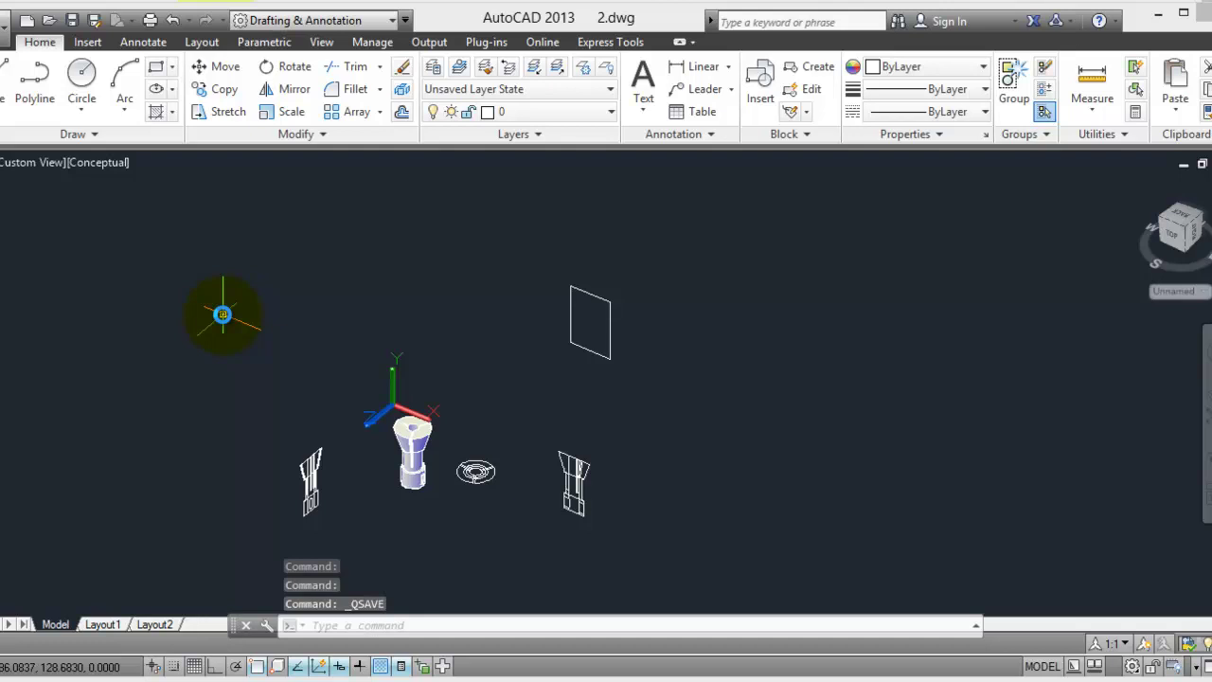
{"action": "scroll", "coordinate": [646, 377], "scroll_direction": "down", "scroll_amount": 3}
{"action": "scroll", "coordinate": [568, 442], "scroll_direction": "up", "scroll_amount": 3}
{"action": "scroll", "coordinate": [576, 413], "scroll_direction": "up", "scroll_amount": 3}
{"action": "scroll", "coordinate": [552, 414], "scroll_direction": "down", "scroll_amount": 4}
{"action": "scroll", "coordinate": [544, 414], "scroll_direction": "down", "scroll_amount": 2}
{"action": "left_click", "coordinate": [535, 418]}
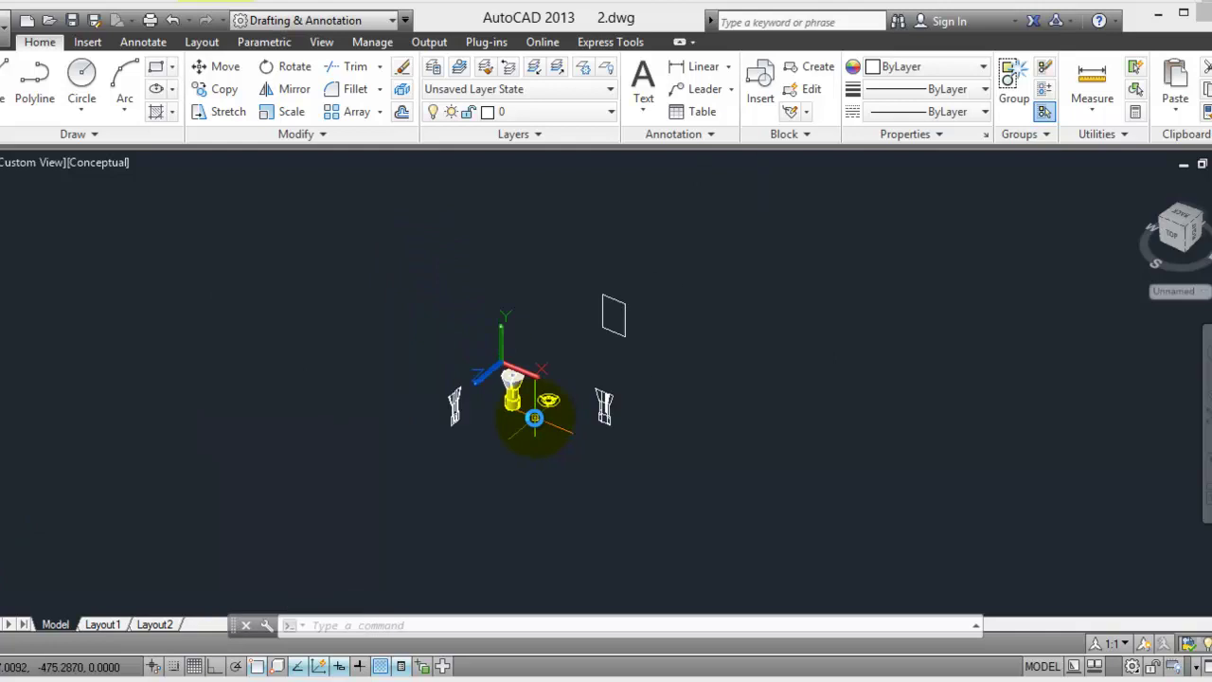
{"action": "scroll", "coordinate": [535, 417], "scroll_direction": "up", "scroll_amount": 2}
{"action": "left_click", "coordinate": [722, 465]}
{"action": "left_click", "coordinate": [591, 353]}
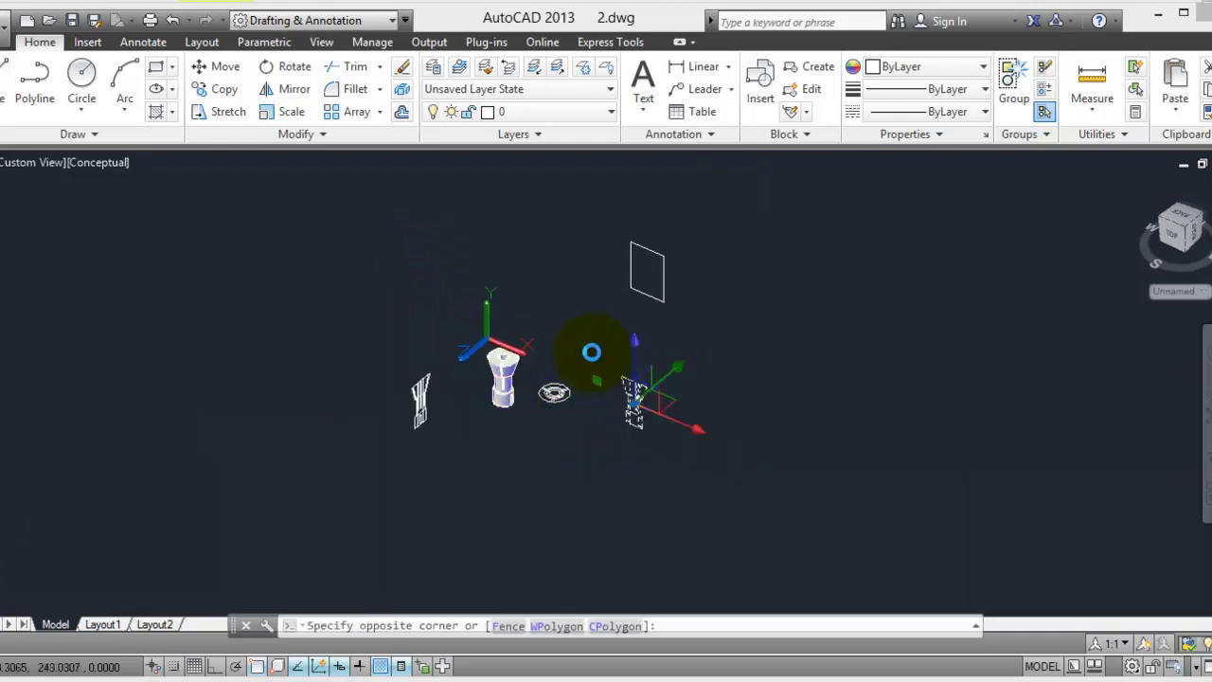
Move the side flat view from its top corner up to a new position
{"action": "left_click", "coordinate": [224, 68]}
{"action": "scroll", "coordinate": [559, 351], "scroll_direction": "up", "scroll_amount": 2}
{"action": "scroll", "coordinate": [588, 397], "scroll_direction": "up", "scroll_amount": 3}
{"action": "scroll", "coordinate": [711, 405], "scroll_direction": "up", "scroll_amount": 4}
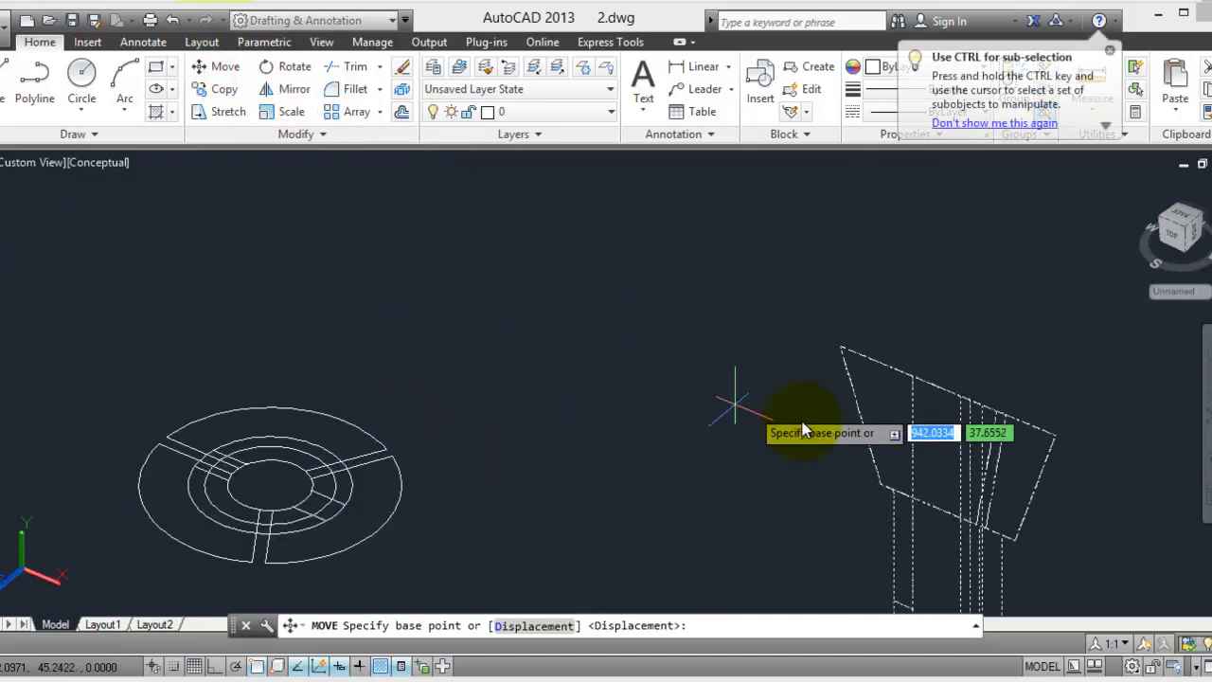
{"action": "left_click", "coordinate": [913, 377]}
{"action": "scroll", "coordinate": [909, 450], "scroll_direction": "down", "scroll_amount": 4}
{"action": "scroll", "coordinate": [956, 360], "scroll_direction": "down", "scroll_amount": 2}
{"action": "scroll", "coordinate": [947, 358], "scroll_direction": "up", "scroll_amount": 2}
{"action": "scroll", "coordinate": [910, 362], "scroll_direction": "up", "scroll_amount": 2}
{"action": "scroll", "coordinate": [886, 346], "scroll_direction": "up", "scroll_amount": 2}
{"action": "scroll", "coordinate": [914, 275], "scroll_direction": "up", "scroll_amount": 2}
{"action": "scroll", "coordinate": [952, 213], "scroll_direction": "up", "scroll_amount": 2}
{"action": "left_click", "coordinate": [960, 209]}
{"action": "scroll", "coordinate": [938, 246], "scroll_direction": "down", "scroll_amount": 1}
{"action": "scroll", "coordinate": [931, 284], "scroll_direction": "down", "scroll_amount": 1}
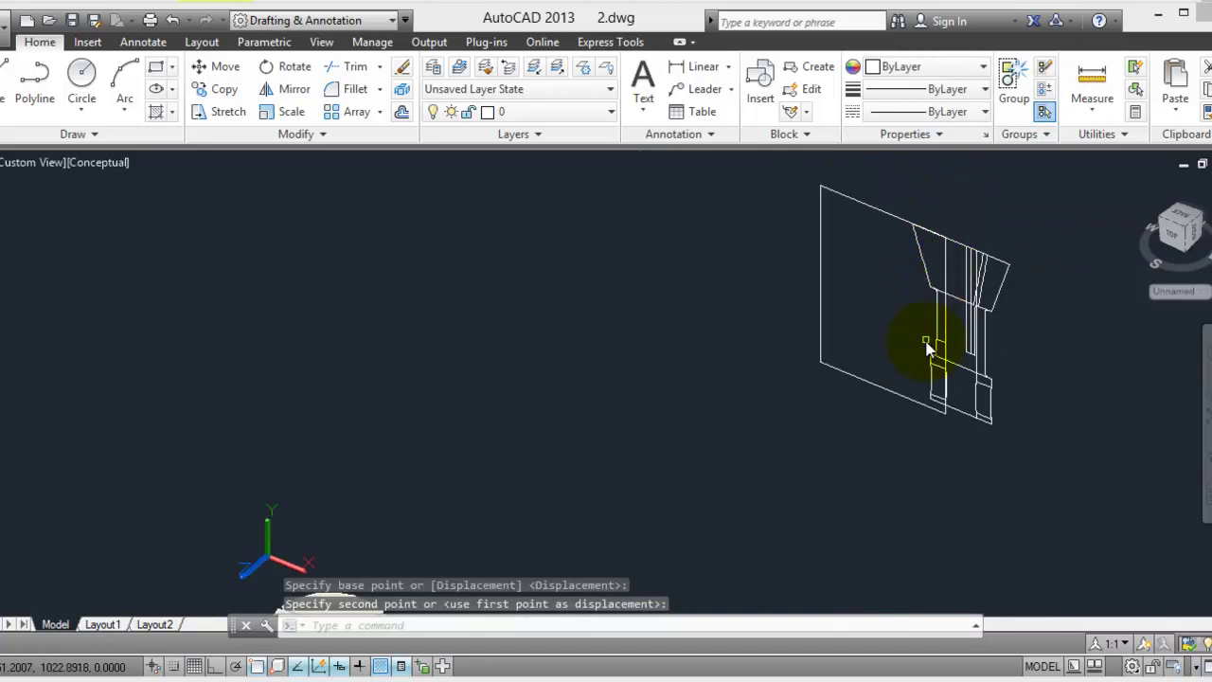
{"action": "scroll", "coordinate": [881, 446], "scroll_direction": "down", "scroll_amount": 1}
{"action": "scroll", "coordinate": [772, 474], "scroll_direction": "down", "scroll_amount": 2}
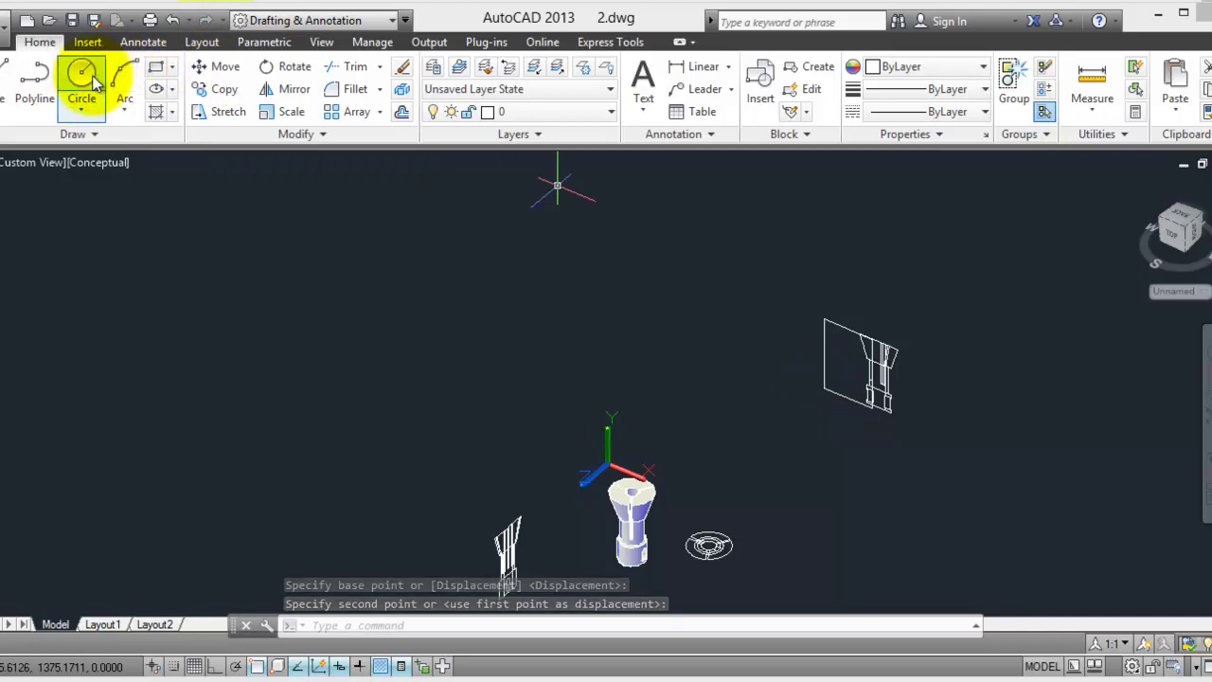
Draw a larger rectangle frame behind the flat view and erase the small inner outline
{"action": "left_click", "coordinate": [156, 67]}
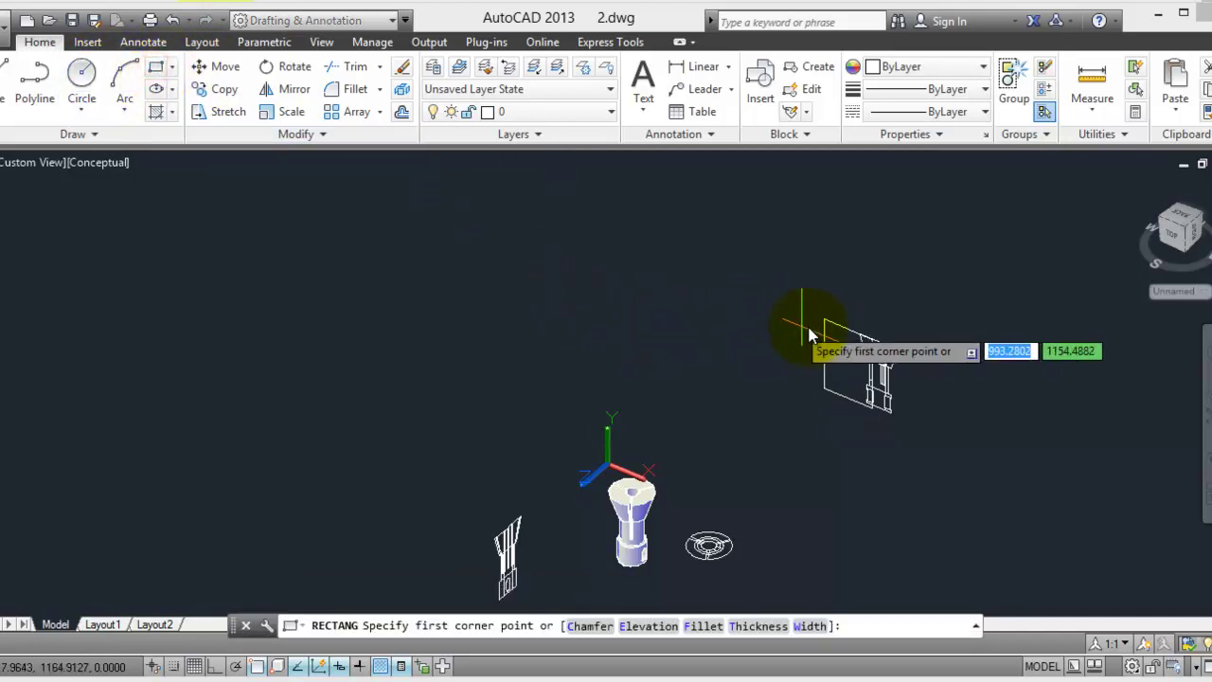
{"action": "left_click", "coordinate": [865, 339]}
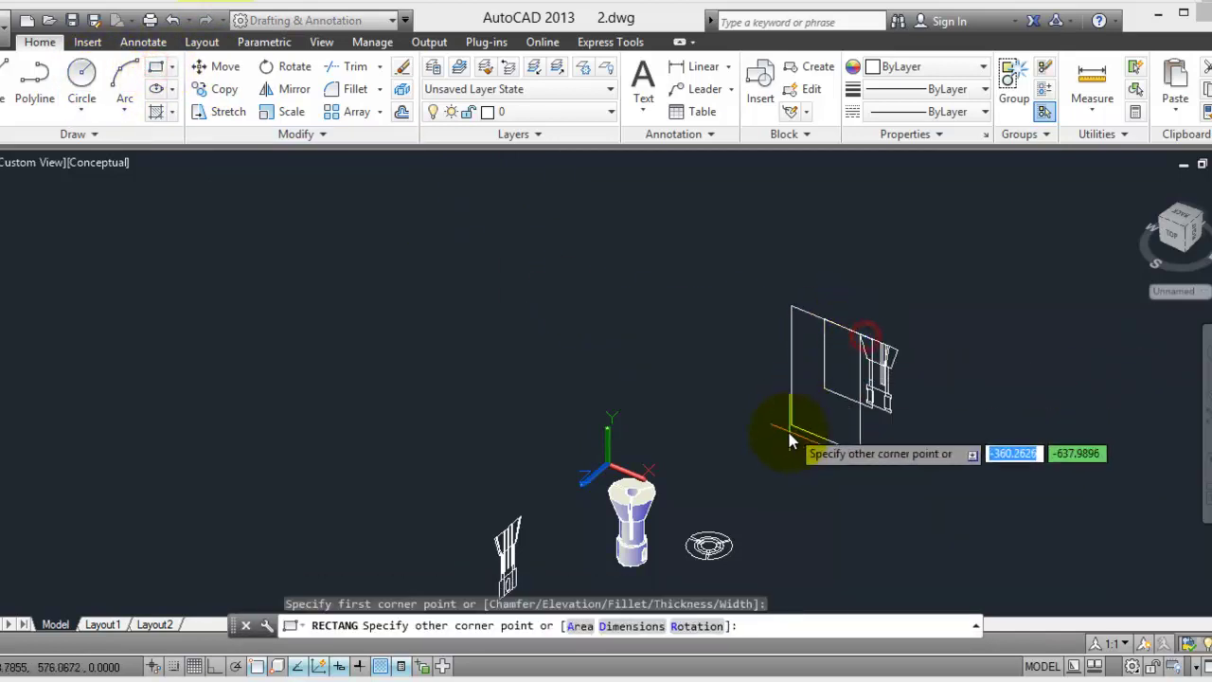
{"action": "left_click", "coordinate": [763, 445]}
{"action": "key", "text": "Escape"}
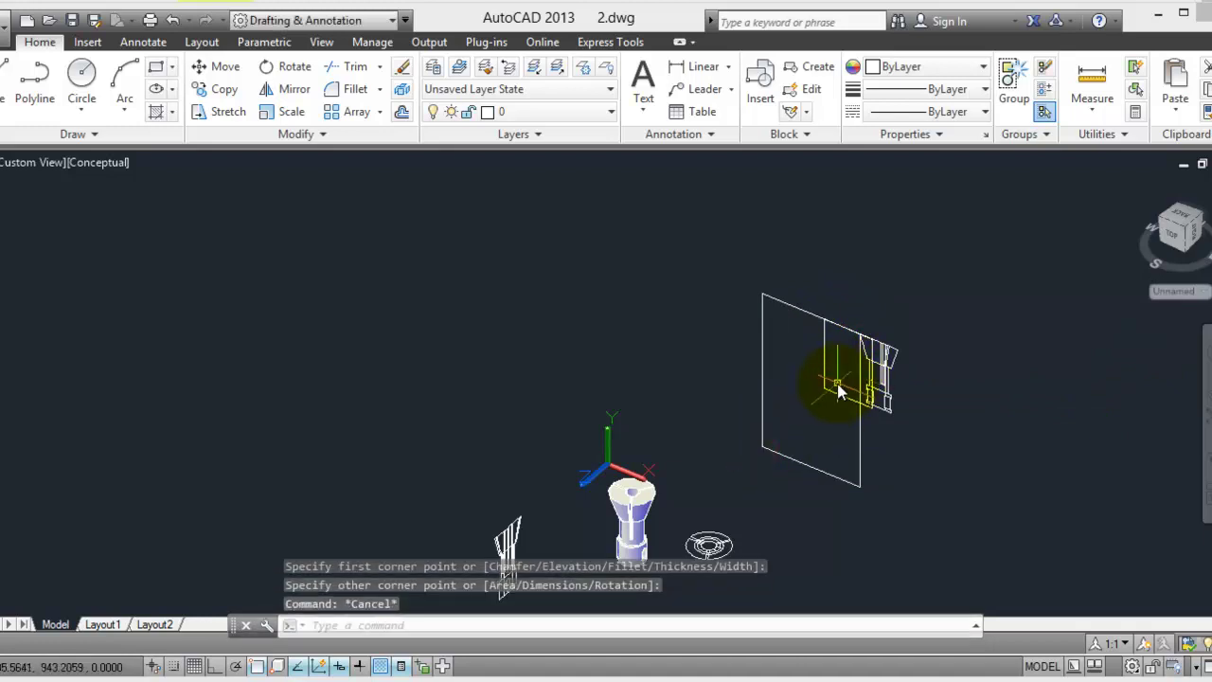
{"action": "left_click", "coordinate": [828, 393]}
{"action": "left_click", "coordinate": [823, 392]}
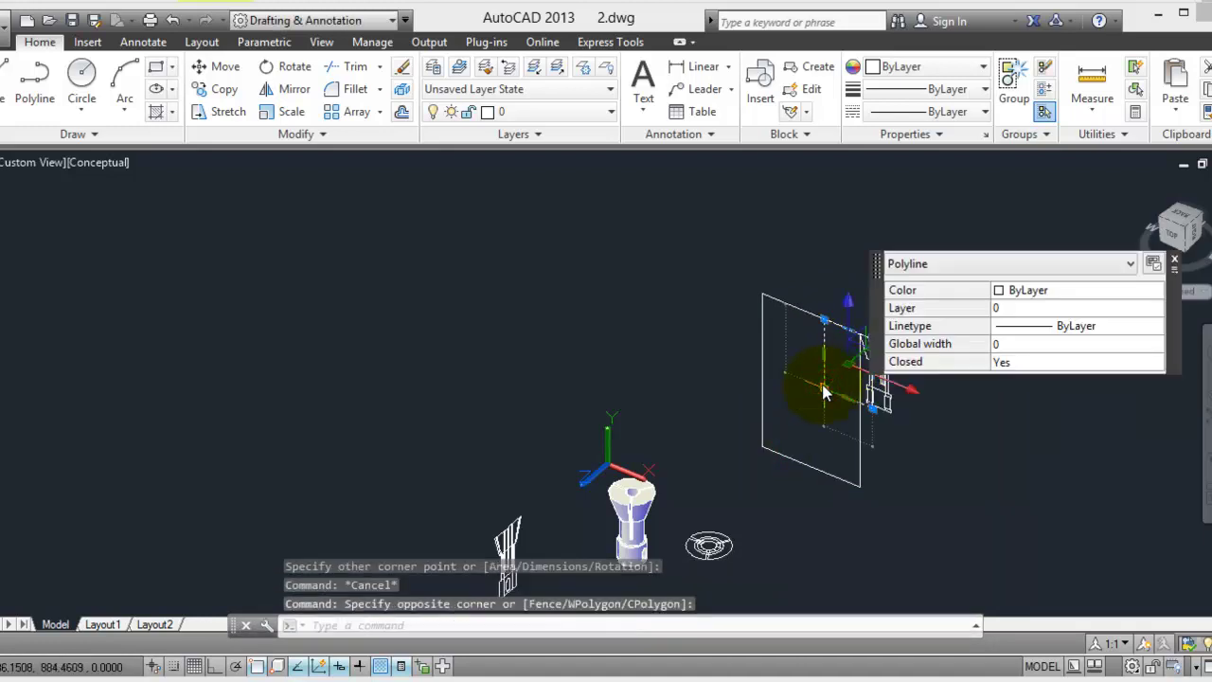
{"action": "key", "text": "Delete"}
{"action": "scroll", "coordinate": [762, 403], "scroll_direction": "down", "scroll_amount": 3}
{"action": "scroll", "coordinate": [805, 407], "scroll_direction": "up", "scroll_amount": 4}
{"action": "scroll", "coordinate": [867, 327], "scroll_direction": "down", "scroll_amount": 2}
{"action": "scroll", "coordinate": [713, 507], "scroll_direction": "up", "scroll_amount": 3}
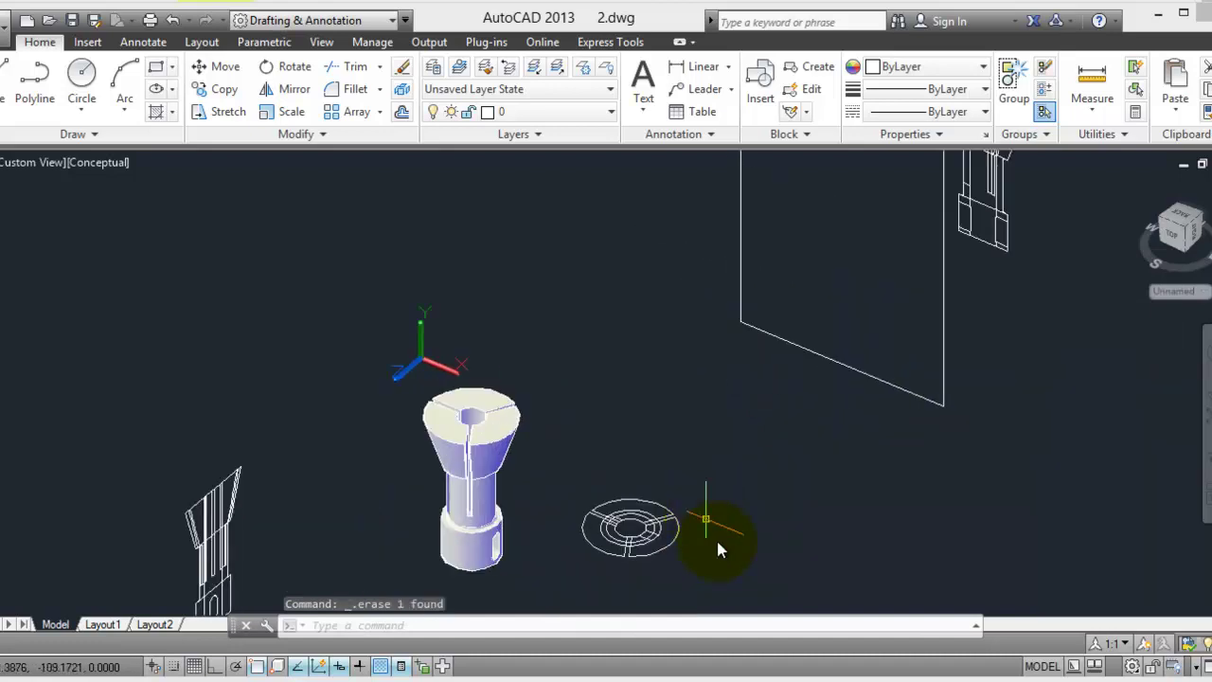
Move the ring-shaped top view to the panel's bottom corner
{"action": "left_click", "coordinate": [547, 422]}
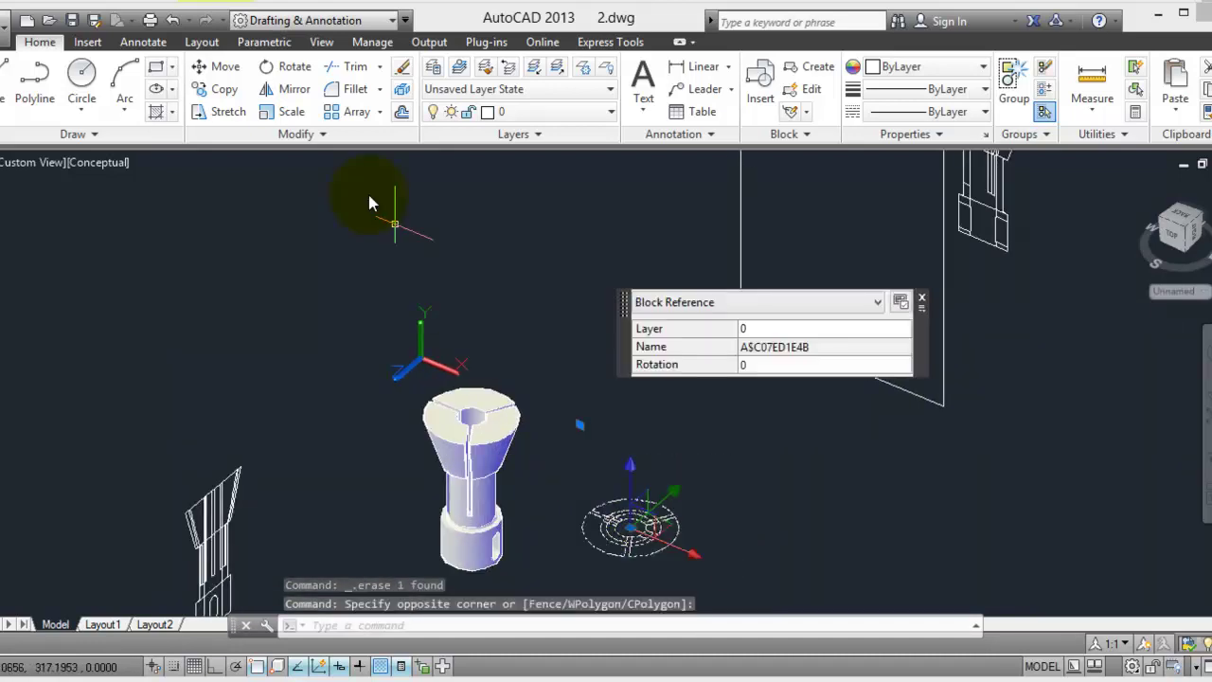
{"action": "left_click", "coordinate": [216, 68]}
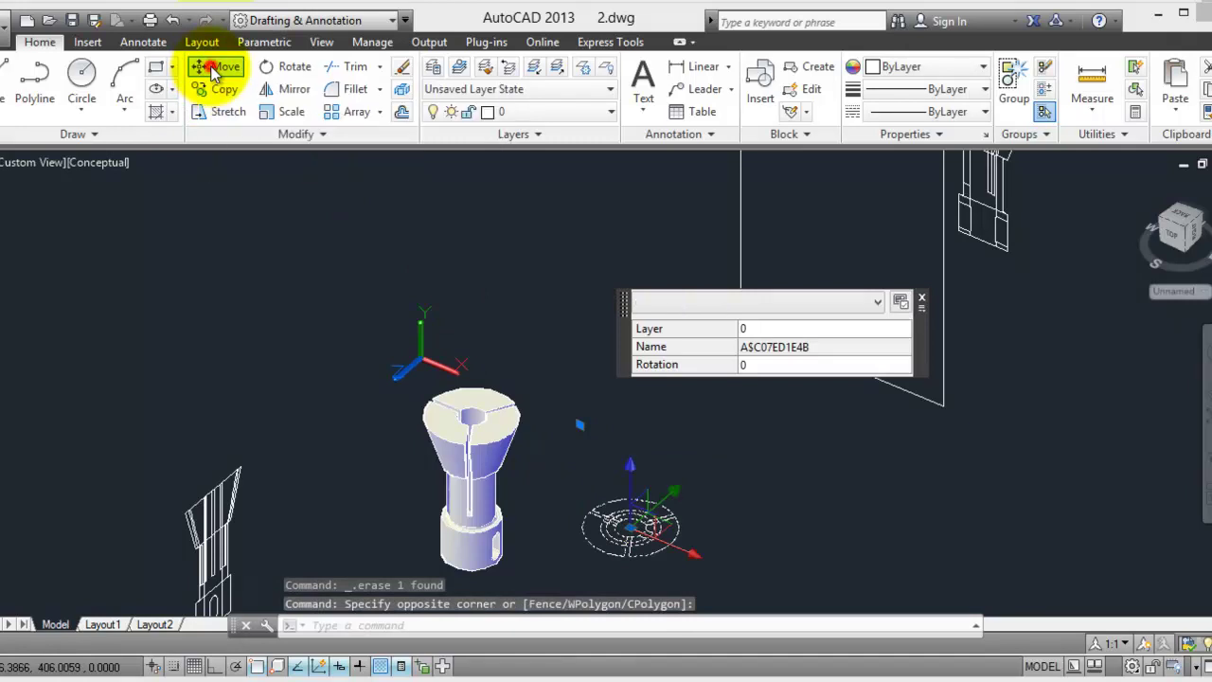
{"action": "left_click", "coordinate": [590, 548]}
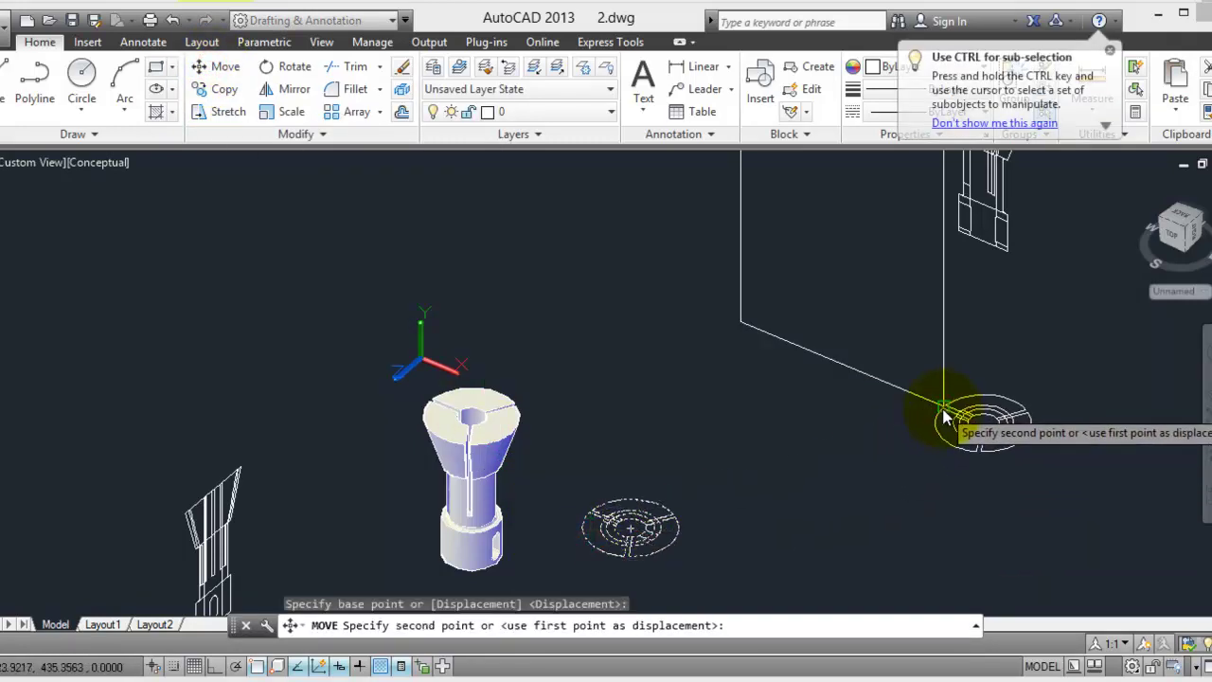
{"action": "left_click", "coordinate": [945, 417]}
{"action": "key", "text": "Escape"}
Move the small side view by its tip to the panel's top corner, then select the collet solid
{"action": "scroll", "coordinate": [814, 460], "scroll_direction": "down", "scroll_amount": 2}
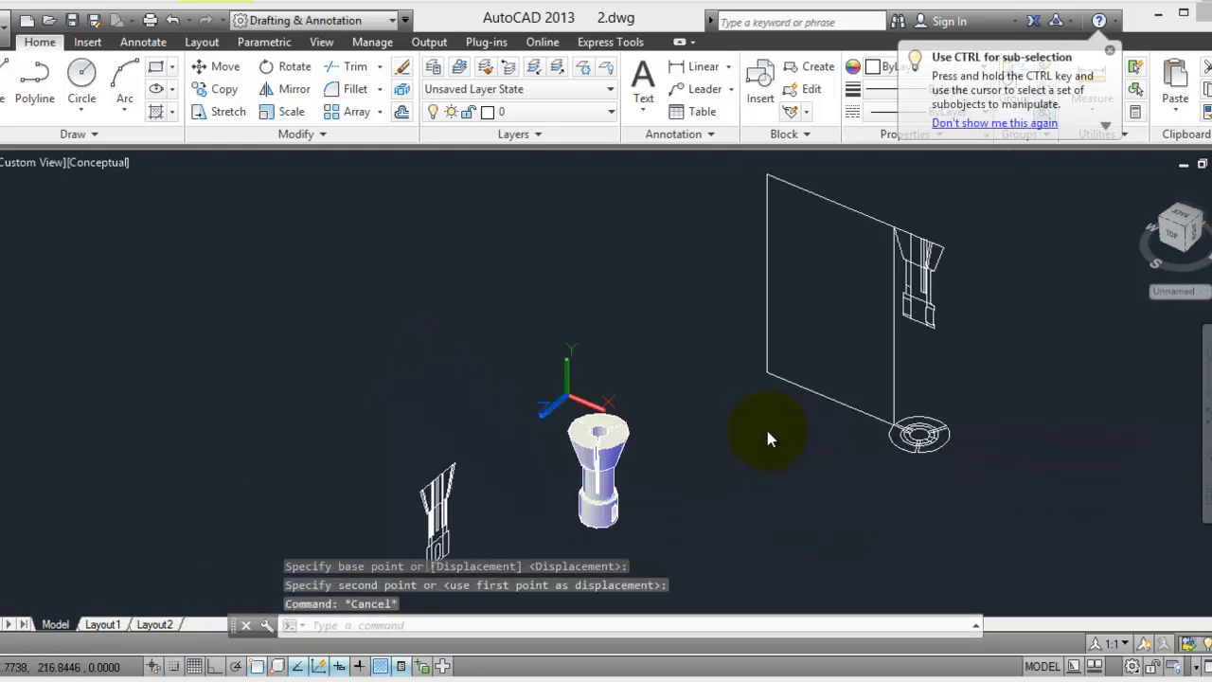
{"action": "scroll", "coordinate": [769, 439], "scroll_direction": "down", "scroll_amount": 2}
{"action": "left_click", "coordinate": [595, 536]}
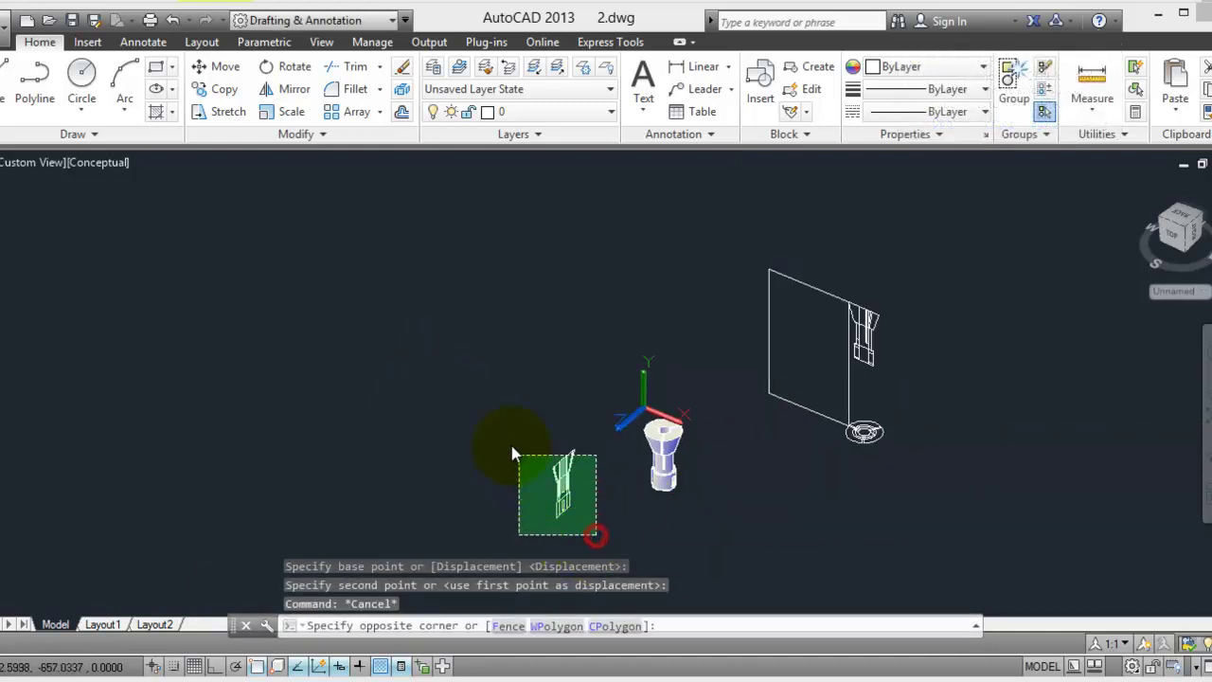
{"action": "left_click", "coordinate": [494, 416]}
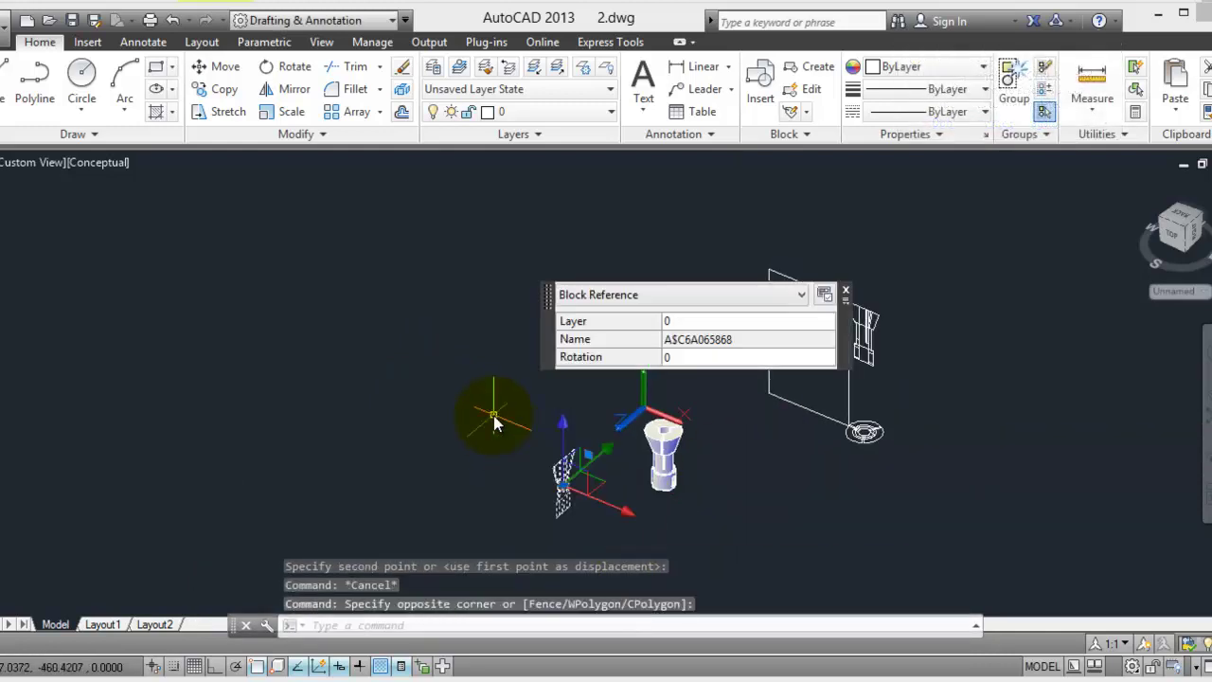
{"action": "left_click", "coordinate": [212, 72]}
{"action": "scroll", "coordinate": [568, 462], "scroll_direction": "up", "scroll_amount": 2}
{"action": "scroll", "coordinate": [568, 463], "scroll_direction": "up", "scroll_amount": 3}
{"action": "scroll", "coordinate": [568, 446], "scroll_direction": "up", "scroll_amount": 3}
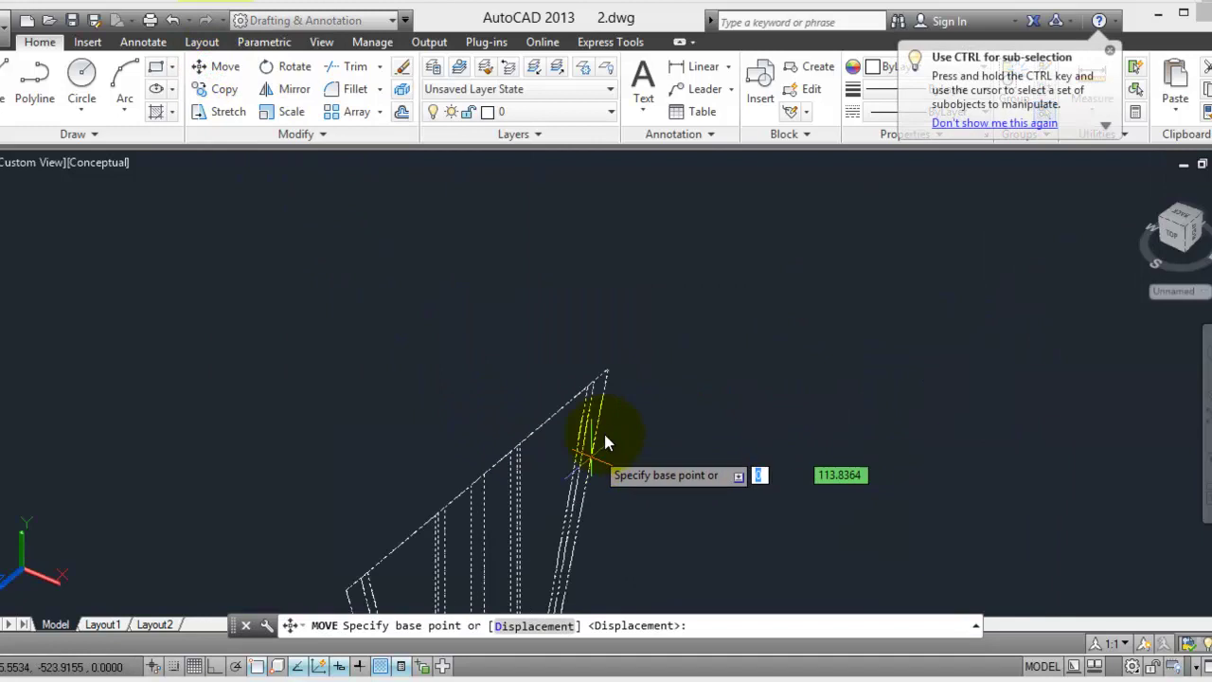
{"action": "left_click", "coordinate": [613, 375]}
{"action": "scroll", "coordinate": [606, 379], "scroll_direction": "down", "scroll_amount": 3}
{"action": "scroll", "coordinate": [590, 446], "scroll_direction": "down", "scroll_amount": 2}
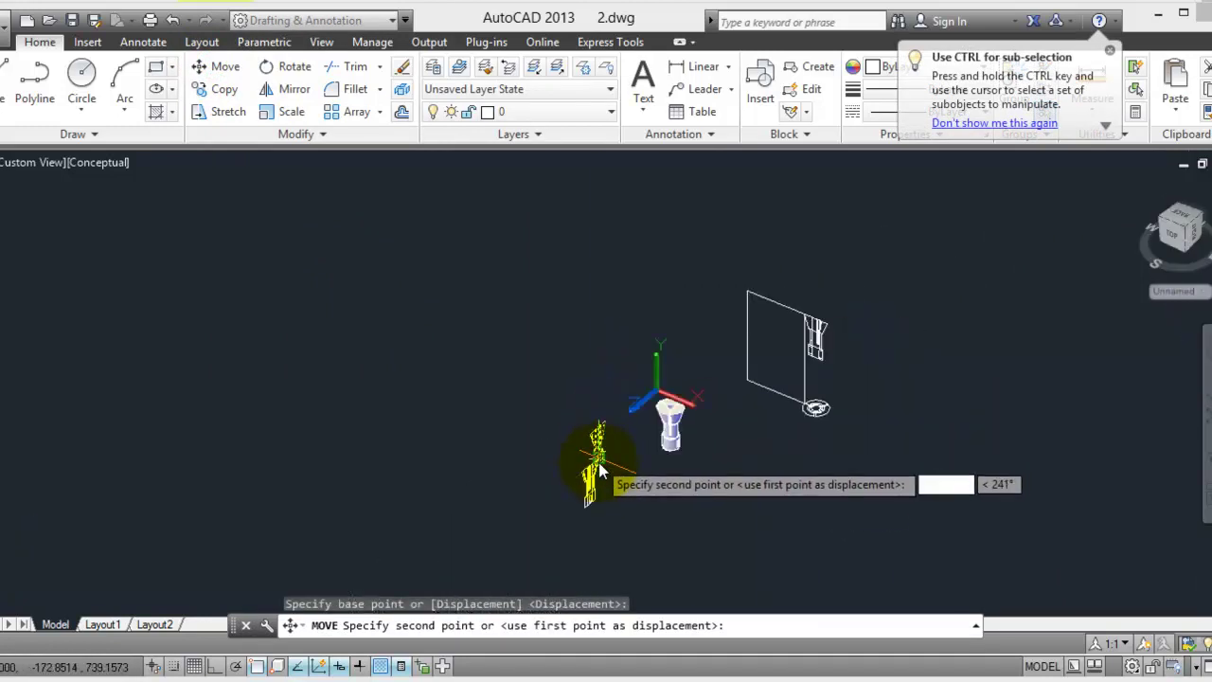
{"action": "scroll", "coordinate": [748, 332], "scroll_direction": "up", "scroll_amount": 3}
{"action": "scroll", "coordinate": [790, 284], "scroll_direction": "up", "scroll_amount": 3}
{"action": "scroll", "coordinate": [790, 284], "scroll_direction": "up", "scroll_amount": 2}
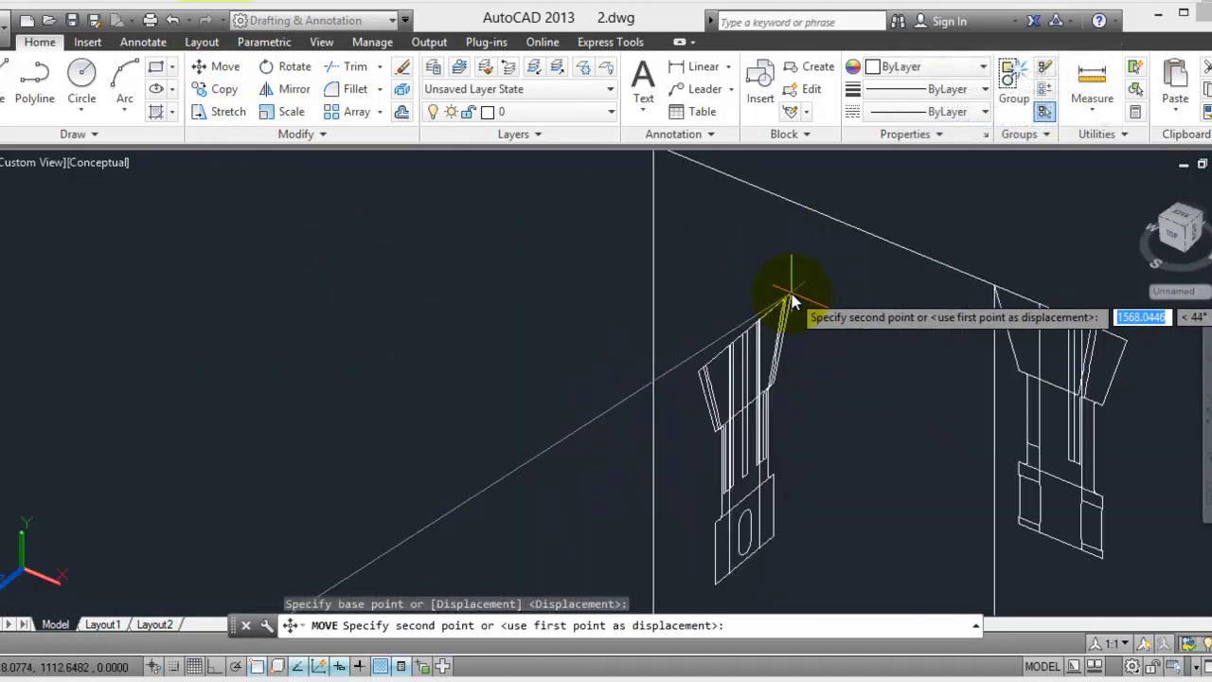
{"action": "scroll", "coordinate": [739, 274], "scroll_direction": "up", "scroll_amount": 1}
{"action": "scroll", "coordinate": [698, 267], "scroll_direction": "down", "scroll_amount": 2}
{"action": "scroll", "coordinate": [687, 263], "scroll_direction": "down", "scroll_amount": 2}
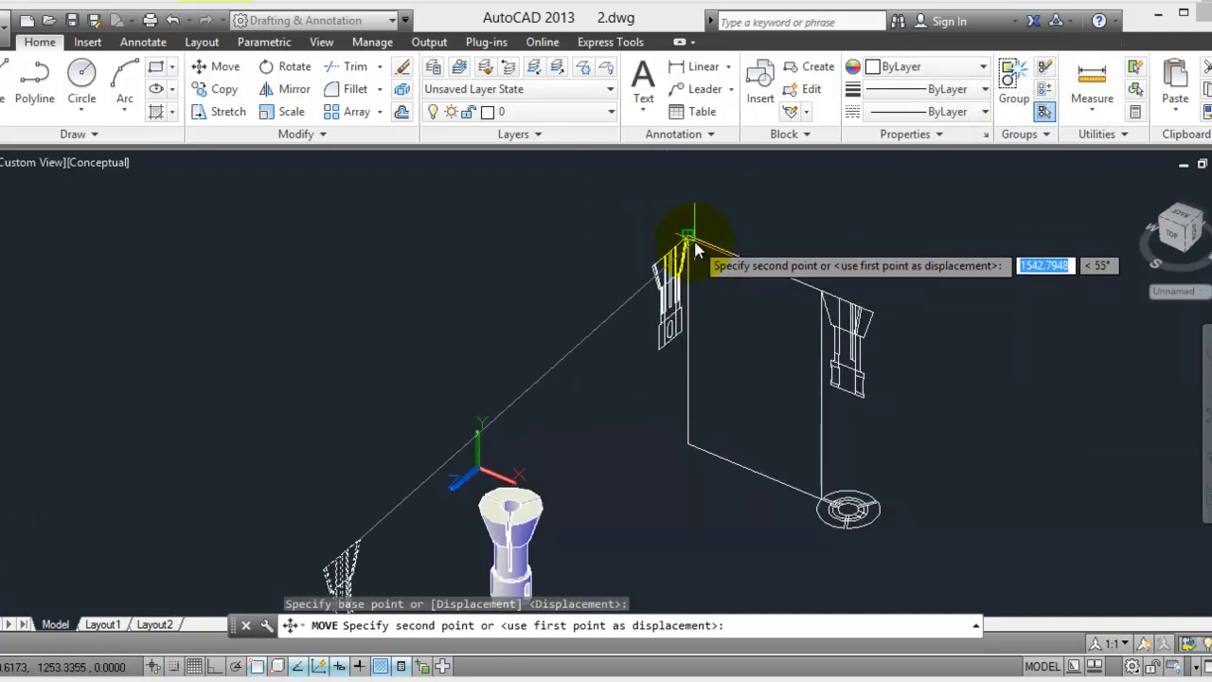
{"action": "left_click", "coordinate": [695, 248]}
{"action": "scroll", "coordinate": [695, 284], "scroll_direction": "down", "scroll_amount": 2}
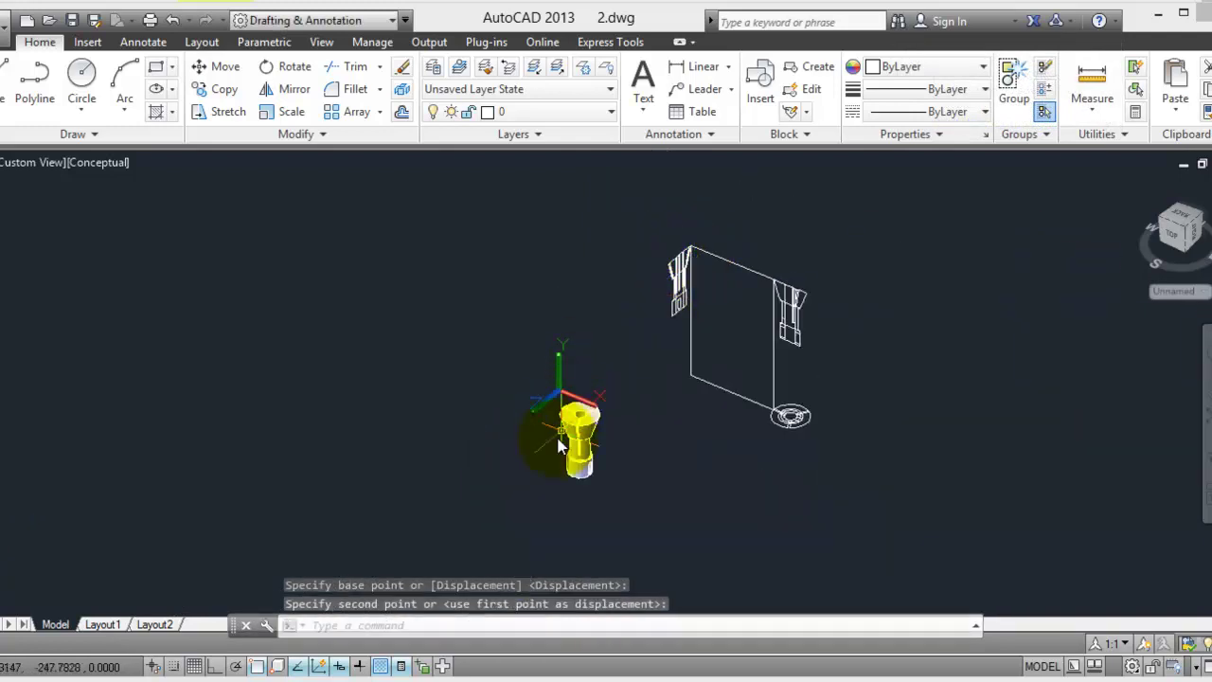
{"action": "key", "text": "Escape"}
{"action": "scroll", "coordinate": [555, 464], "scroll_direction": "down", "scroll_amount": 3}
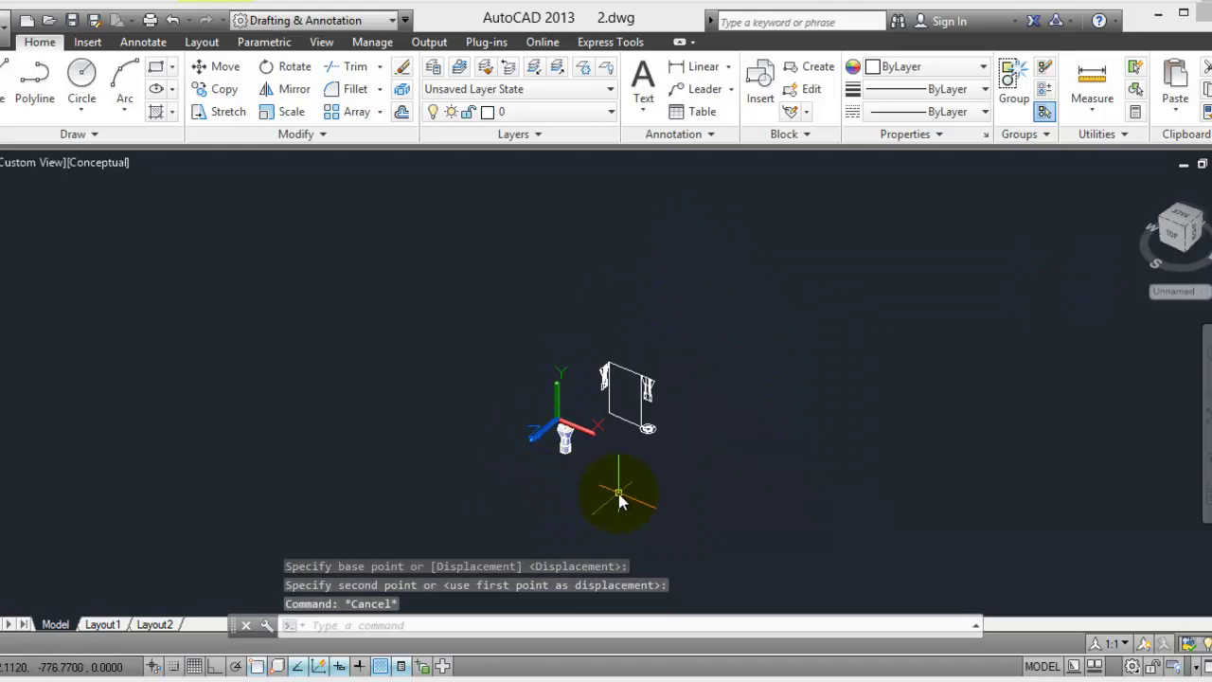
{"action": "scroll", "coordinate": [619, 497], "scroll_direction": "up", "scroll_amount": 3}
{"action": "scroll", "coordinate": [478, 398], "scroll_direction": "up", "scroll_amount": 3}
{"action": "scroll", "coordinate": [521, 464], "scroll_direction": "down", "scroll_amount": 4}
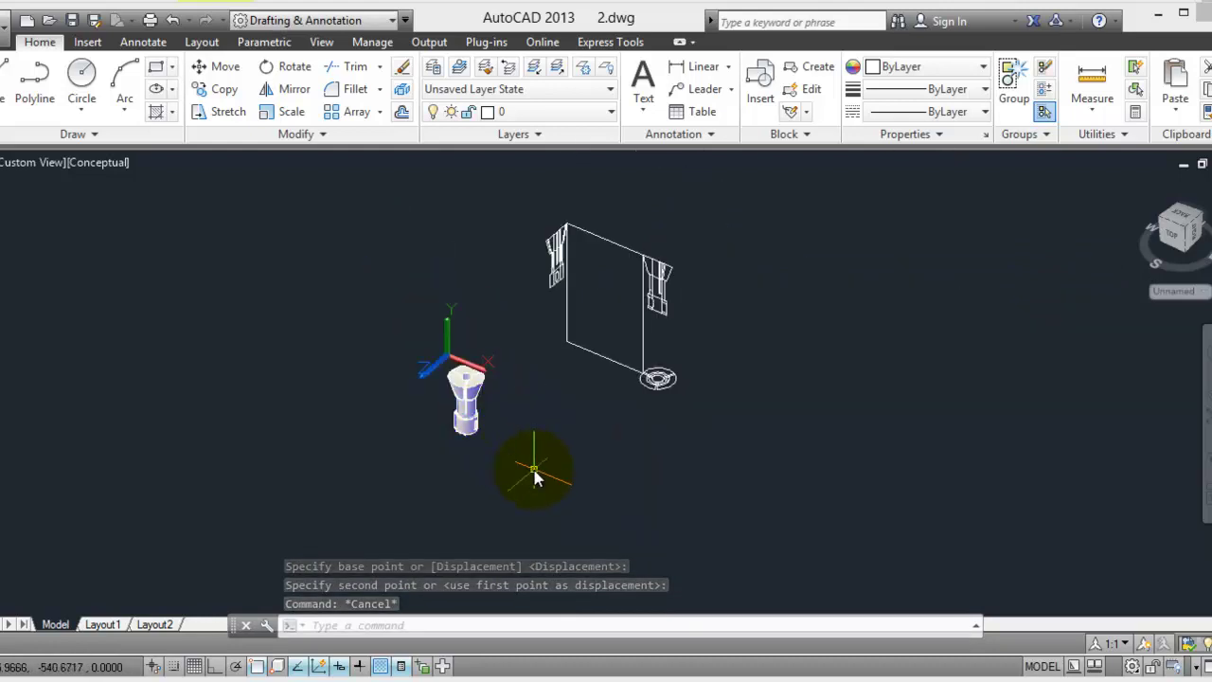
{"action": "left_click", "coordinate": [534, 469]}
{"action": "left_click", "coordinate": [379, 334]}
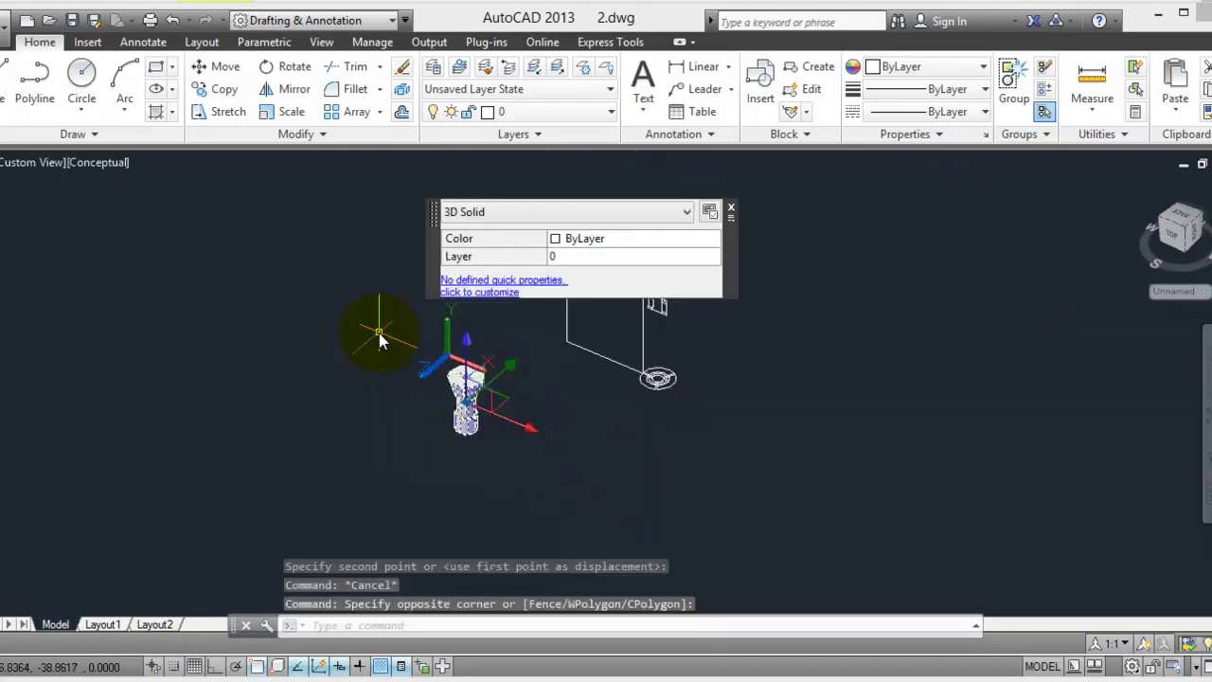
Move the collet solid from its bottom edge onto the panel's corner, then orbit to a new angle
{"action": "left_click", "coordinate": [214, 72]}
{"action": "scroll", "coordinate": [479, 431], "scroll_direction": "up", "scroll_amount": 3}
{"action": "scroll", "coordinate": [483, 426], "scroll_direction": "up", "scroll_amount": 3}
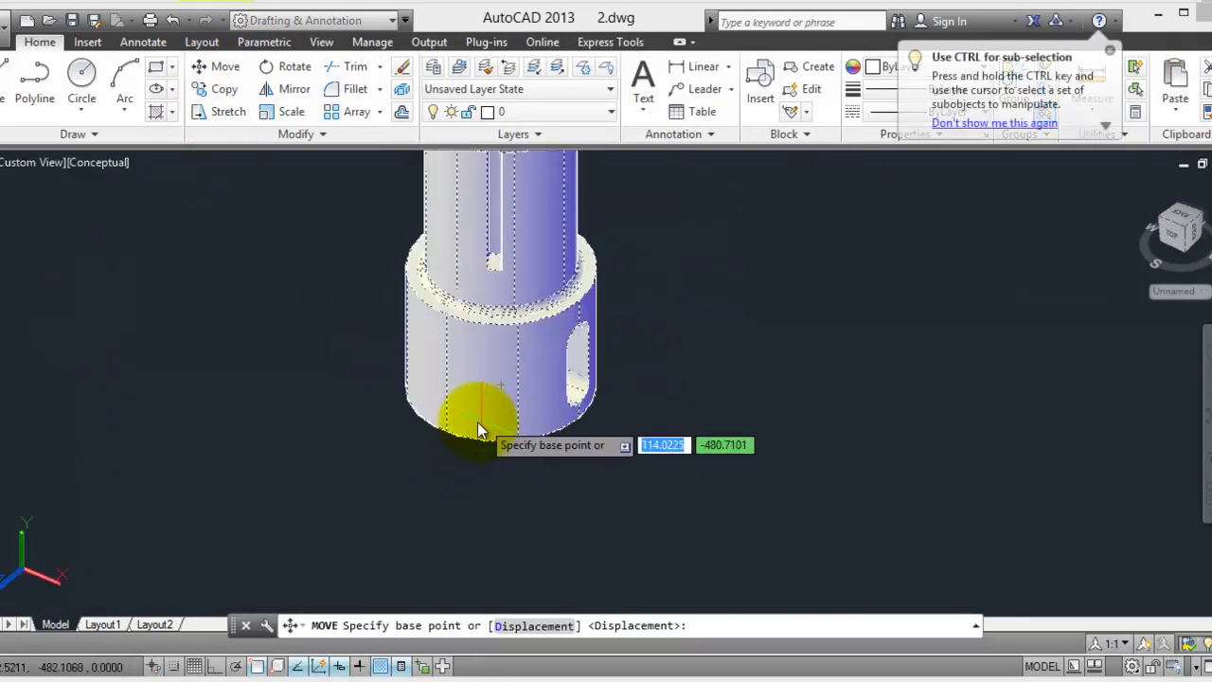
{"action": "scroll", "coordinate": [514, 438], "scroll_direction": "up", "scroll_amount": 1}
{"action": "scroll", "coordinate": [560, 448], "scroll_direction": "up", "scroll_amount": 3}
{"action": "left_click", "coordinate": [560, 449]}
{"action": "scroll", "coordinate": [461, 446], "scroll_direction": "down", "scroll_amount": 2}
{"action": "scroll", "coordinate": [414, 439], "scroll_direction": "down", "scroll_amount": 2}
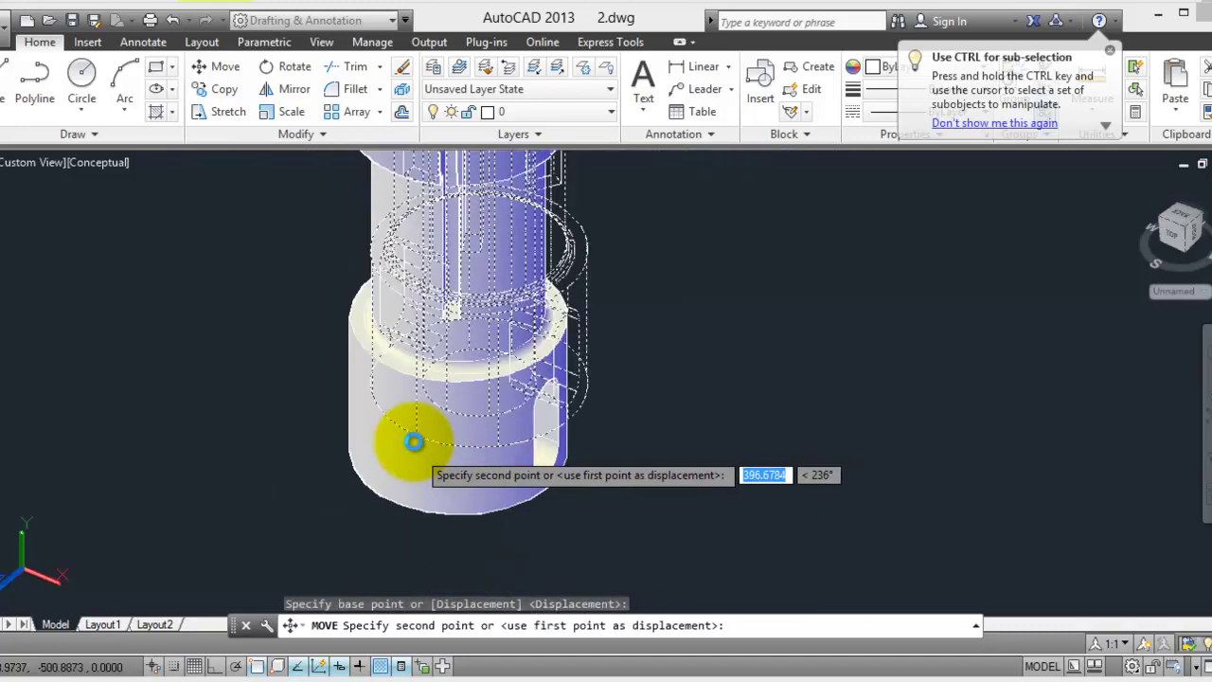
{"action": "scroll", "coordinate": [316, 474], "scroll_direction": "down", "scroll_amount": 2}
{"action": "scroll", "coordinate": [274, 462], "scroll_direction": "down", "scroll_amount": 2}
{"action": "scroll", "coordinate": [275, 461], "scroll_direction": "down", "scroll_amount": 3}
{"action": "scroll", "coordinate": [433, 346], "scroll_direction": "up", "scroll_amount": 3}
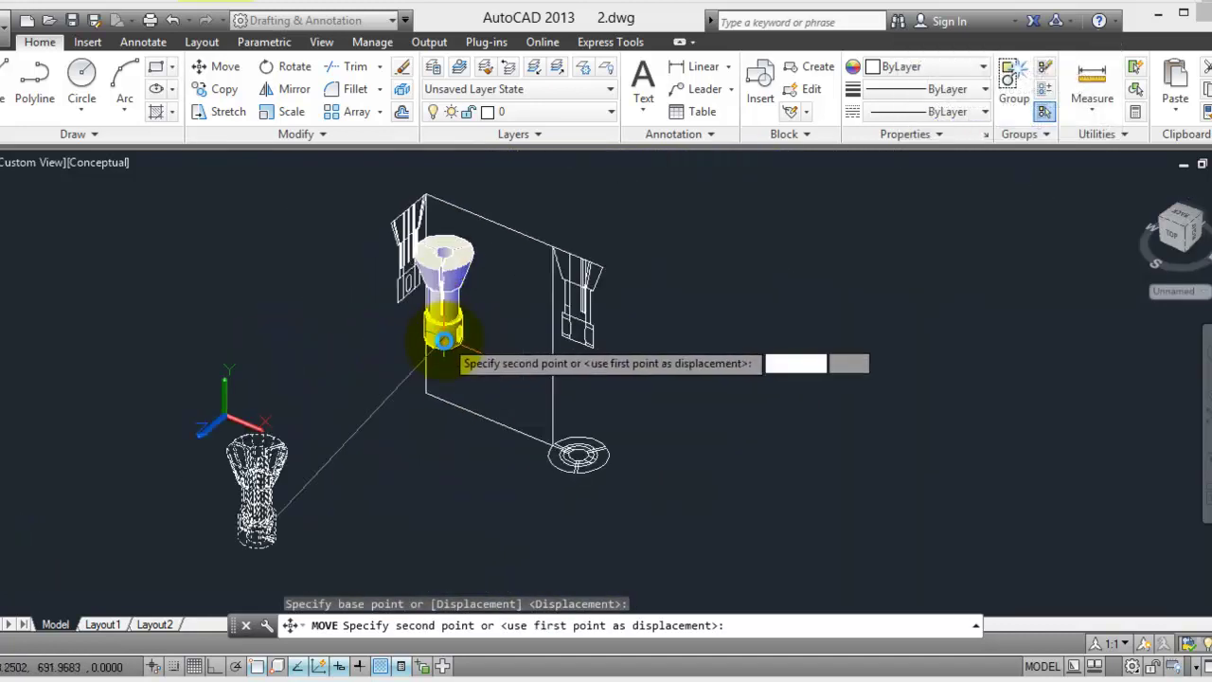
{"action": "scroll", "coordinate": [414, 414], "scroll_direction": "up", "scroll_amount": 2}
{"action": "scroll", "coordinate": [417, 491], "scroll_direction": "up", "scroll_amount": 2}
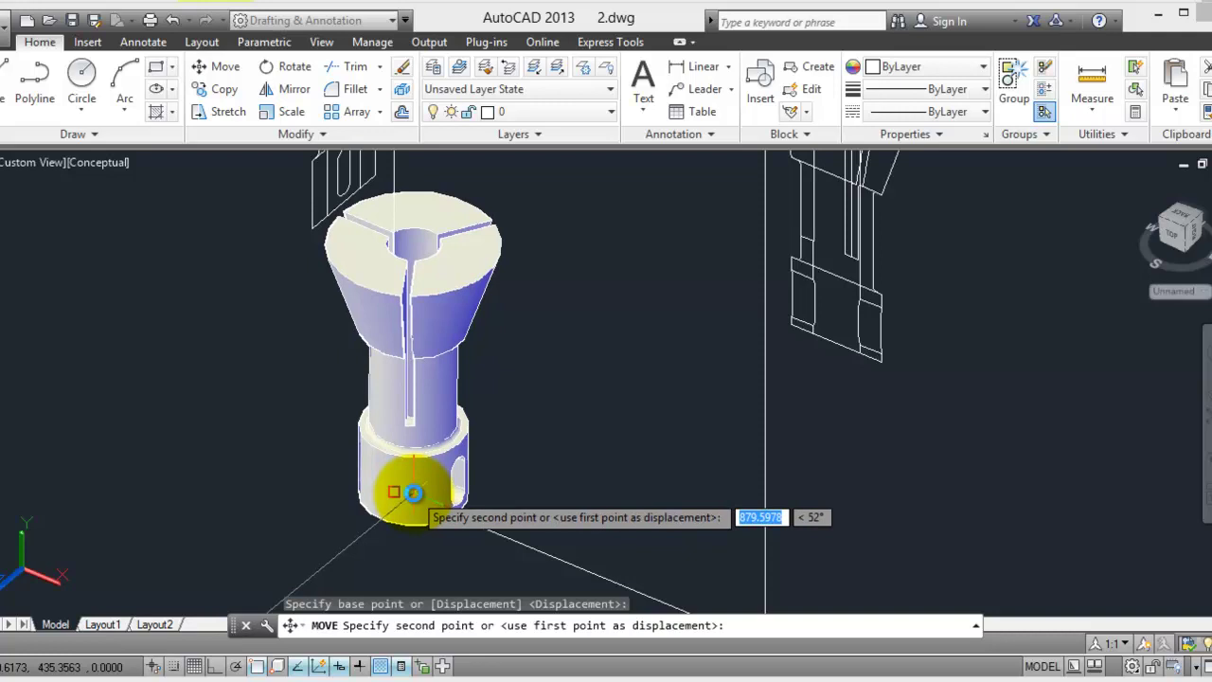
{"action": "left_click", "coordinate": [411, 493]}
{"action": "scroll", "coordinate": [444, 448], "scroll_direction": "down", "scroll_amount": 3}
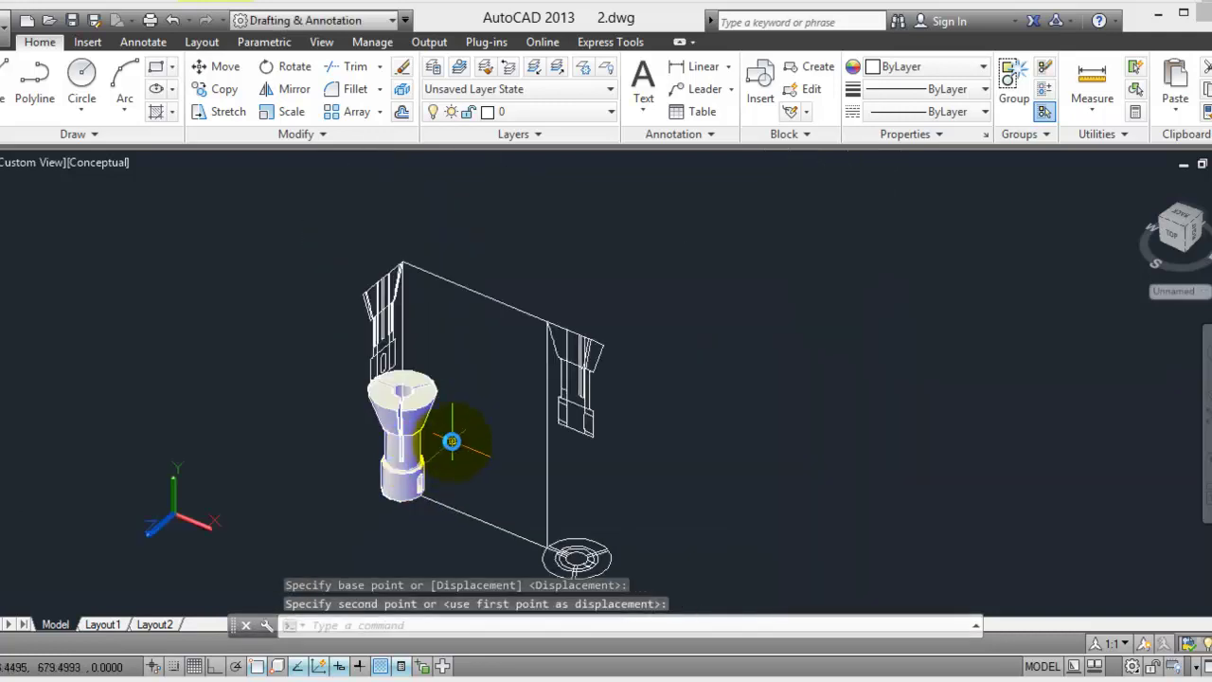
{"action": "key", "text": "Escape"}
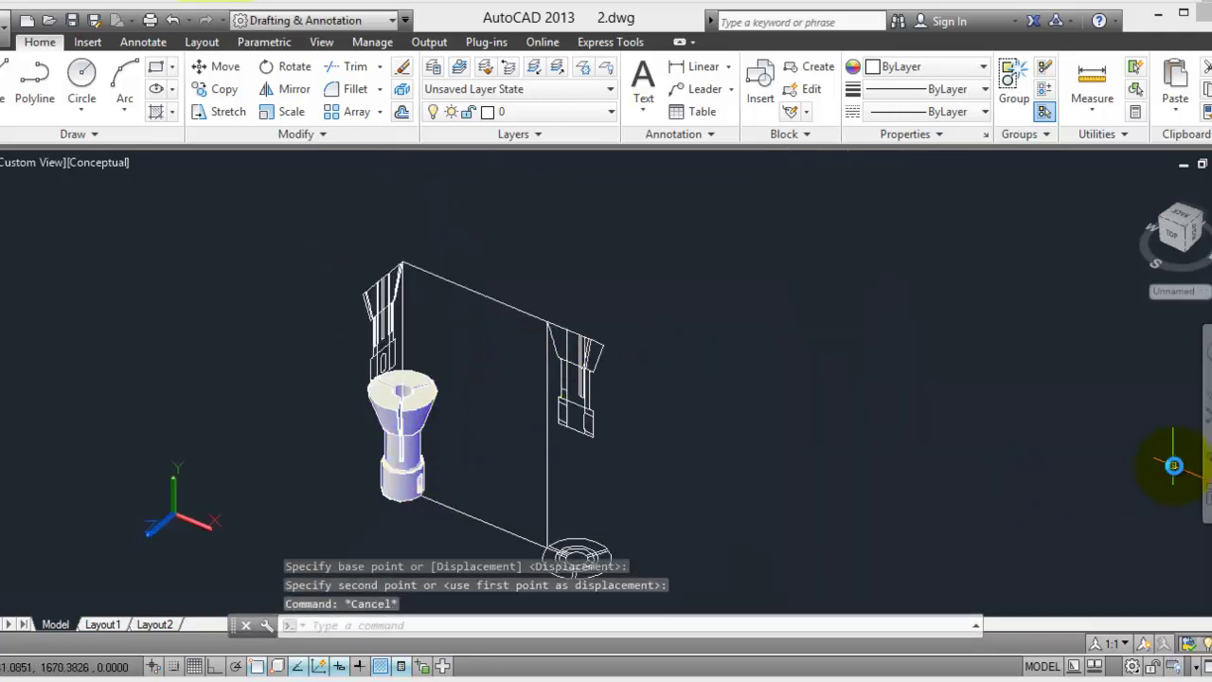
{"action": "left_click", "coordinate": [1207, 461]}
{"action": "mouse_move", "coordinate": [717, 438]}
{"action": "left_mouse_down"}
{"action": "mouse_move", "coordinate": [558, 443]}
{"action": "mouse_move", "coordinate": [344, 417]}
{"action": "mouse_move", "coordinate": [626, 395]}
{"action": "mouse_move", "coordinate": [744, 360]}
{"action": "mouse_move", "coordinate": [404, 433]}
{"action": "mouse_move", "coordinate": [666, 420]}
{"action": "mouse_move", "coordinate": [598, 427]}
{"action": "mouse_move", "coordinate": [465, 303]}
{"action": "left_mouse_up"}
Start 3DROTATE (DRO) on the top side-view block, then cancel it, leaving the view unrotated
{"action": "right_click", "coordinate": [245, 180]}
{"action": "left_click", "coordinate": [258, 195]}
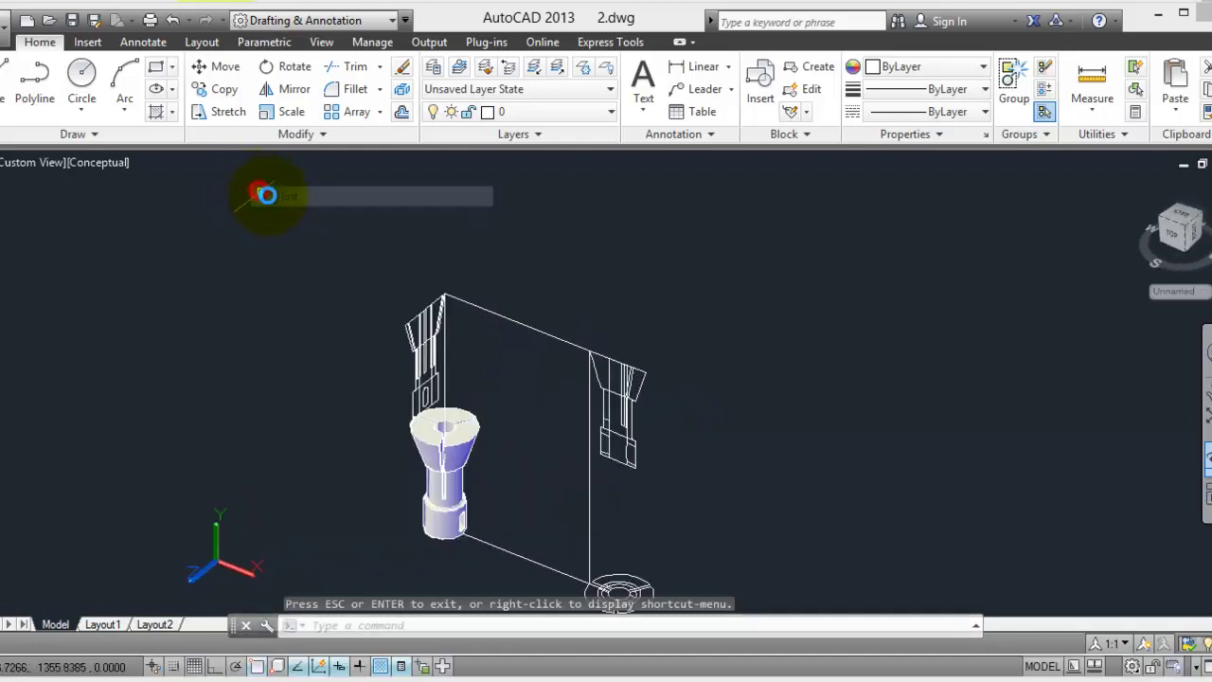
{"action": "key", "text": "Escape"}
{"action": "left_click", "coordinate": [419, 347]}
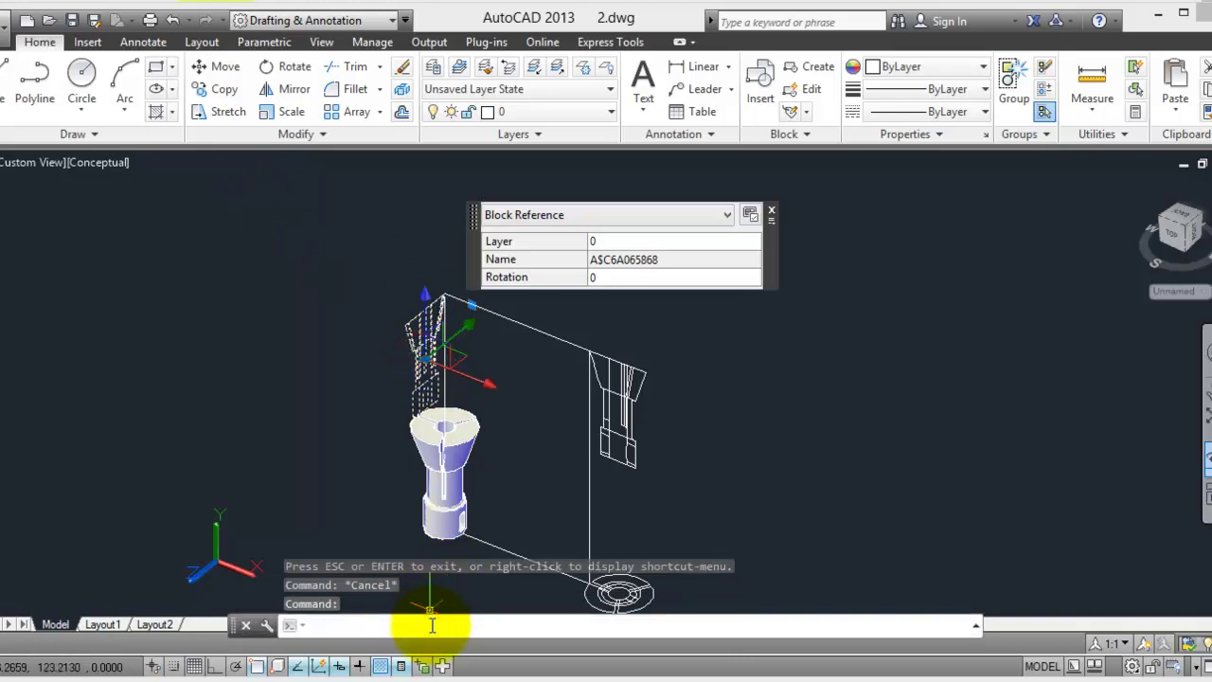
{"action": "type", "text": "3DR"}
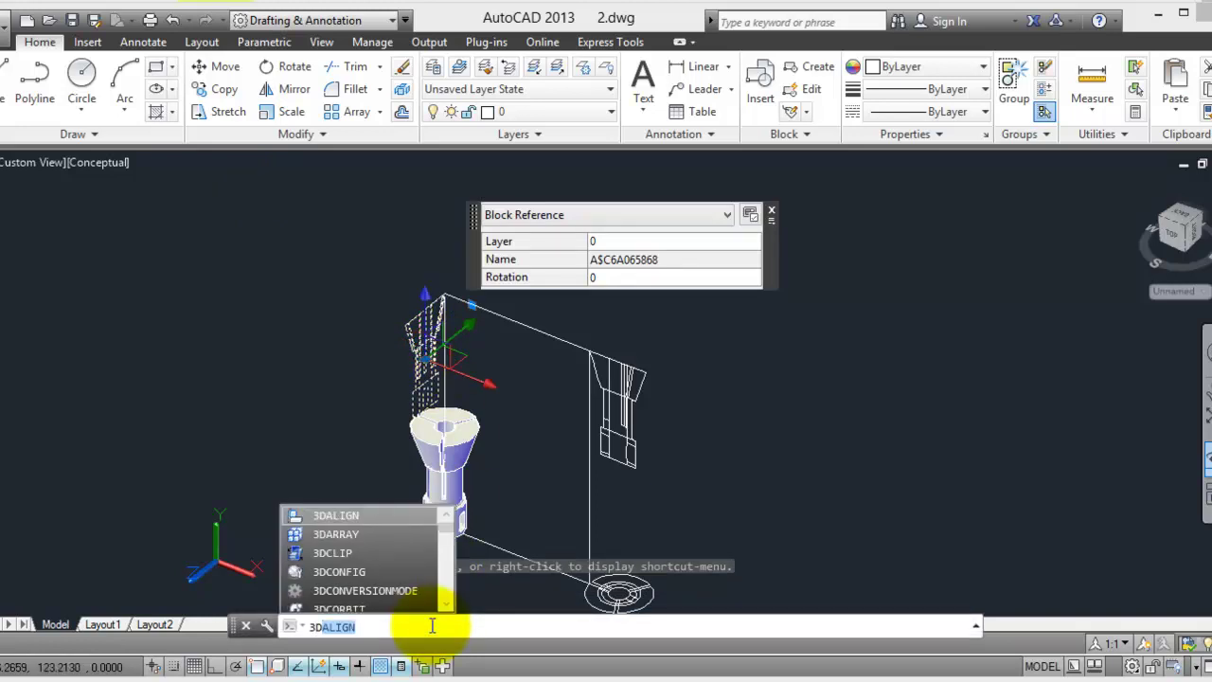
{"action": "type", "text": "OTATE"}
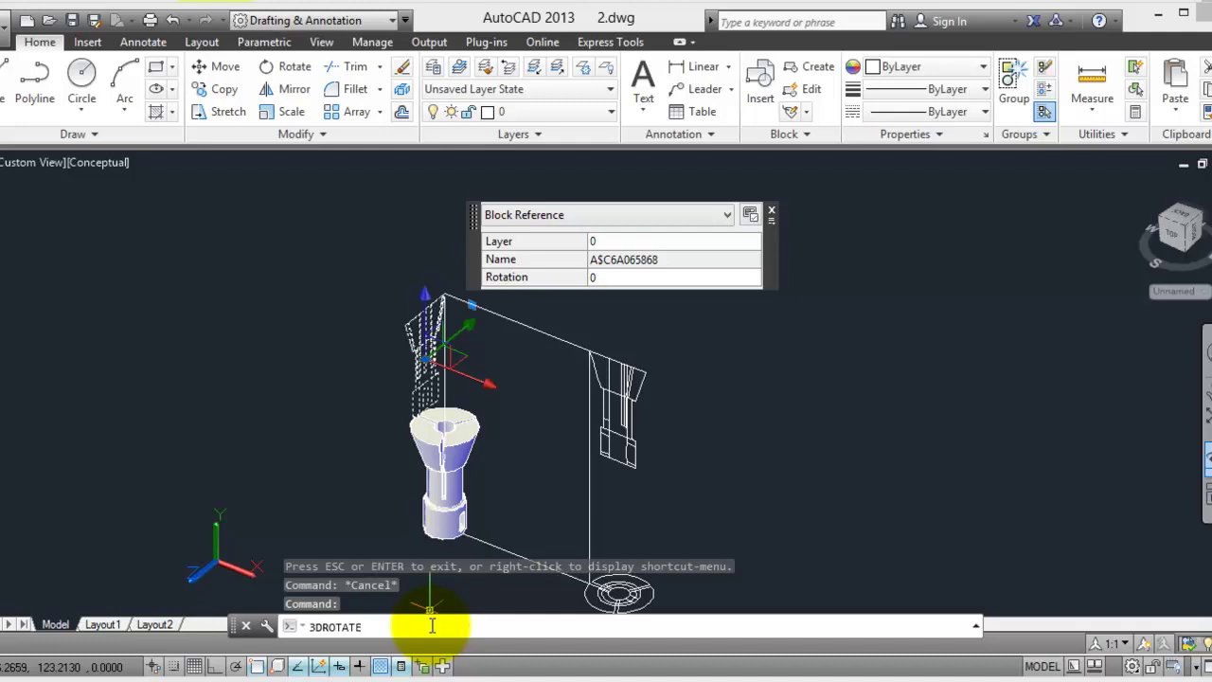
{"action": "key", "text": "Return"}
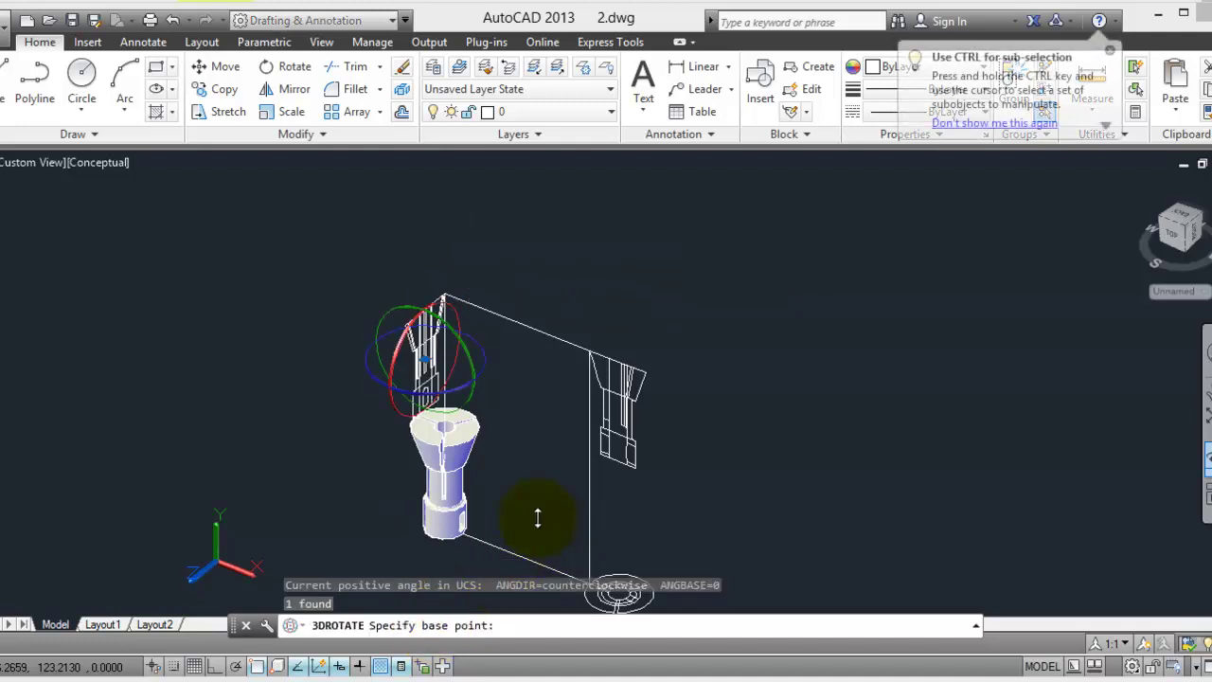
{"action": "scroll", "coordinate": [461, 469], "scroll_direction": "up", "scroll_amount": 2}
{"action": "scroll", "coordinate": [461, 469], "scroll_direction": "down", "scroll_amount": 3}
{"action": "mouse_move", "coordinate": [1208, 459]}
{"action": "middle_mouse_down", "text": "shift"}
{"action": "mouse_move", "coordinate": [569, 433]}
{"action": "mouse_move", "coordinate": [711, 446]}
{"action": "mouse_move", "coordinate": [899, 436]}
{"action": "mouse_move", "coordinate": [928, 465]}
{"action": "mouse_move", "coordinate": [693, 489]}
{"action": "mouse_move", "coordinate": [705, 484]}
{"action": "middle_mouse_up", "text": "shift"}
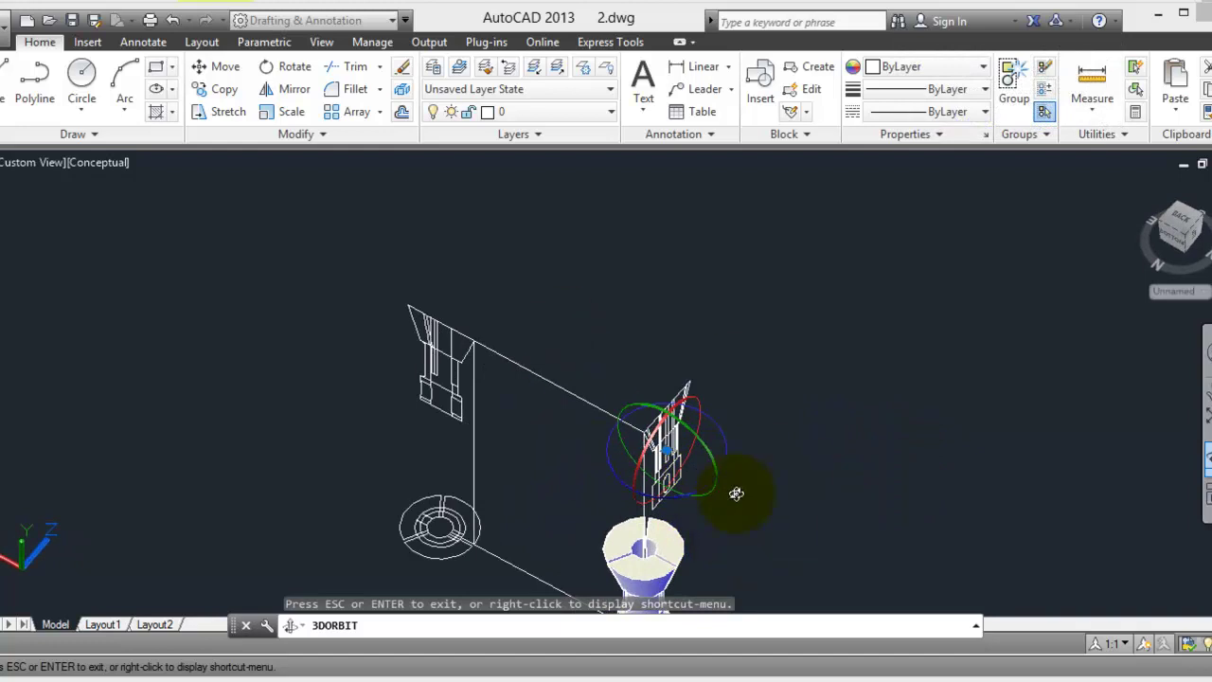
{"action": "right_click", "coordinate": [682, 278]}
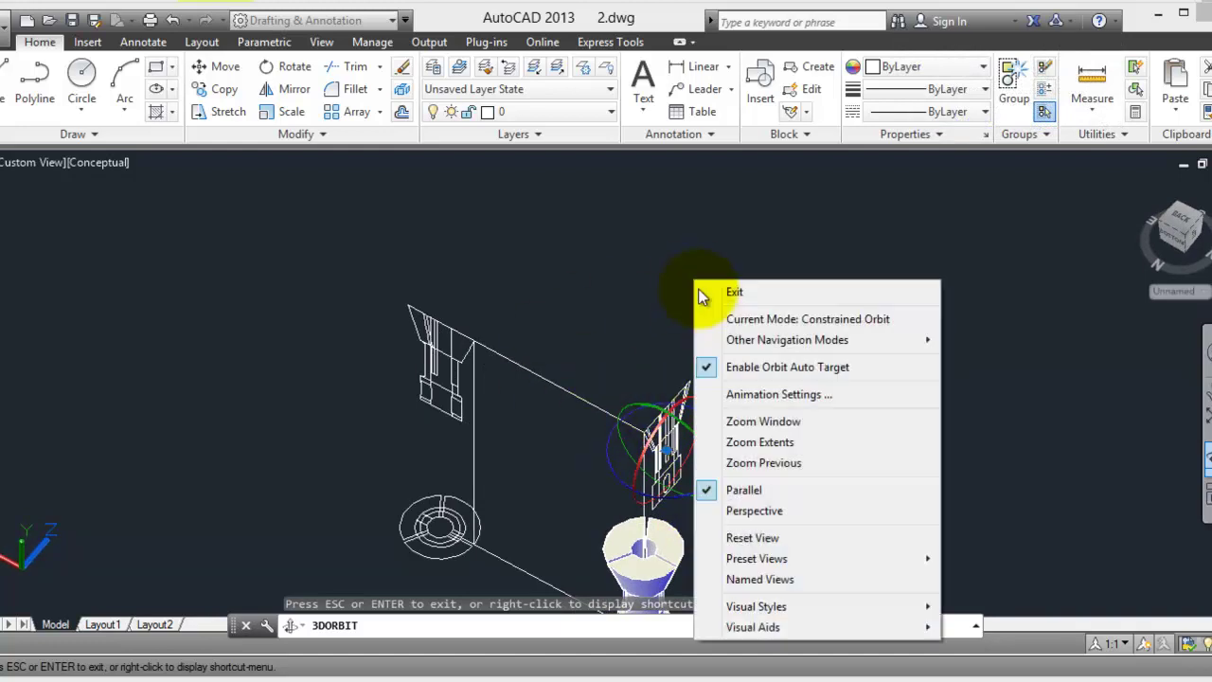
{"action": "left_click", "coordinate": [704, 294]}
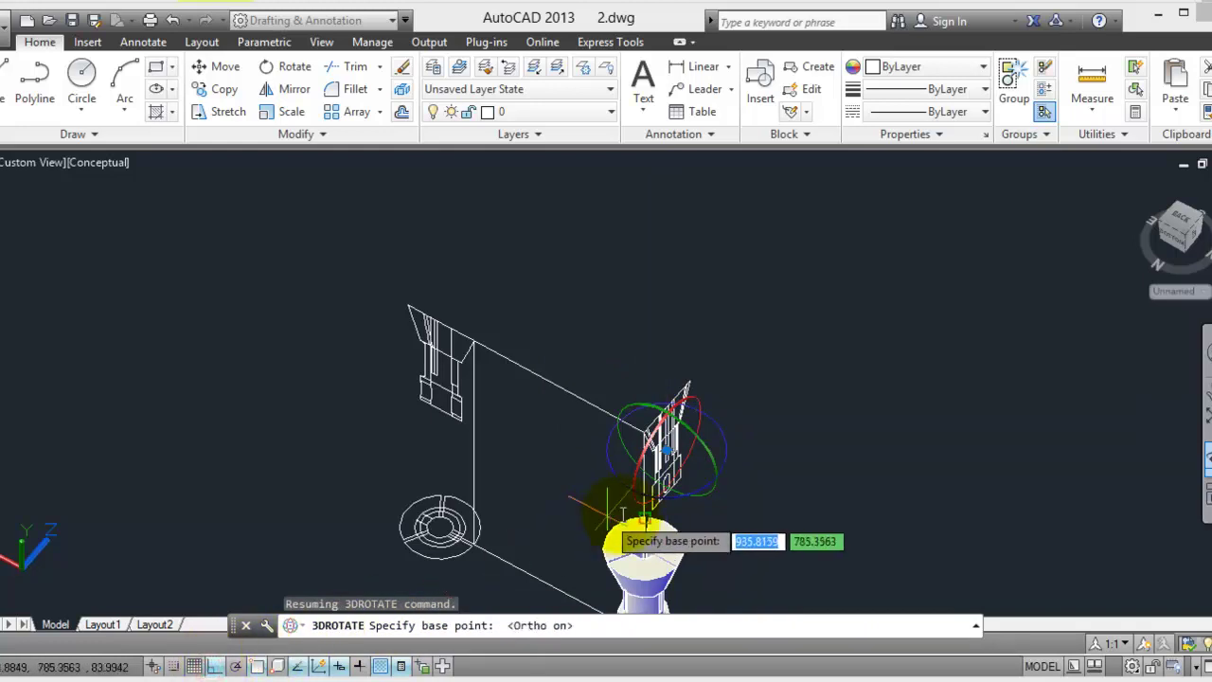
{"action": "left_click", "coordinate": [699, 495]}
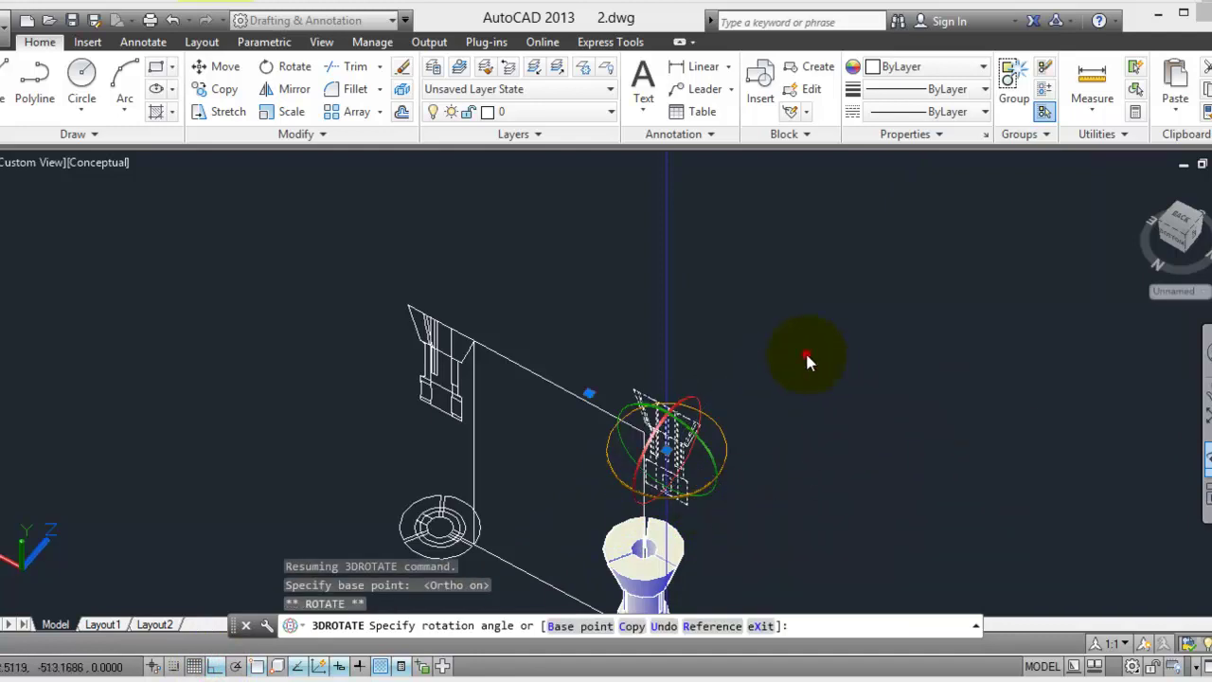
{"action": "key", "text": "Escape"}
{"action": "key", "text": "Escape"}
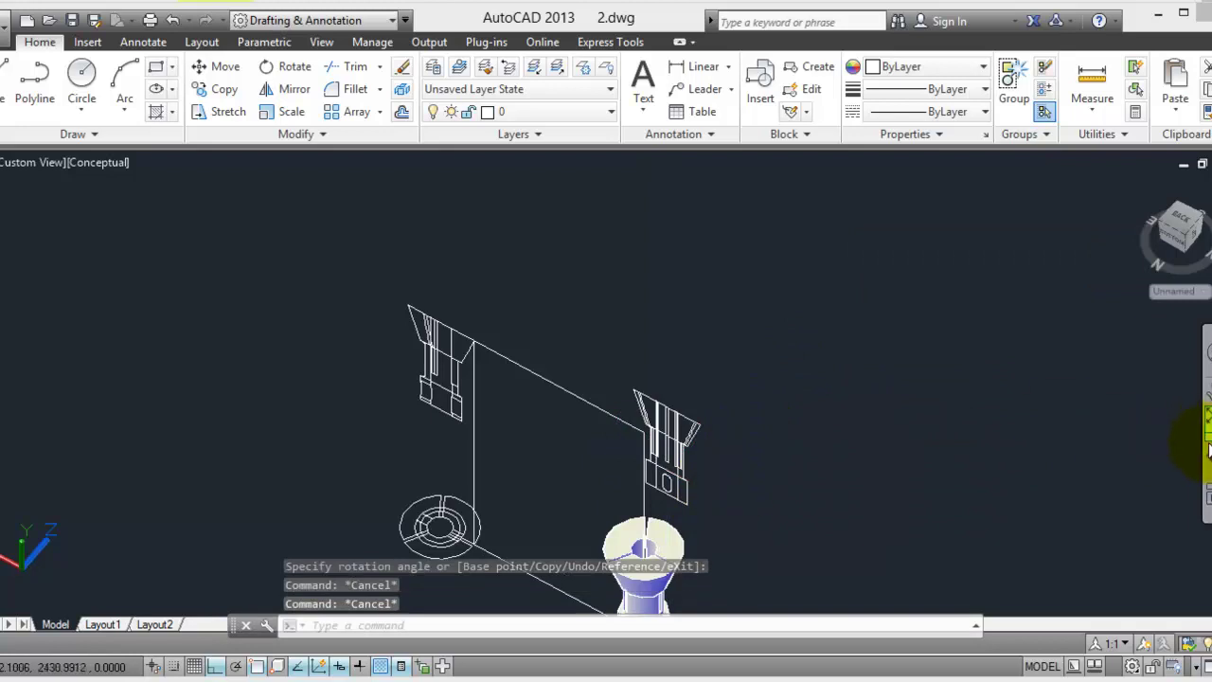
Orbit so the two flat side views face the screen
{"action": "left_click", "coordinate": [1208, 446]}
{"action": "mouse_move", "coordinate": [590, 420]}
{"action": "left_mouse_down"}
{"action": "mouse_move", "coordinate": [593, 400]}
{"action": "mouse_move", "coordinate": [590, 433]}
{"action": "mouse_move", "coordinate": [501, 401]}
{"action": "mouse_move", "coordinate": [676, 388]}
{"action": "mouse_move", "coordinate": [484, 396]}
{"action": "mouse_move", "coordinate": [555, 378]}
{"action": "mouse_move", "coordinate": [601, 406]}
{"action": "mouse_move", "coordinate": [650, 406]}
{"action": "mouse_move", "coordinate": [633, 379]}
{"action": "mouse_move", "coordinate": [657, 257]}
{"action": "left_mouse_up"}
{"action": "right_click", "coordinate": [655, 255]}
Move the right-hand side view from its top corner onto the slanted line's end, then orbit toward the collet
{"action": "left_click", "coordinate": [673, 261]}
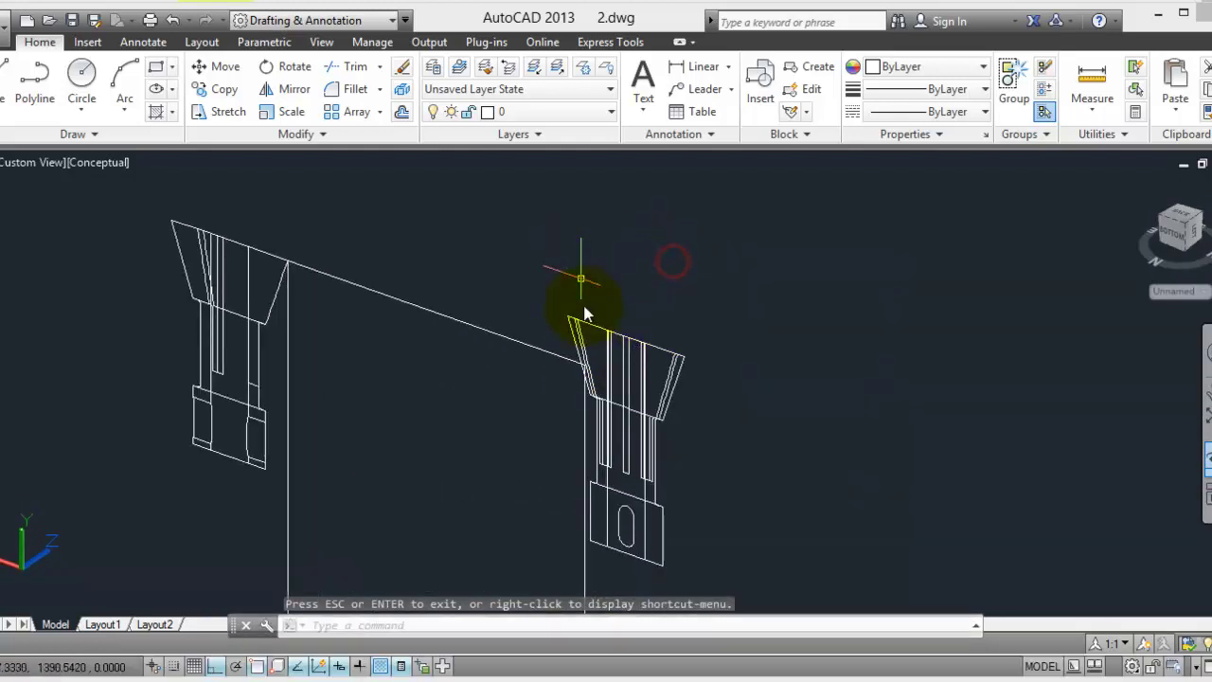
{"action": "left_click", "coordinate": [612, 349]}
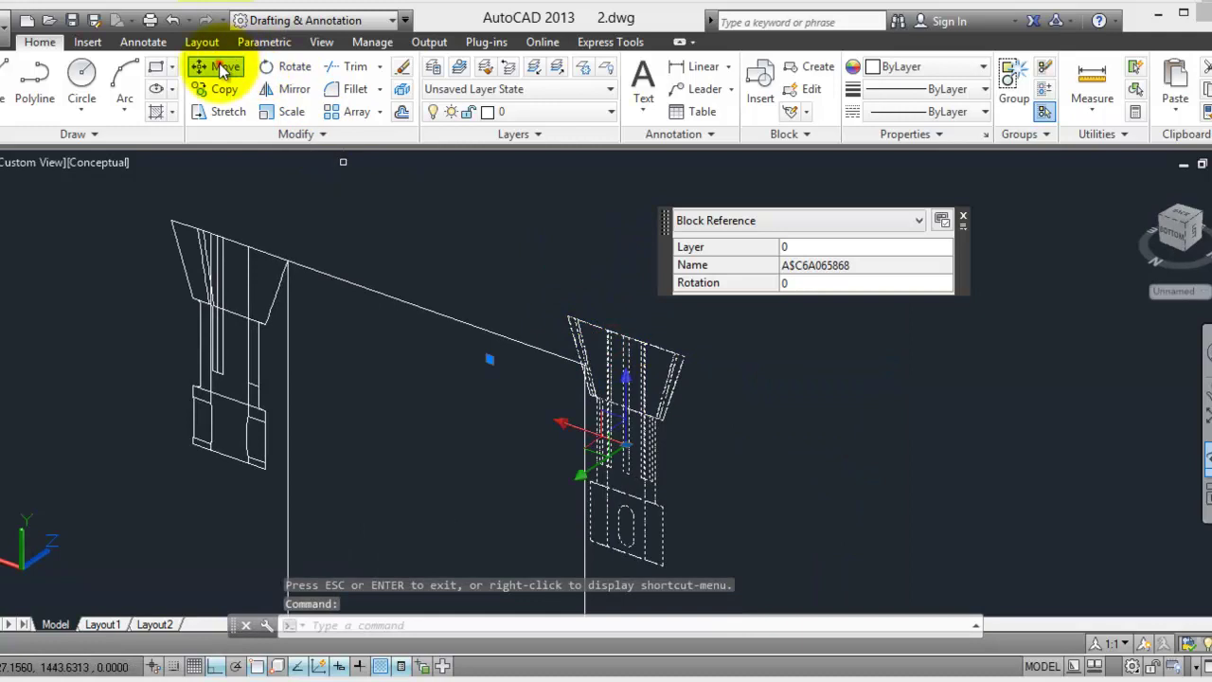
{"action": "left_click", "coordinate": [221, 67]}
{"action": "left_click", "coordinate": [583, 342]}
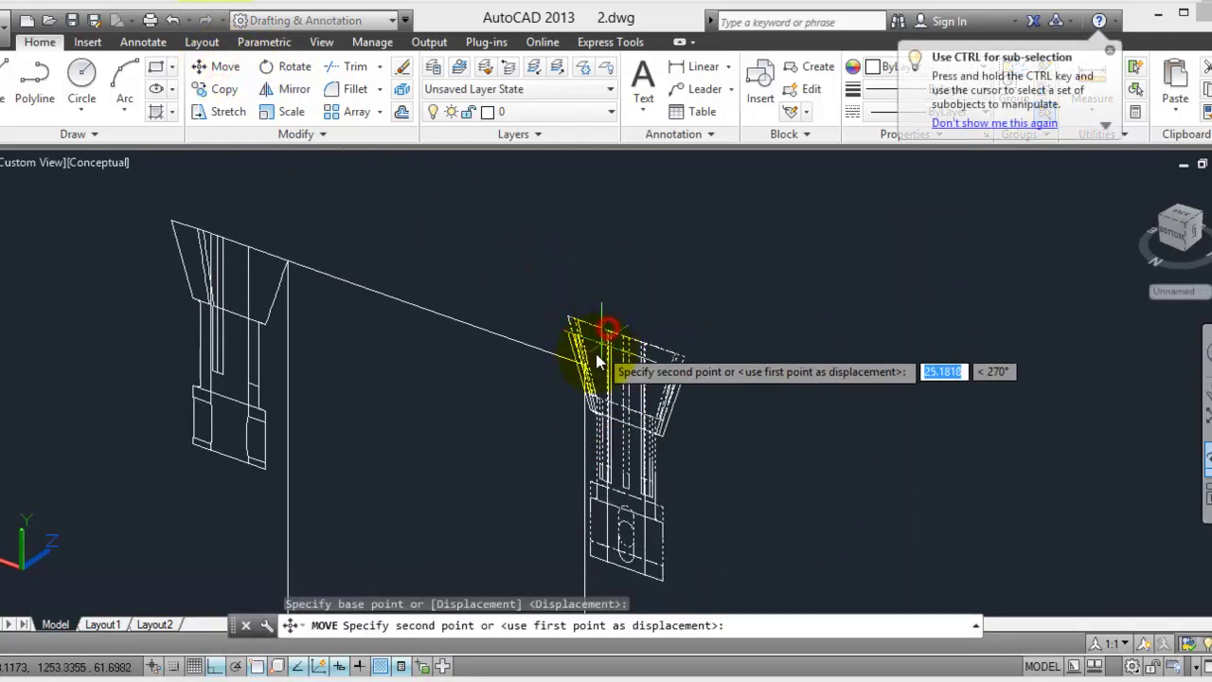
{"action": "left_click", "coordinate": [589, 372]}
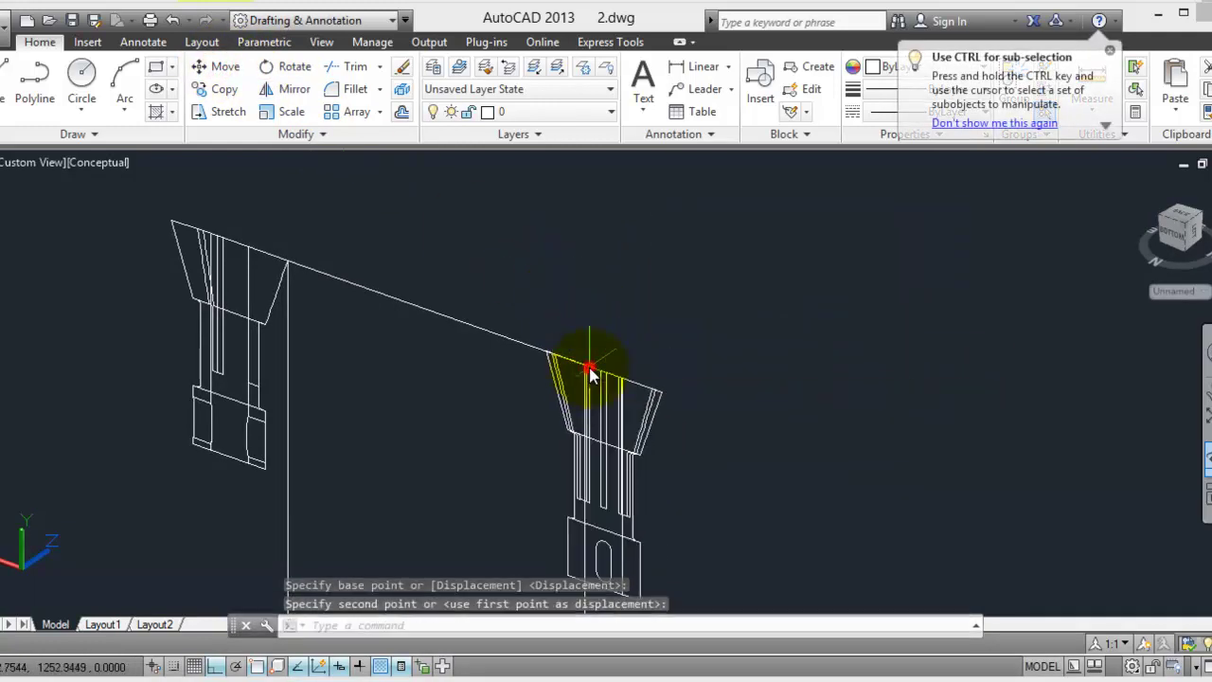
{"action": "key", "text": "Escape"}
{"action": "left_click", "coordinate": [1207, 463]}
{"action": "mouse_move", "coordinate": [619, 351]}
{"action": "left_mouse_down"}
{"action": "mouse_move", "coordinate": [384, 395]}
{"action": "mouse_move", "coordinate": [603, 384]}
{"action": "mouse_move", "coordinate": [752, 360]}
{"action": "mouse_move", "coordinate": [711, 390]}
{"action": "mouse_move", "coordinate": [495, 419]}
{"action": "mouse_move", "coordinate": [360, 406]}
{"action": "mouse_move", "coordinate": [722, 376]}
{"action": "mouse_move", "coordinate": [488, 427]}
{"action": "mouse_move", "coordinate": [569, 344]}
{"action": "mouse_move", "coordinate": [616, 433]}
{"action": "mouse_move", "coordinate": [534, 460]}
{"action": "mouse_move", "coordinate": [606, 435]}
{"action": "mouse_move", "coordinate": [461, 433]}
{"action": "mouse_move", "coordinate": [365, 407]}
{"action": "mouse_move", "coordinate": [555, 406]}
{"action": "mouse_move", "coordinate": [533, 483]}
{"action": "mouse_move", "coordinate": [571, 496]}
{"action": "mouse_move", "coordinate": [592, 369]}
{"action": "left_mouse_up"}
Select the ring top view and start a 3D rotation, then cancel it unrotated
{"action": "right_click", "coordinate": [592, 369]}
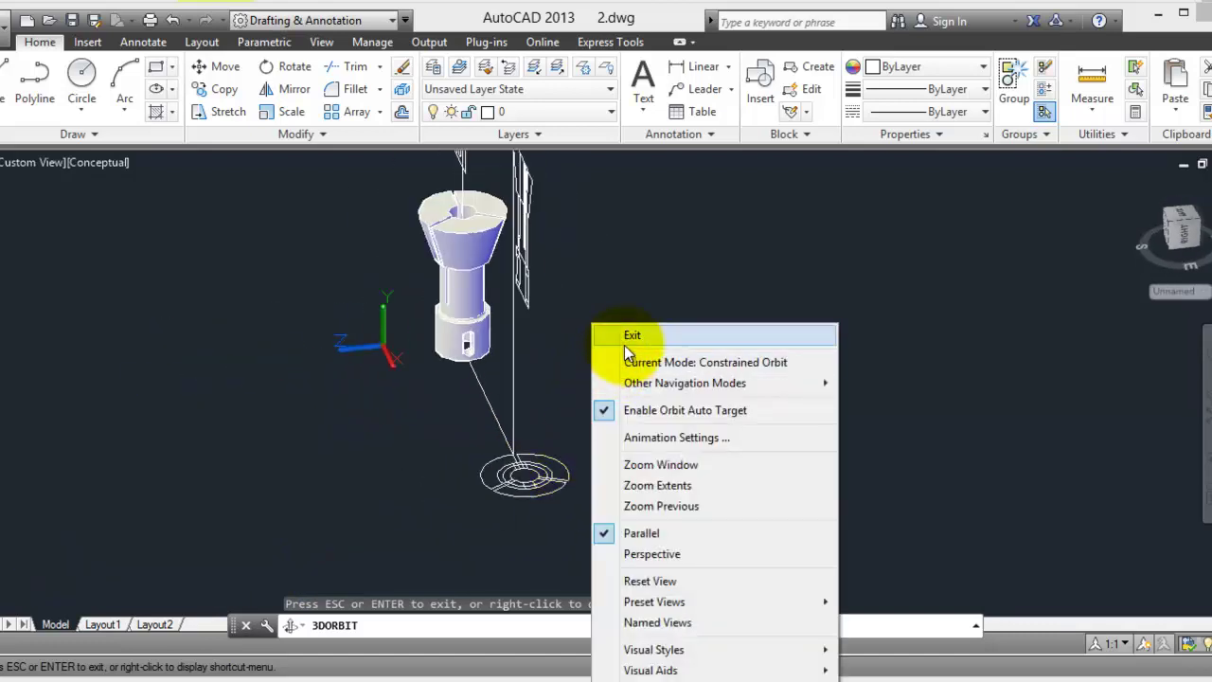
{"action": "left_click", "coordinate": [620, 336]}
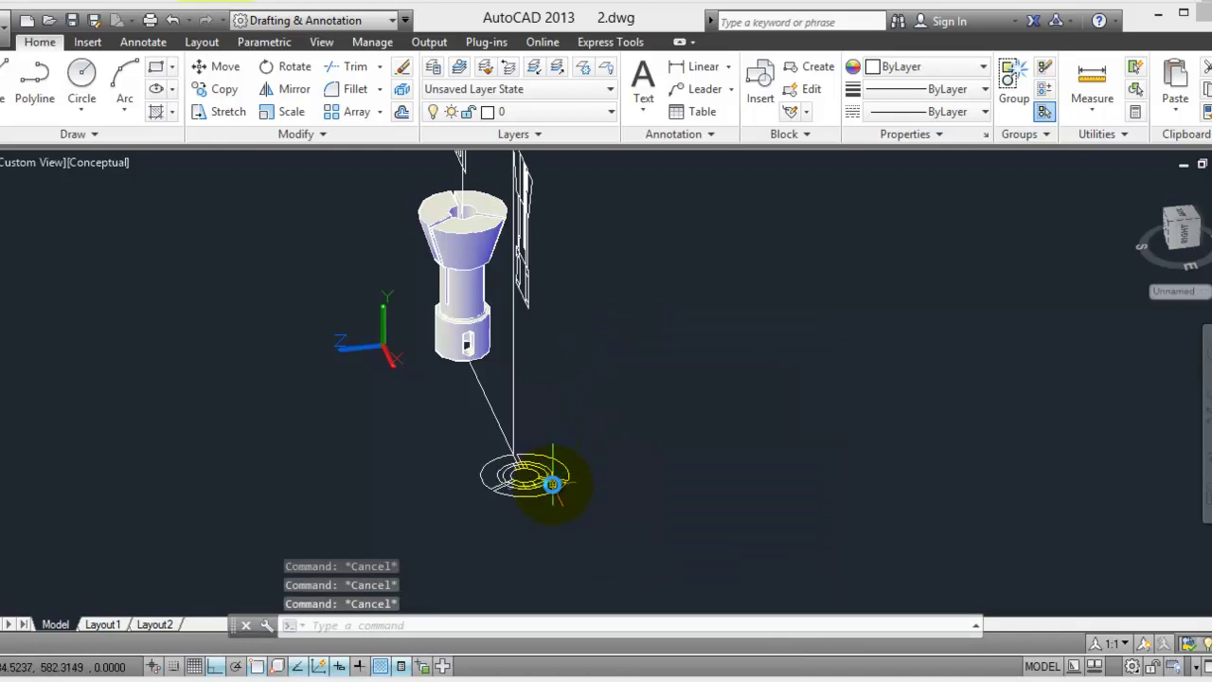
{"action": "left_click", "coordinate": [553, 484]}
{"action": "left_click", "coordinate": [545, 484]}
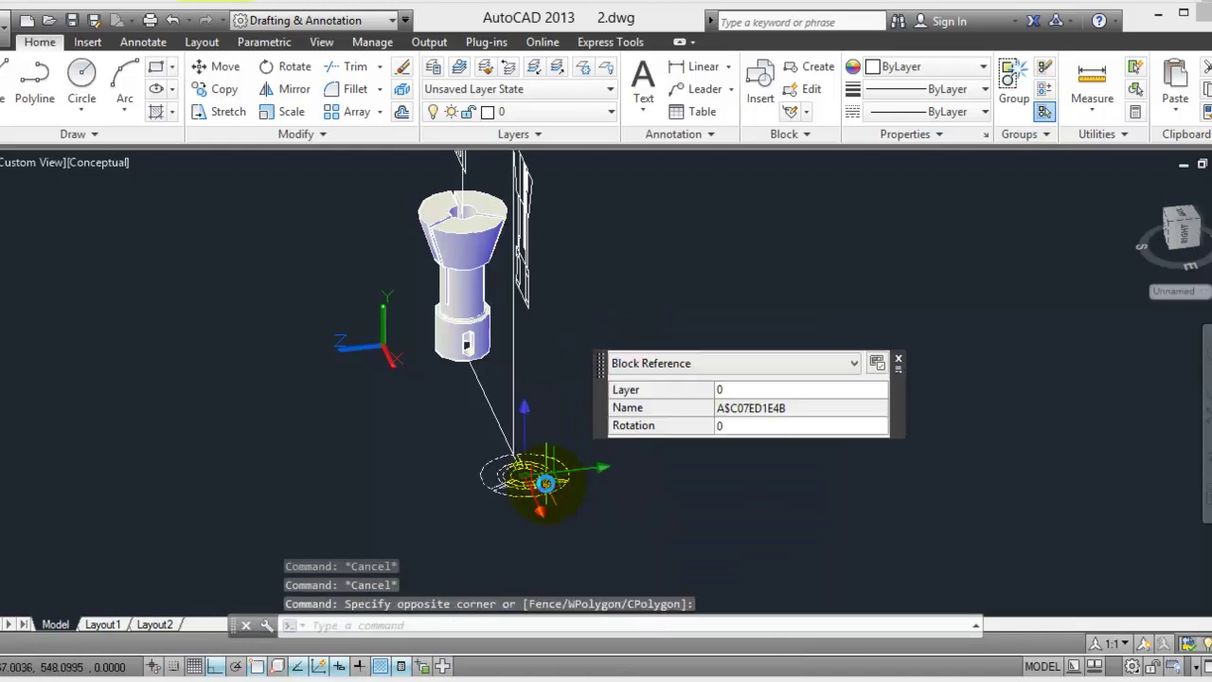
{"action": "left_click", "coordinate": [899, 360]}
{"action": "type", "text": "3DROTATE"}
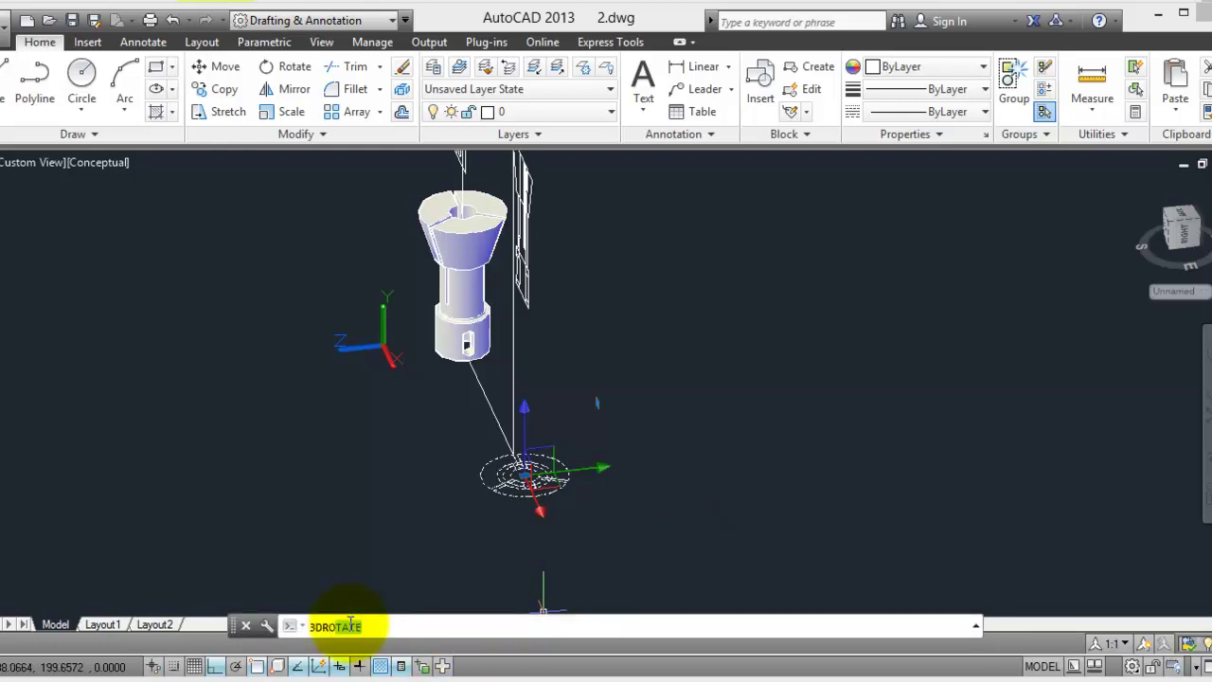
{"action": "key", "text": "Return"}
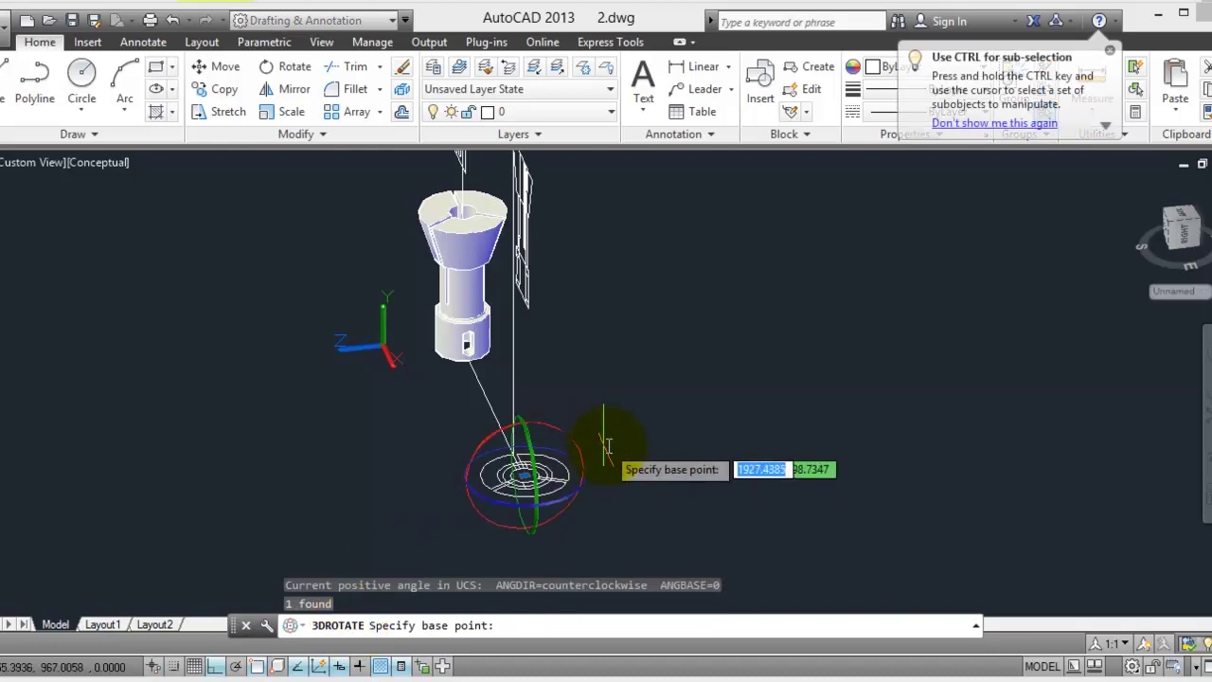
{"action": "left_click", "coordinate": [572, 448]}
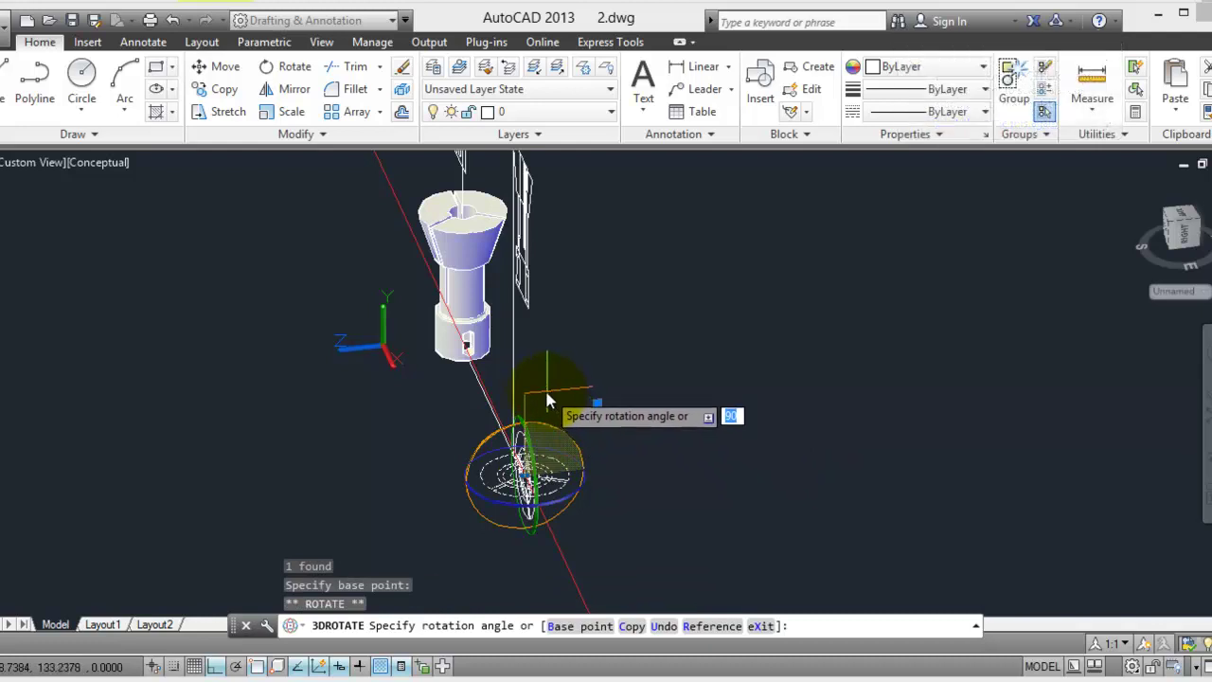
{"action": "key", "text": "Escape"}
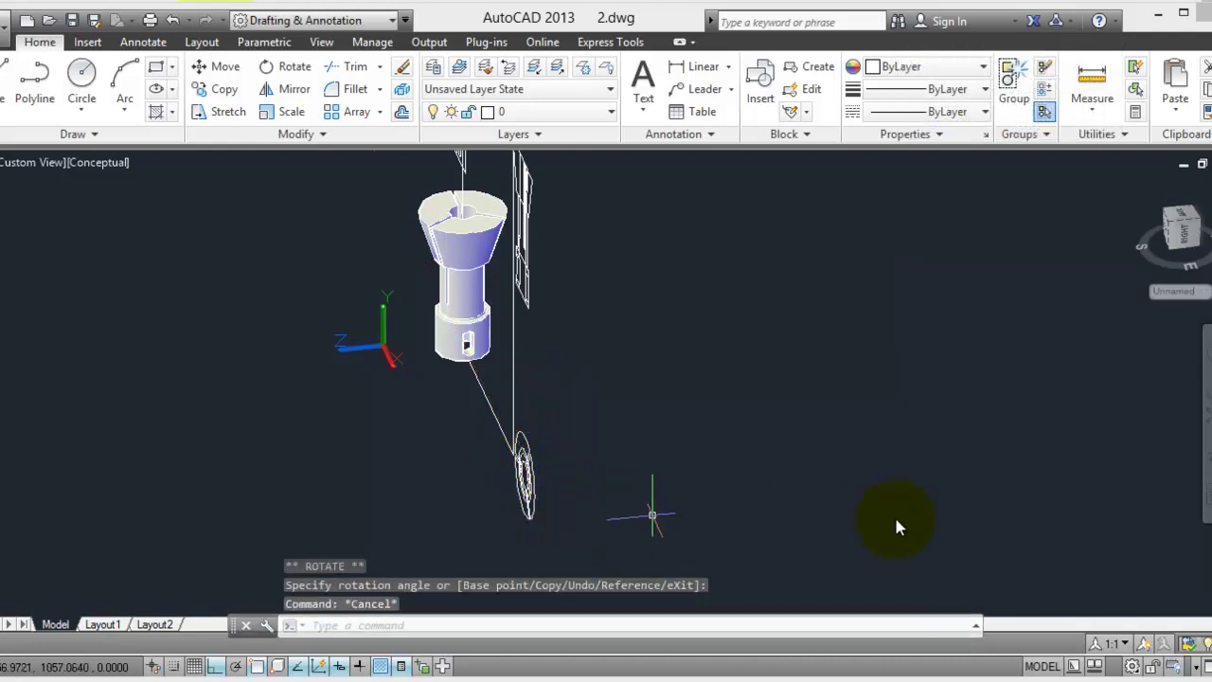
{"action": "key", "text": "Escape"}
Orbit and zoom in for a closer angle on the collet and ring
{"action": "left_click", "coordinate": [1208, 459]}
{"action": "mouse_move", "coordinate": [663, 465]}
{"action": "left_mouse_down"}
{"action": "mouse_move", "coordinate": [592, 450]}
{"action": "mouse_move", "coordinate": [707, 420]}
{"action": "mouse_move", "coordinate": [617, 457]}
{"action": "mouse_move", "coordinate": [727, 463]}
{"action": "mouse_move", "coordinate": [590, 490]}
{"action": "mouse_move", "coordinate": [439, 495]}
{"action": "mouse_move", "coordinate": [801, 449]}
{"action": "mouse_move", "coordinate": [742, 466]}
{"action": "mouse_move", "coordinate": [532, 470]}
{"action": "left_mouse_up"}
{"action": "scroll", "coordinate": [531, 470], "scroll_direction": "up", "scroll_amount": 3}
Start moving the ring view, then cancel so it stays in place
{"action": "right_click", "coordinate": [559, 323]}
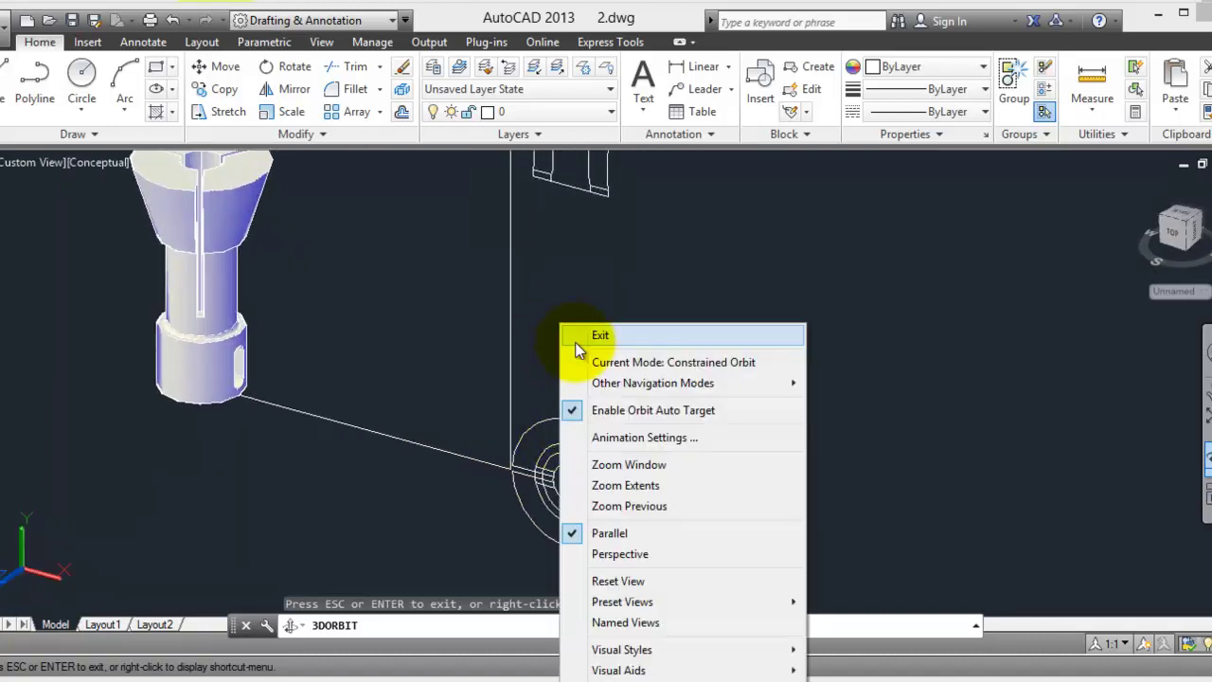
{"action": "left_click", "coordinate": [578, 337]}
{"action": "left_click", "coordinate": [582, 421]}
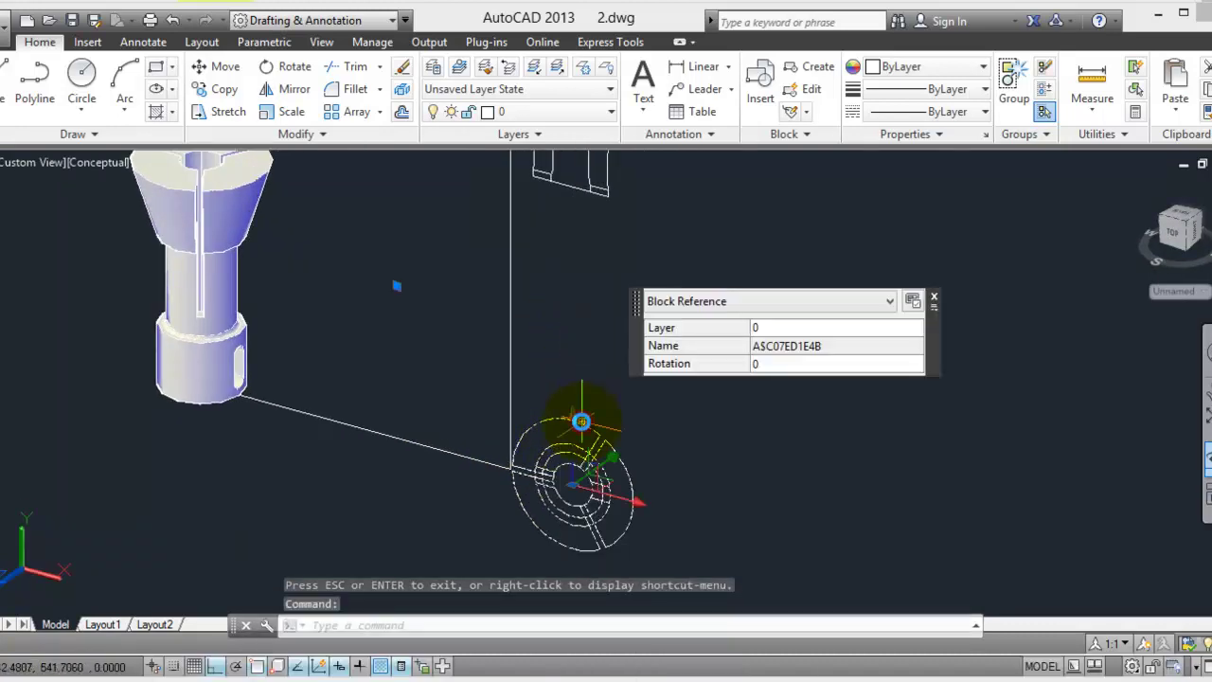
{"action": "left_click", "coordinate": [216, 66]}
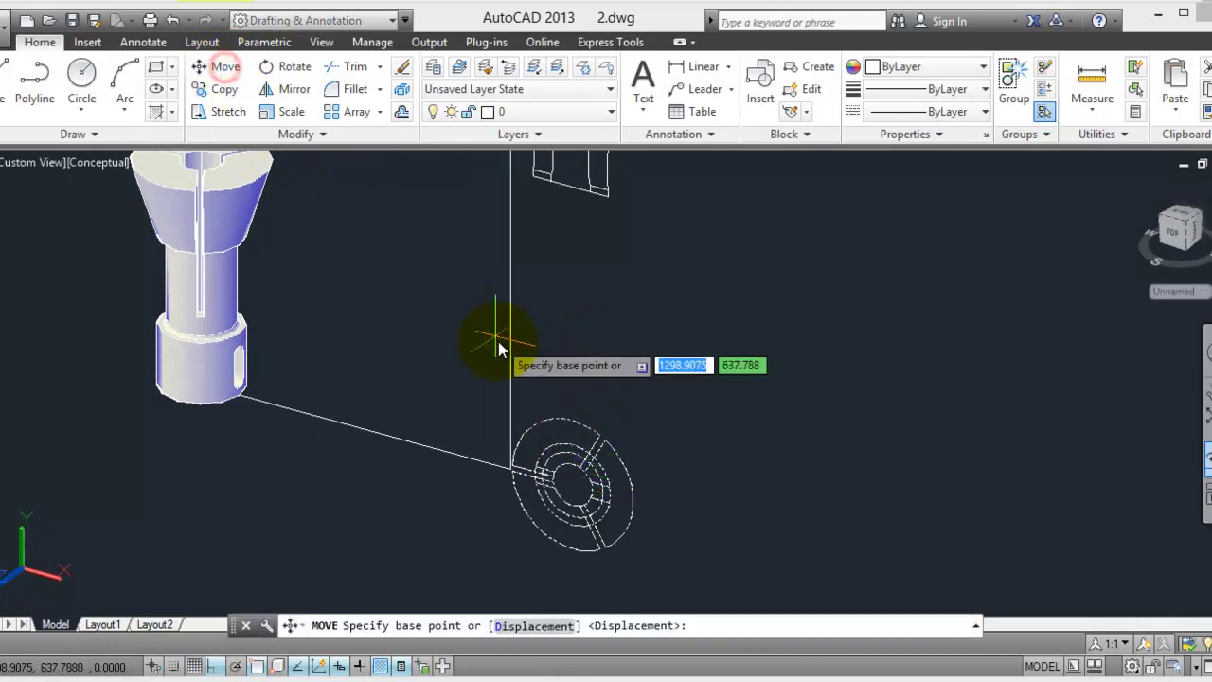
{"action": "left_click", "coordinate": [597, 435]}
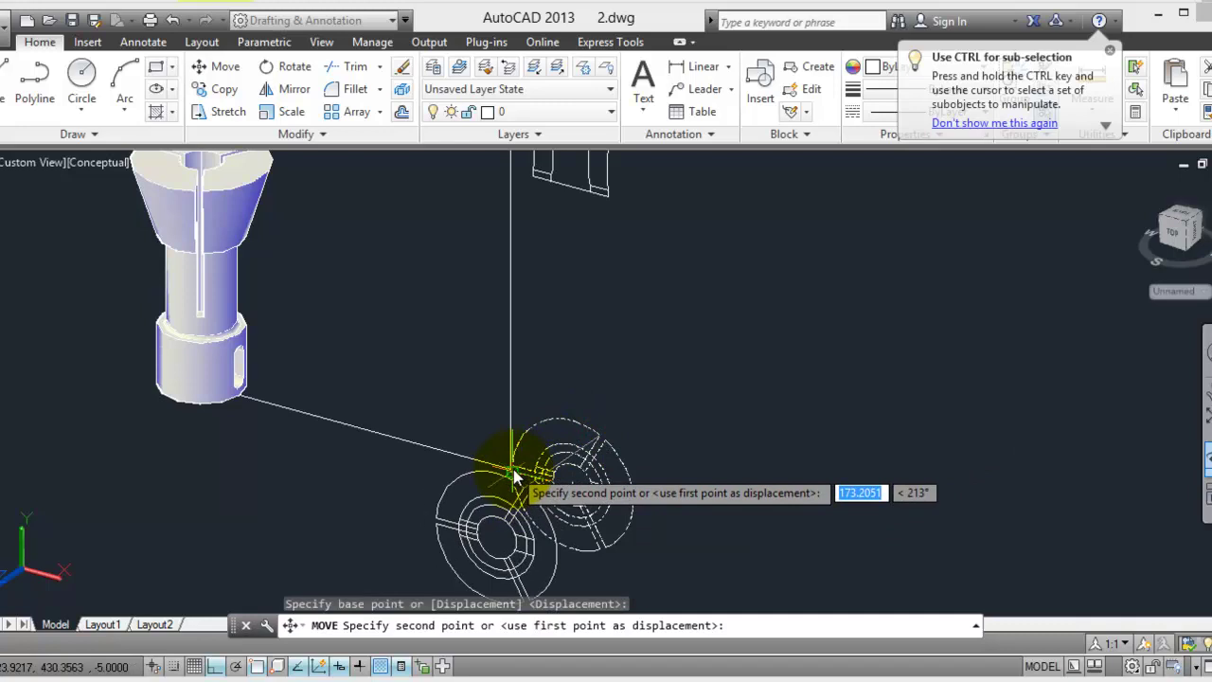
{"action": "key", "text": "Escape"}
Look at the model straight from the Front via the ViewCube
{"action": "scroll", "coordinate": [568, 440], "scroll_direction": "down", "scroll_amount": 4}
{"action": "scroll", "coordinate": [559, 433], "scroll_direction": "down", "scroll_amount": 2}
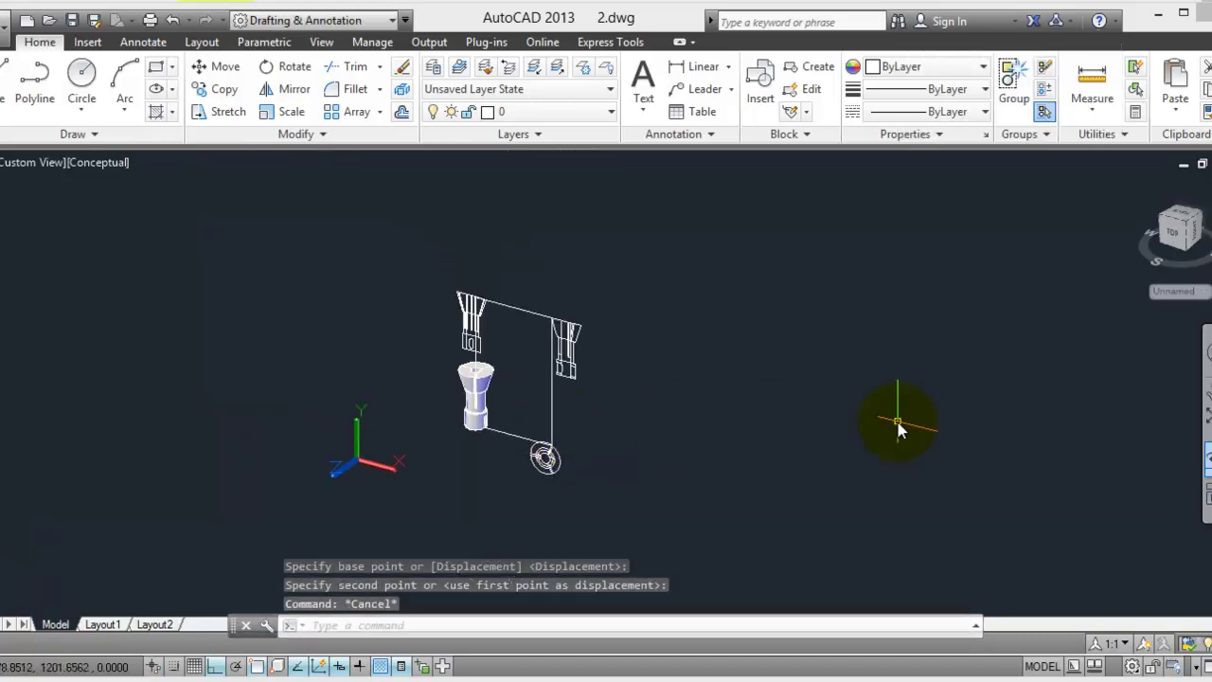
{"action": "left_click", "coordinate": [1177, 239]}
{"action": "scroll", "coordinate": [774, 351], "scroll_direction": "down", "scroll_amount": 2}
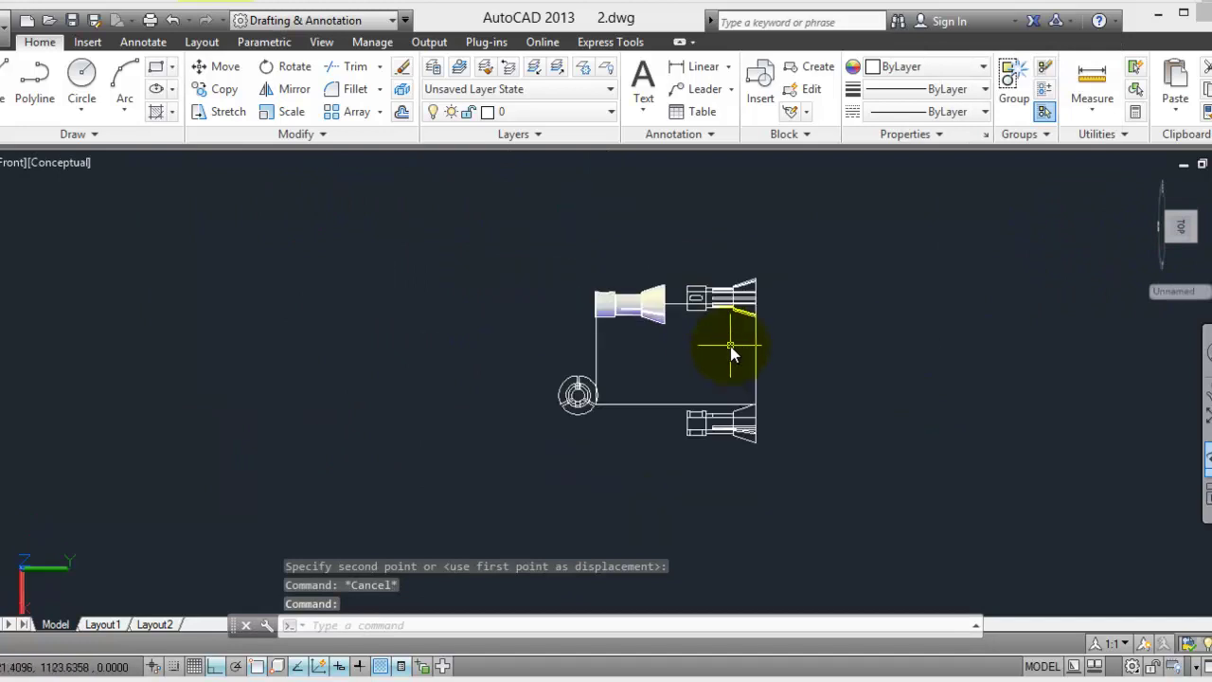
{"action": "scroll", "coordinate": [730, 345], "scroll_direction": "up", "scroll_amount": 2}
{"action": "left_click", "coordinate": [880, 509]}
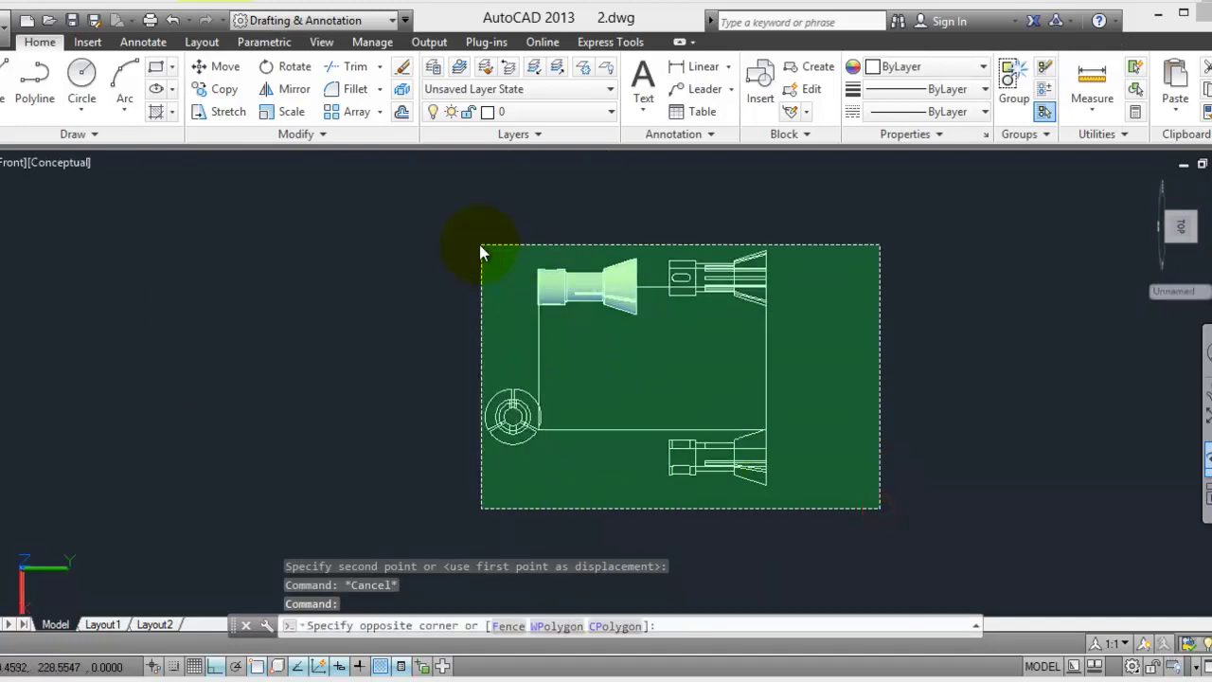
{"action": "key", "text": "Escape"}
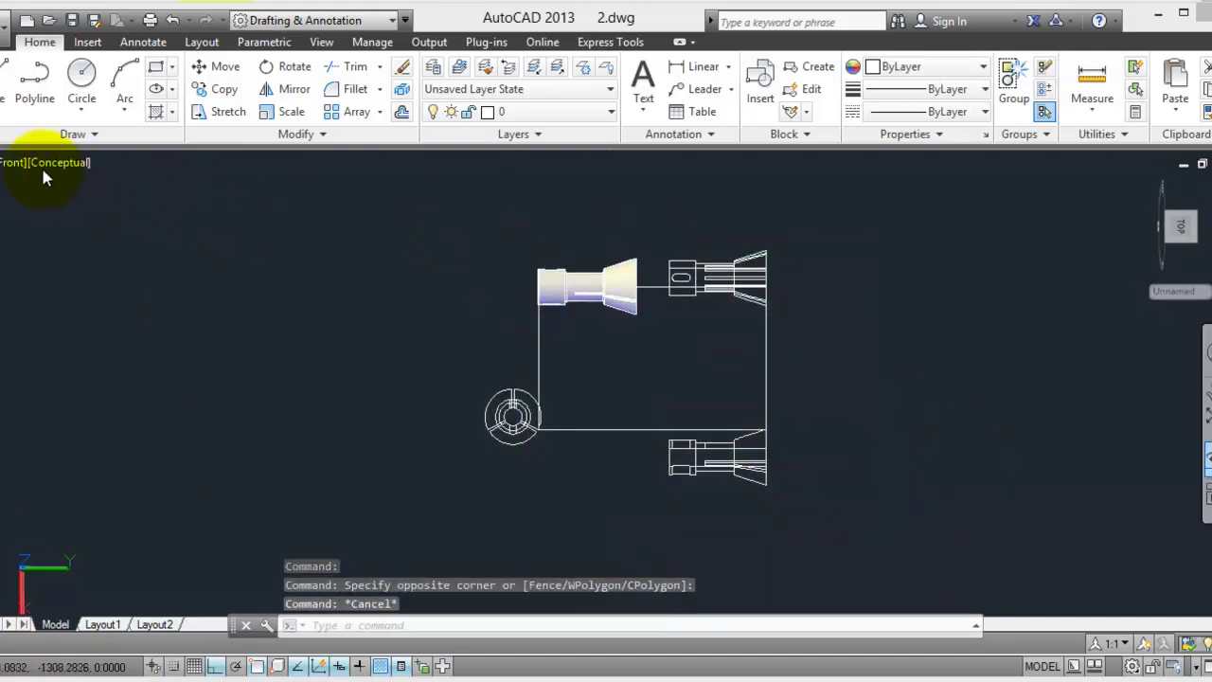
Switch to the Top preset view and orbit the model into a tilted 3D view
{"action": "left_click", "coordinate": [13, 163]}
{"action": "left_click", "coordinate": [51, 210]}
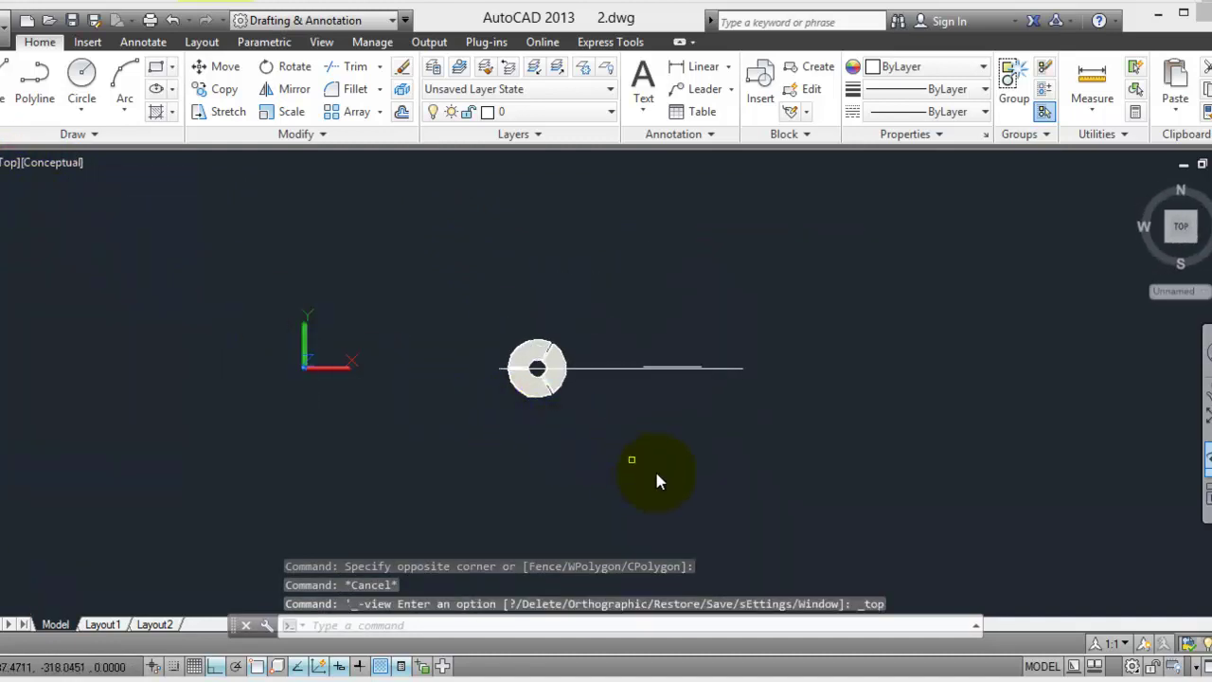
{"action": "left_click", "coordinate": [1209, 461]}
{"action": "scroll", "coordinate": [444, 354], "scroll_direction": "down", "scroll_amount": 1}
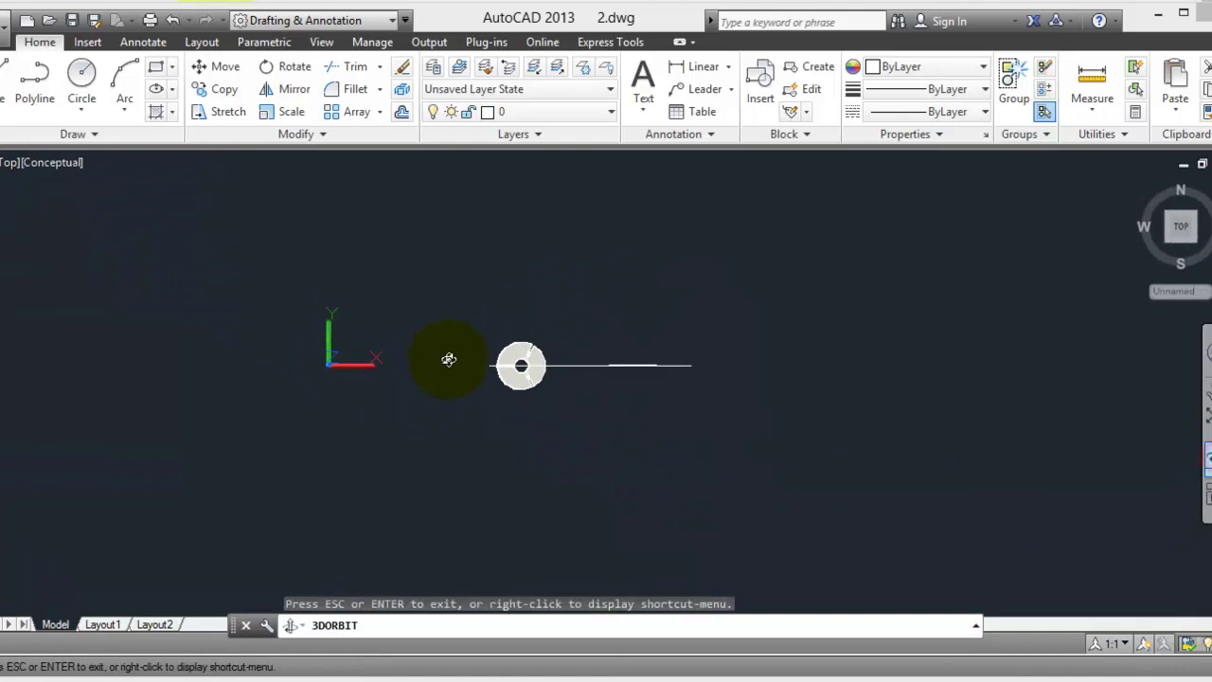
{"action": "mouse_move", "coordinate": [538, 468]}
{"action": "left_mouse_down"}
{"action": "mouse_move", "coordinate": [561, 396]}
{"action": "mouse_move", "coordinate": [631, 360]}
{"action": "left_mouse_up"}
{"action": "right_click", "coordinate": [730, 284]}
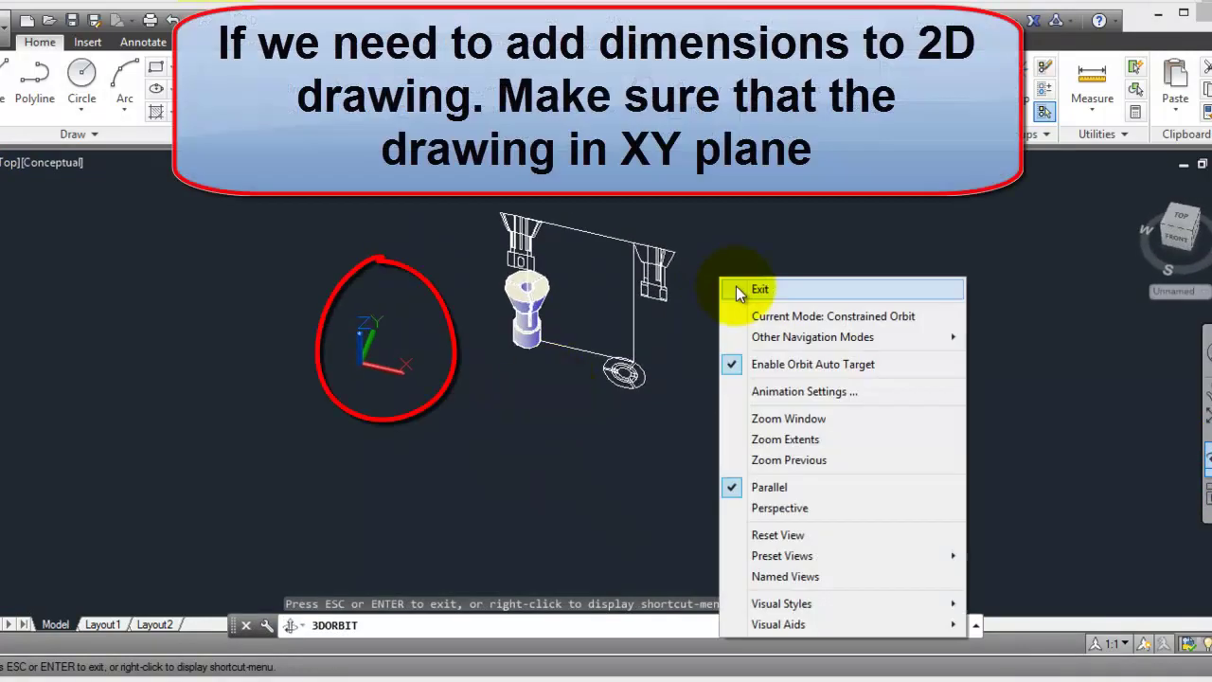
{"action": "left_click", "coordinate": [758, 292]}
{"action": "left_click", "coordinate": [759, 479]}
{"action": "left_click", "coordinate": [468, 196]}
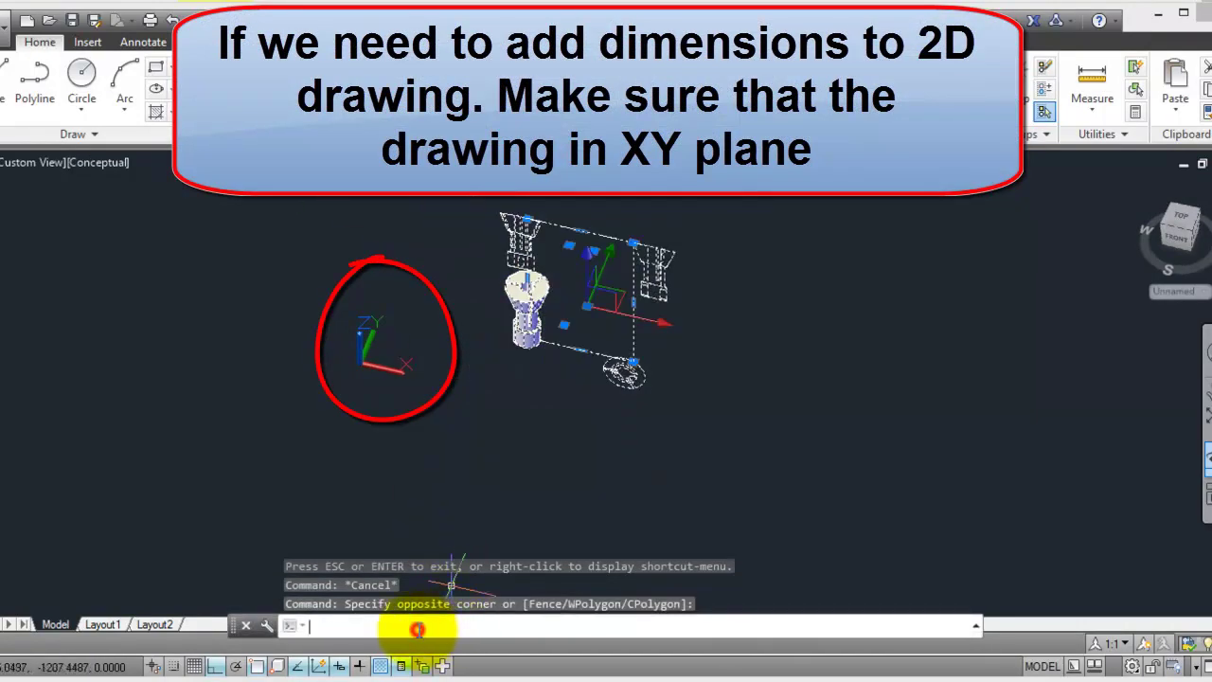
{"action": "type", "text": "3DRO"}
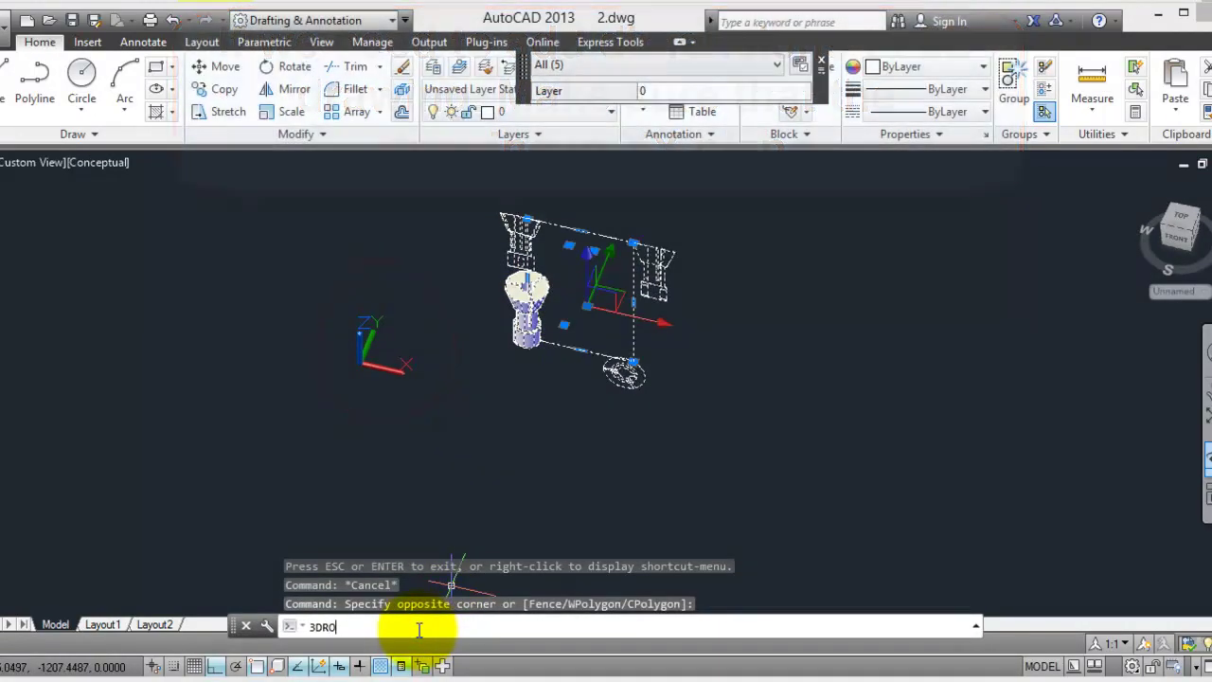
{"action": "key", "text": "Return"}
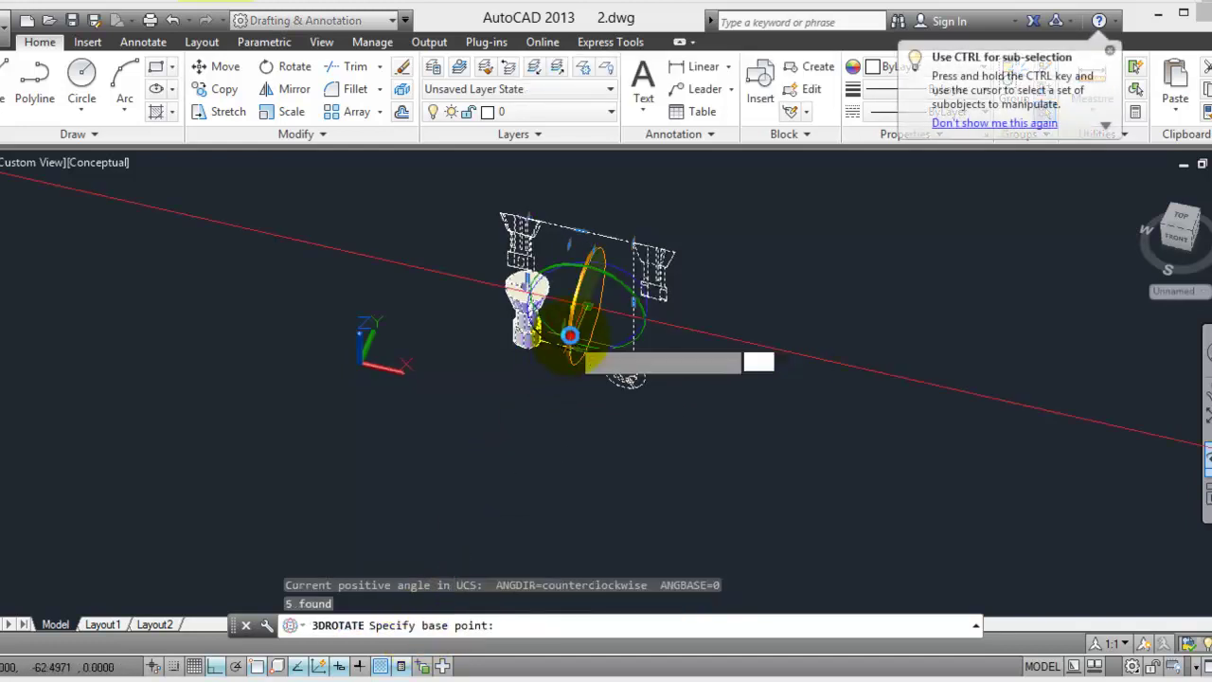
{"action": "left_click", "coordinate": [569, 336]}
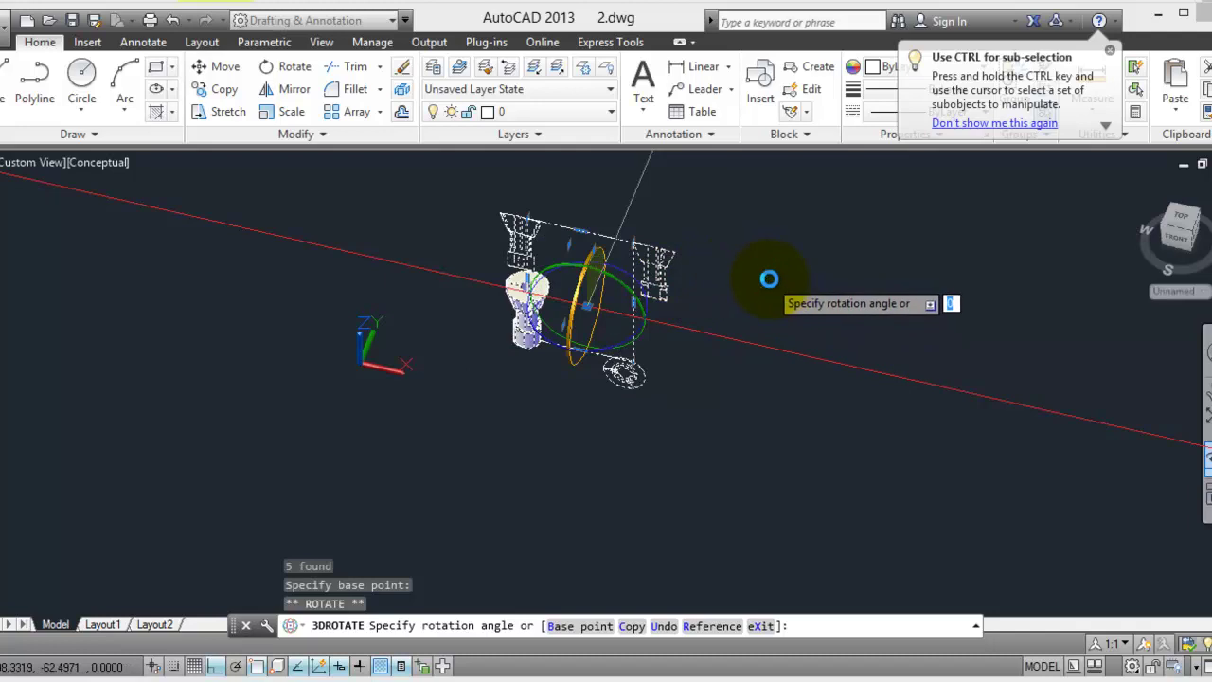
{"action": "key", "text": "Escape"}
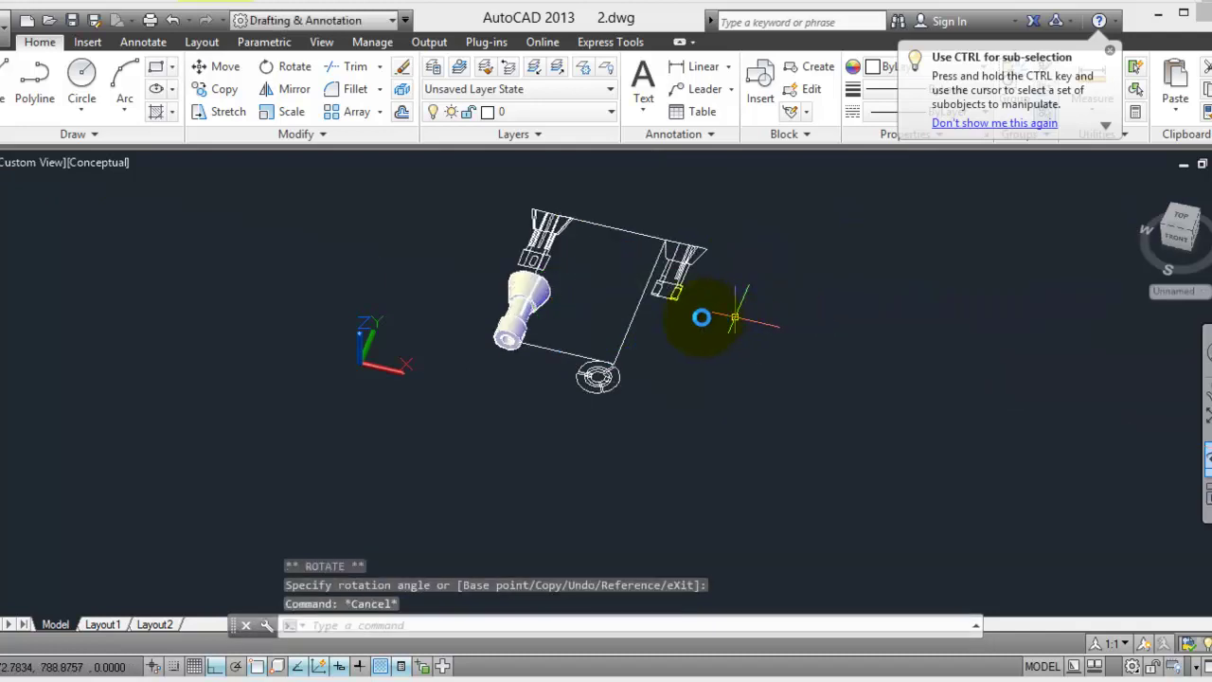
{"action": "scroll", "coordinate": [598, 259], "scroll_direction": "up", "scroll_amount": 2}
{"action": "scroll", "coordinate": [603, 260], "scroll_direction": "up", "scroll_amount": 2}
{"action": "scroll", "coordinate": [626, 286], "scroll_direction": "down", "scroll_amount": 2}
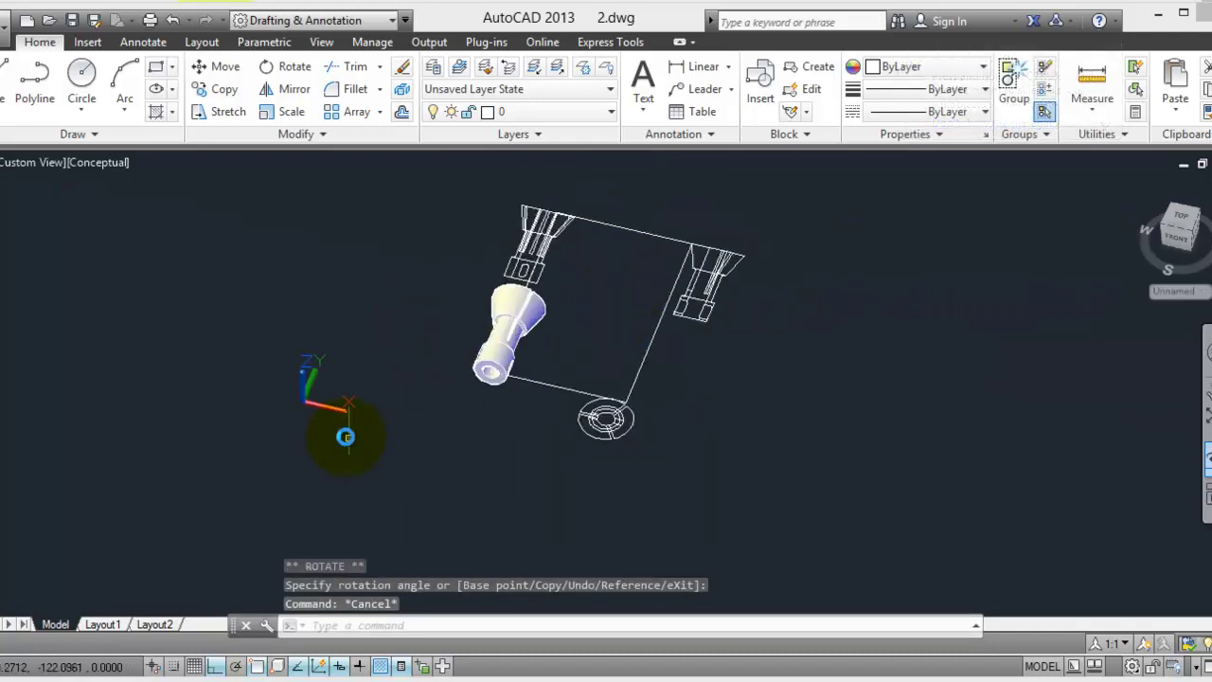
Switch the viewport to the Top preset view
{"action": "scroll", "coordinate": [338, 406], "scroll_direction": "up", "scroll_amount": 3}
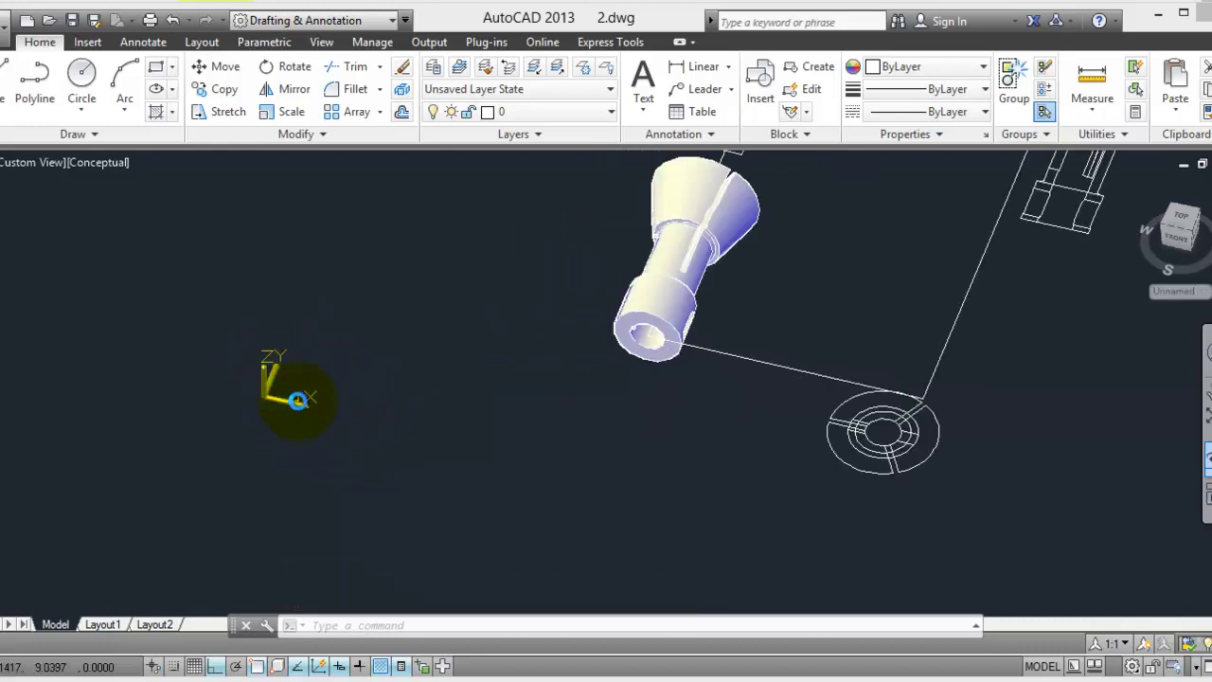
{"action": "scroll", "coordinate": [343, 426], "scroll_direction": "down", "scroll_amount": 2}
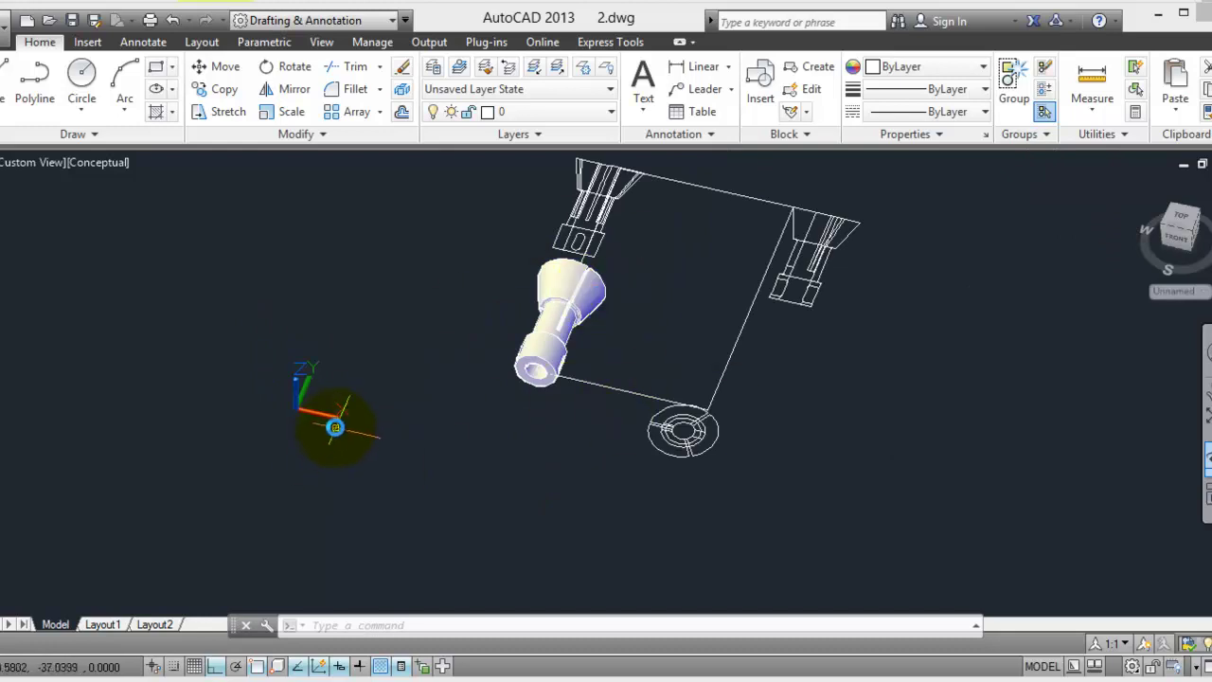
{"action": "scroll", "coordinate": [628, 471], "scroll_direction": "down", "scroll_amount": 3}
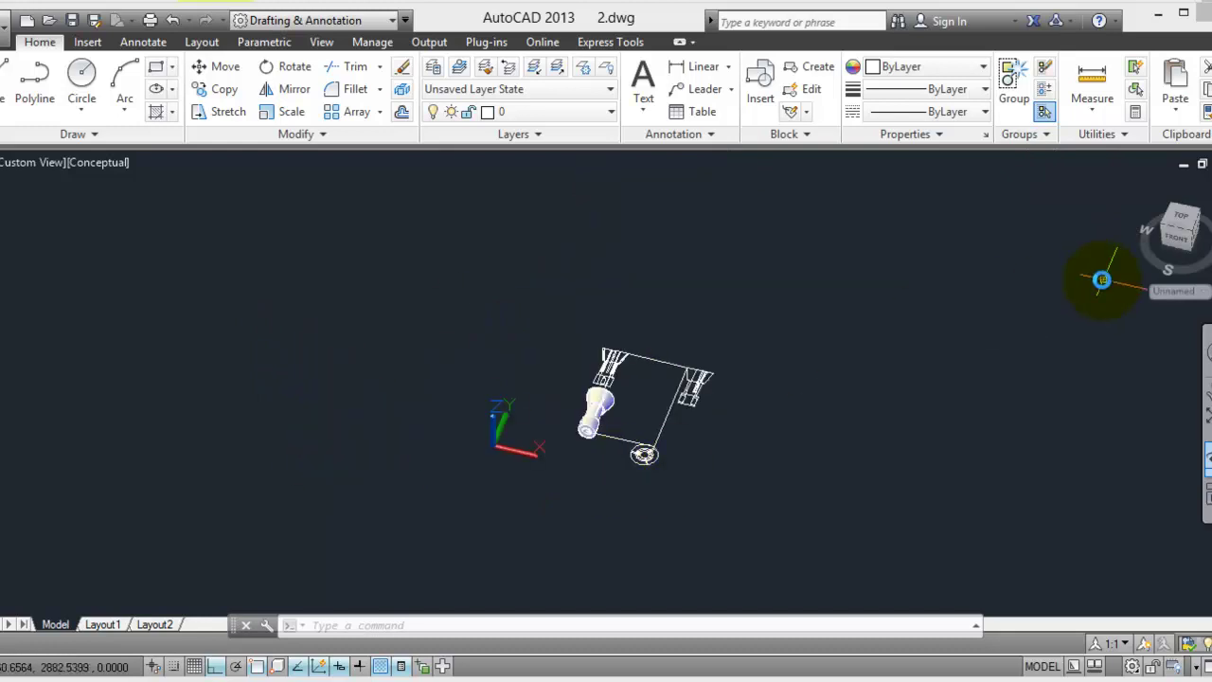
{"action": "left_click", "coordinate": [26, 163]}
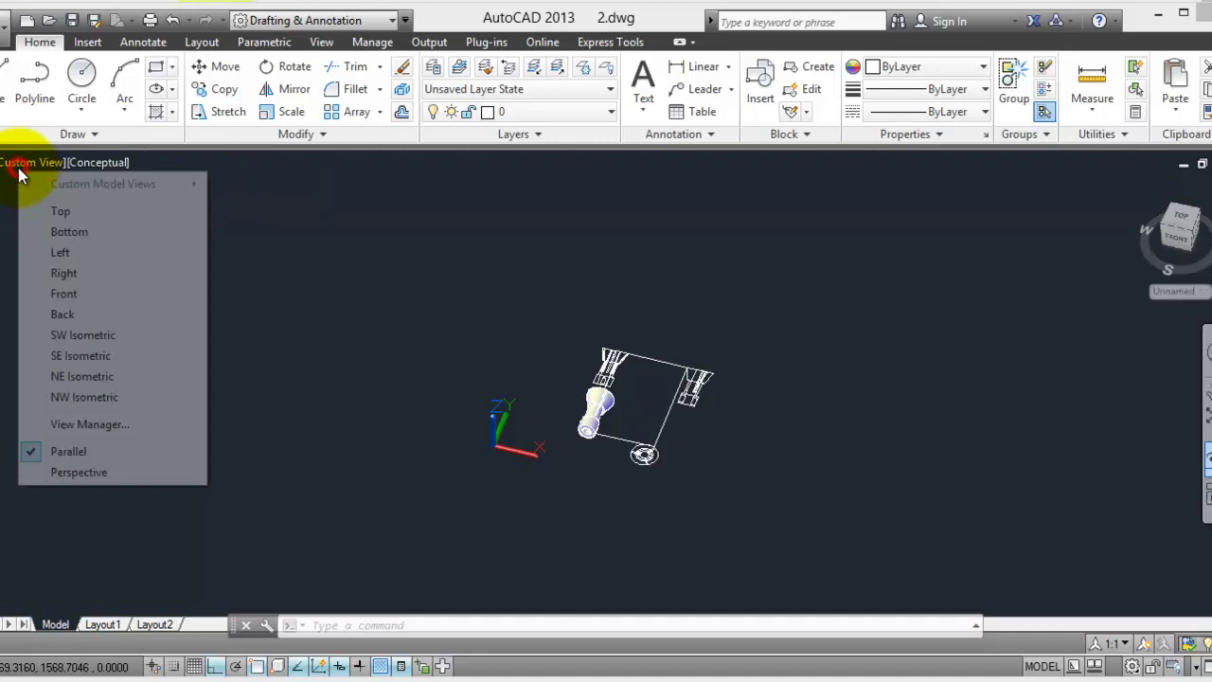
{"action": "left_click", "coordinate": [52, 211]}
Delete the polyline panel frame linking the flattened views
{"action": "scroll", "coordinate": [597, 445], "scroll_direction": "up", "scroll_amount": 6}
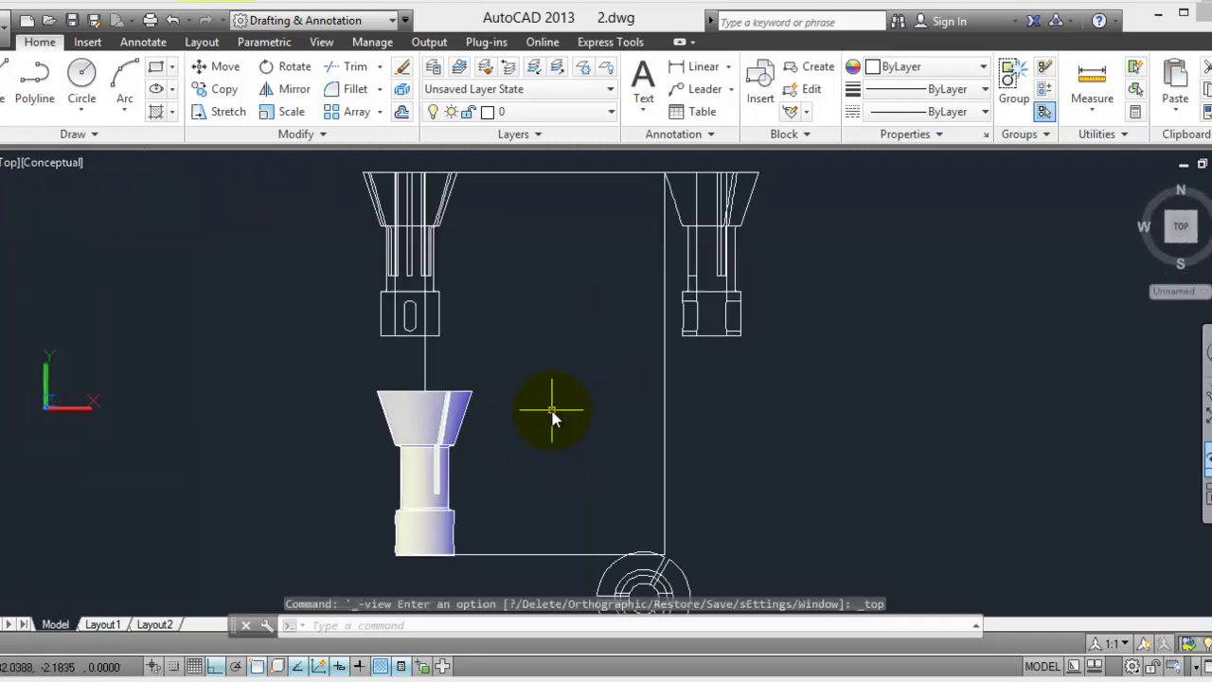
{"action": "scroll", "coordinate": [567, 418], "scroll_direction": "down", "scroll_amount": 2}
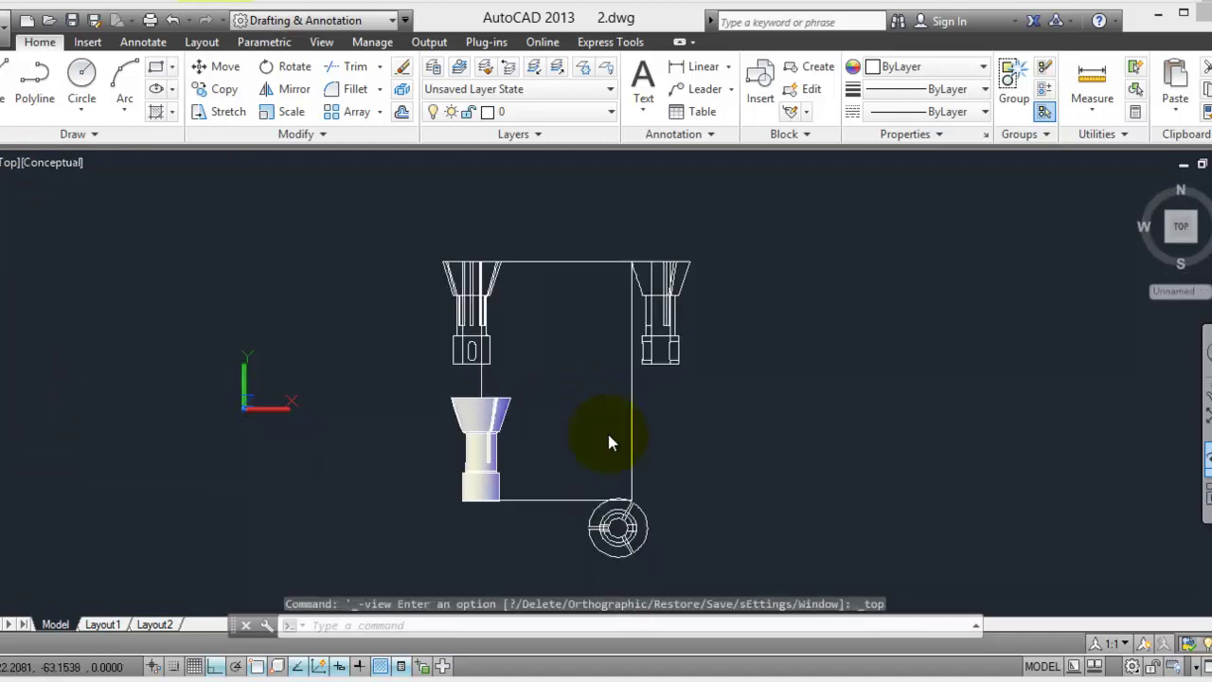
{"action": "left_click", "coordinate": [632, 462]}
{"action": "key", "text": "Delete"}
Move the circular end view higher up in the drawing
{"action": "scroll", "coordinate": [651, 428], "scroll_direction": "down", "scroll_amount": 2}
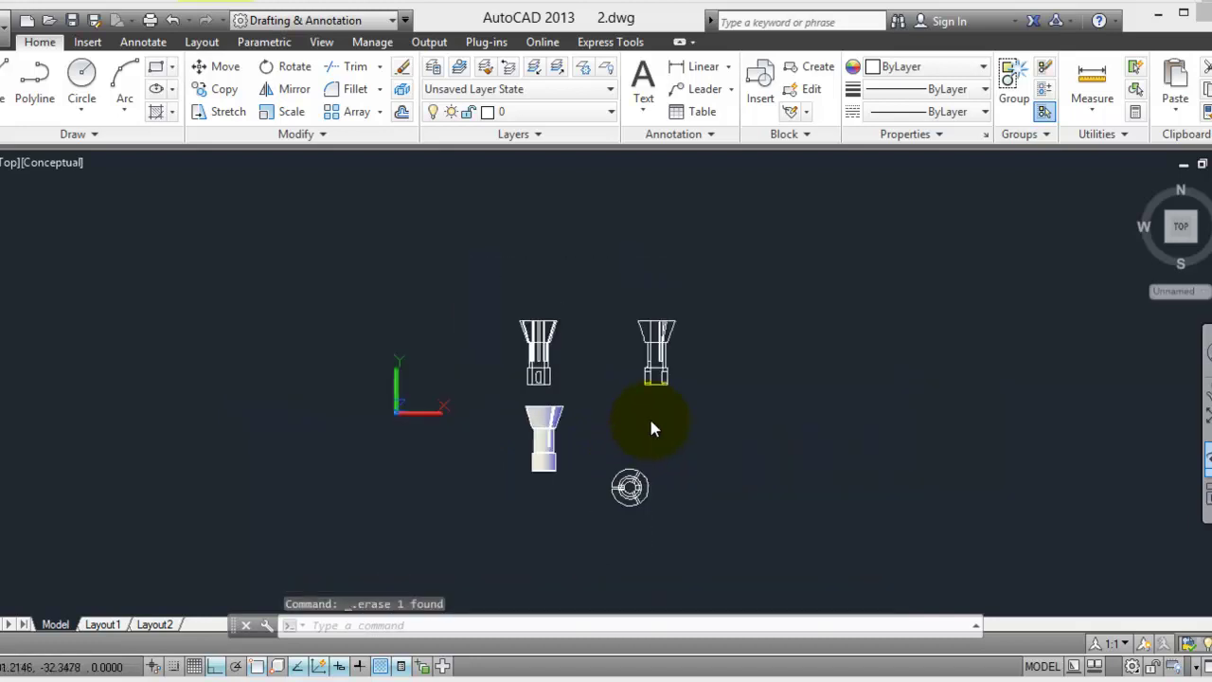
{"action": "scroll", "coordinate": [618, 510], "scroll_direction": "up", "scroll_amount": 2}
{"action": "left_click", "coordinate": [727, 545]}
{"action": "left_click", "coordinate": [584, 422]}
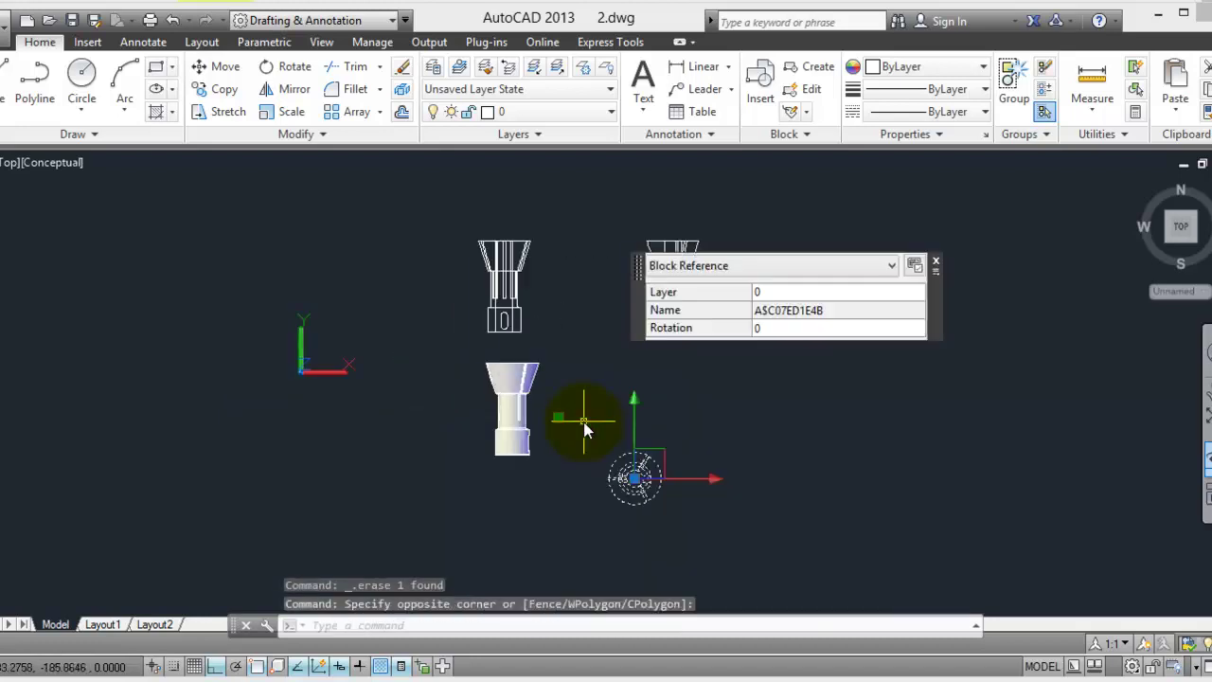
{"action": "left_click", "coordinate": [220, 66]}
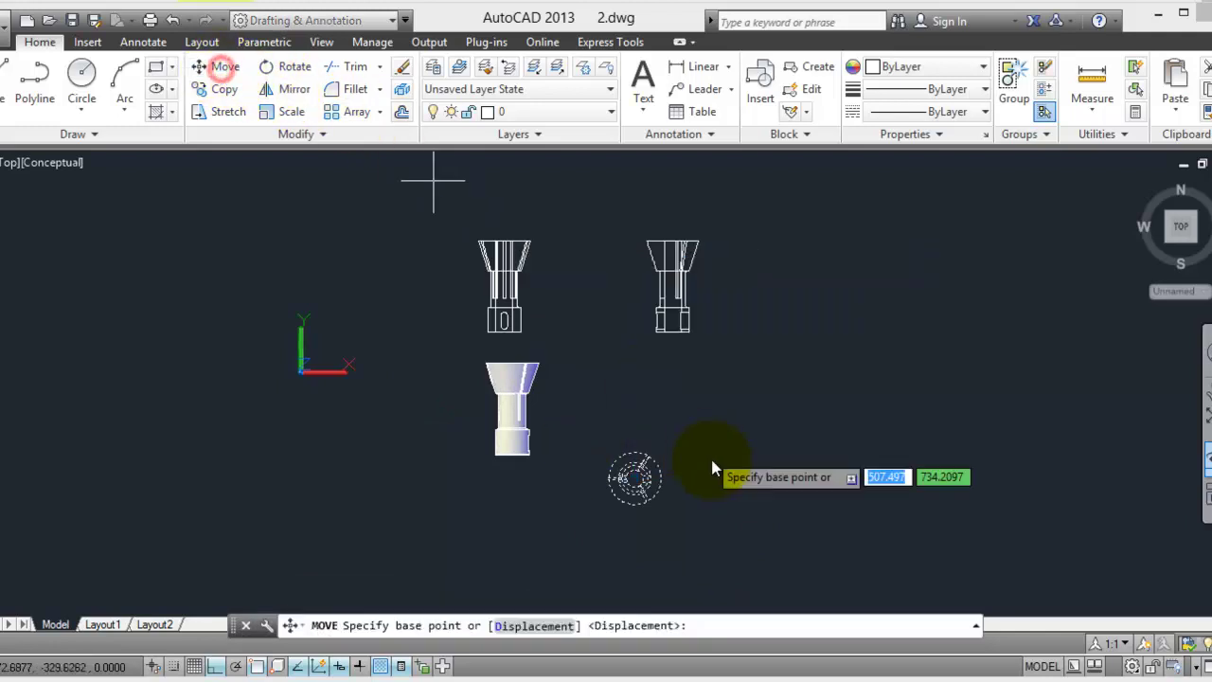
{"action": "left_click", "coordinate": [702, 509]}
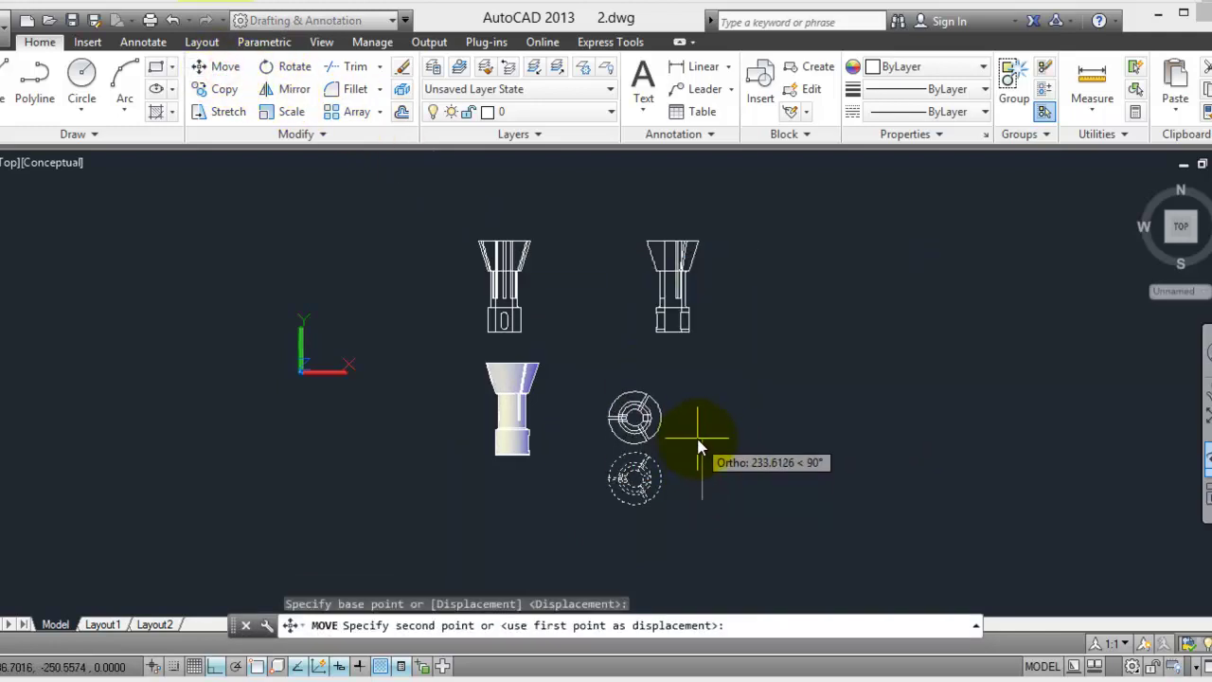
{"action": "left_click", "coordinate": [698, 446]}
{"action": "key", "text": "Escape"}
{"action": "left_click", "coordinate": [684, 485]}
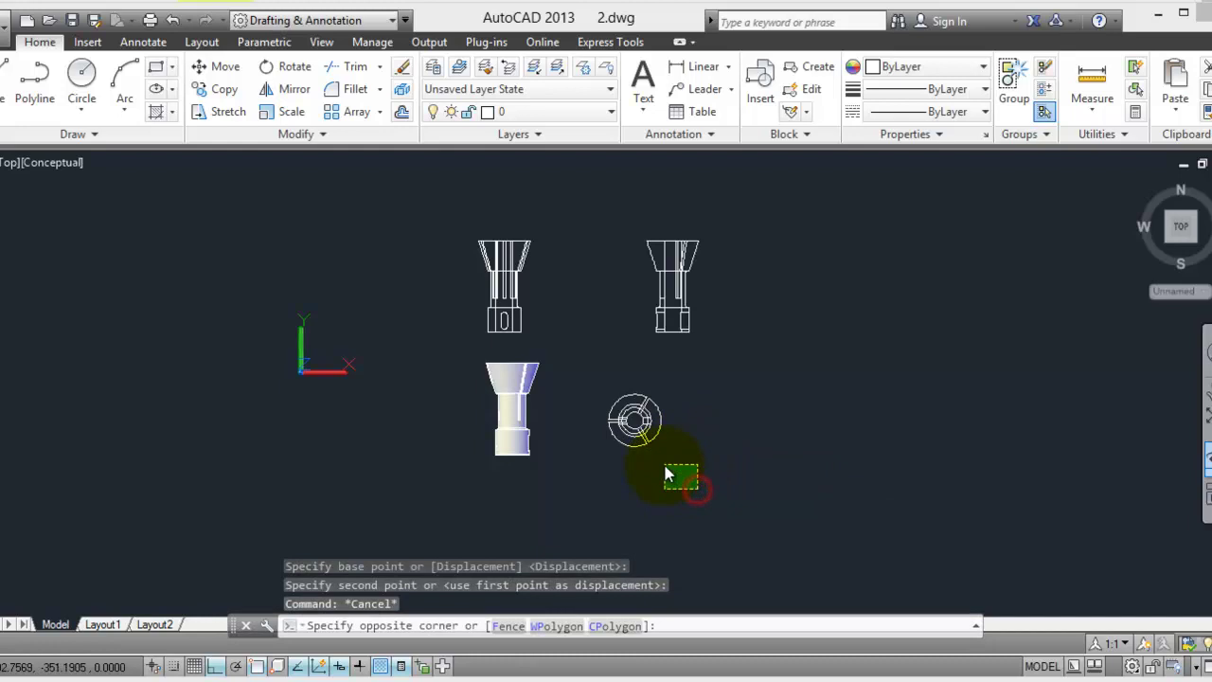
{"action": "key", "text": "Escape"}
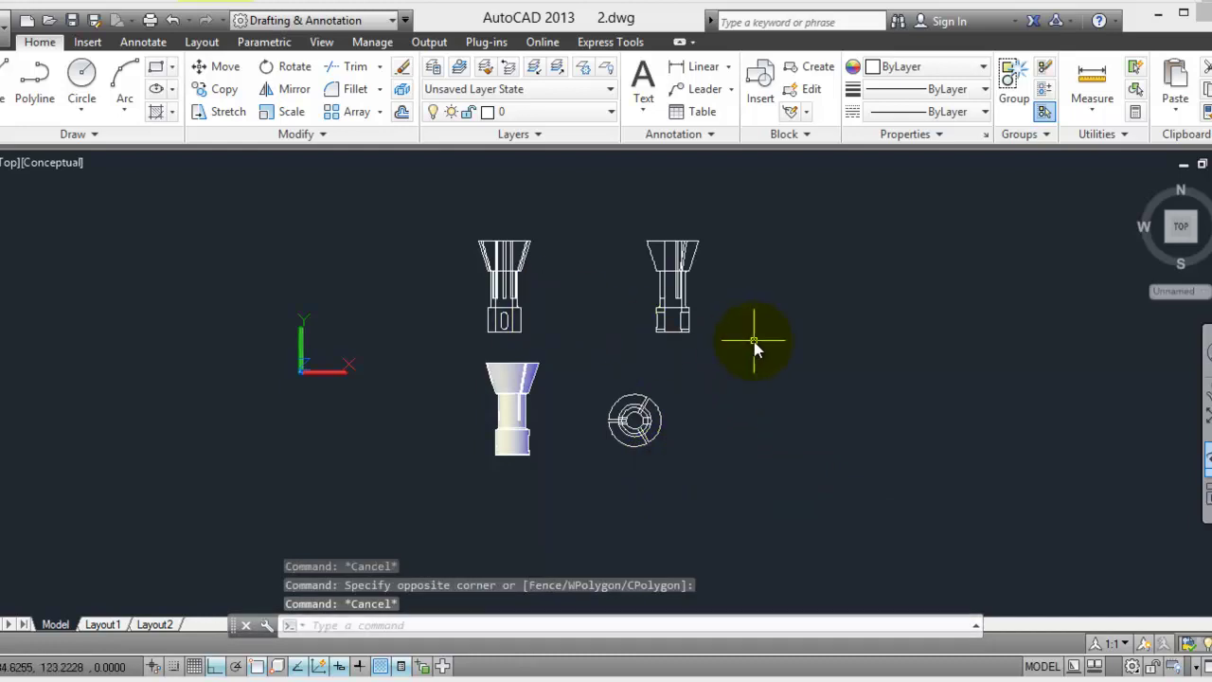
Try to move the shaded collet solid, then cancel the move
{"action": "left_click", "coordinate": [563, 481]}
{"action": "left_click", "coordinate": [446, 358]}
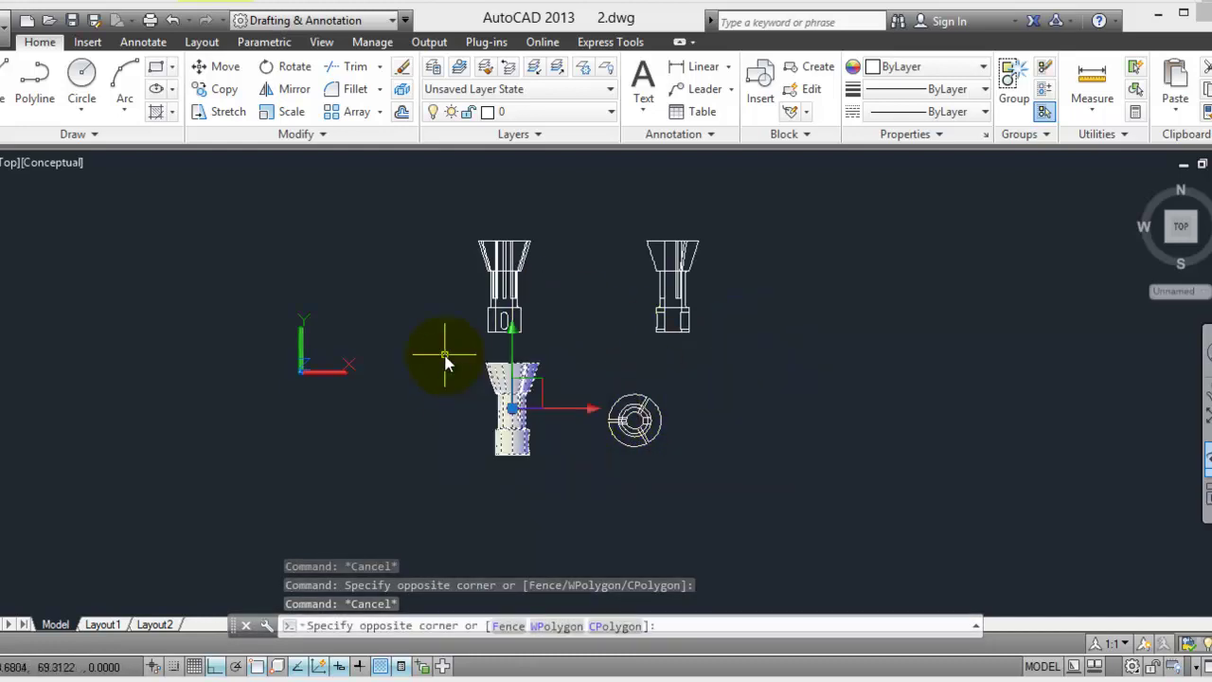
{"action": "left_click", "coordinate": [234, 66]}
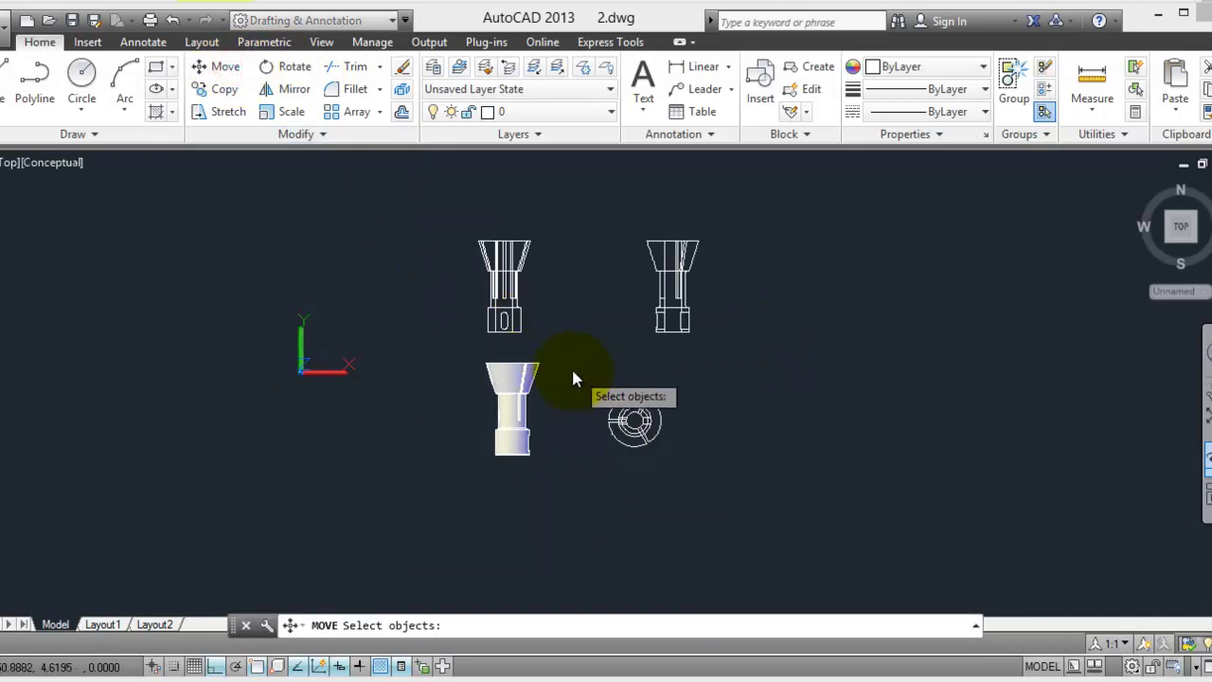
{"action": "left_click", "coordinate": [572, 370]}
{"action": "key", "text": "Escape"}
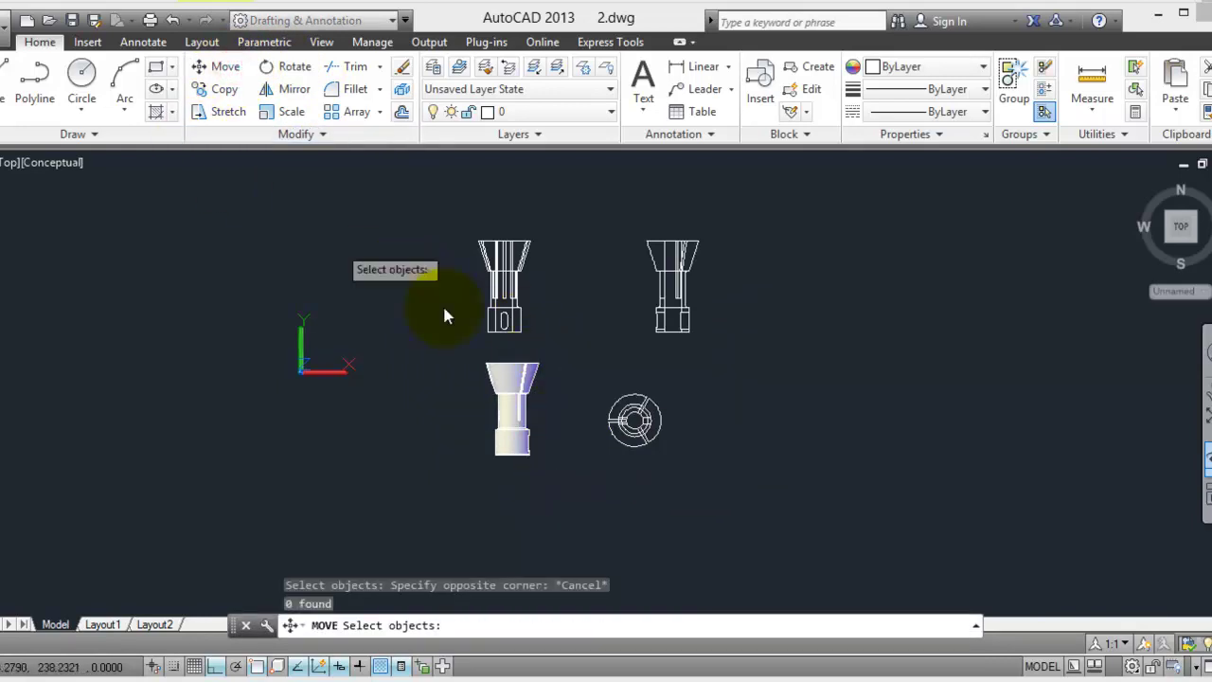
{"action": "key", "text": "Escape"}
{"action": "left_click", "coordinate": [572, 469]}
{"action": "left_click", "coordinate": [446, 352]}
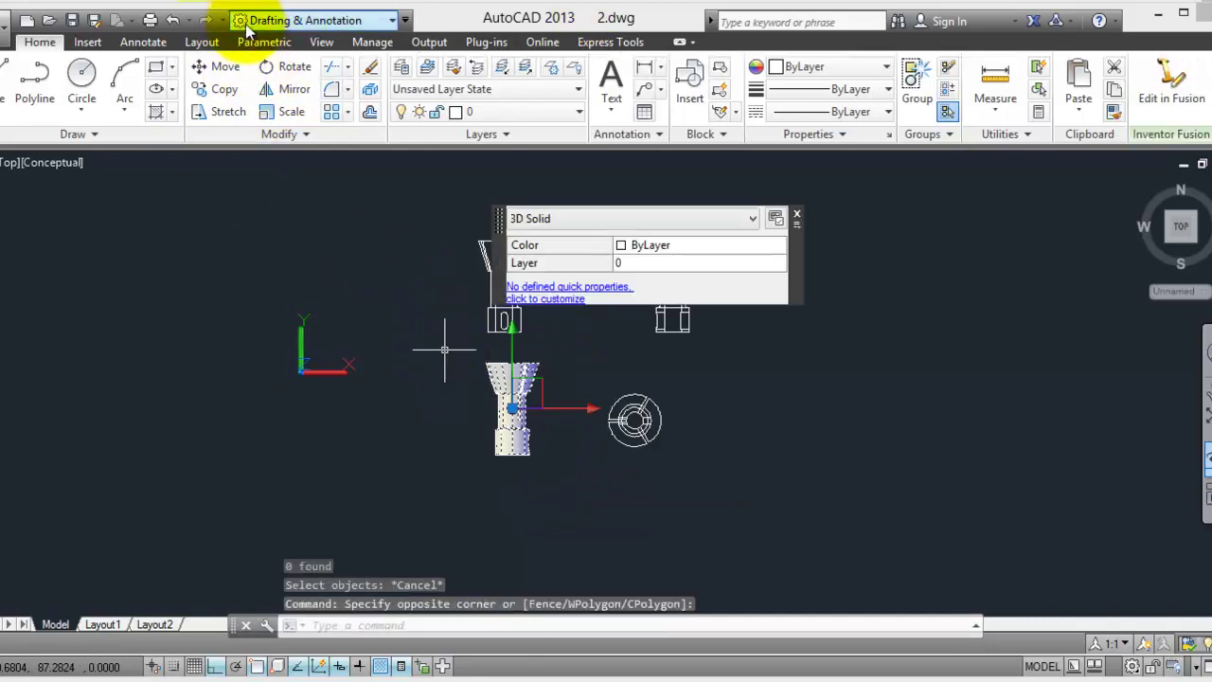
{"action": "left_click", "coordinate": [225, 65]}
{"action": "left_click", "coordinate": [434, 375]}
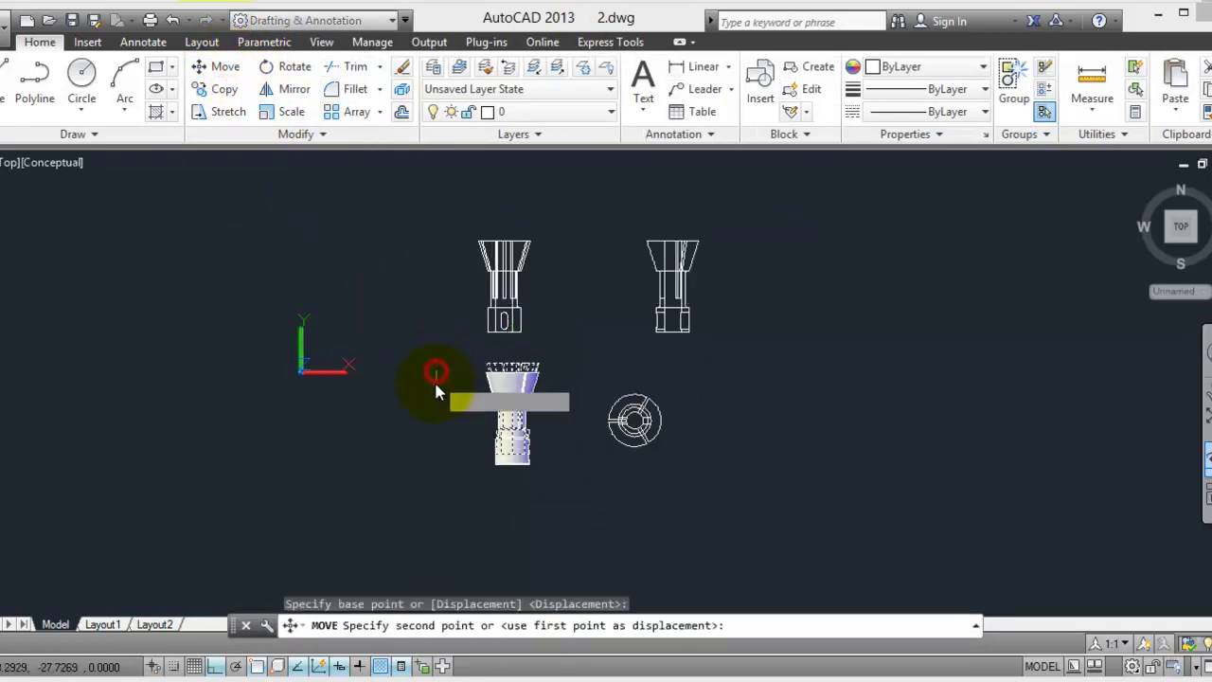
{"action": "key", "text": "Escape"}
Move the circular end view to sit level with the collet solid, to its right
{"action": "key", "text": "Escape"}
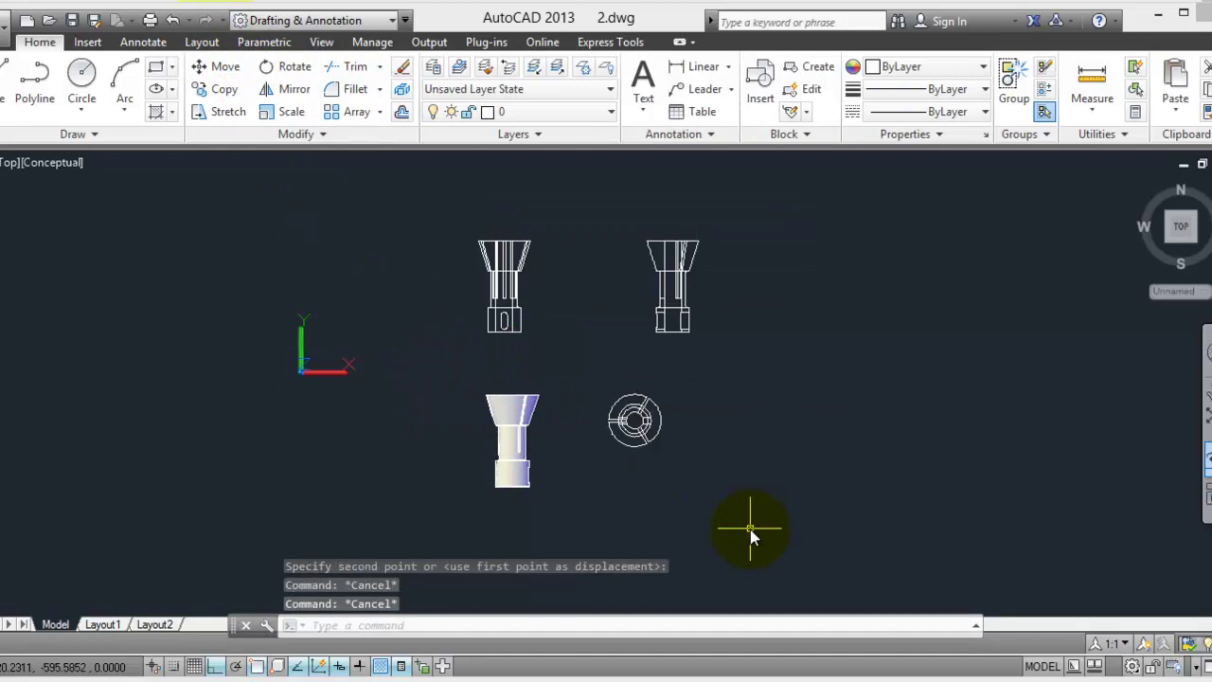
{"action": "left_click", "coordinate": [740, 510]}
{"action": "left_click", "coordinate": [584, 390]}
{"action": "key", "text": "Escape"}
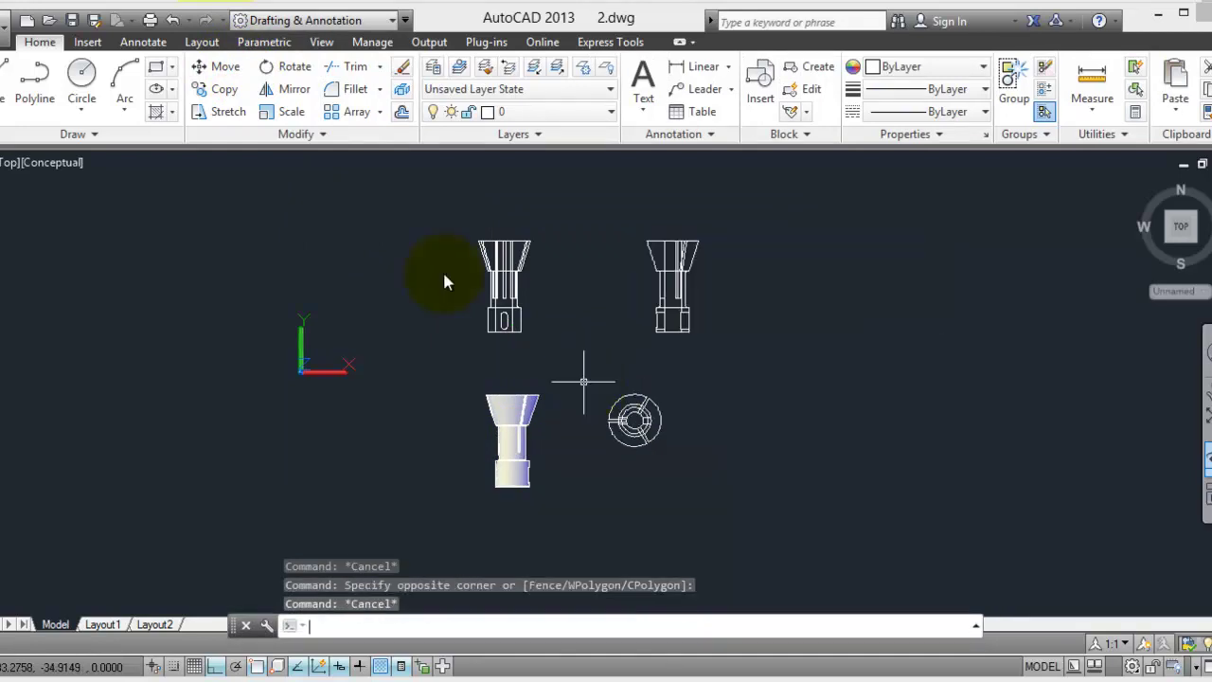
{"action": "left_click", "coordinate": [692, 451]}
{"action": "left_click", "coordinate": [606, 417]}
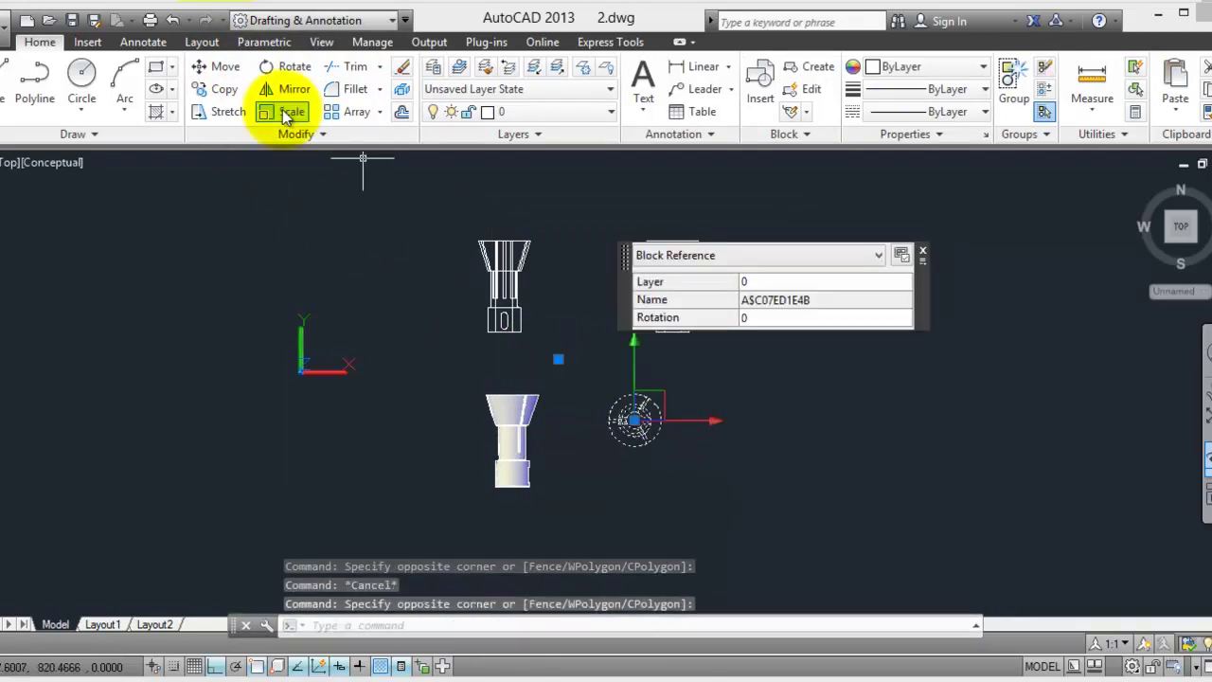
{"action": "left_click", "coordinate": [218, 66]}
{"action": "left_click", "coordinate": [623, 465]}
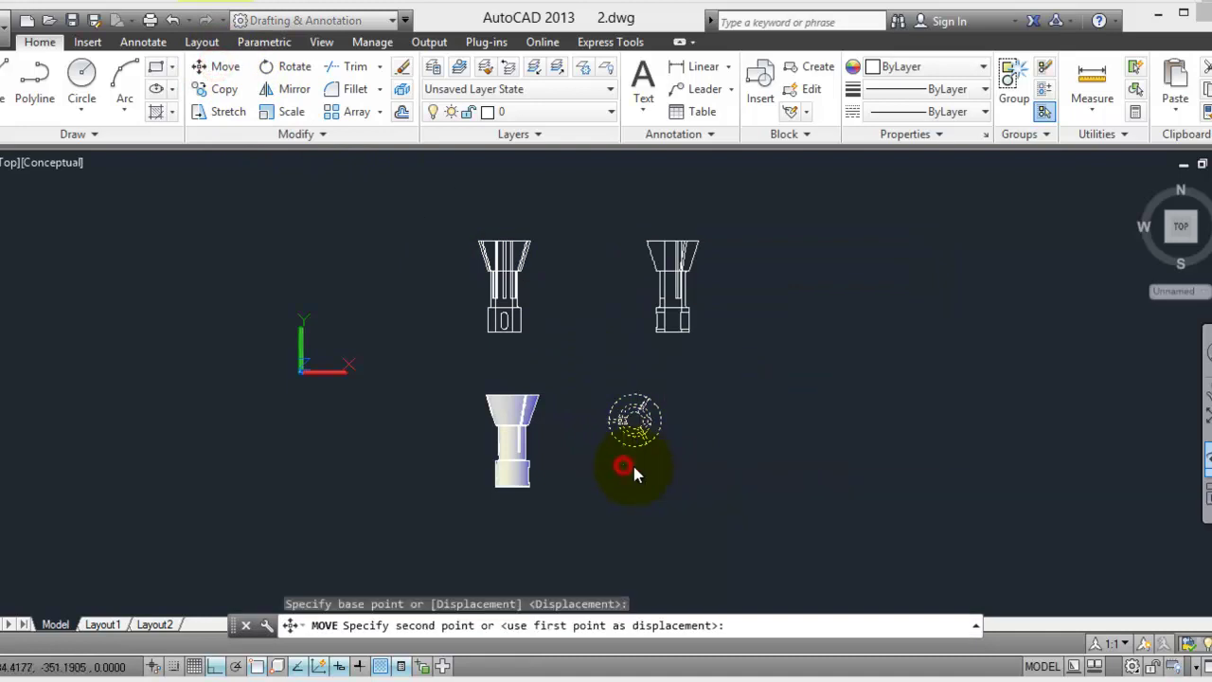
{"action": "left_click", "coordinate": [659, 466]}
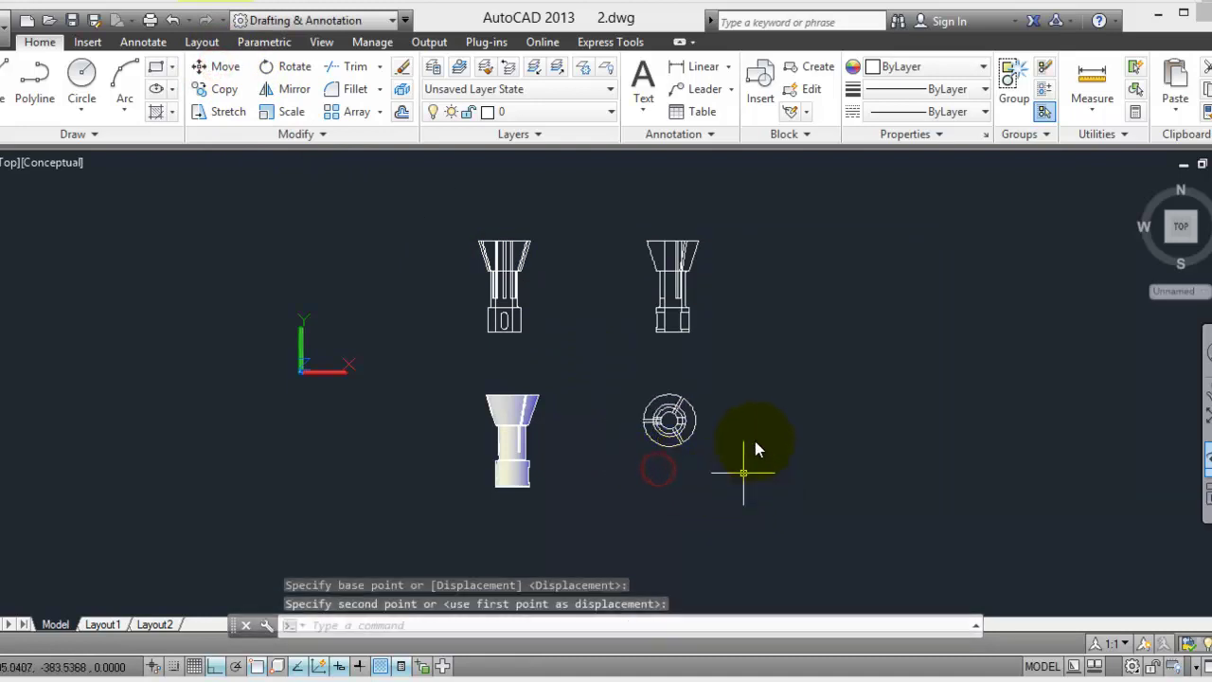
{"action": "key", "text": "Escape"}
{"action": "scroll", "coordinate": [720, 431], "scroll_direction": "down", "scroll_amount": 2}
{"action": "scroll", "coordinate": [720, 431], "scroll_direction": "up", "scroll_amount": 3}
{"action": "scroll", "coordinate": [676, 352], "scroll_direction": "down", "scroll_amount": 2}
{"action": "scroll", "coordinate": [675, 354], "scroll_direction": "down", "scroll_amount": 3}
{"action": "scroll", "coordinate": [637, 386], "scroll_direction": "up", "scroll_amount": 5}
{"action": "scroll", "coordinate": [706, 384], "scroll_direction": "down", "scroll_amount": 2}
{"action": "scroll", "coordinate": [709, 379], "scroll_direction": "up", "scroll_amount": 2}
{"action": "scroll", "coordinate": [709, 379], "scroll_direction": "down", "scroll_amount": 2}
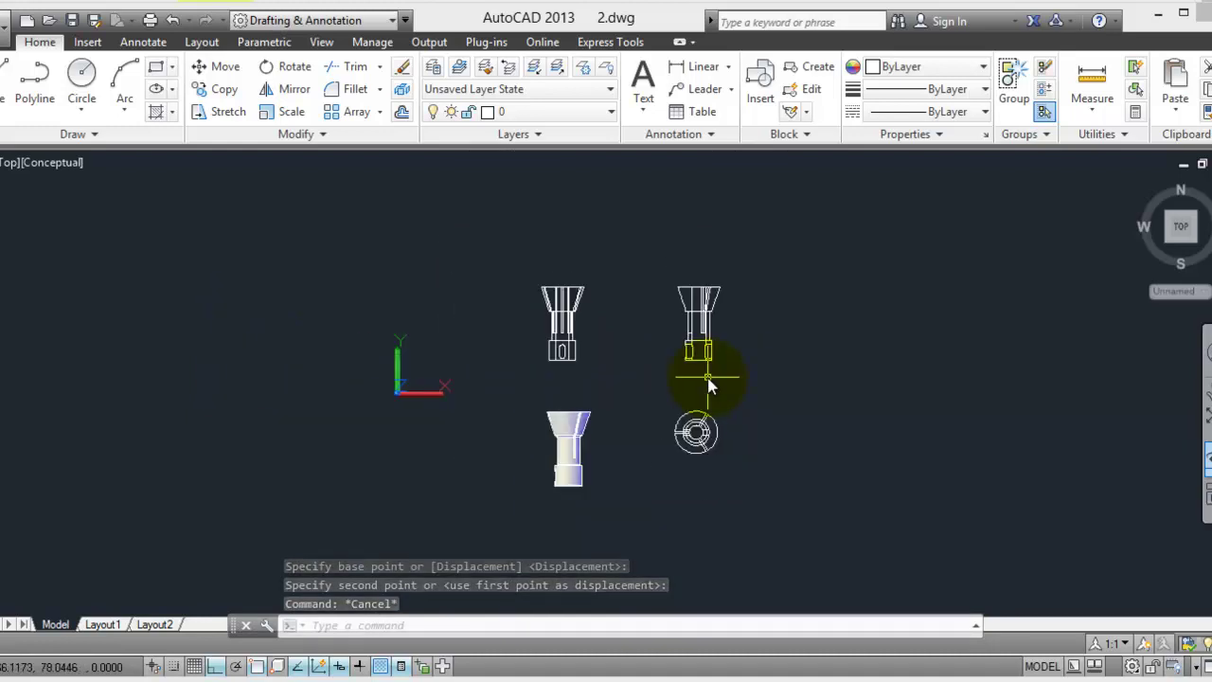
{"action": "scroll", "coordinate": [708, 383], "scroll_direction": "up", "scroll_amount": 1}
{"action": "scroll", "coordinate": [708, 382], "scroll_direction": "down", "scroll_amount": 2}
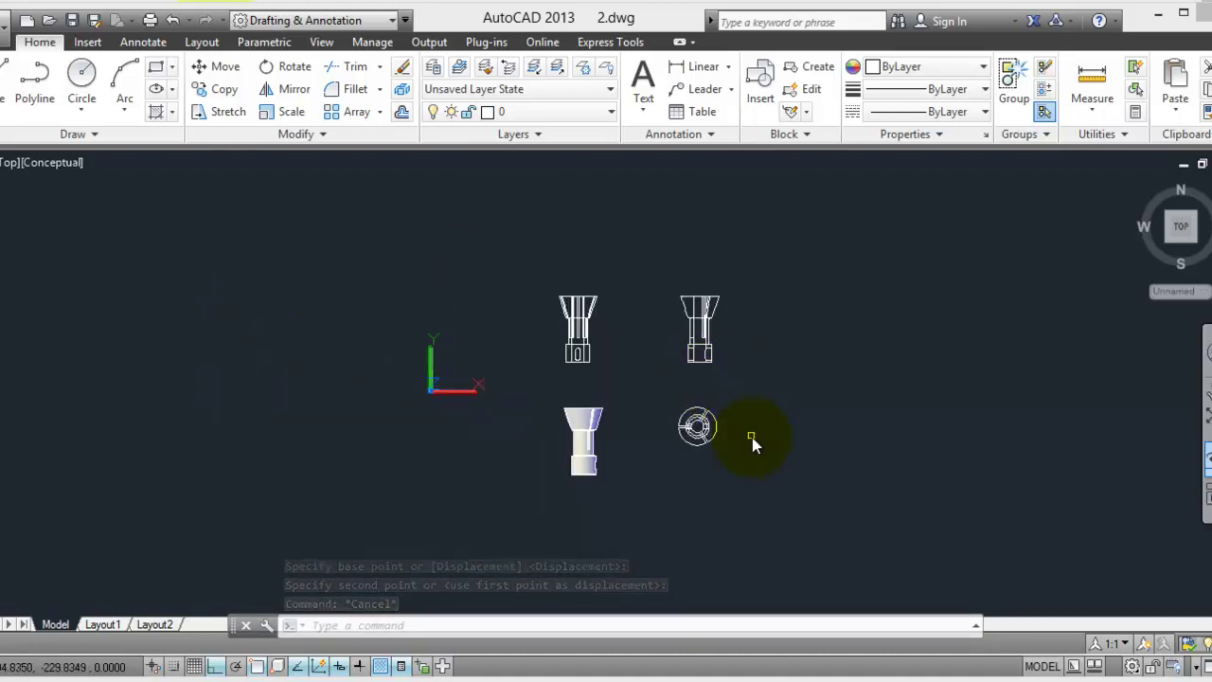
Explode the three FLATSHOT view blocks into plain lines
{"action": "left_click", "coordinate": [819, 494]}
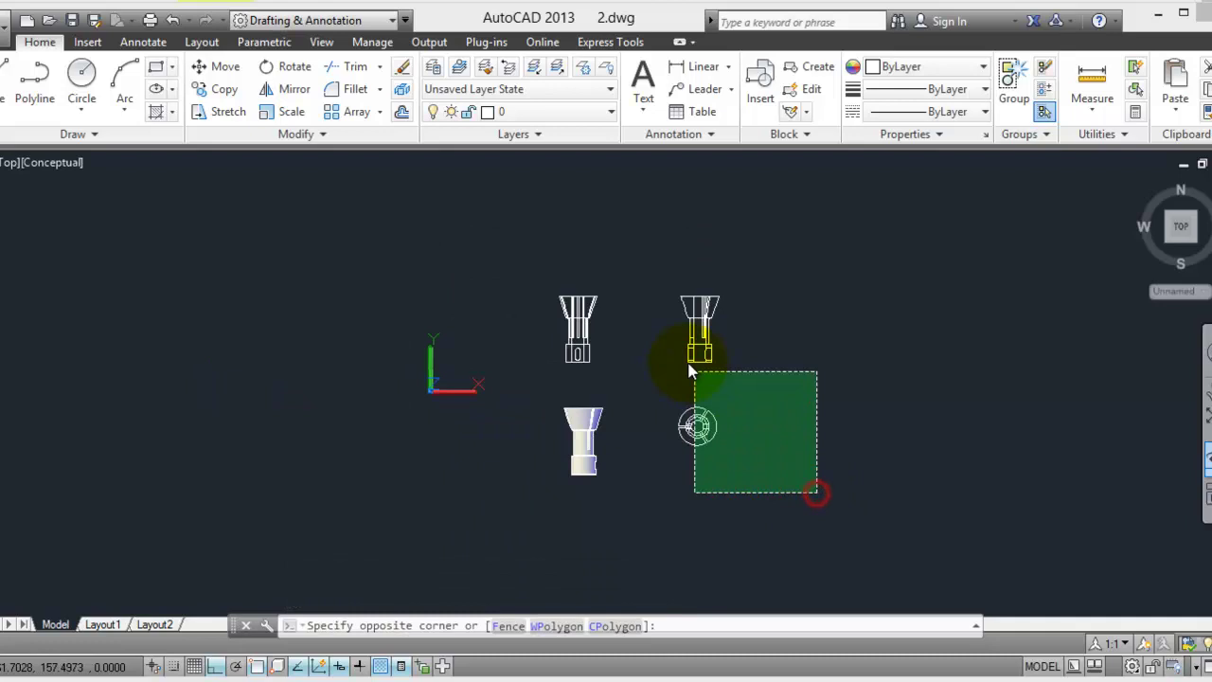
{"action": "left_click", "coordinate": [652, 280]}
{"action": "left_click", "coordinate": [616, 374]}
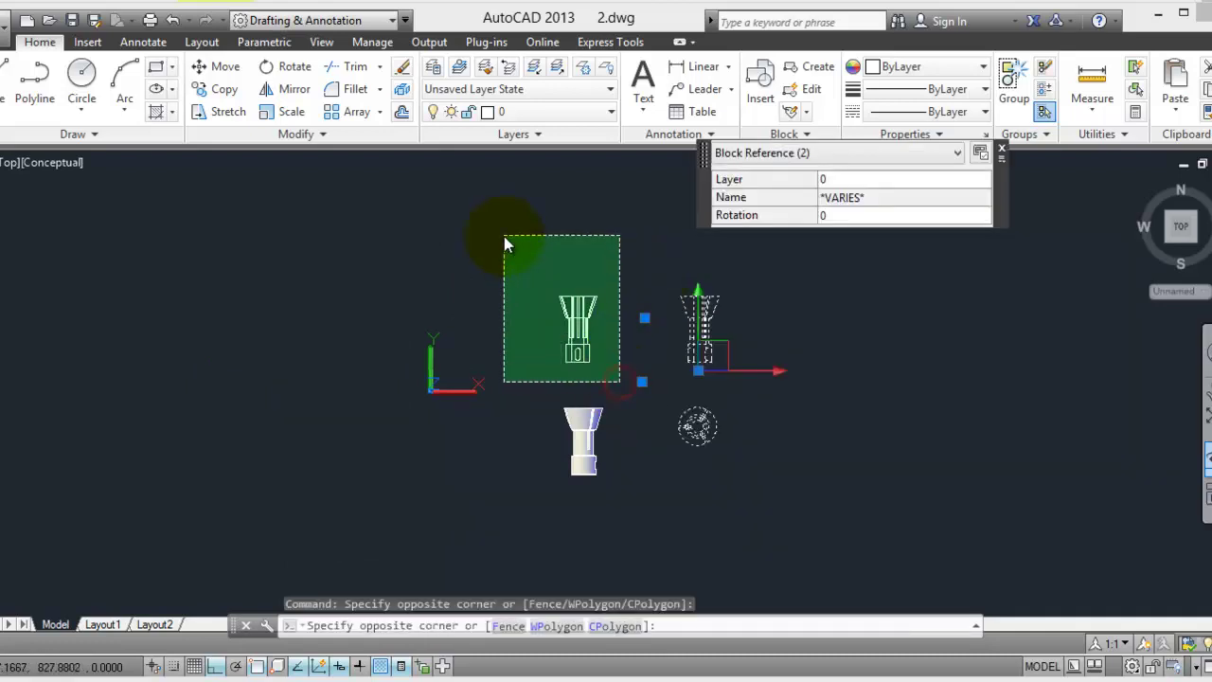
{"action": "left_click", "coordinate": [504, 235]}
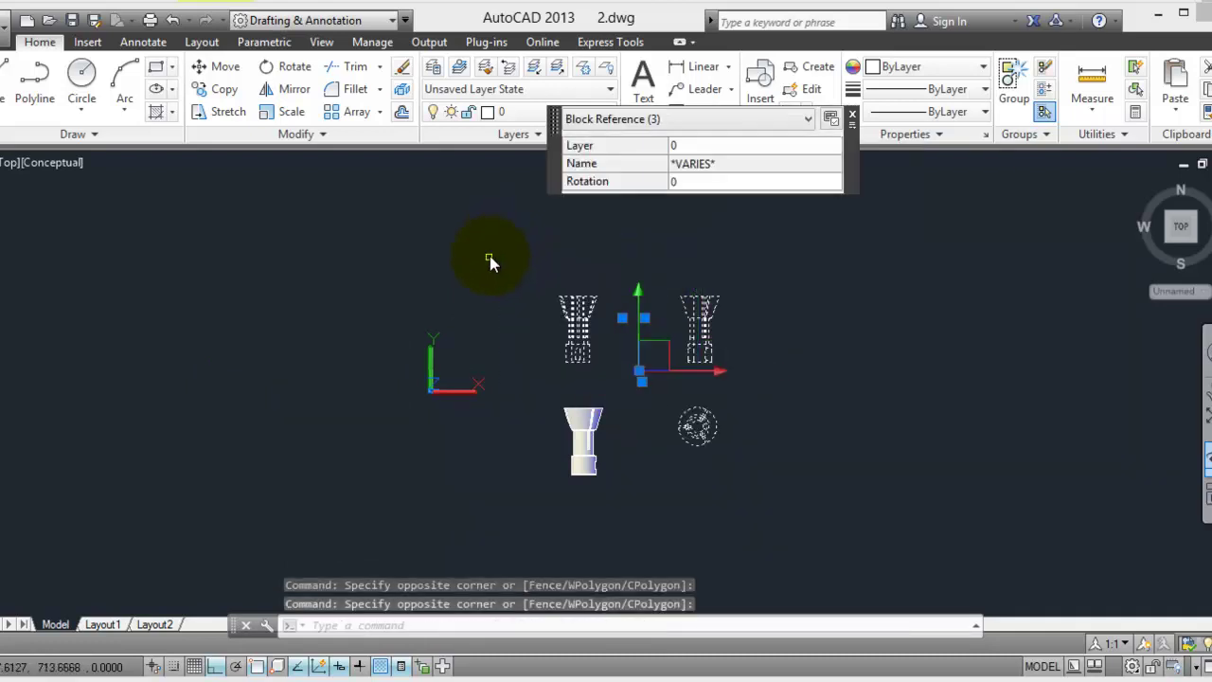
{"action": "left_click", "coordinate": [851, 116]}
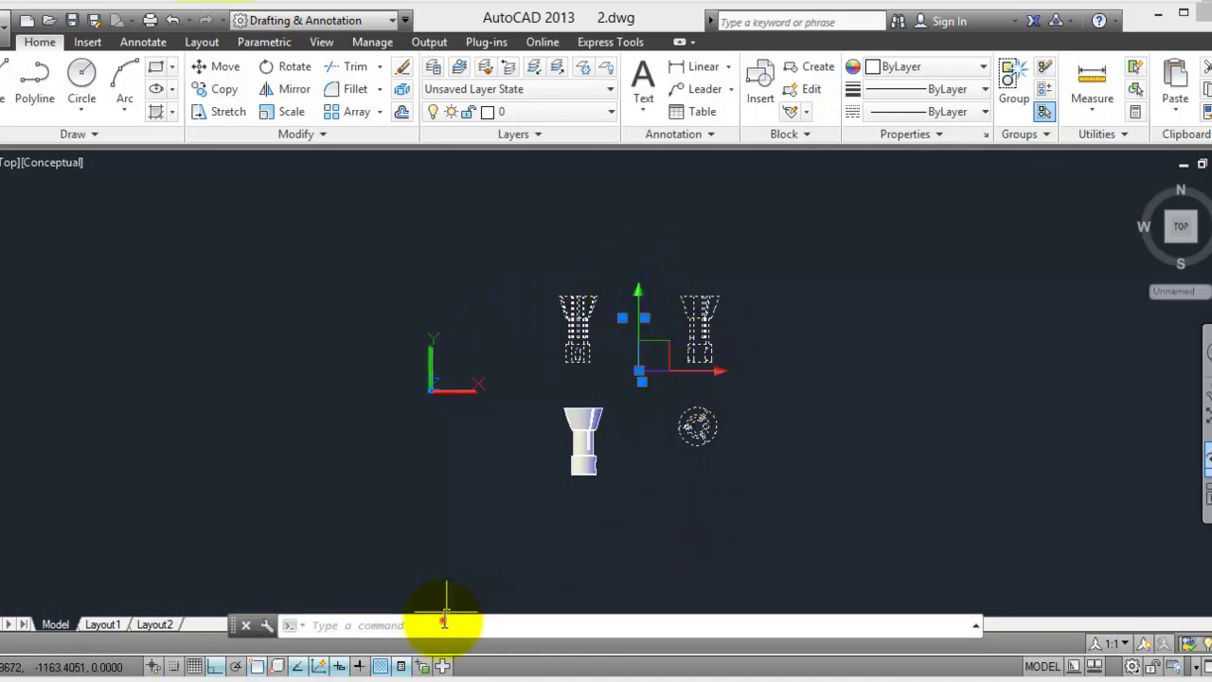
{"action": "type", "text": "EXPLODE"}
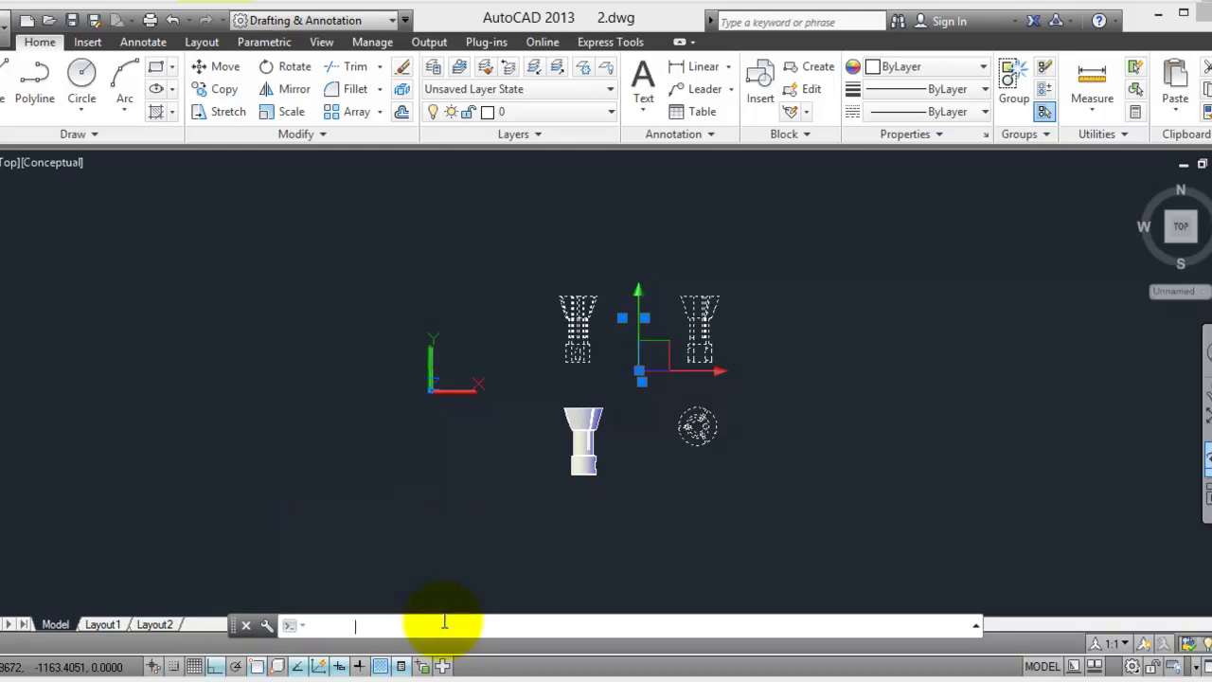
{"action": "key", "text": "Escape"}
Give all linework of the three flat views a 0.50 mm lineweight and save 2.dwg
{"action": "scroll", "coordinate": [690, 331], "scroll_direction": "up", "scroll_amount": 5}
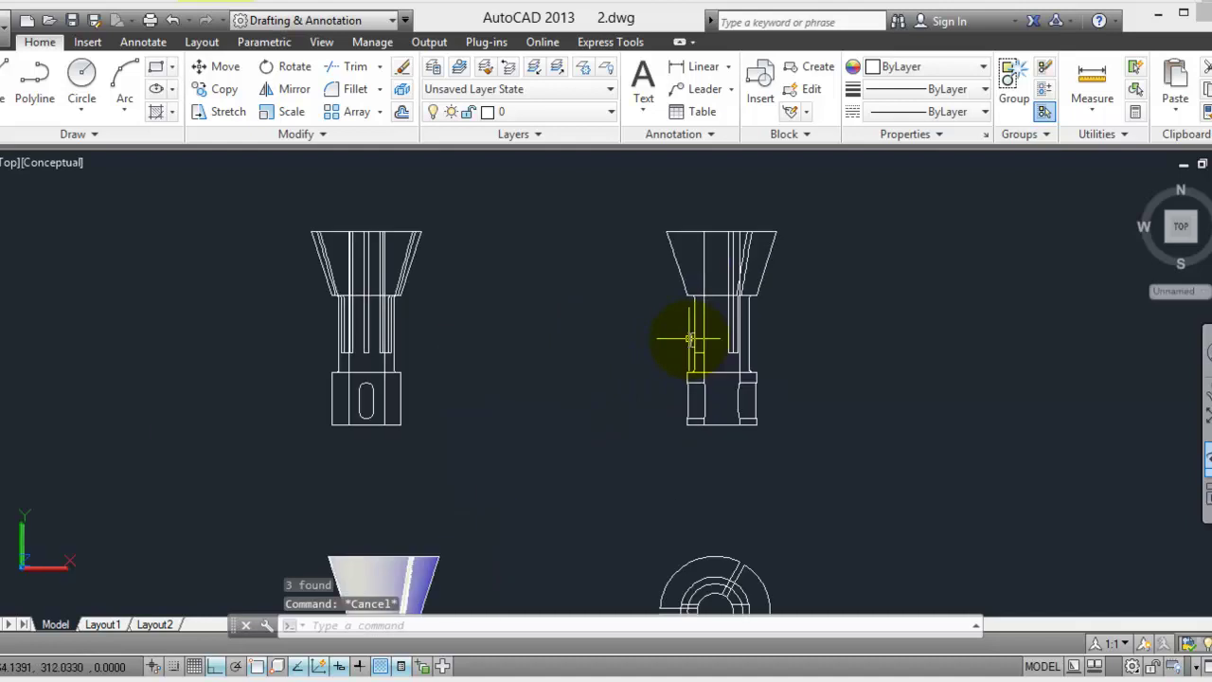
{"action": "scroll", "coordinate": [686, 343], "scroll_direction": "down", "scroll_amount": 4}
{"action": "left_click", "coordinate": [746, 386]}
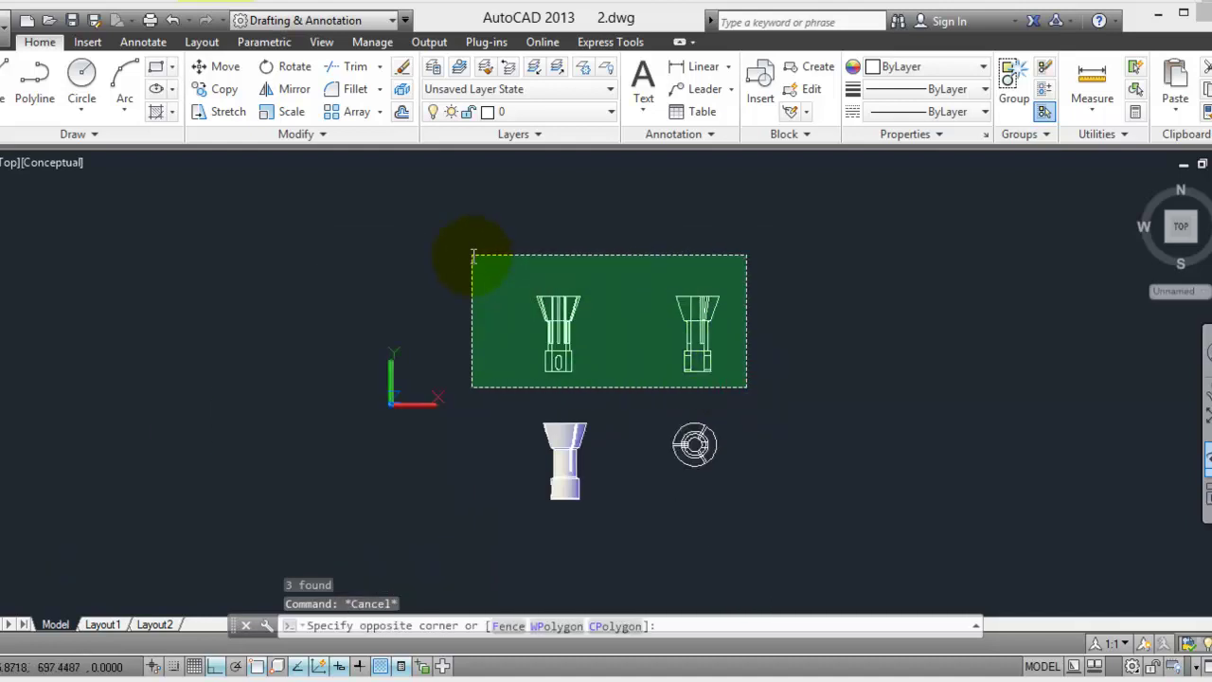
{"action": "left_click", "coordinate": [472, 250]}
{"action": "left_click", "coordinate": [787, 474]}
{"action": "left_click", "coordinate": [643, 396]}
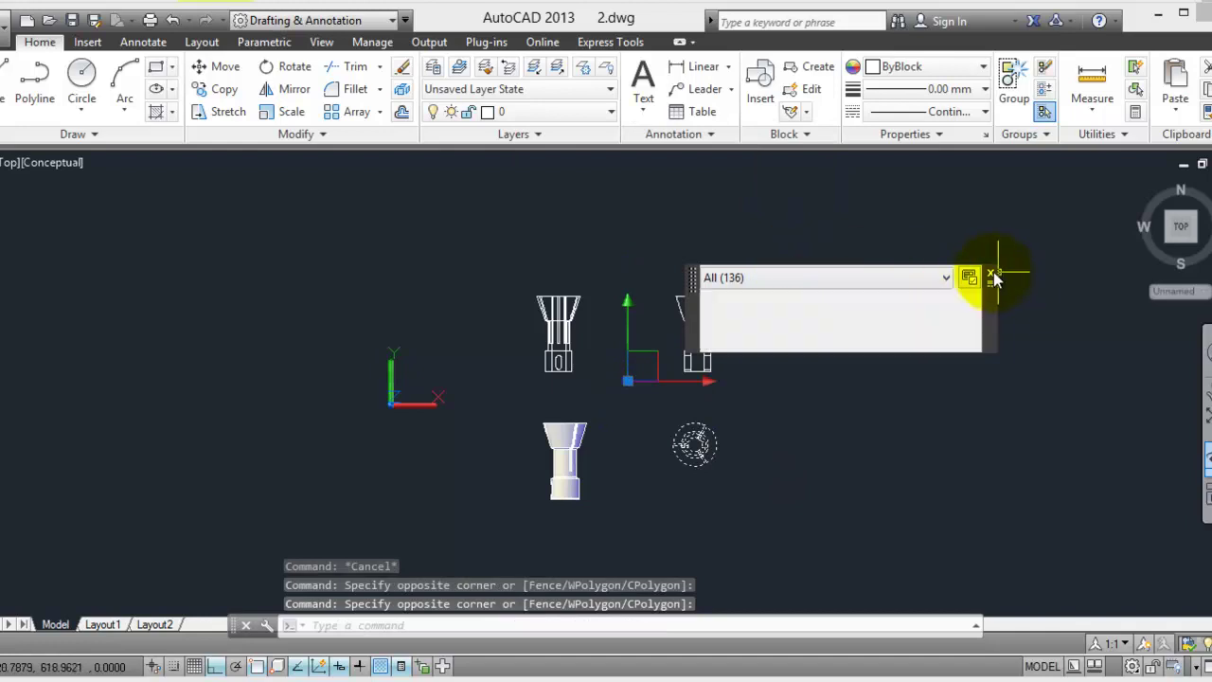
{"action": "left_click", "coordinate": [990, 275]}
{"action": "left_click", "coordinate": [975, 90]}
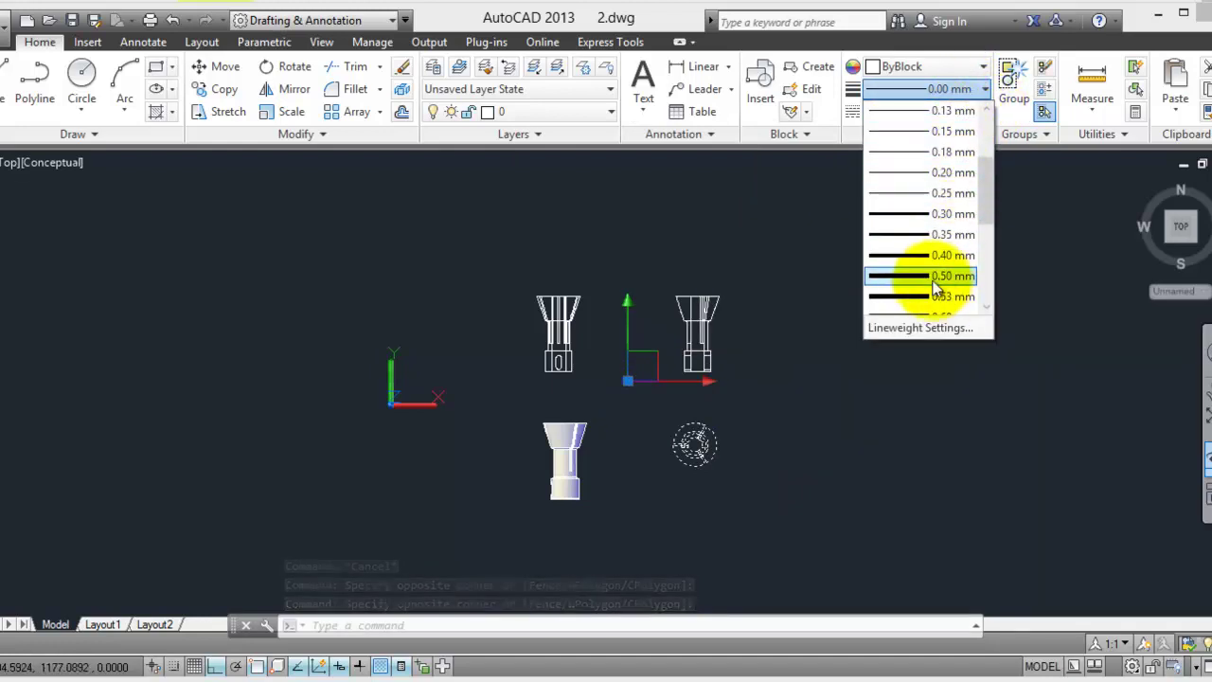
{"action": "left_click", "coordinate": [952, 276]}
{"action": "key", "text": "Escape"}
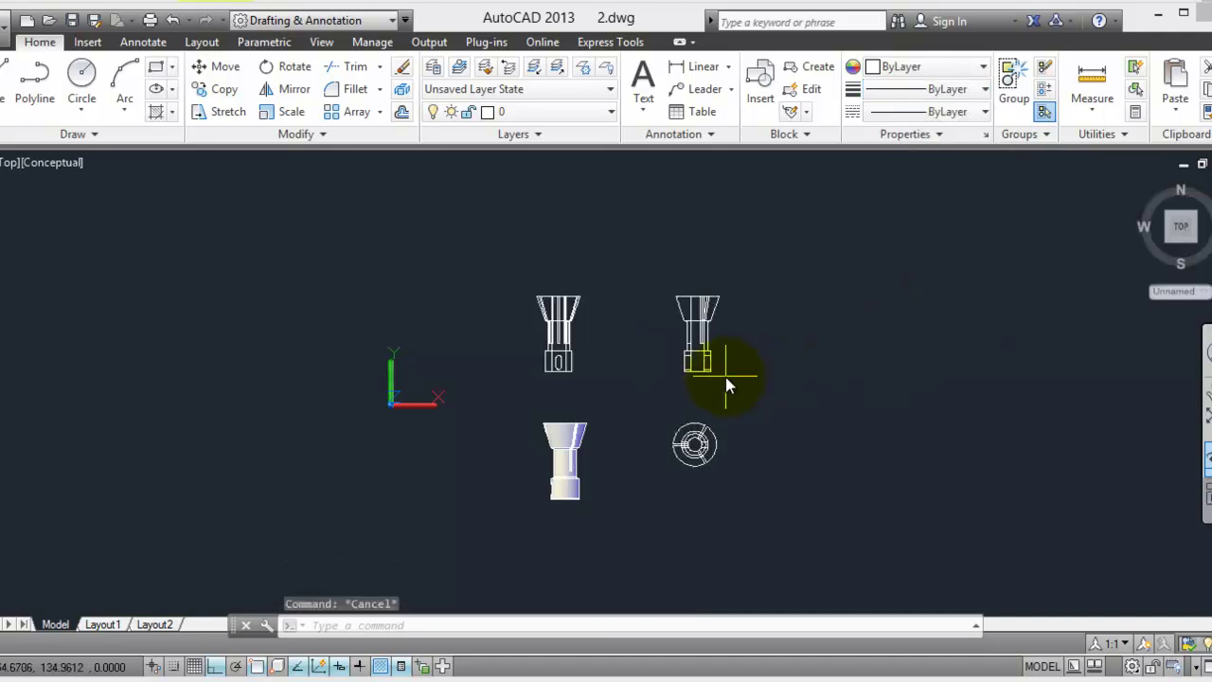
{"action": "scroll", "coordinate": [725, 377], "scroll_direction": "up", "scroll_amount": 2}
{"action": "left_click", "coordinate": [73, 21]}
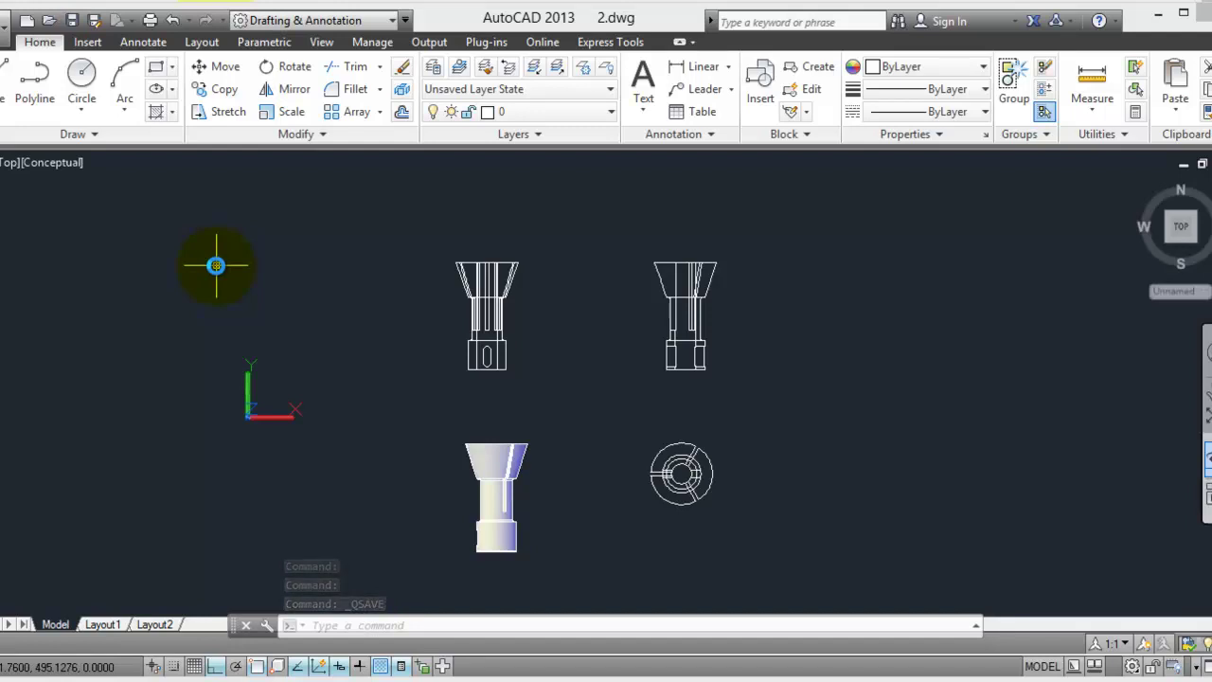
Select the 3D collet solid and open its full Properties palette
{"action": "scroll", "coordinate": [566, 379], "scroll_direction": "down", "scroll_amount": 2}
{"action": "scroll", "coordinate": [554, 445], "scroll_direction": "up", "scroll_amount": 3}
{"action": "scroll", "coordinate": [569, 487], "scroll_direction": "down", "scroll_amount": 2}
{"action": "left_click", "coordinate": [585, 548]}
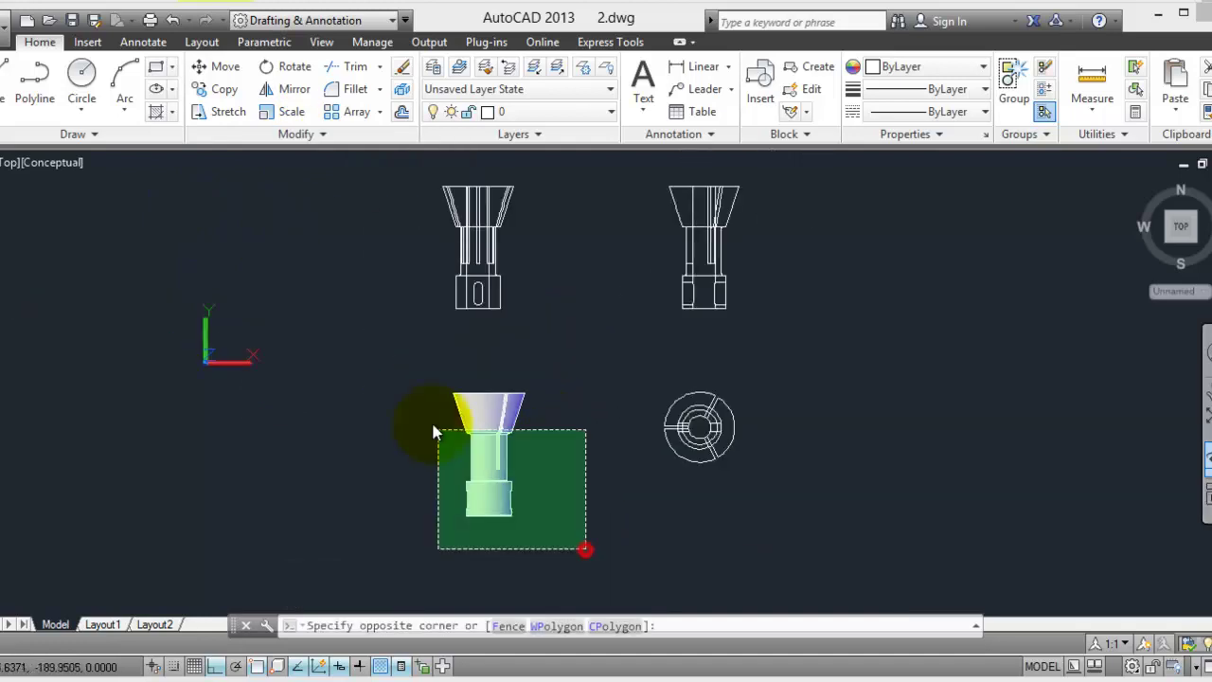
{"action": "left_click", "coordinate": [399, 369]}
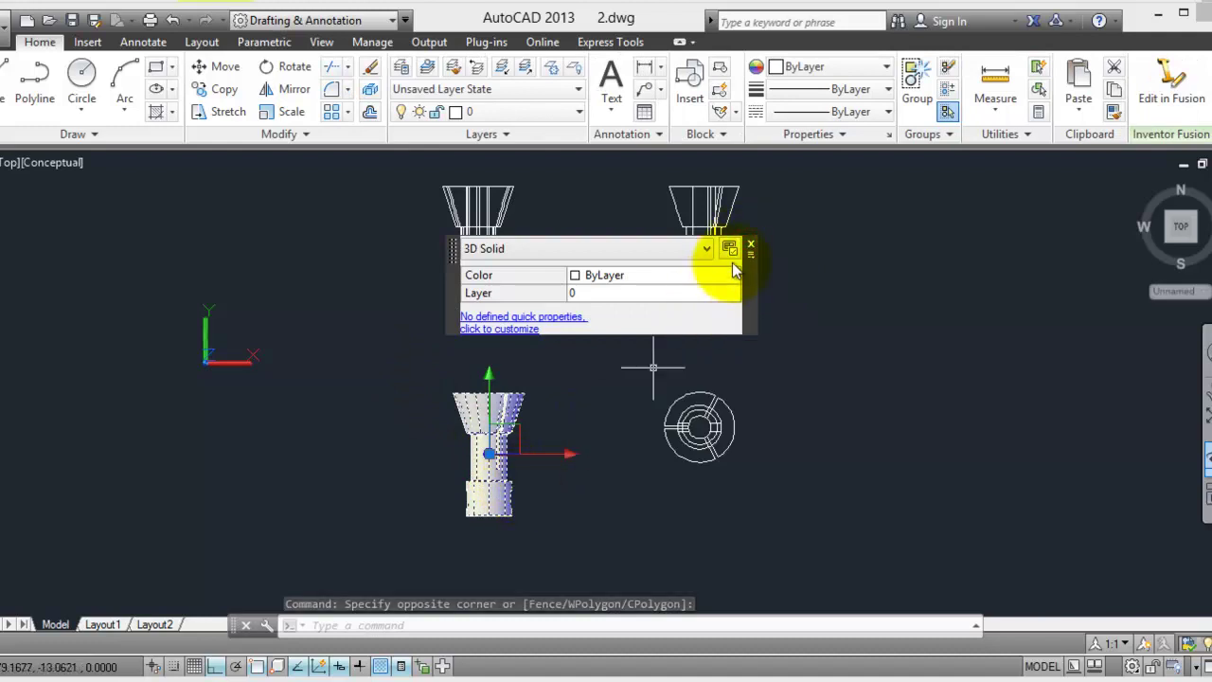
{"action": "left_click", "coordinate": [751, 247]}
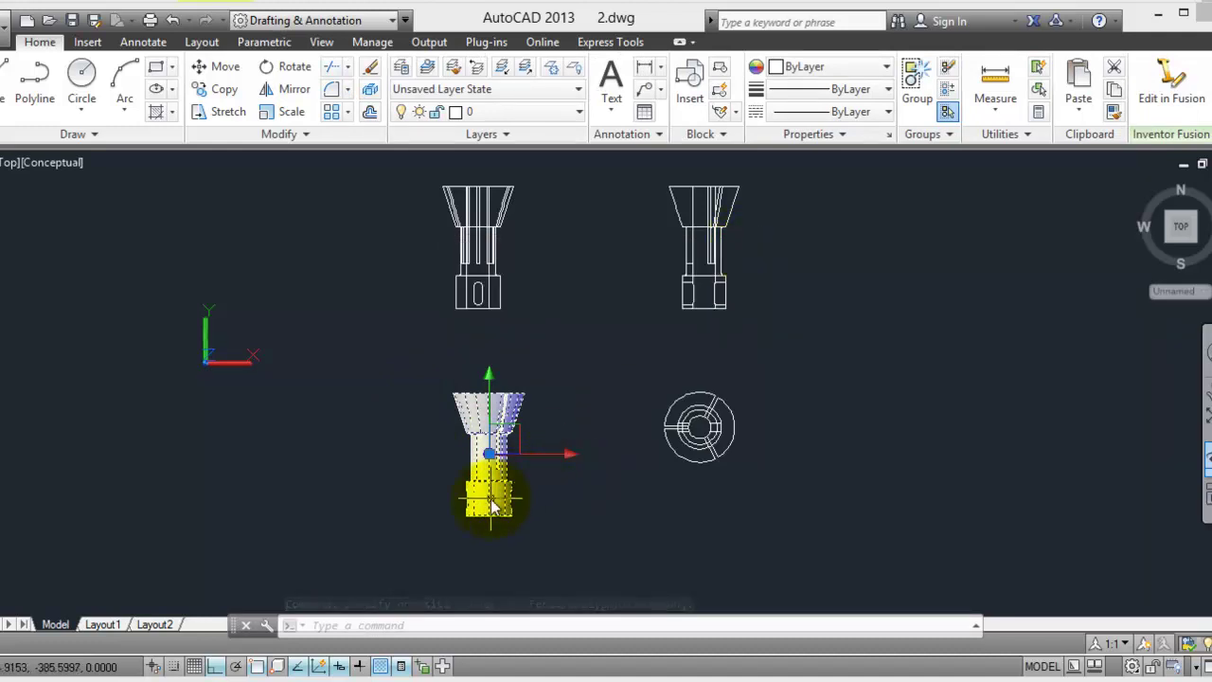
{"action": "right_click", "coordinate": [493, 498]}
{"action": "left_click", "coordinate": [535, 465]}
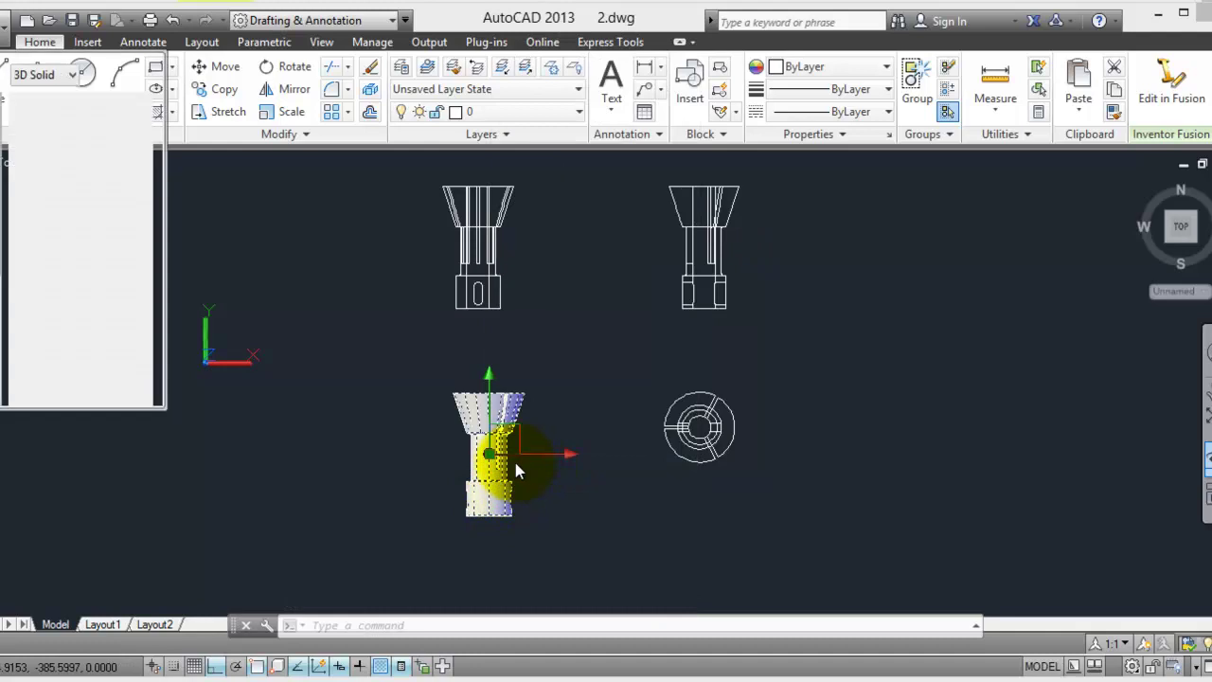
Set the solid's colour to index 252 through the Select Color dialog
{"action": "left_click", "coordinate": [133, 118]}
{"action": "left_click", "coordinate": [145, 119]}
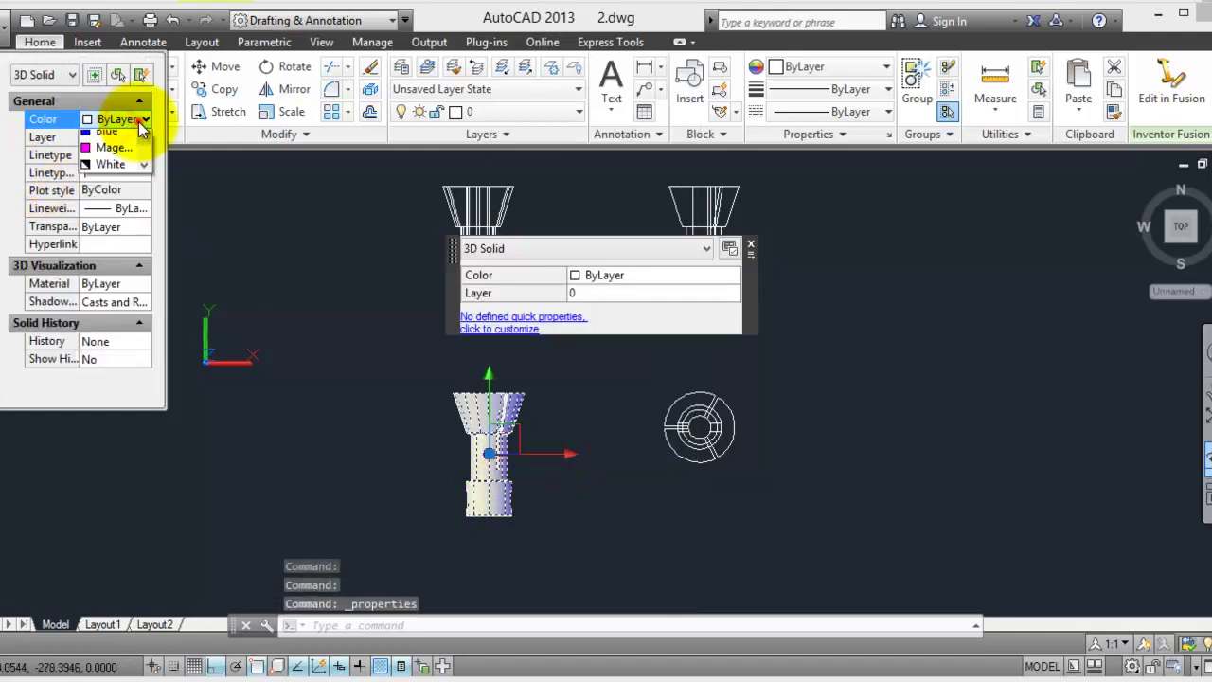
{"action": "scroll", "coordinate": [112, 261], "scroll_direction": "down", "scroll_amount": 1}
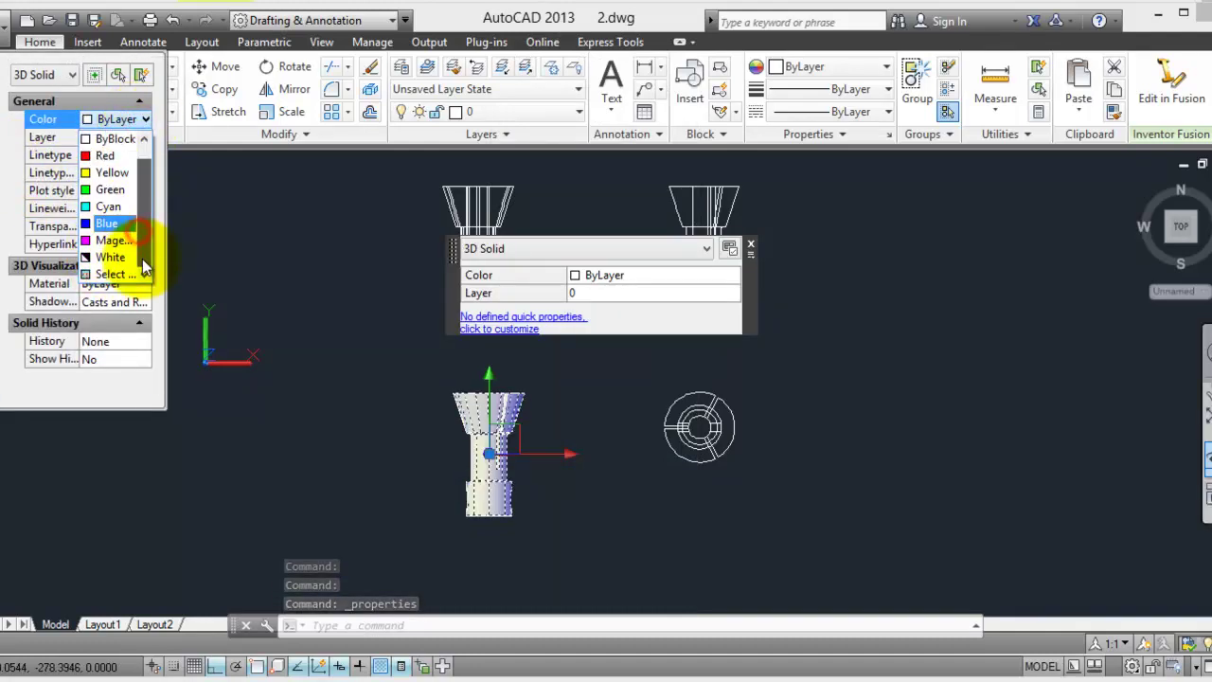
{"action": "left_click", "coordinate": [113, 273]}
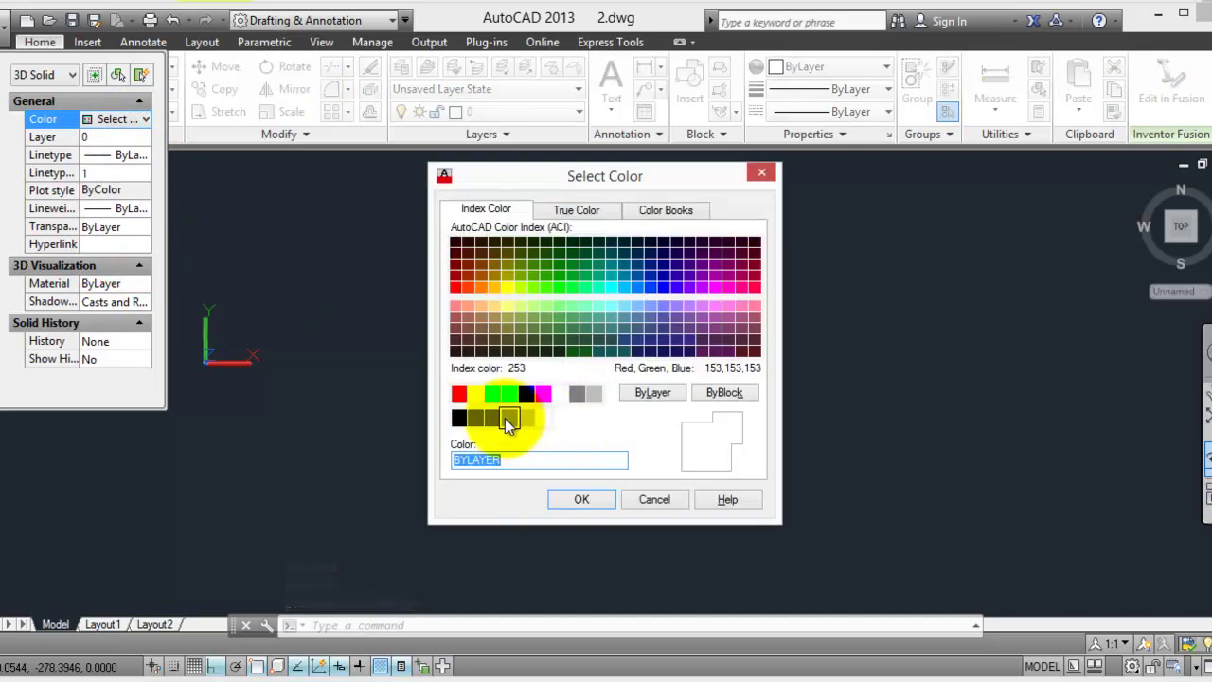
{"action": "left_click", "coordinate": [507, 418]}
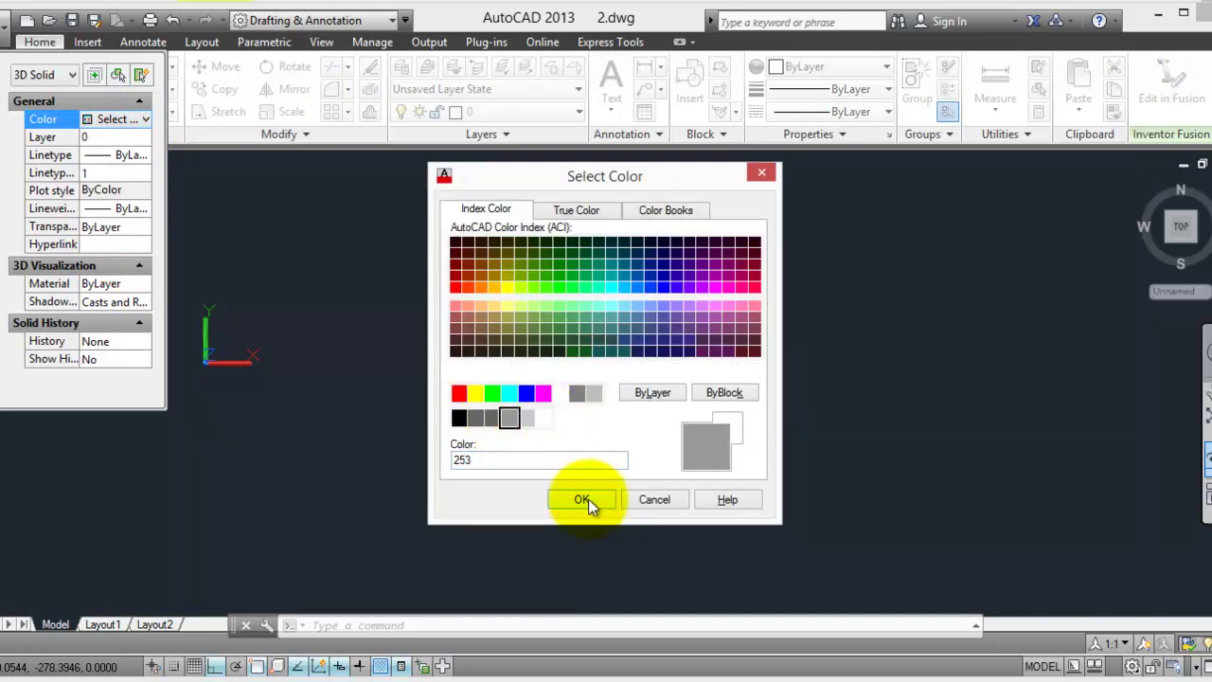
{"action": "left_click", "coordinate": [493, 418]}
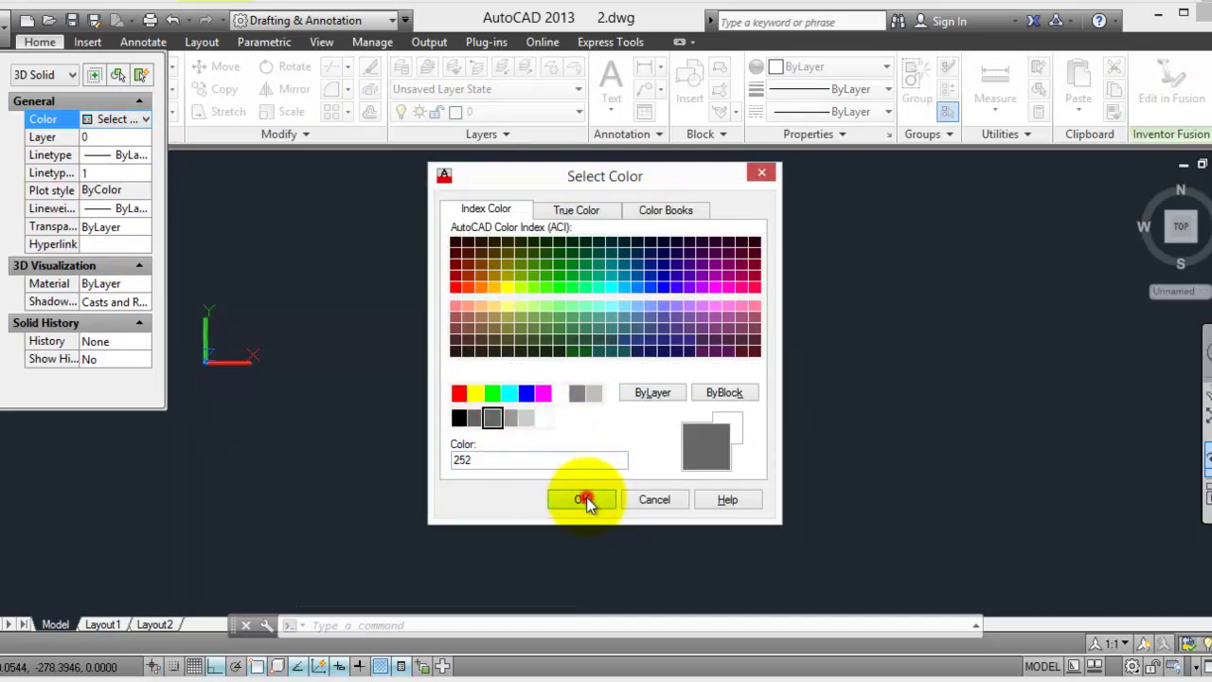
{"action": "left_click", "coordinate": [586, 499]}
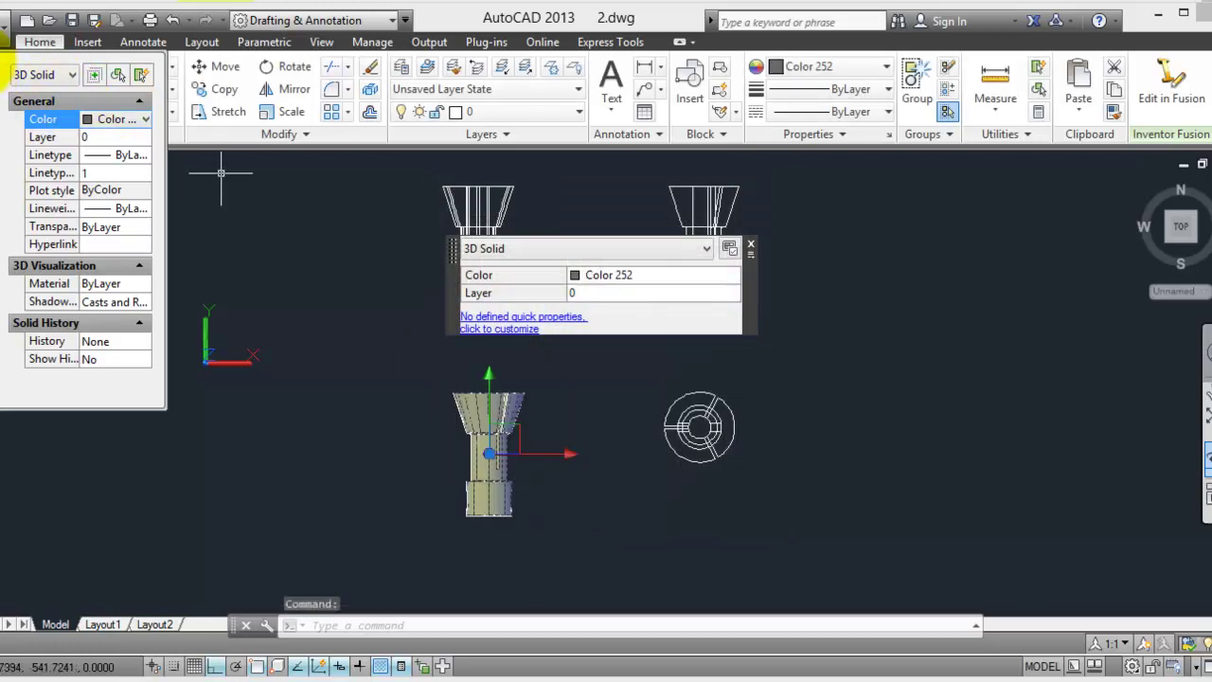
{"action": "left_click", "coordinate": [751, 247]}
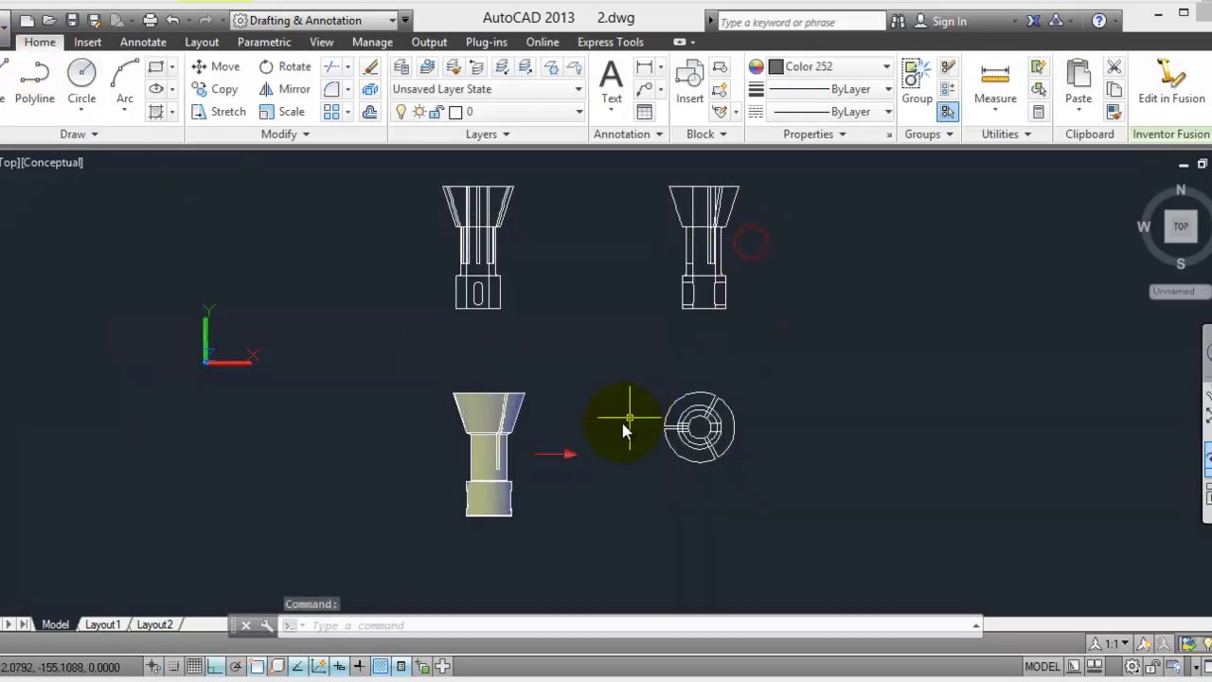
{"action": "key", "text": "Escape"}
{"action": "scroll", "coordinate": [625, 431], "scroll_direction": "down", "scroll_amount": 2}
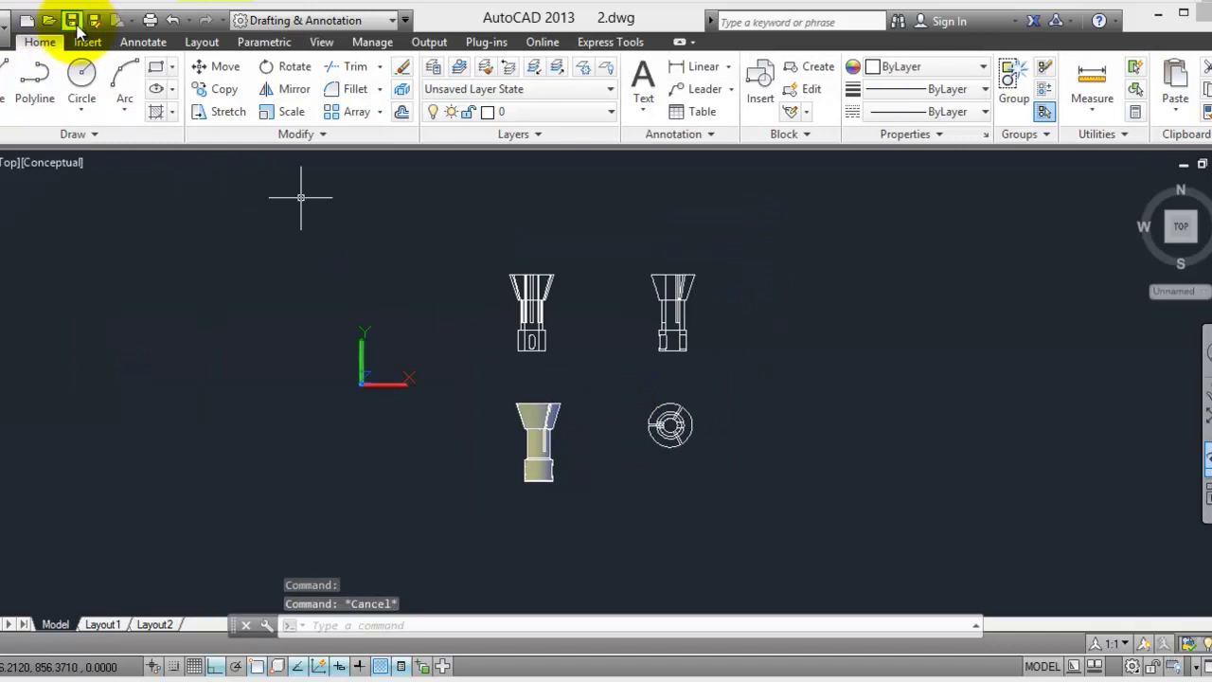
Save 2.dwg
{"action": "left_click", "coordinate": [73, 21]}
{"action": "scroll", "coordinate": [557, 457], "scroll_direction": "down", "scroll_amount": 2}
{"action": "scroll", "coordinate": [557, 459], "scroll_direction": "up", "scroll_amount": 1}
{"action": "scroll", "coordinate": [545, 468], "scroll_direction": "up", "scroll_amount": 2}
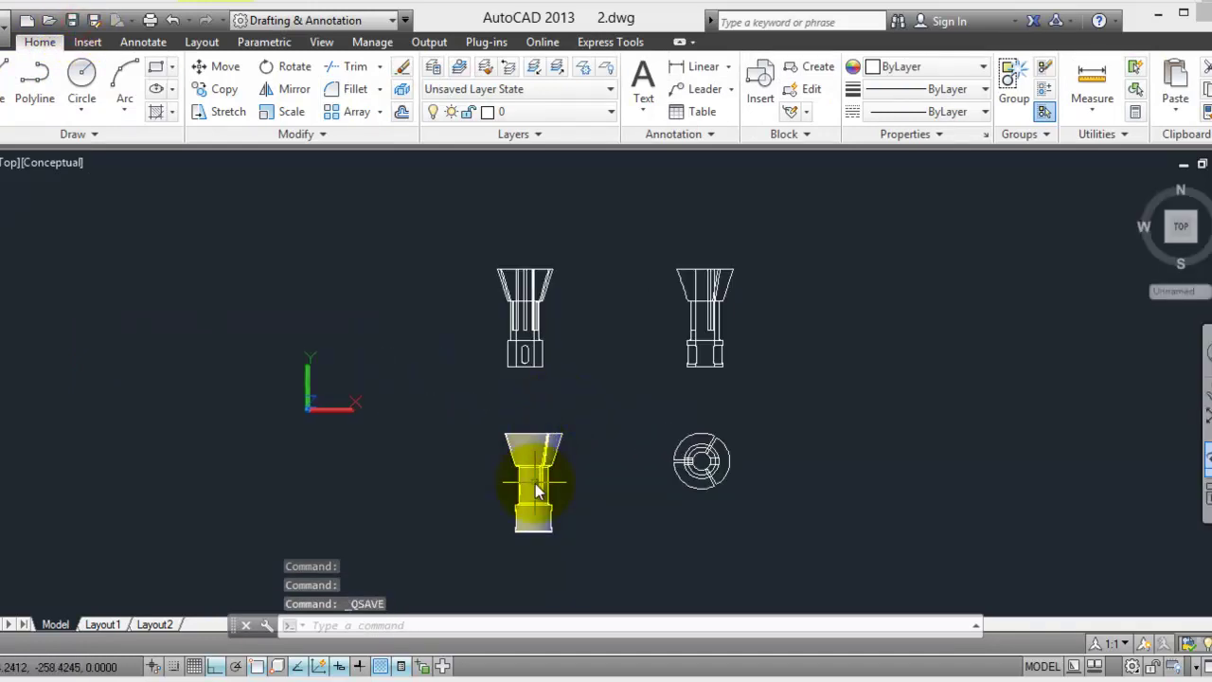
{"action": "scroll", "coordinate": [525, 379], "scroll_direction": "up", "scroll_amount": 1}
{"action": "scroll", "coordinate": [535, 393], "scroll_direction": "down", "scroll_amount": 1}
{"action": "scroll", "coordinate": [535, 398], "scroll_direction": "down", "scroll_amount": 2}
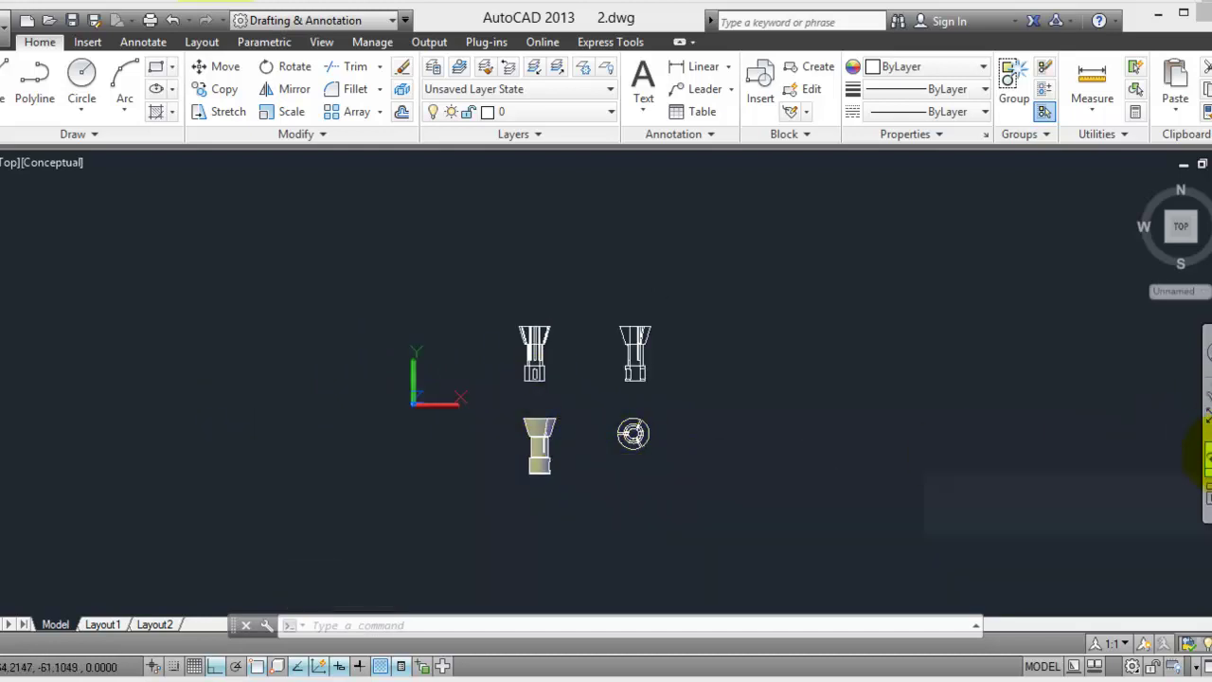
Tilt the view with 3D Orbit and select the collet solid
{"action": "left_click", "coordinate": [1208, 460]}
{"action": "mouse_move", "coordinate": [691, 465]}
{"action": "left_mouse_down"}
{"action": "mouse_move", "coordinate": [600, 419]}
{"action": "mouse_move", "coordinate": [590, 371]}
{"action": "left_mouse_up"}
{"action": "right_click", "coordinate": [590, 370]}
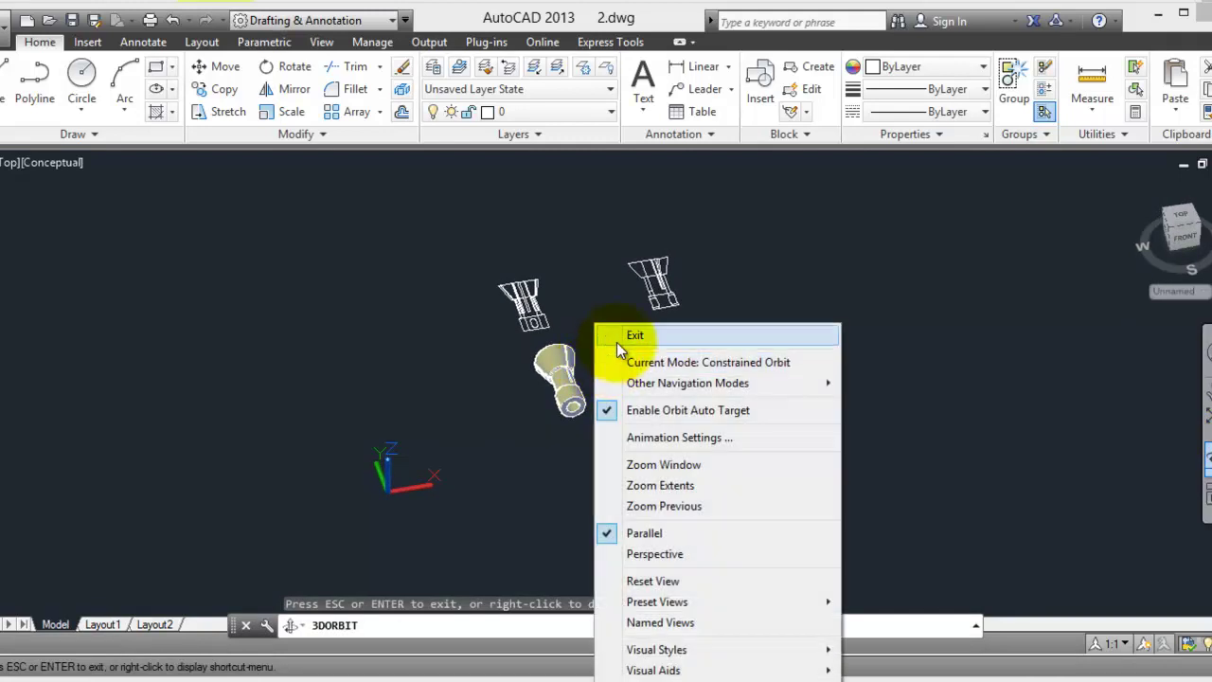
{"action": "left_click", "coordinate": [633, 336]}
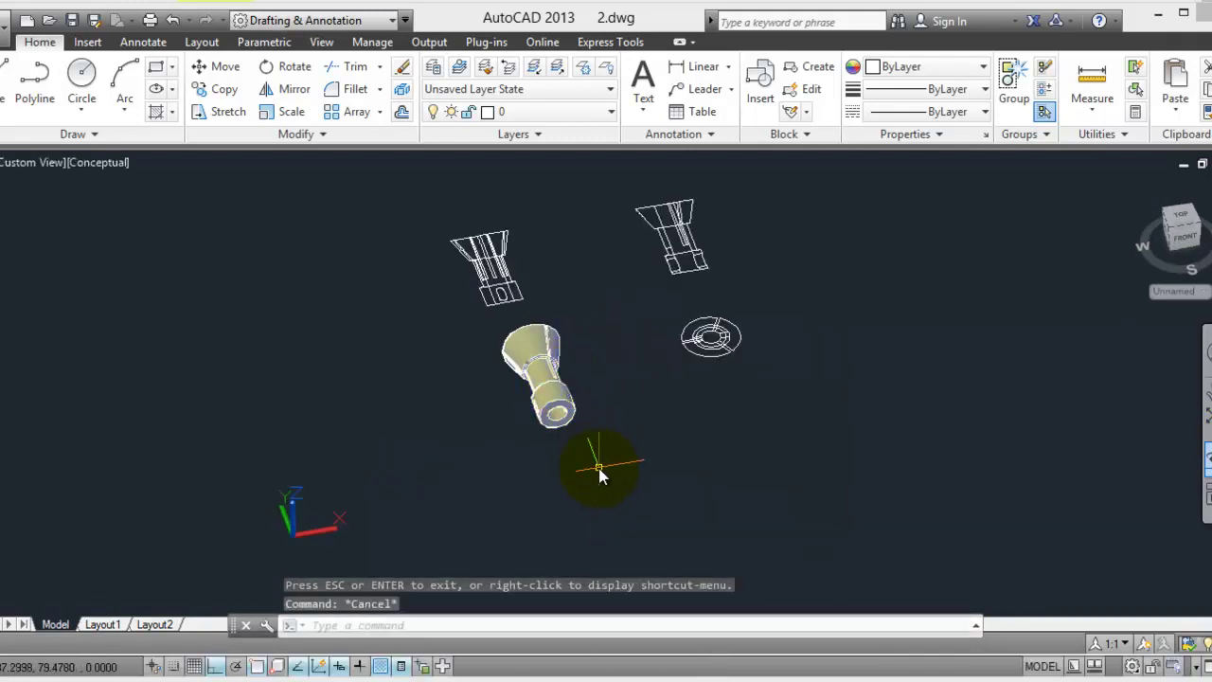
{"action": "left_click", "coordinate": [598, 468]}
{"action": "left_click", "coordinate": [510, 396]}
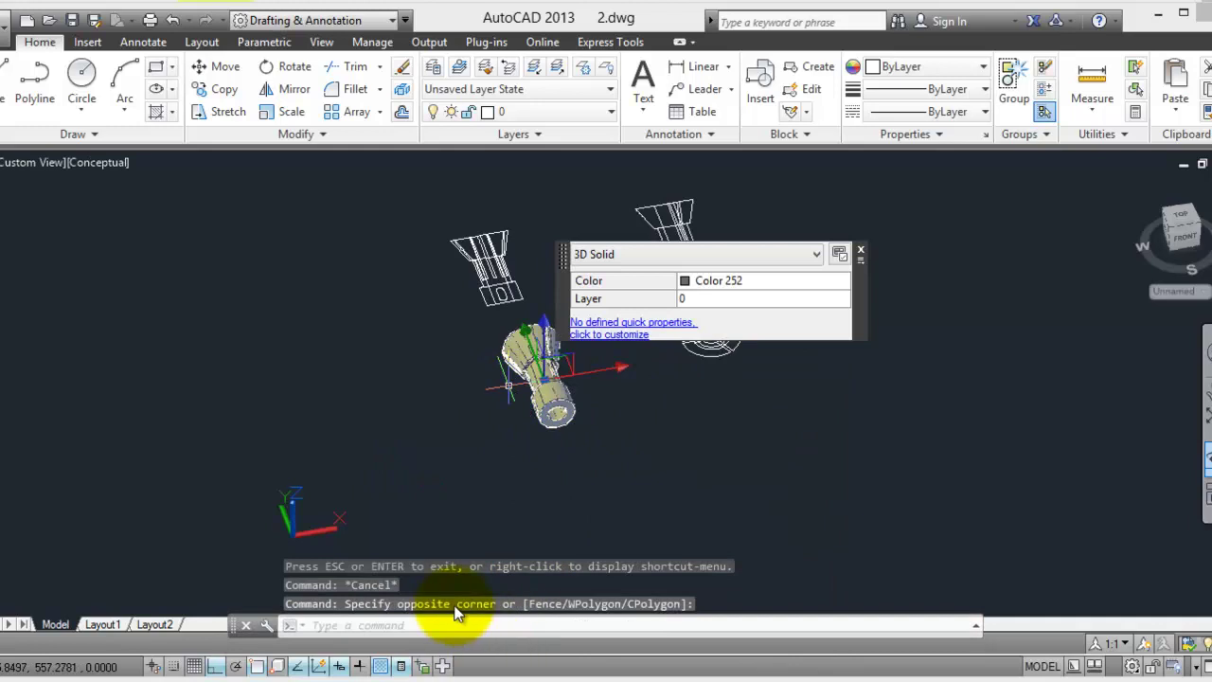
{"action": "left_click", "coordinate": [347, 626]}
{"action": "type", "text": "3DROTATE"}
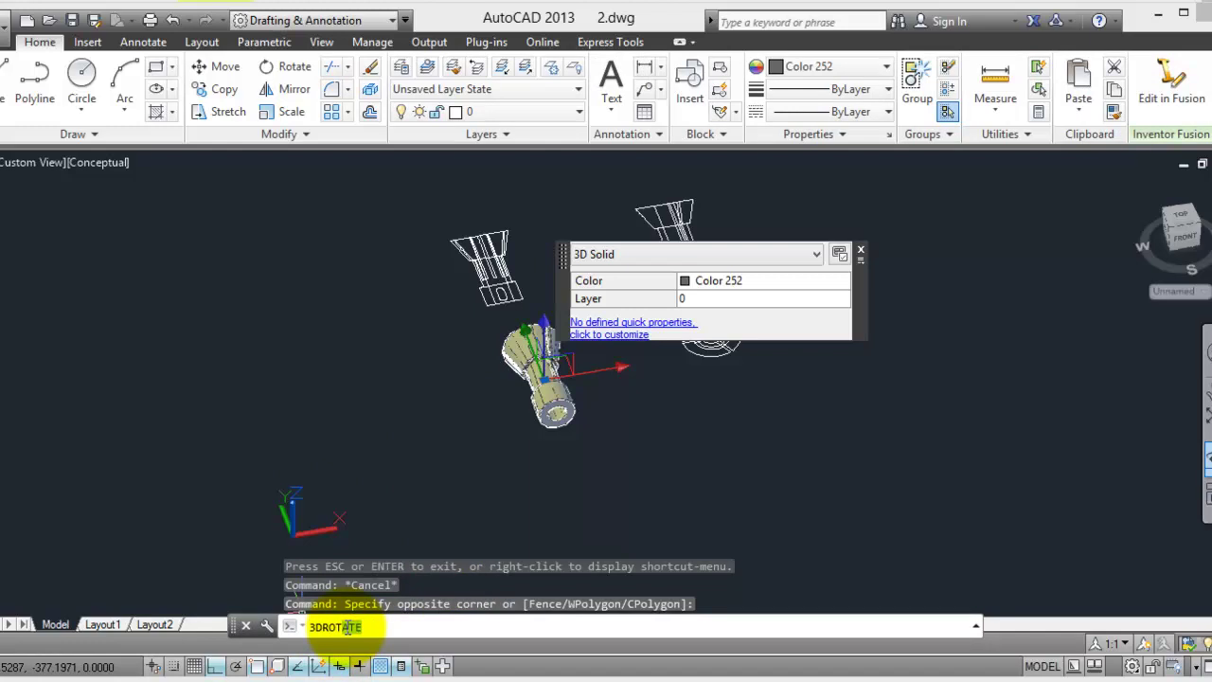
Rotate the collet solid in 3D to reorient it, with ortho mode turned off
{"action": "key", "text": "Return"}
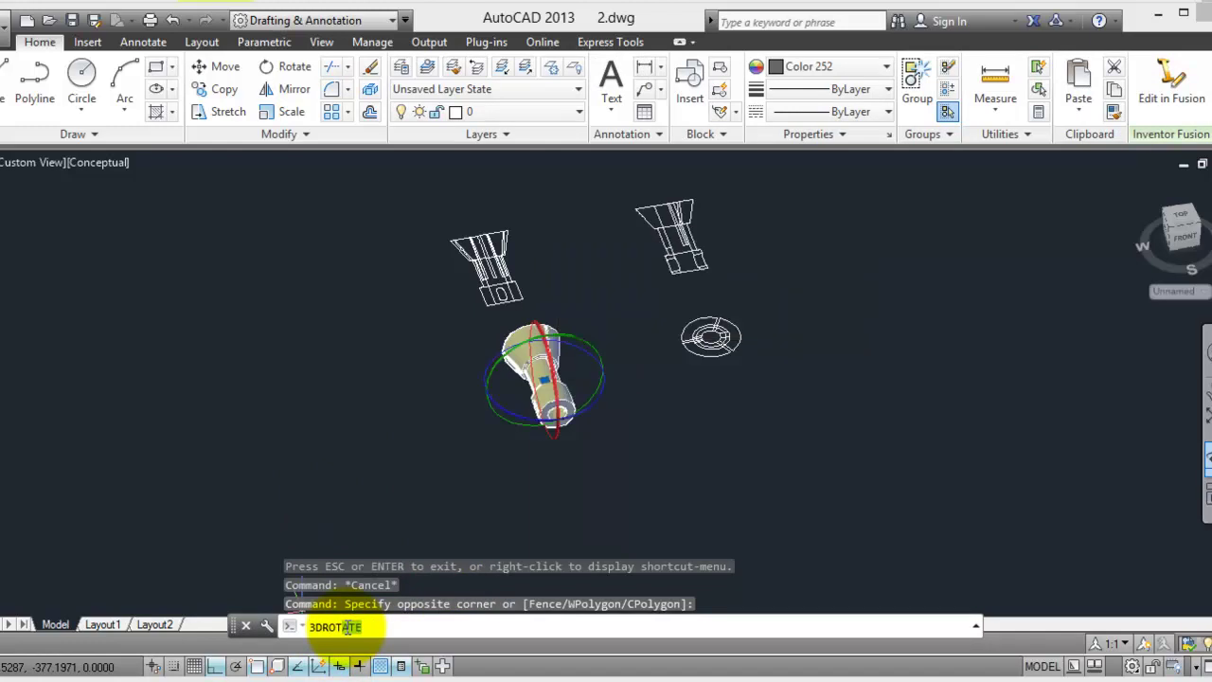
{"action": "middle_click_drag", "start_coordinate": [565, 408], "coordinate": [600, 360], "text": "shift"}
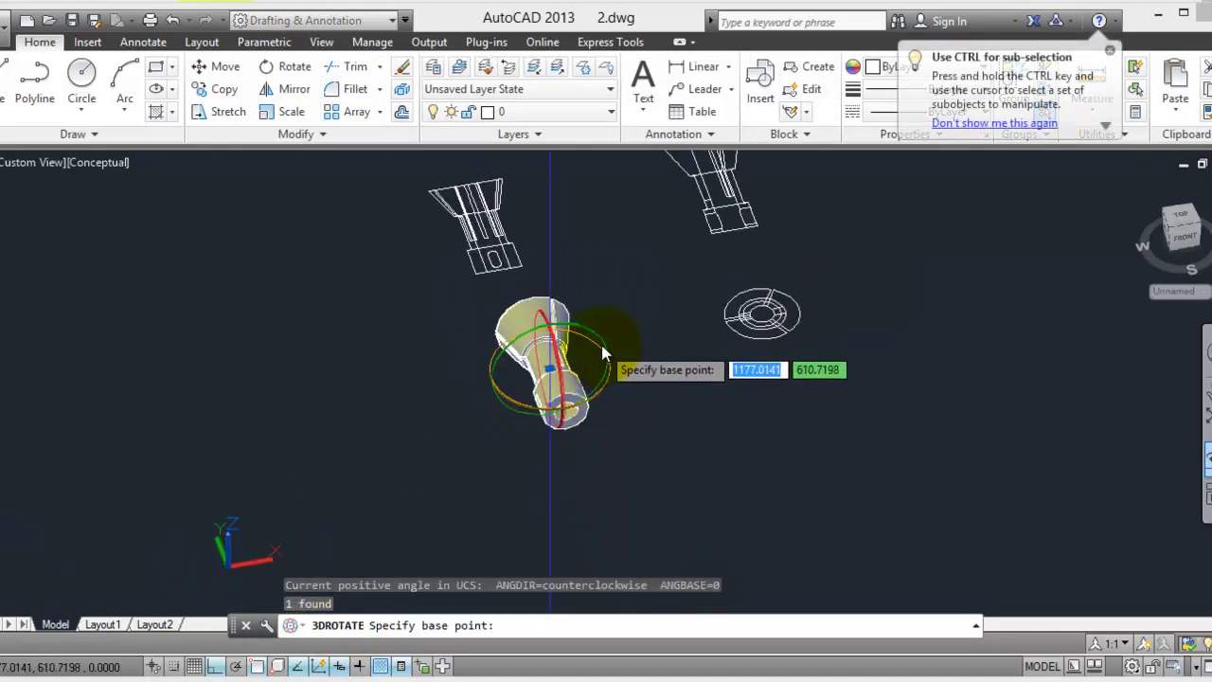
{"action": "left_click", "coordinate": [217, 669]}
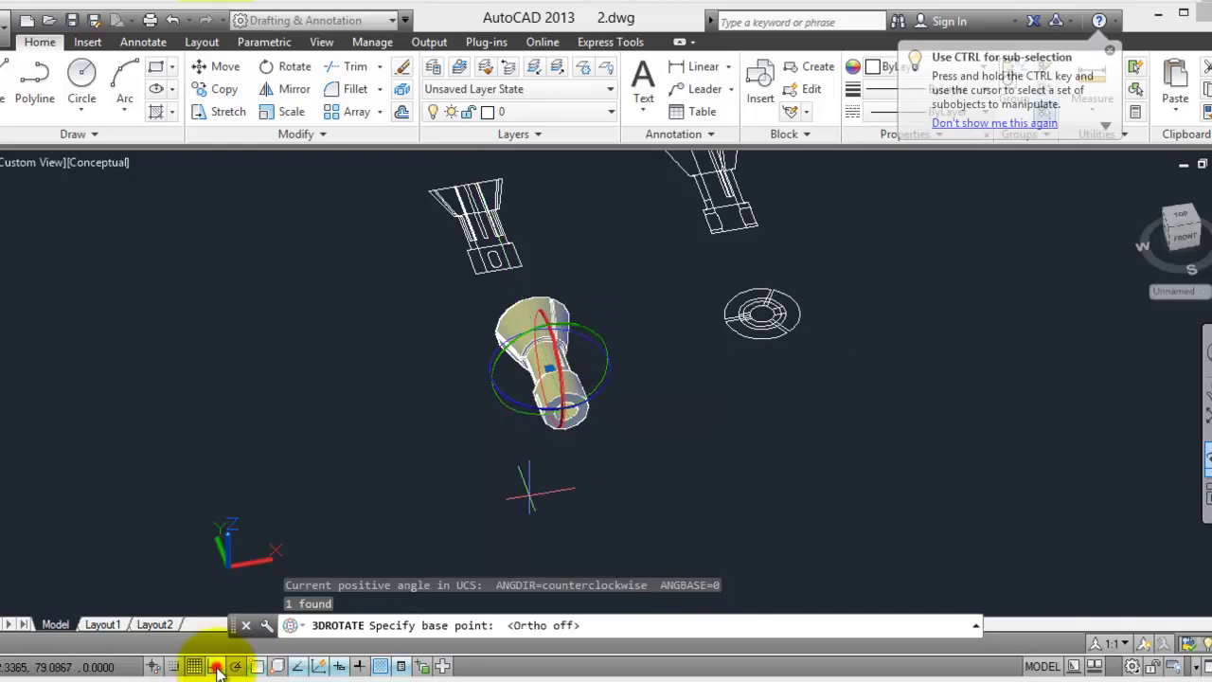
{"action": "left_click", "coordinate": [598, 334]}
{"action": "left_click", "coordinate": [618, 309]}
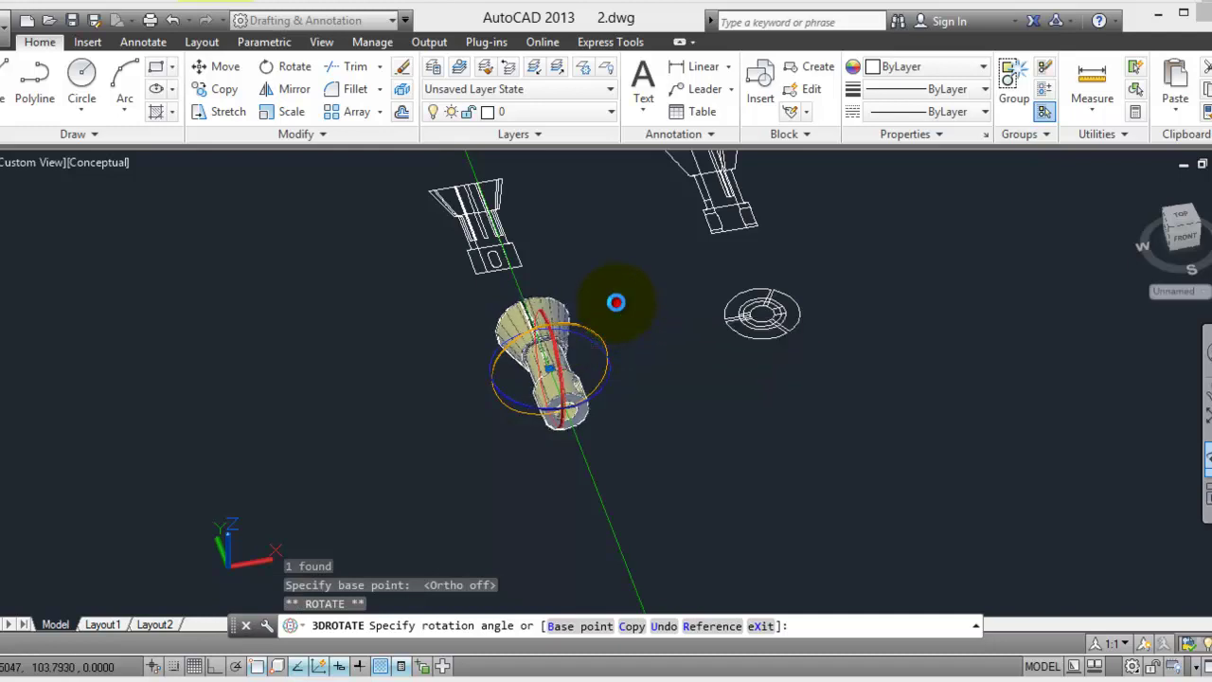
{"action": "left_click", "coordinate": [598, 347]}
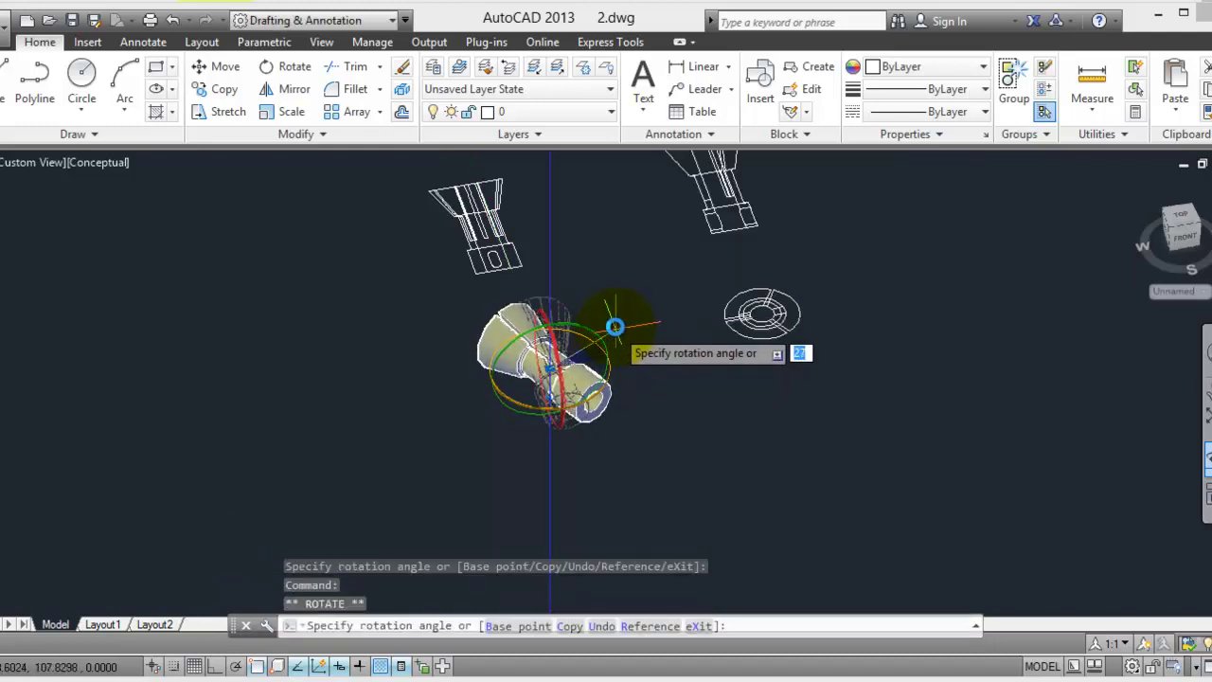
{"action": "left_click", "coordinate": [615, 325]}
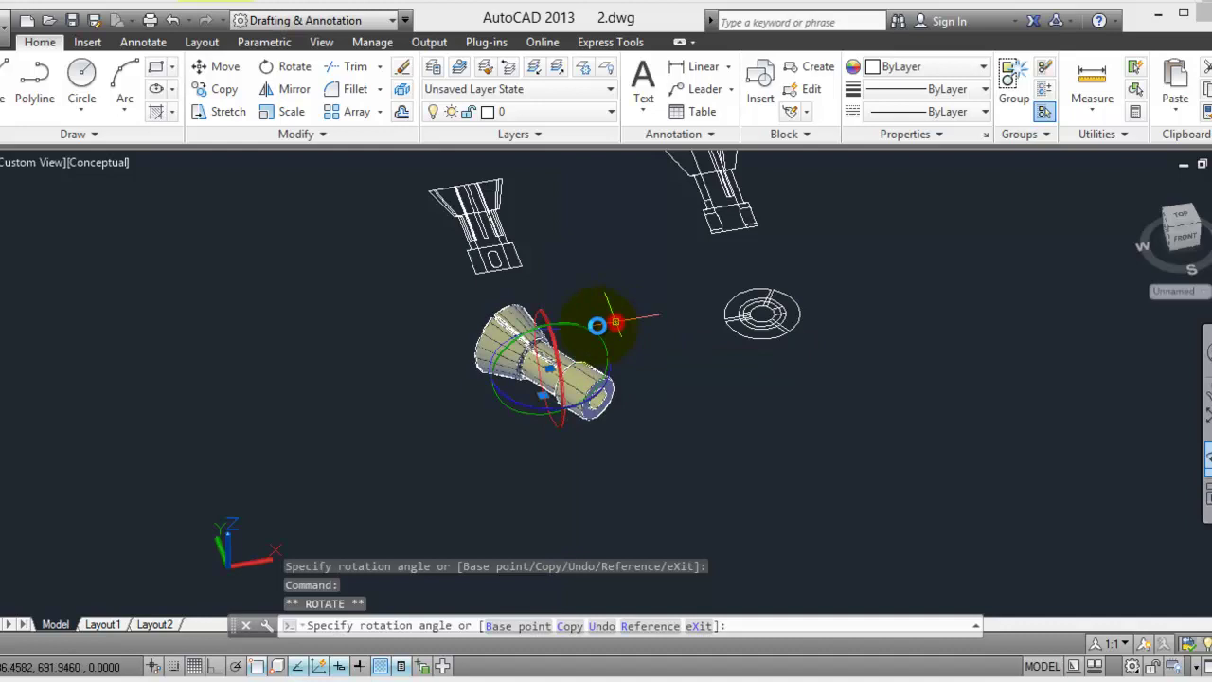
{"action": "left_click", "coordinate": [557, 343]}
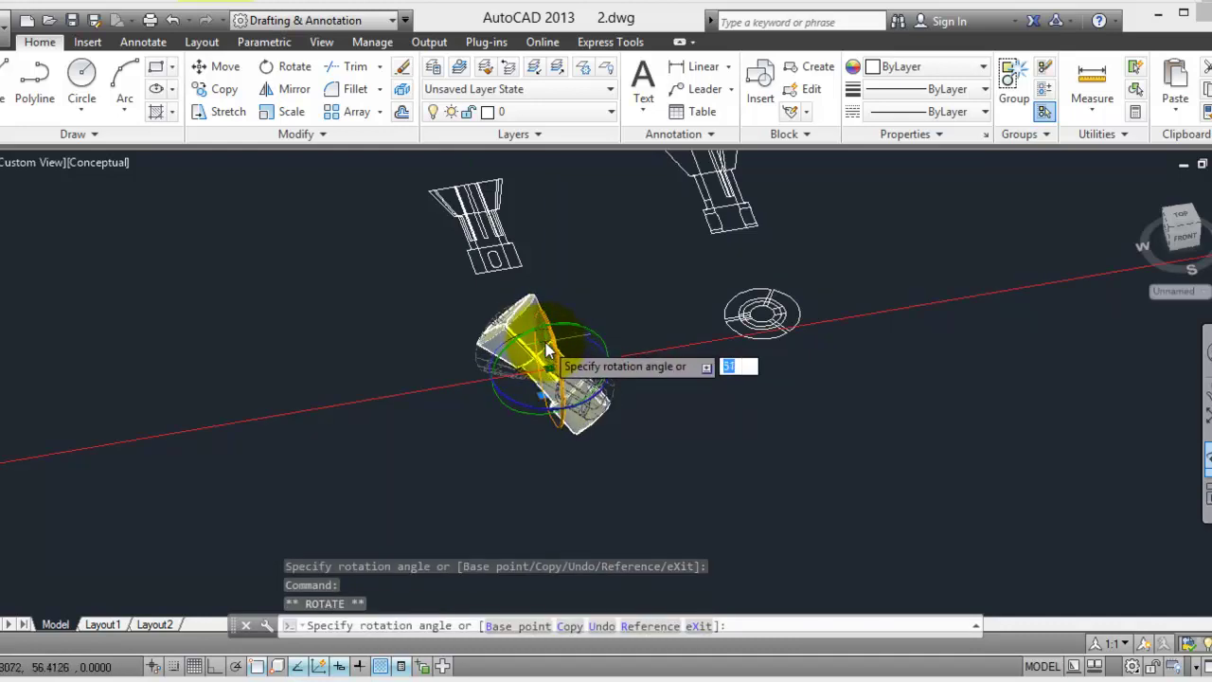
{"action": "left_click", "coordinate": [547, 346]}
{"action": "key", "text": "Escape"}
Switch to the Top view, leaving the circular end view in place after a cancelled move
{"action": "left_click", "coordinate": [23, 164]}
{"action": "left_click", "coordinate": [48, 205]}
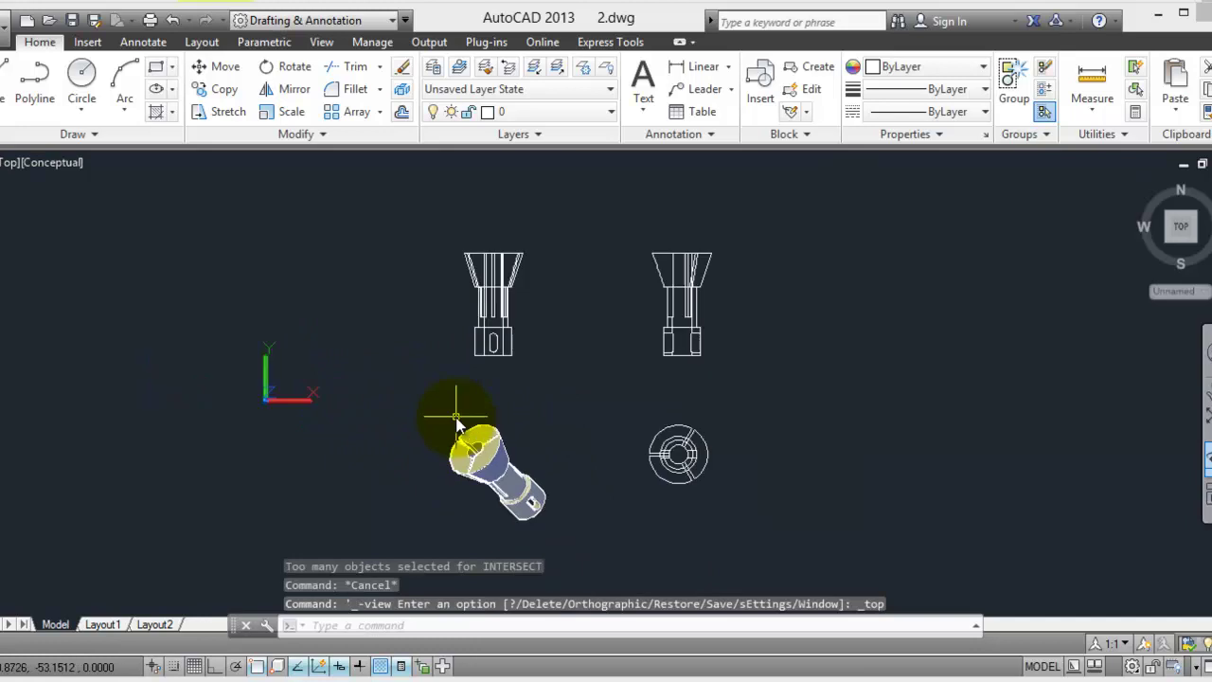
{"action": "scroll", "coordinate": [523, 525], "scroll_direction": "up", "scroll_amount": 2}
{"action": "scroll", "coordinate": [527, 493], "scroll_direction": "down", "scroll_amount": 2}
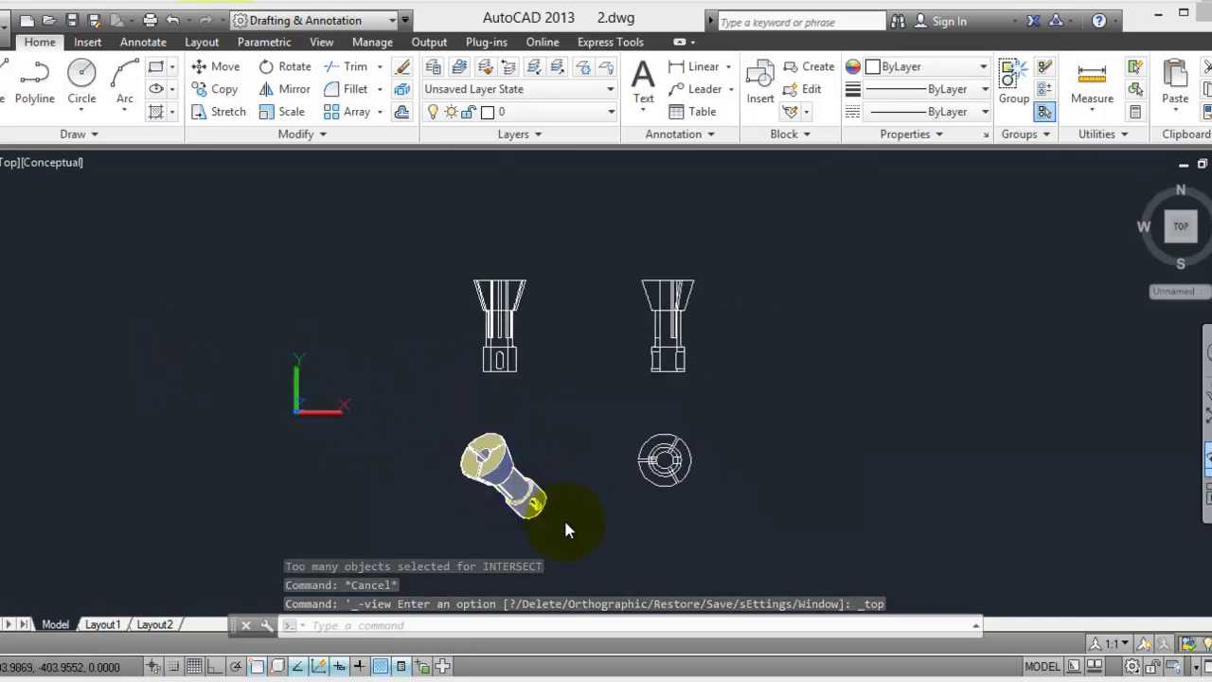
{"action": "left_click", "coordinate": [726, 526]}
{"action": "left_click", "coordinate": [622, 403]}
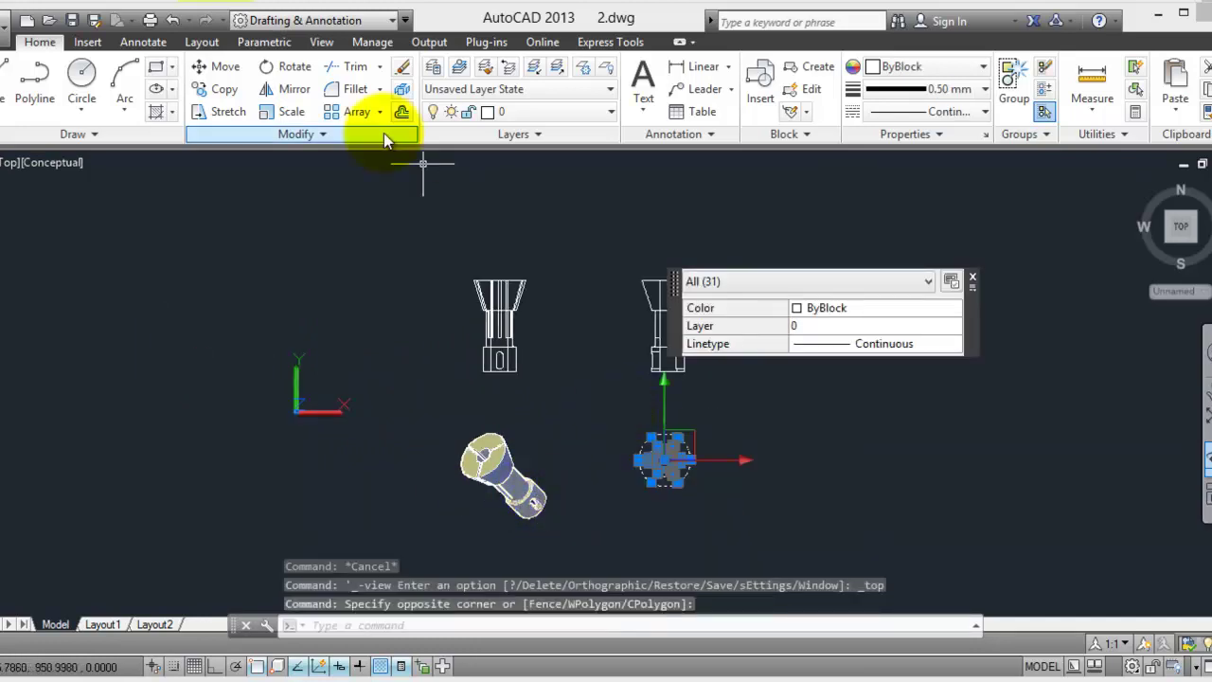
{"action": "left_click", "coordinate": [220, 66]}
{"action": "left_click", "coordinate": [753, 459]}
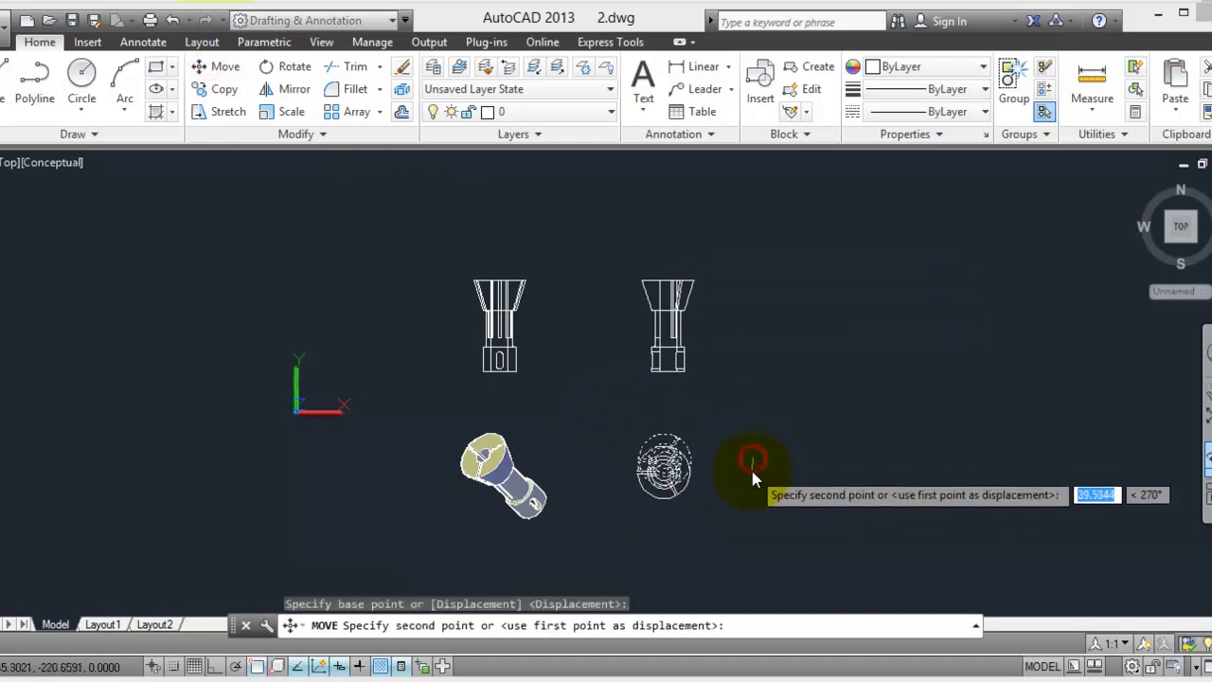
{"action": "key", "text": "Escape"}
Save the drawing and bring up the Layer Properties Manager
{"action": "left_click", "coordinate": [72, 19]}
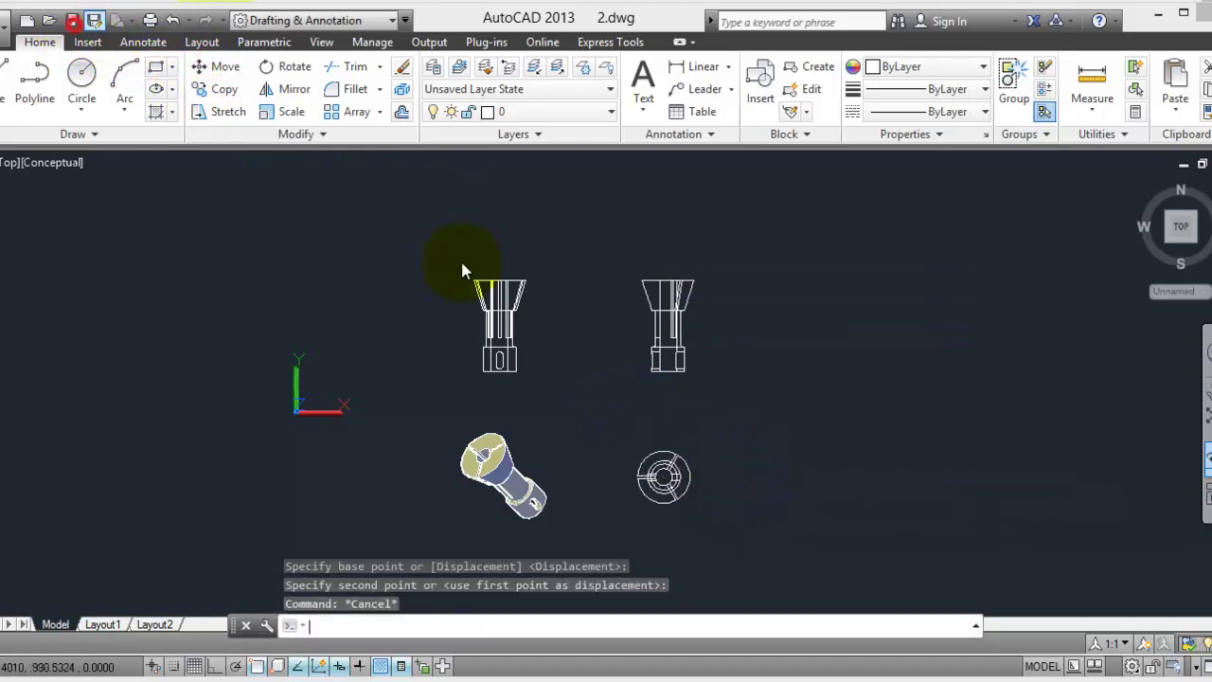
{"action": "scroll", "coordinate": [621, 473], "scroll_direction": "up", "scroll_amount": 2}
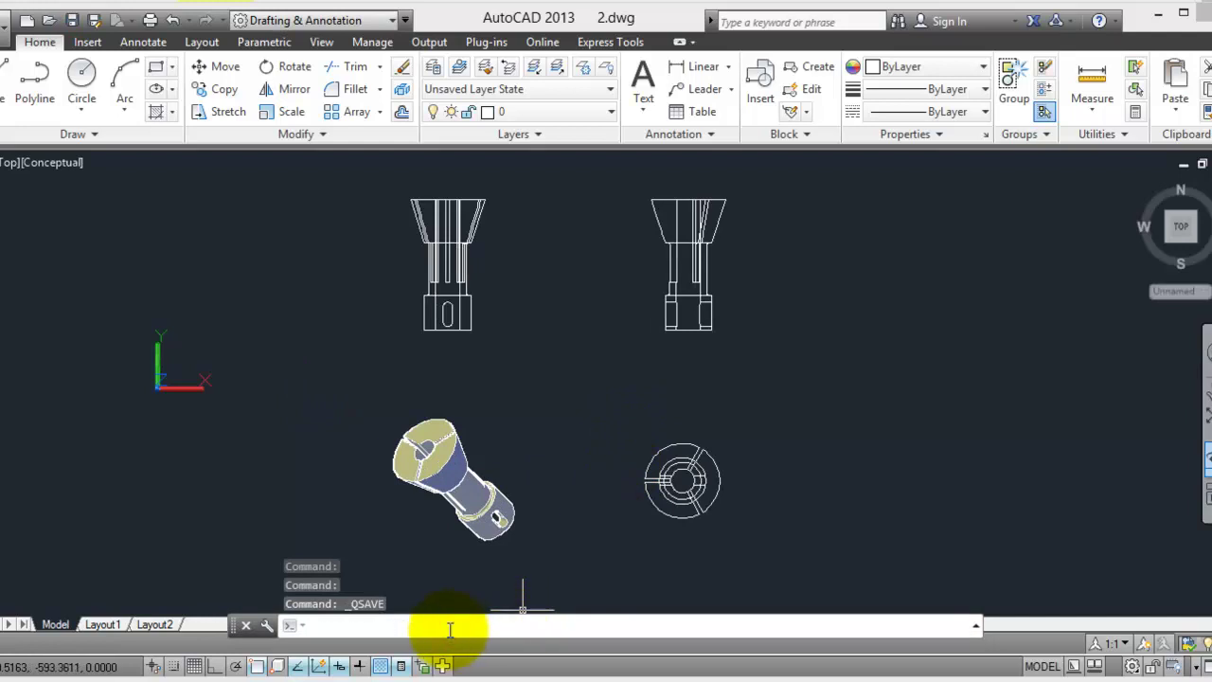
{"action": "type", "text": "LAYER"}
{"action": "key", "text": "Return"}
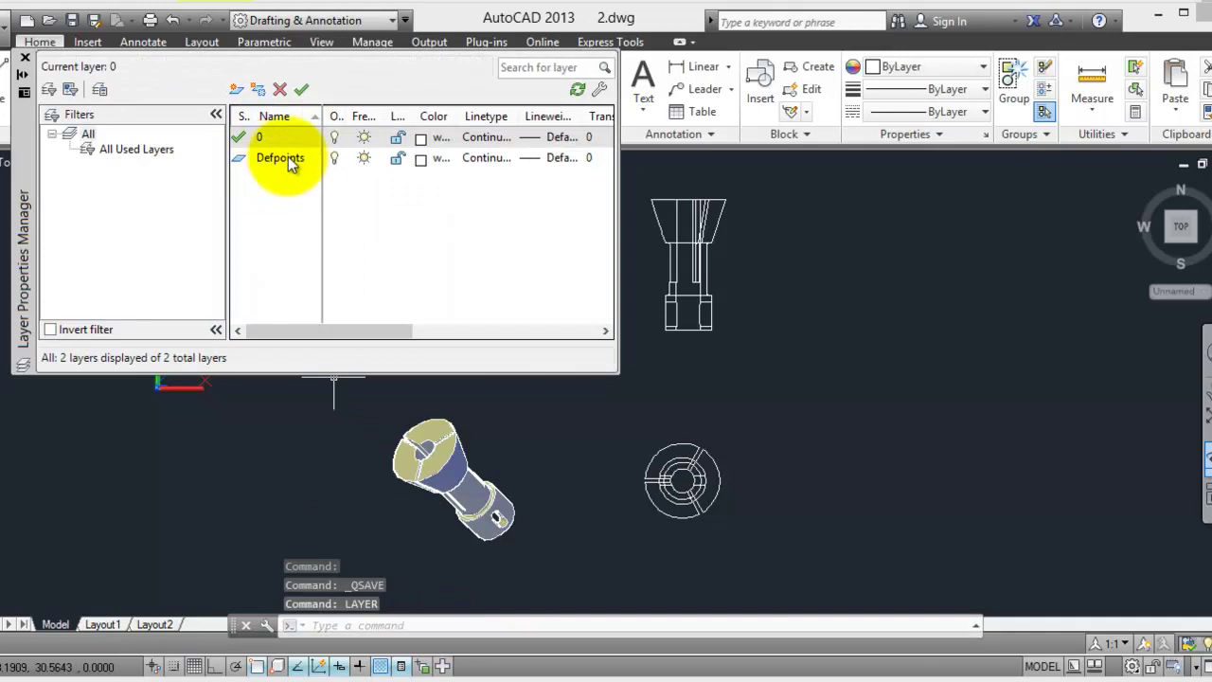
Add a new layer named DIMENSION with colour 253
{"action": "left_click", "coordinate": [236, 92]}
{"action": "type", "text": "DIMENSION"}
{"action": "key", "text": "Return"}
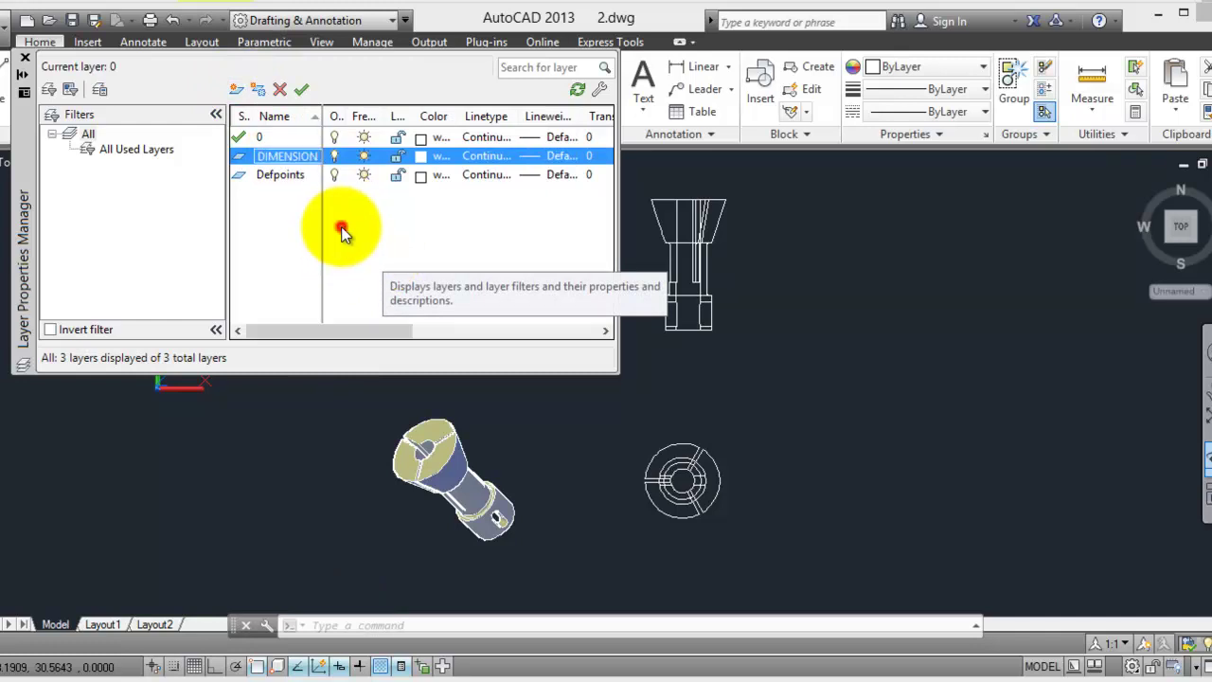
{"action": "left_click", "coordinate": [423, 158]}
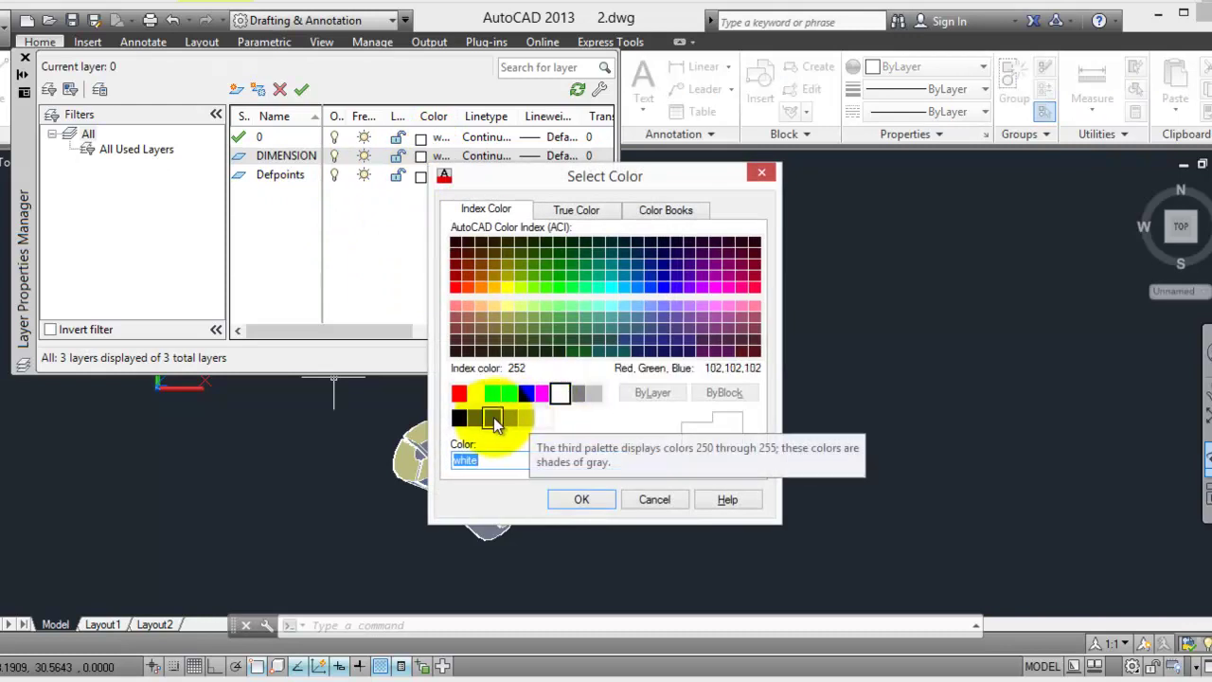
{"action": "left_click", "coordinate": [493, 417]}
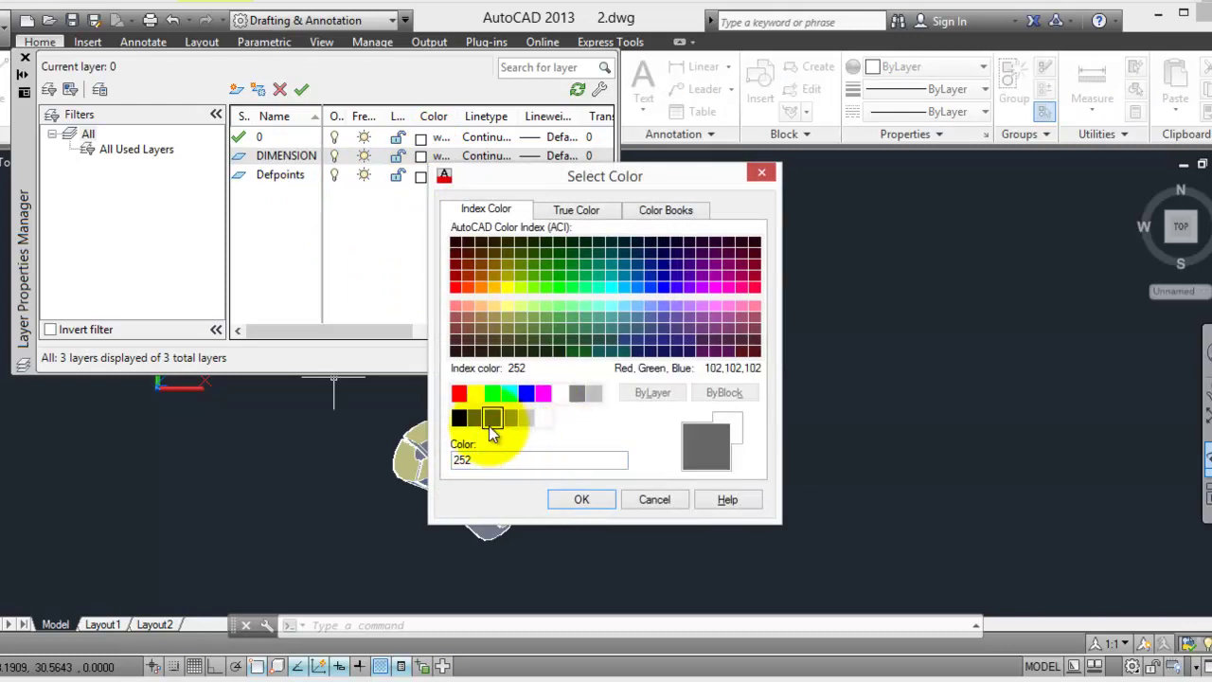
{"action": "left_click", "coordinate": [509, 418]}
{"action": "left_click", "coordinate": [582, 501]}
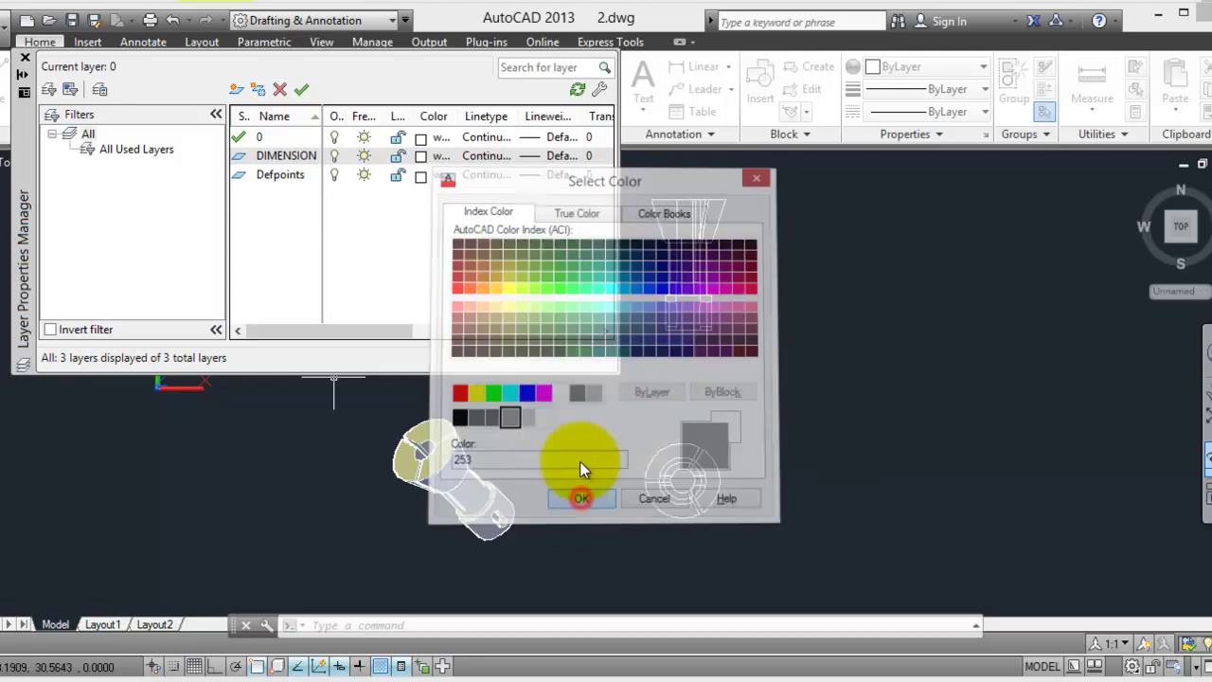
Give the DIMENSION layer a 0.30 mm lineweight and transparency 40
{"action": "left_click", "coordinate": [528, 155]}
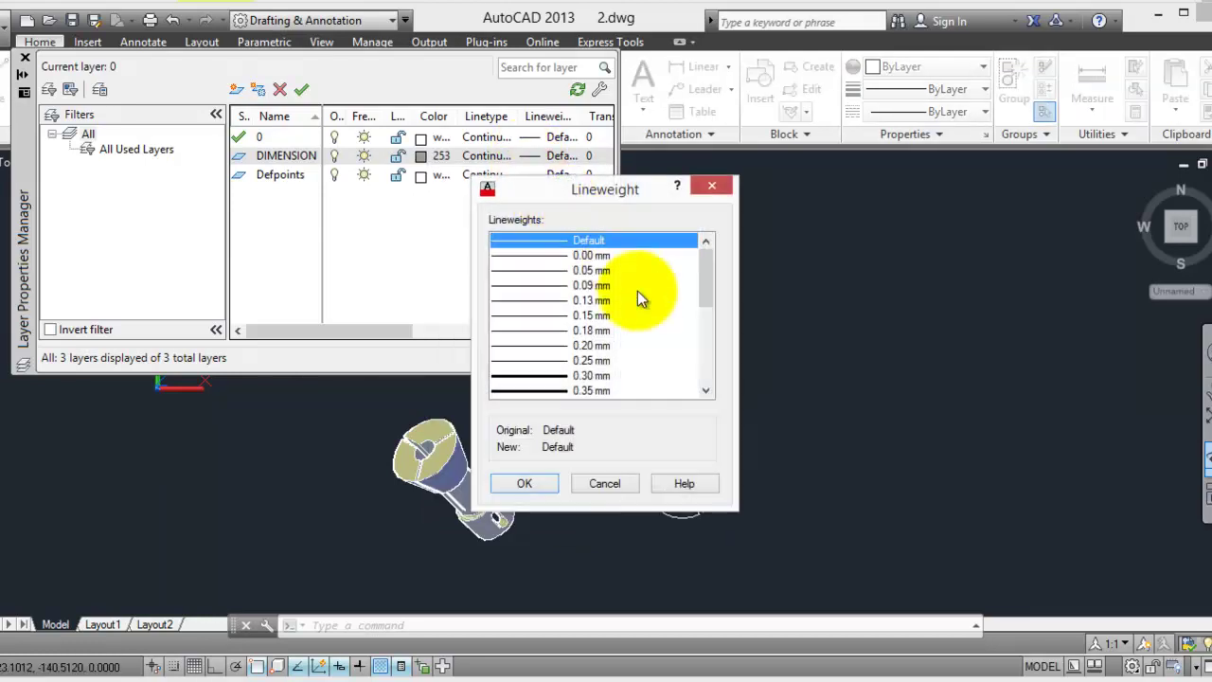
{"action": "left_click", "coordinate": [589, 375]}
{"action": "left_click", "coordinate": [536, 482]}
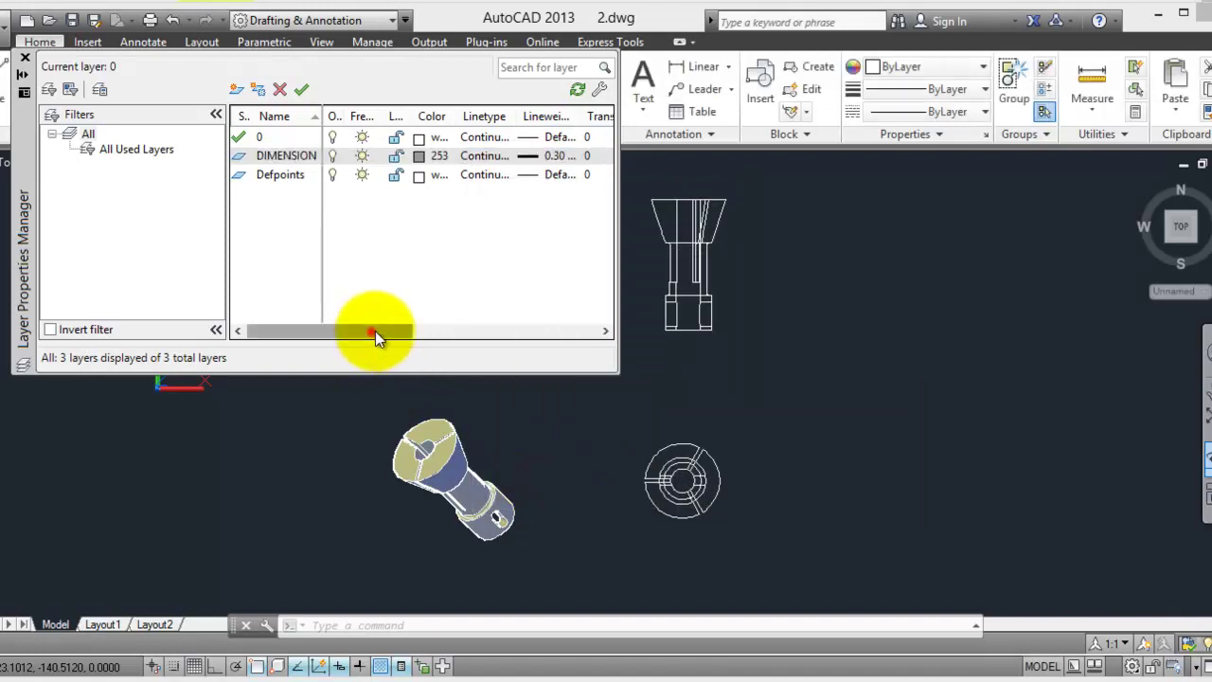
{"action": "left_click_drag", "start_coordinate": [375, 331], "coordinate": [402, 331]}
{"action": "left_click", "coordinate": [545, 158]}
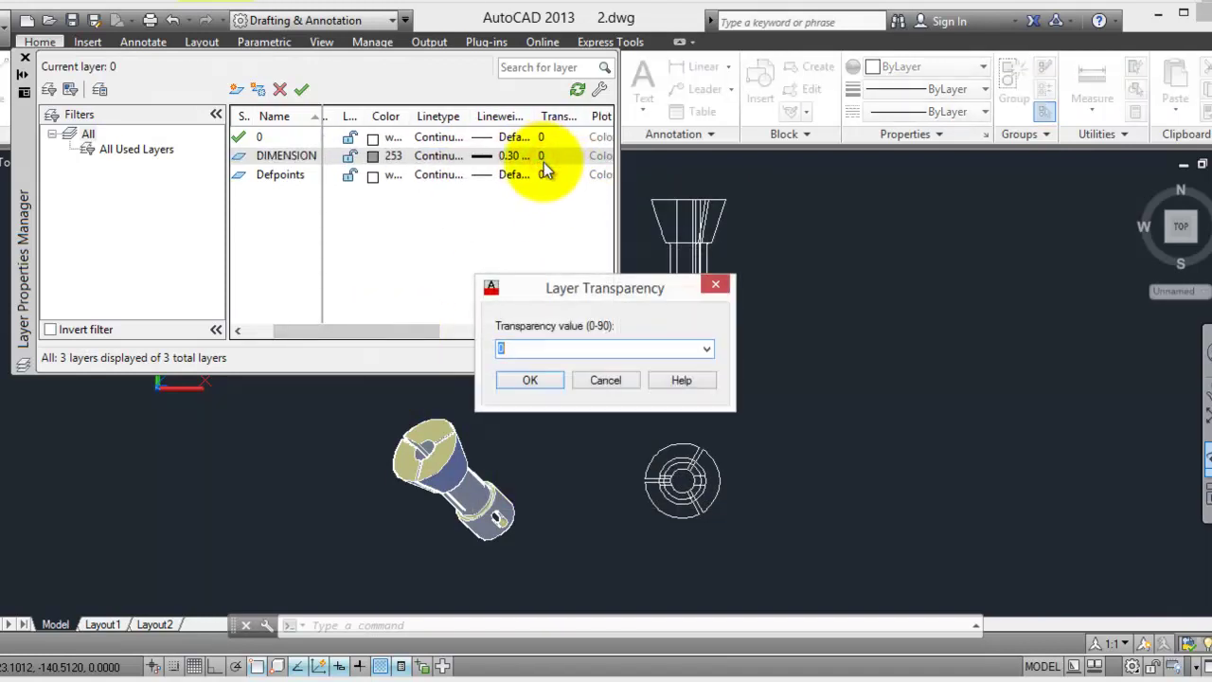
{"action": "type", "text": "40"}
{"action": "left_click", "coordinate": [536, 380]}
{"action": "left_click", "coordinate": [26, 58]}
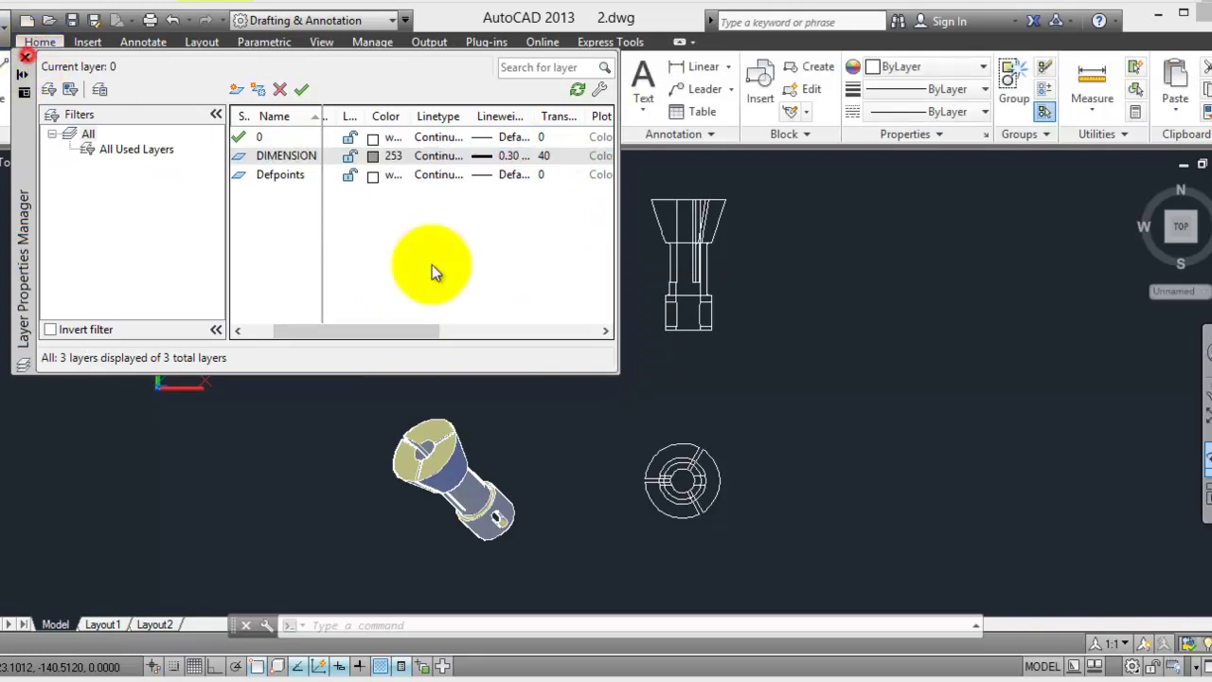
Save the drawing
{"action": "scroll", "coordinate": [625, 391], "scroll_direction": "down", "scroll_amount": 2}
{"action": "left_click", "coordinate": [71, 20]}
{"action": "scroll", "coordinate": [494, 411], "scroll_direction": "up", "scroll_amount": 2}
{"action": "scroll", "coordinate": [494, 412], "scroll_direction": "up", "scroll_amount": 2}
{"action": "scroll", "coordinate": [492, 417], "scroll_direction": "down", "scroll_amount": 2}
{"action": "scroll", "coordinate": [498, 426], "scroll_direction": "down", "scroll_amount": 2}
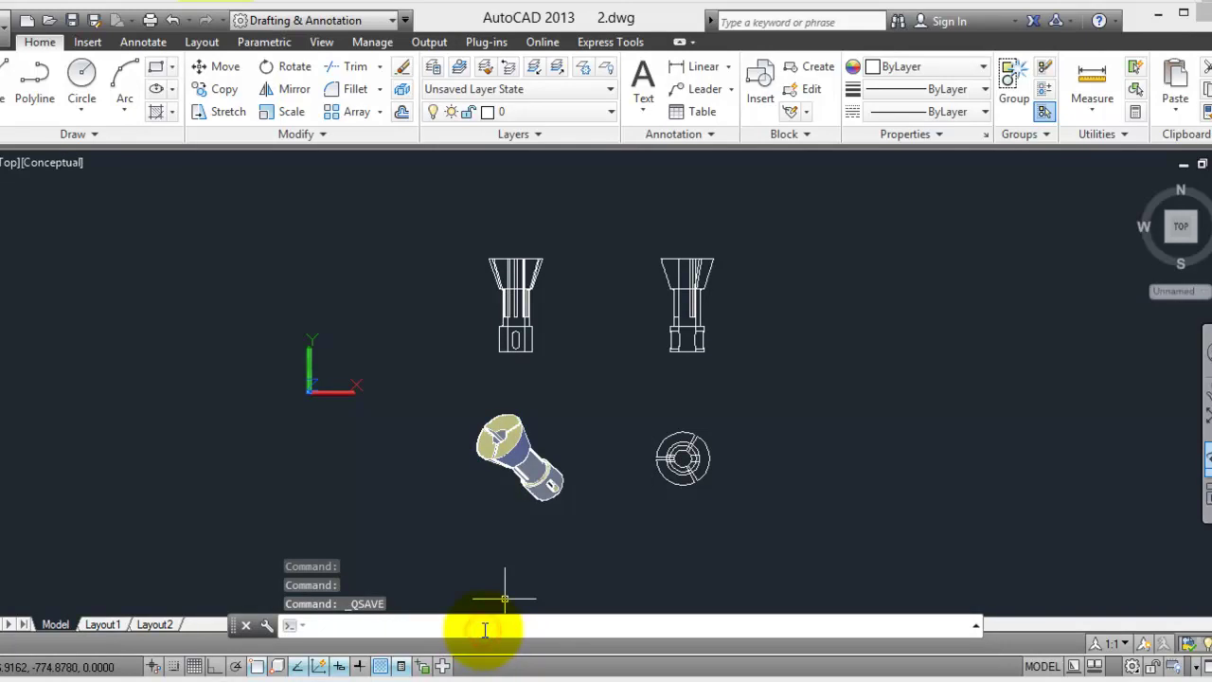
Make DIMENSION the current layer in the Layer Properties Manager
{"action": "type", "text": "ER"}
{"action": "key", "text": "Return"}
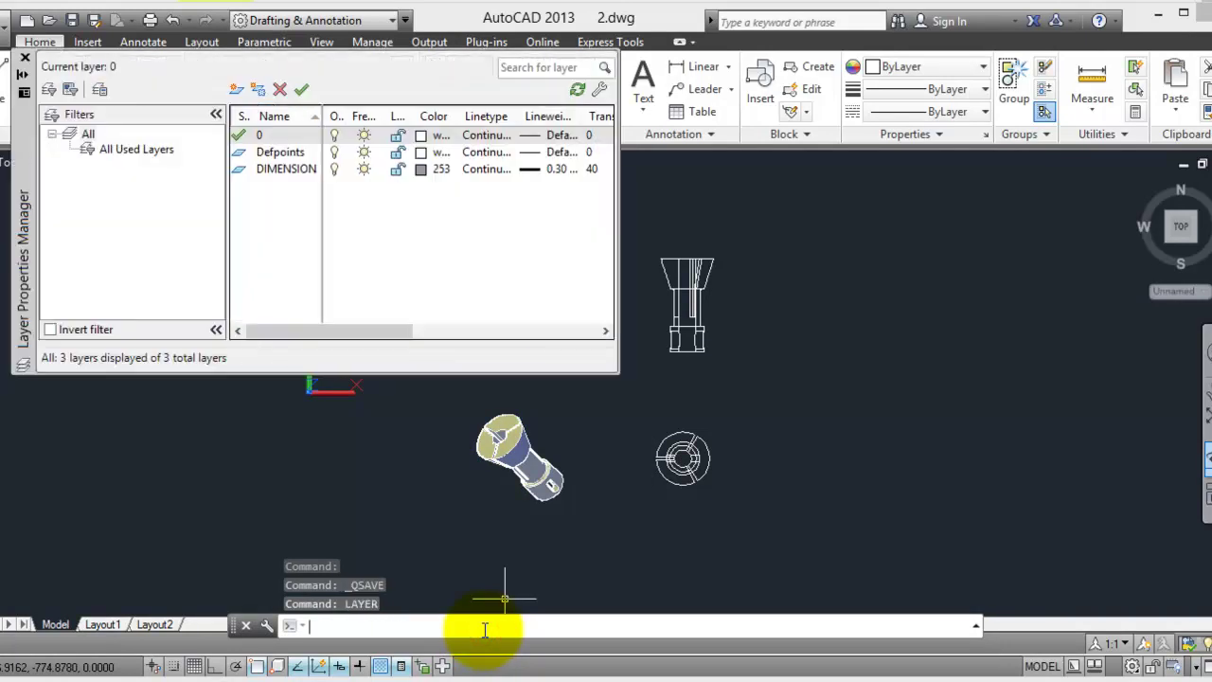
{"action": "double_click", "coordinate": [241, 170]}
{"action": "mouse_move", "coordinate": [358, 331]}
{"action": "left_mouse_down"}
{"action": "mouse_move", "coordinate": [426, 332]}
{"action": "mouse_move", "coordinate": [341, 339]}
{"action": "left_mouse_up"}
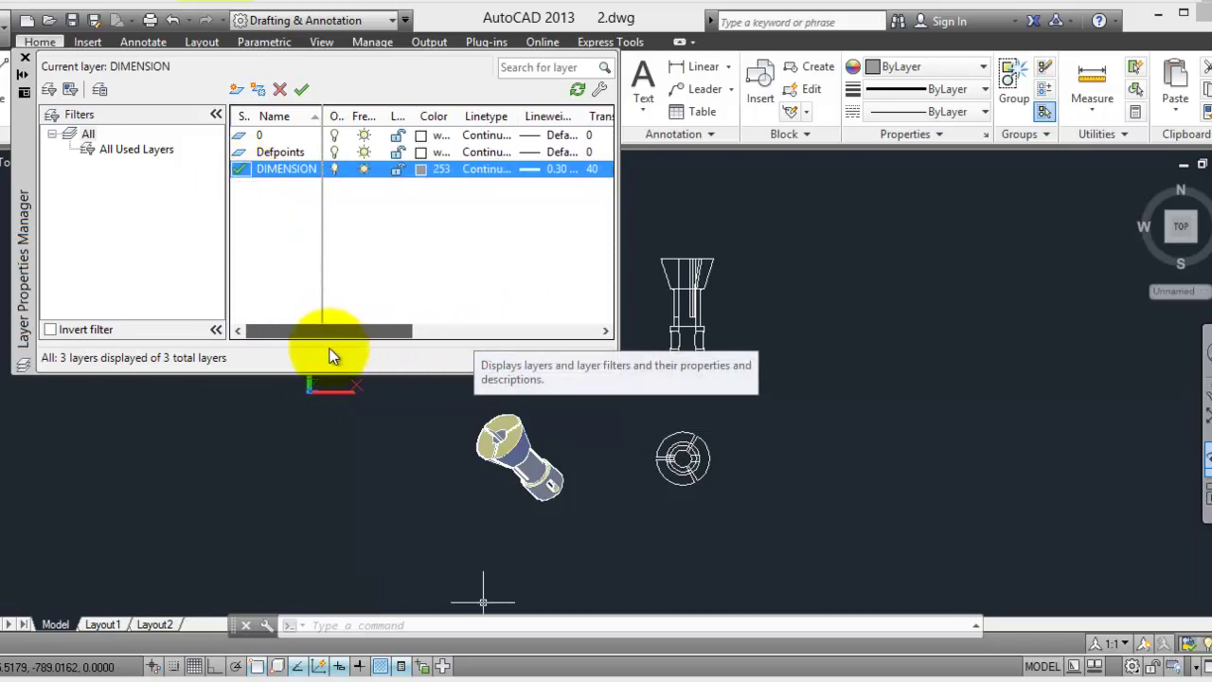
{"action": "left_click", "coordinate": [25, 60]}
{"action": "key", "text": "Escape"}
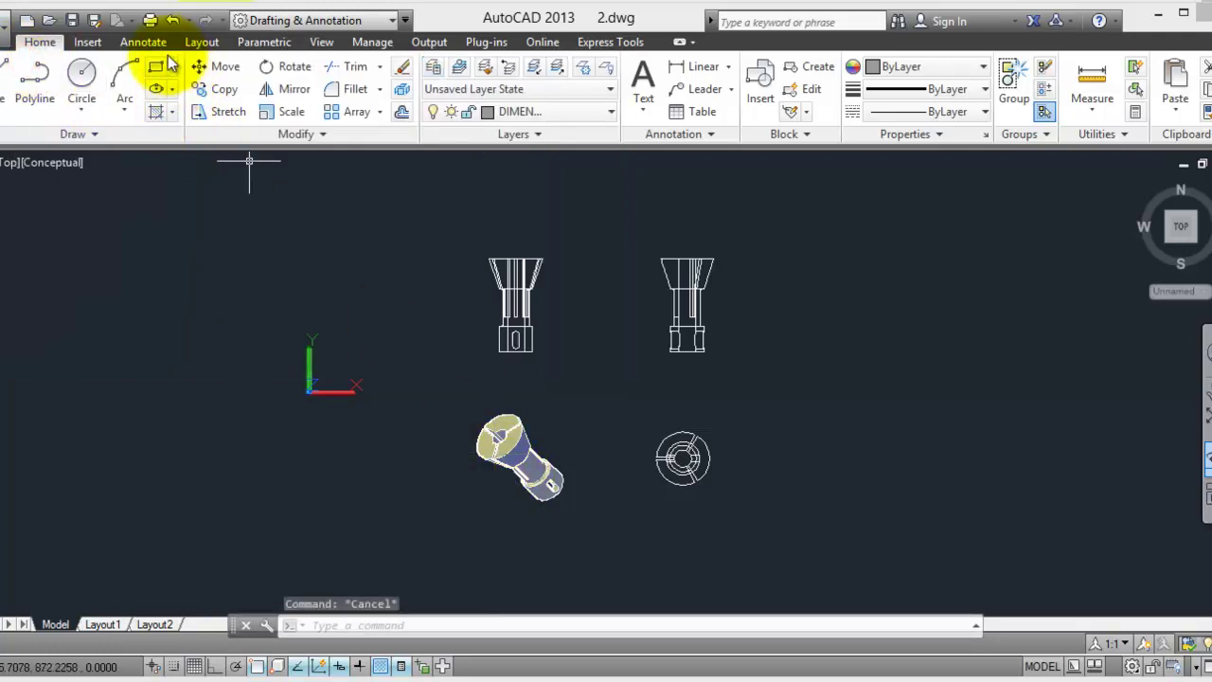
Open the text style settings from the Annotate tools and close them without changes
{"action": "left_click", "coordinate": [126, 41]}
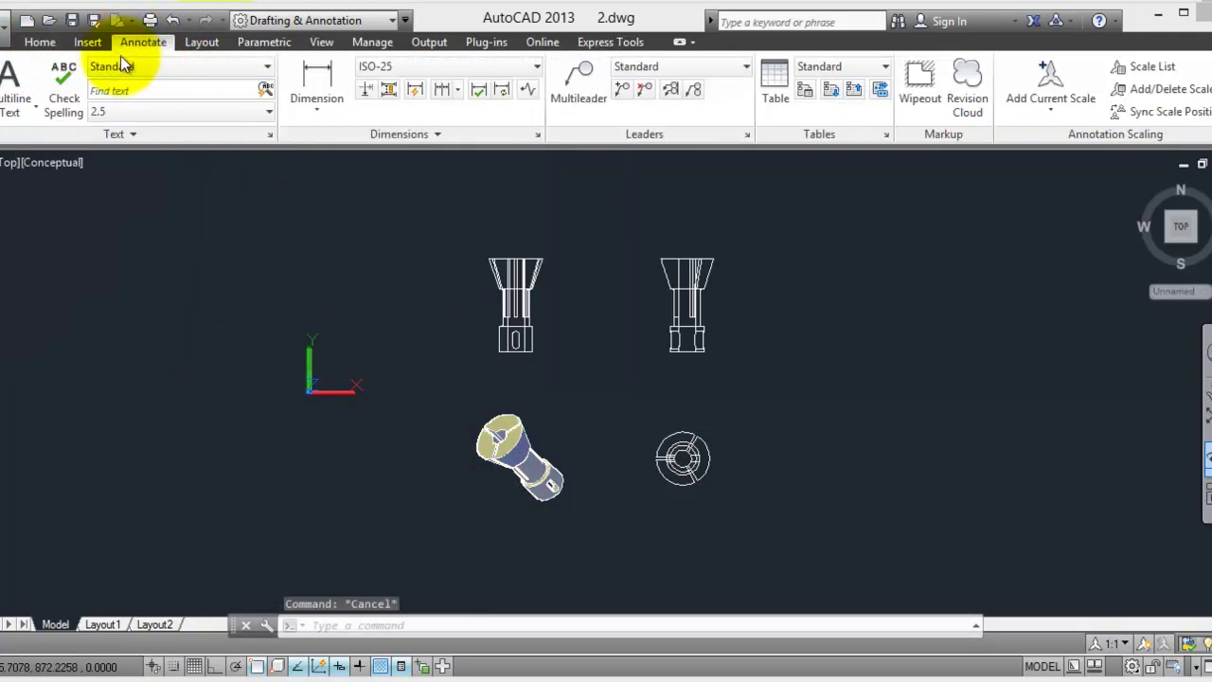
{"action": "left_click", "coordinate": [149, 69]}
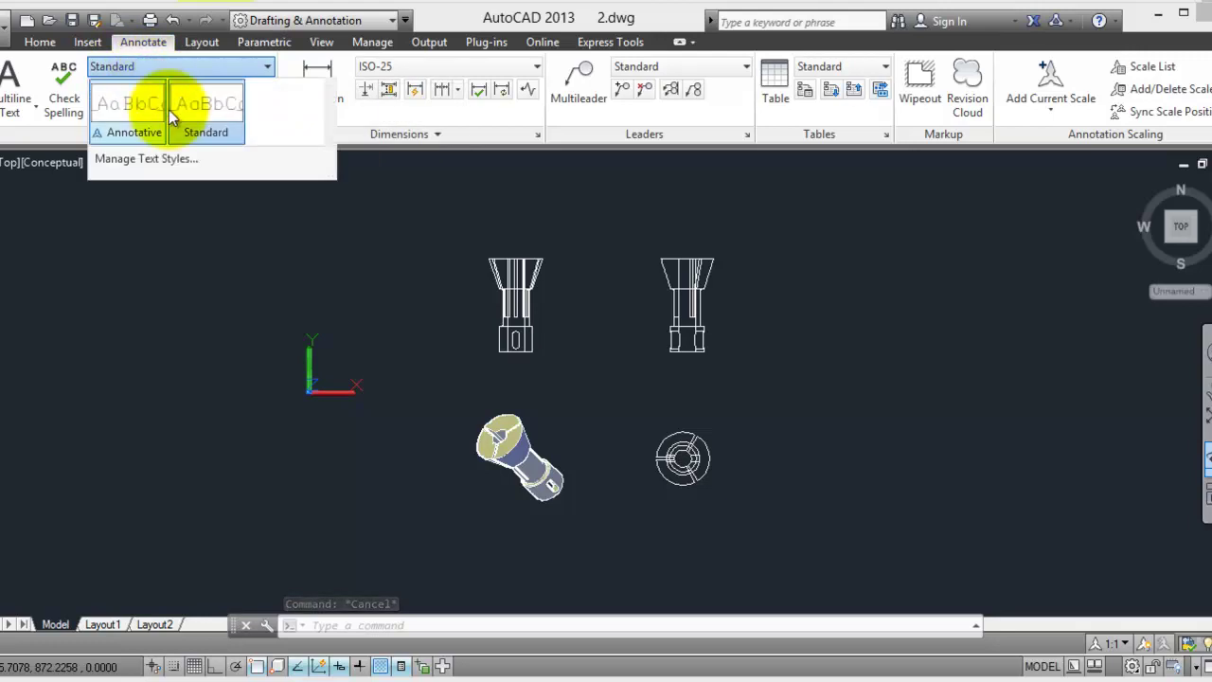
{"action": "left_click", "coordinate": [164, 158]}
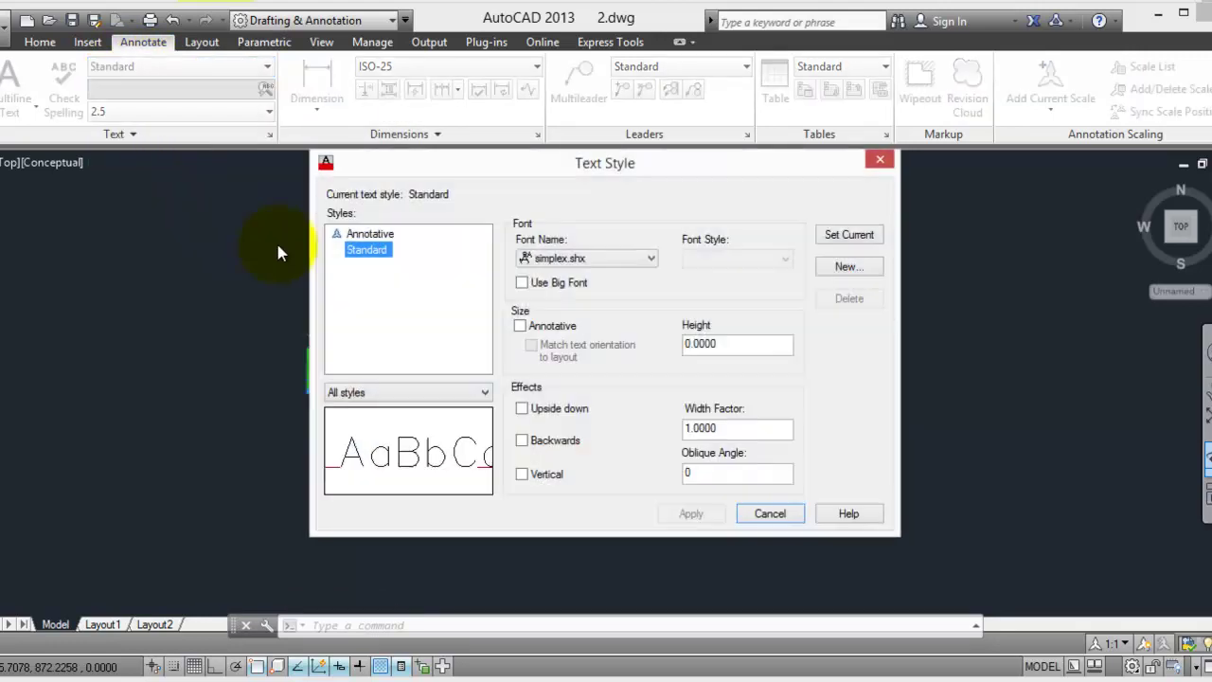
{"action": "left_click", "coordinate": [769, 512]}
Place a 200 linear dimension across the collet top, with its line above the top
{"action": "left_click", "coordinate": [317, 80]}
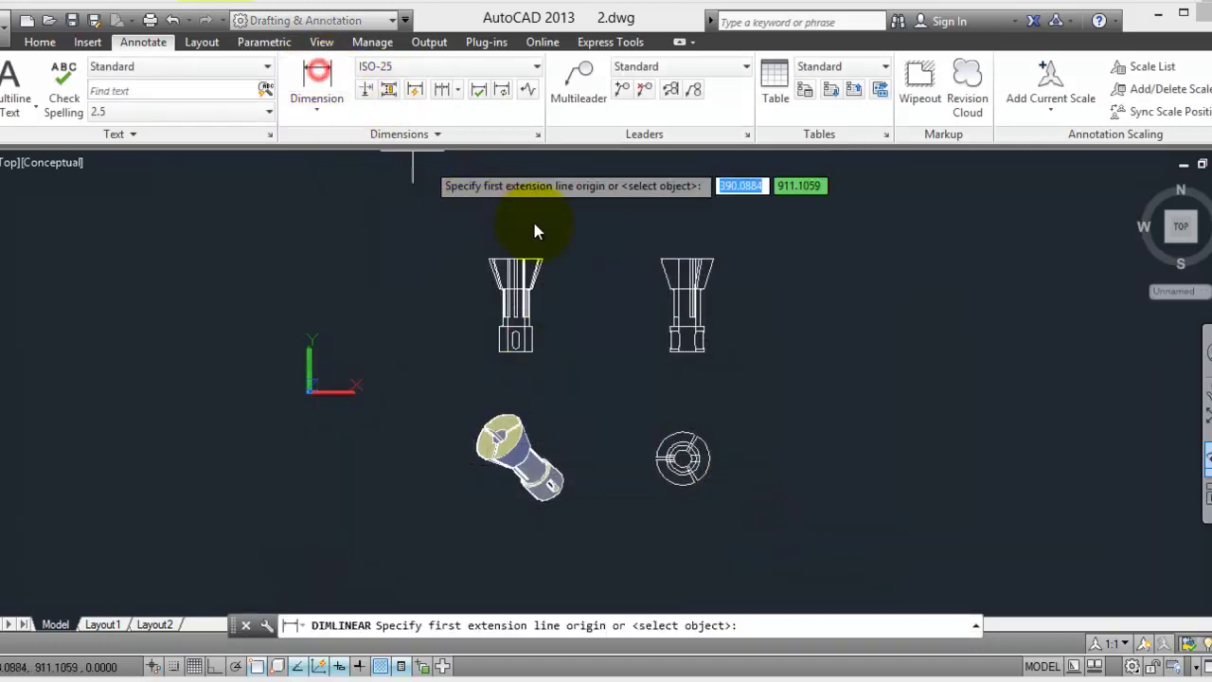
{"action": "scroll", "coordinate": [516, 235], "scroll_direction": "up", "scroll_amount": 4}
{"action": "scroll", "coordinate": [492, 242], "scroll_direction": "up", "scroll_amount": 5}
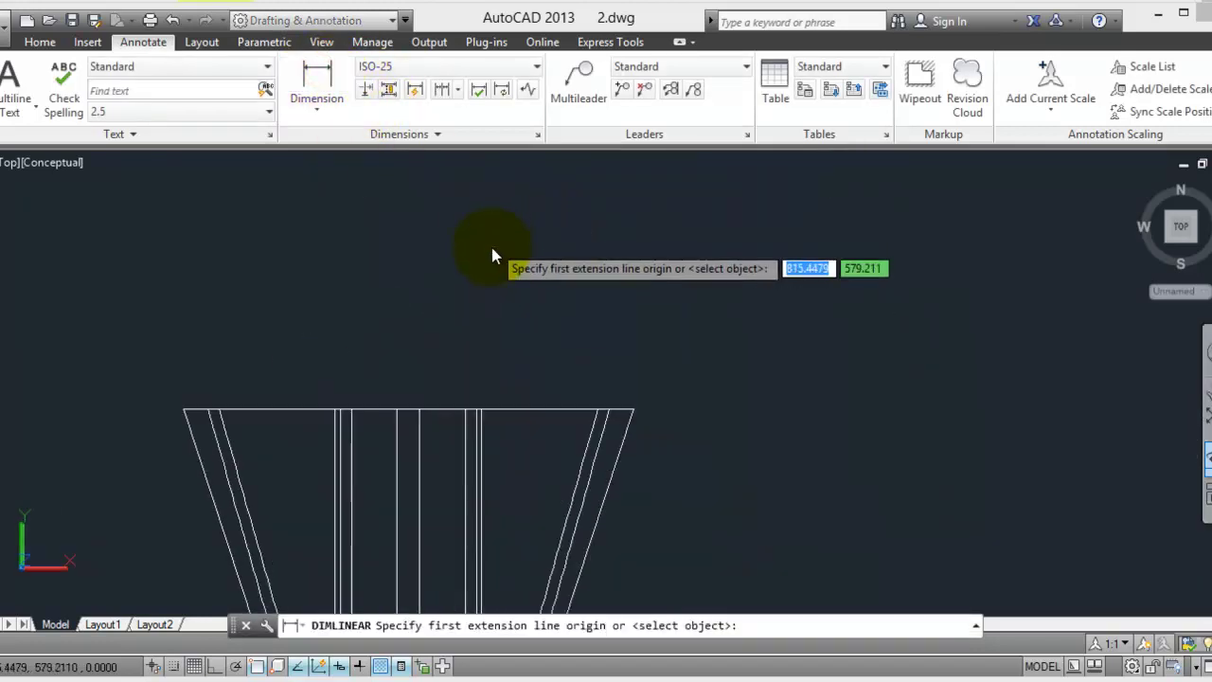
{"action": "left_click", "coordinate": [629, 408]}
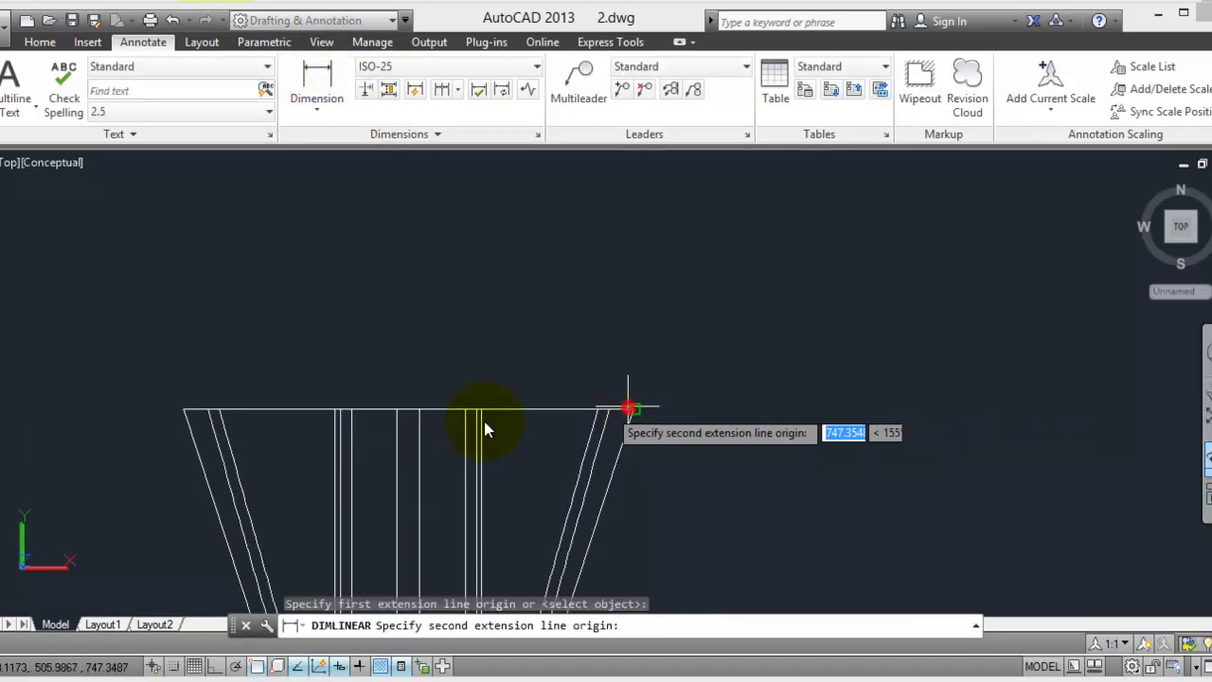
{"action": "left_click", "coordinate": [178, 411]}
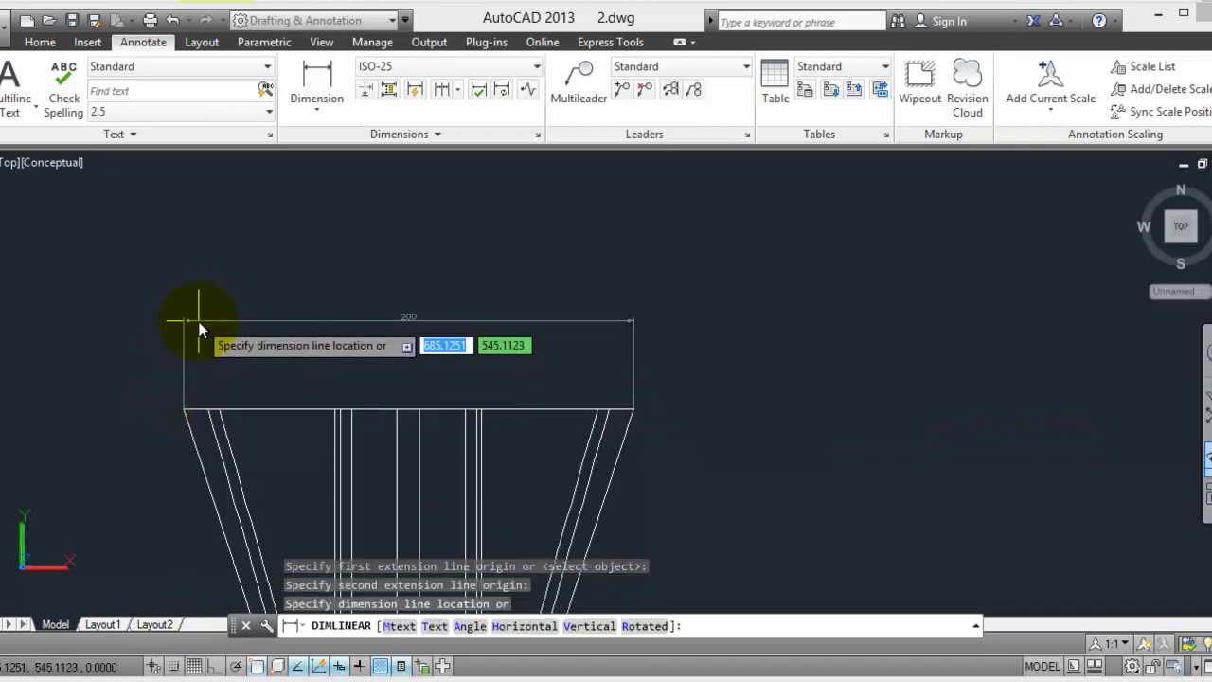
{"action": "left_click", "coordinate": [197, 324]}
{"action": "scroll", "coordinate": [619, 303], "scroll_direction": "down", "scroll_amount": 3}
{"action": "scroll", "coordinate": [620, 303], "scroll_direction": "down", "scroll_amount": 3}
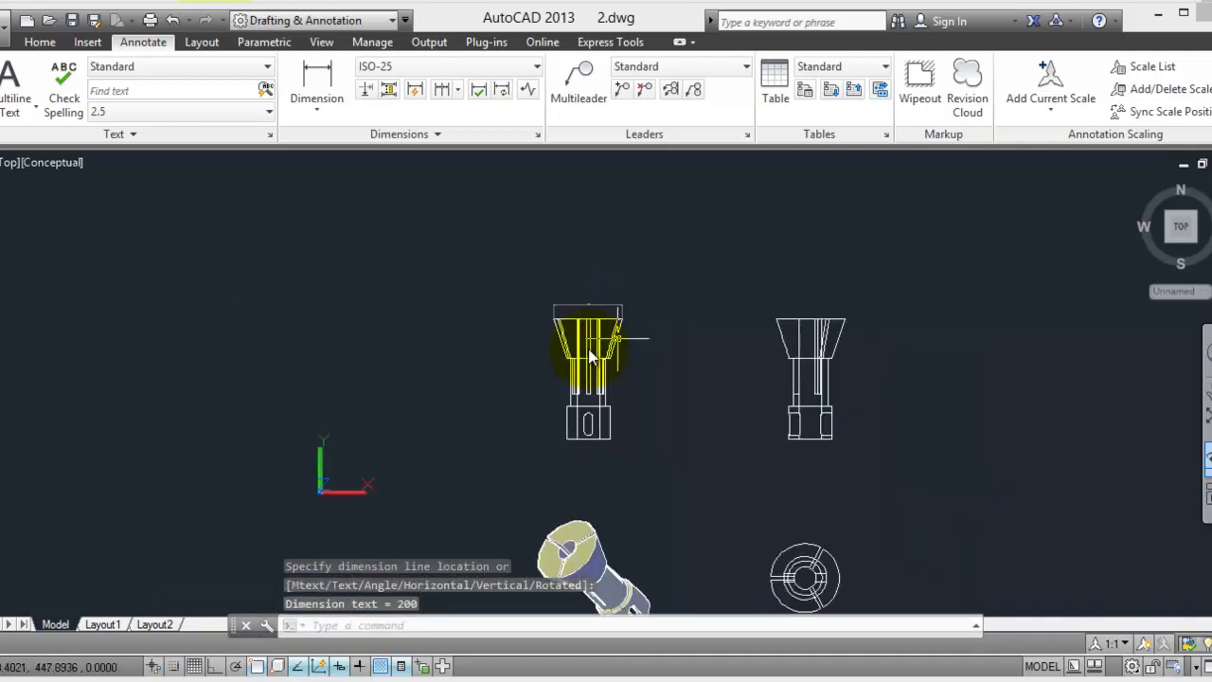
{"action": "scroll", "coordinate": [606, 306], "scroll_direction": "up", "scroll_amount": 5}
{"action": "scroll", "coordinate": [587, 312], "scroll_direction": "up", "scroll_amount": 2}
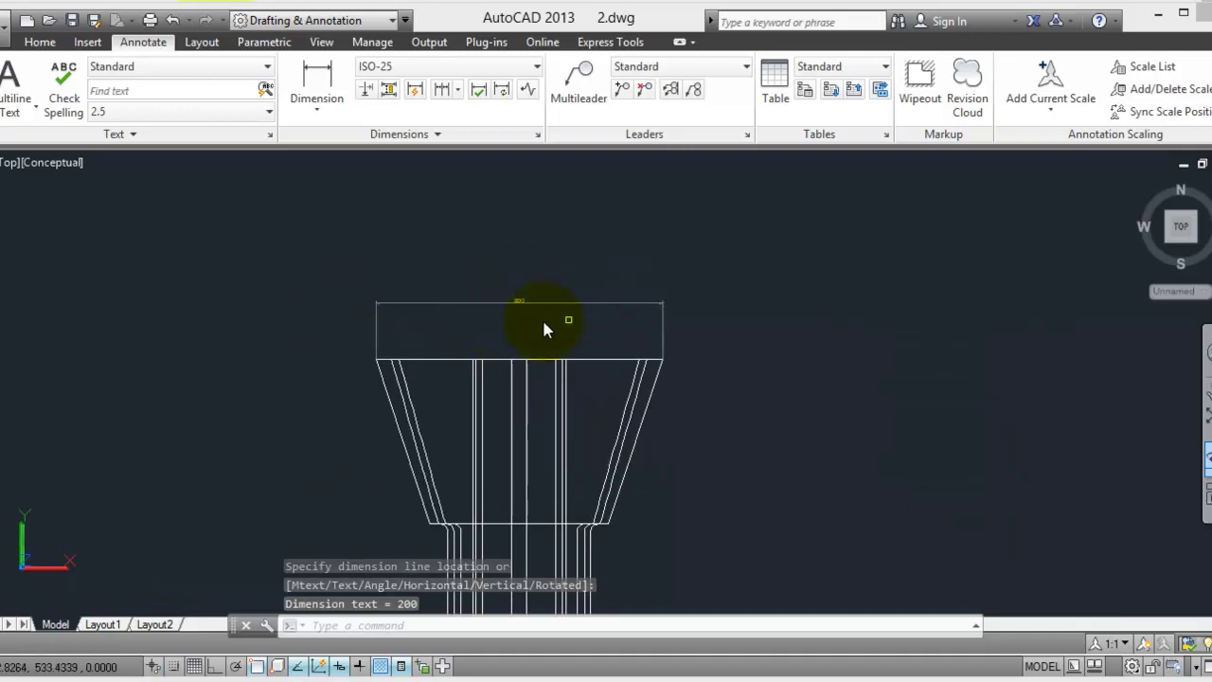
{"action": "scroll", "coordinate": [515, 288], "scroll_direction": "down", "scroll_amount": 2}
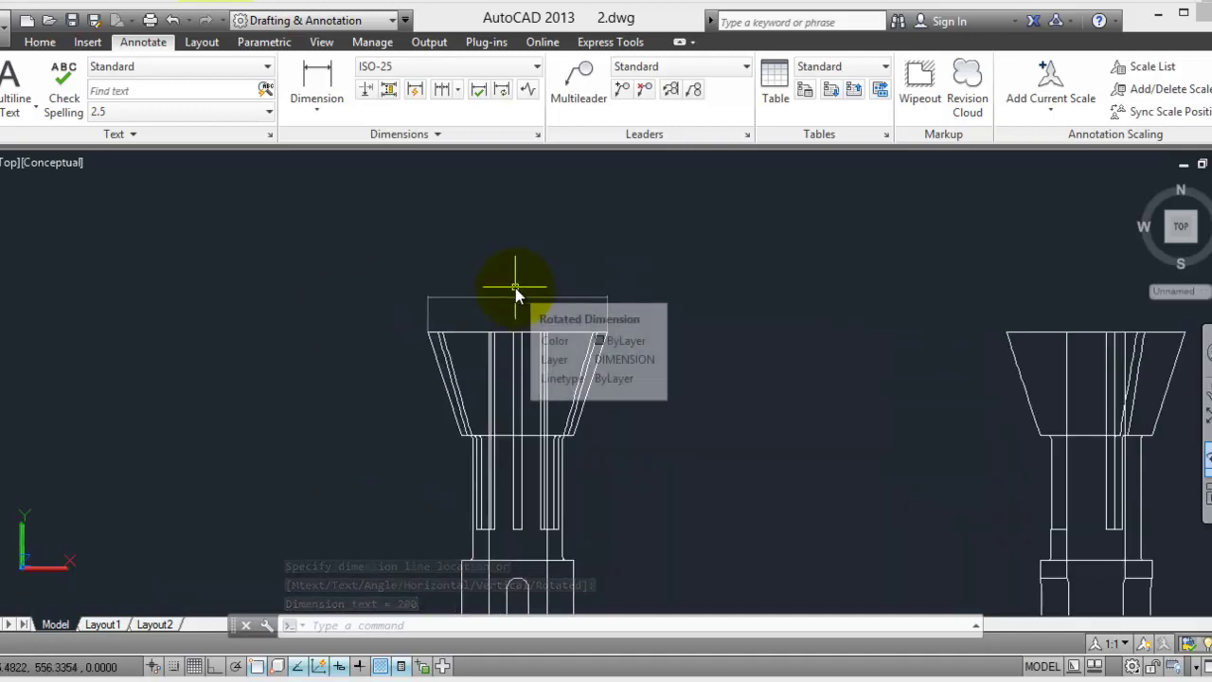
{"action": "scroll", "coordinate": [517, 288], "scroll_direction": "up", "scroll_amount": 4}
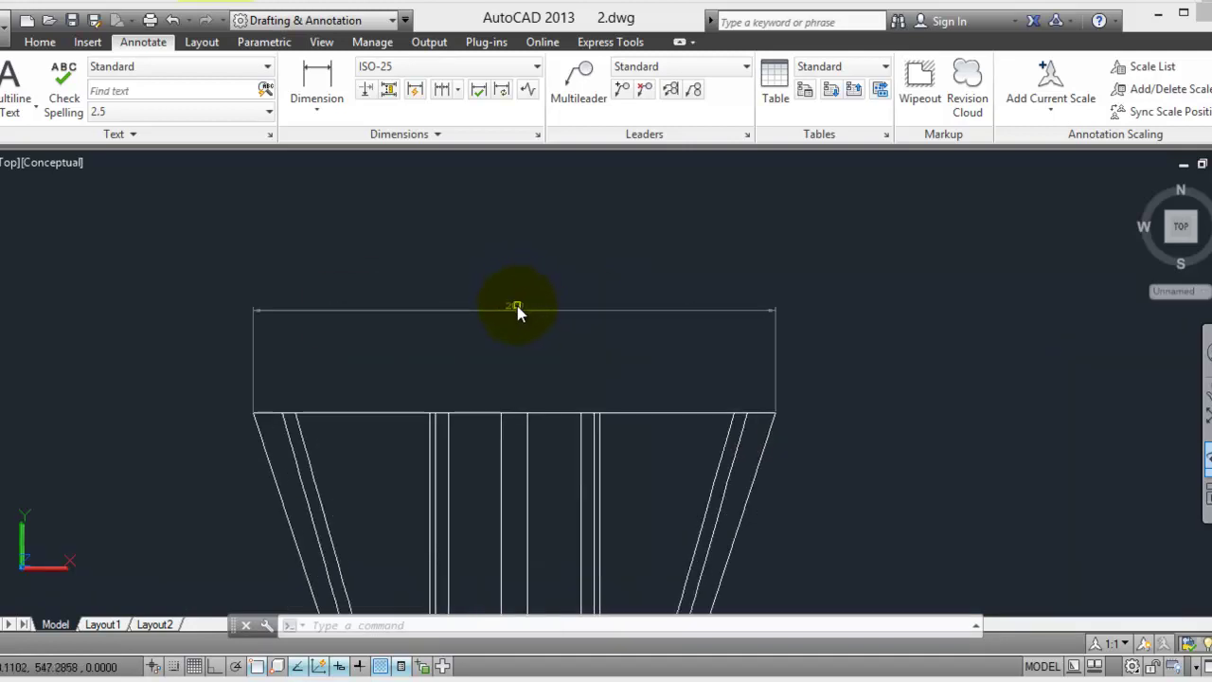
Select the 200 dimension to inspect it, then delete it
{"action": "left_click", "coordinate": [516, 308]}
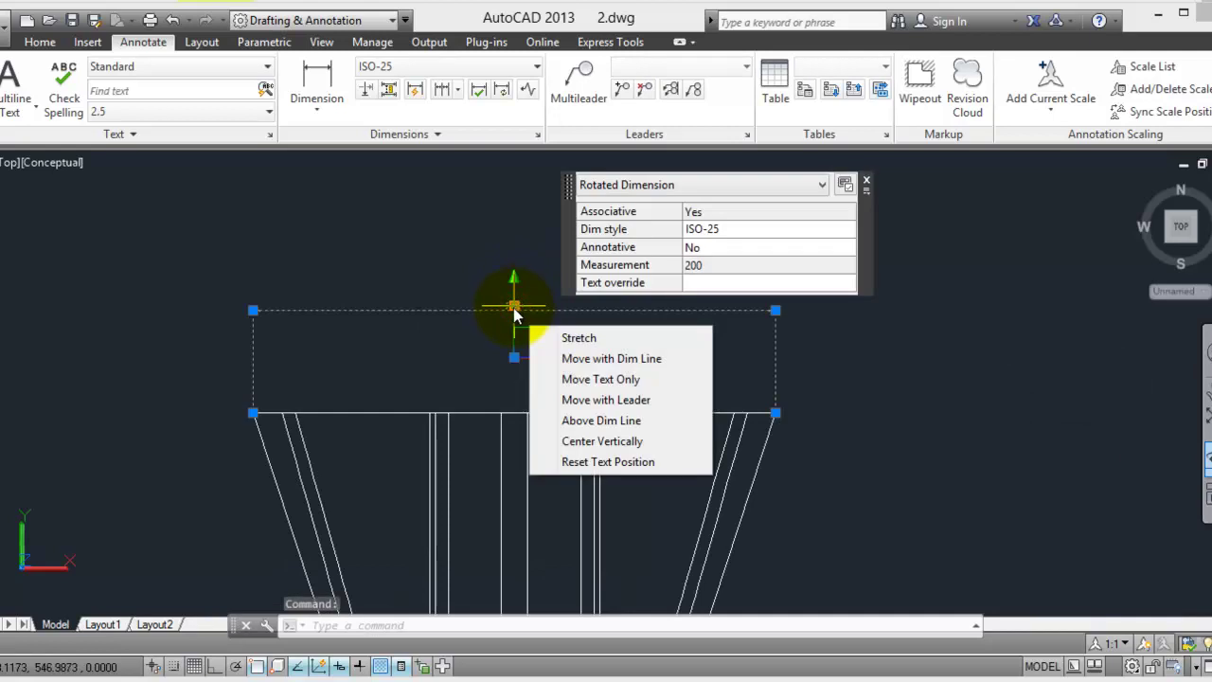
{"action": "left_click", "coordinate": [481, 298]}
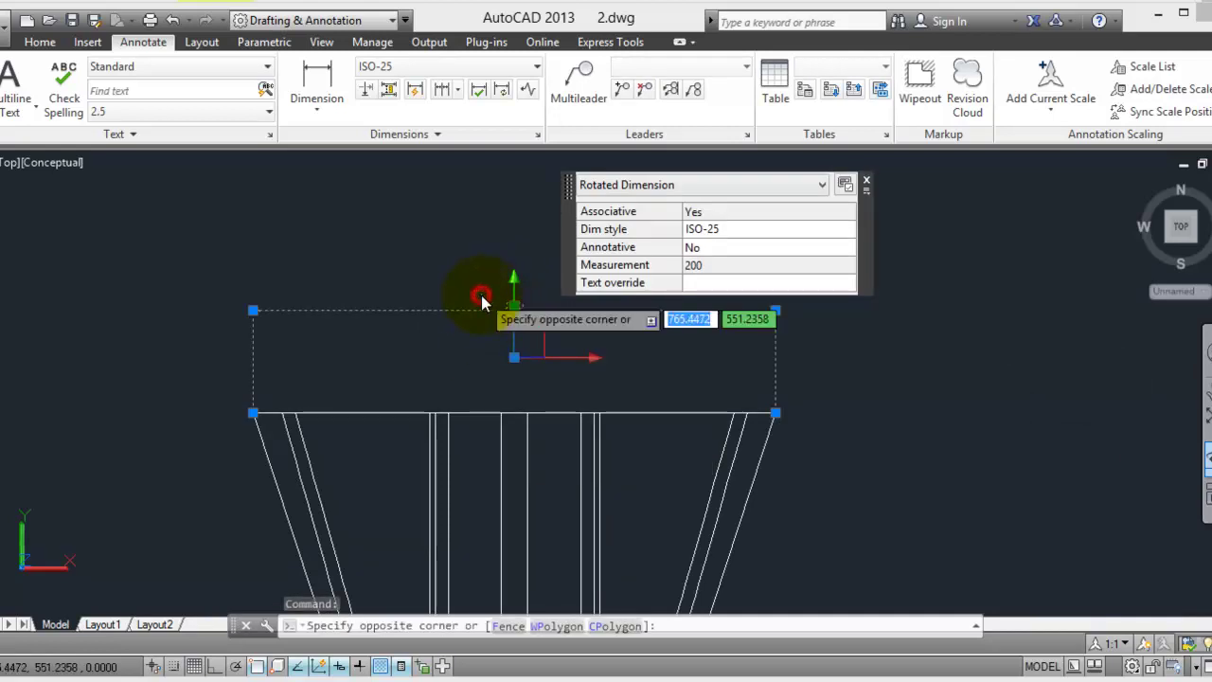
{"action": "key", "text": "Escape"}
{"action": "key", "text": "Escape"}
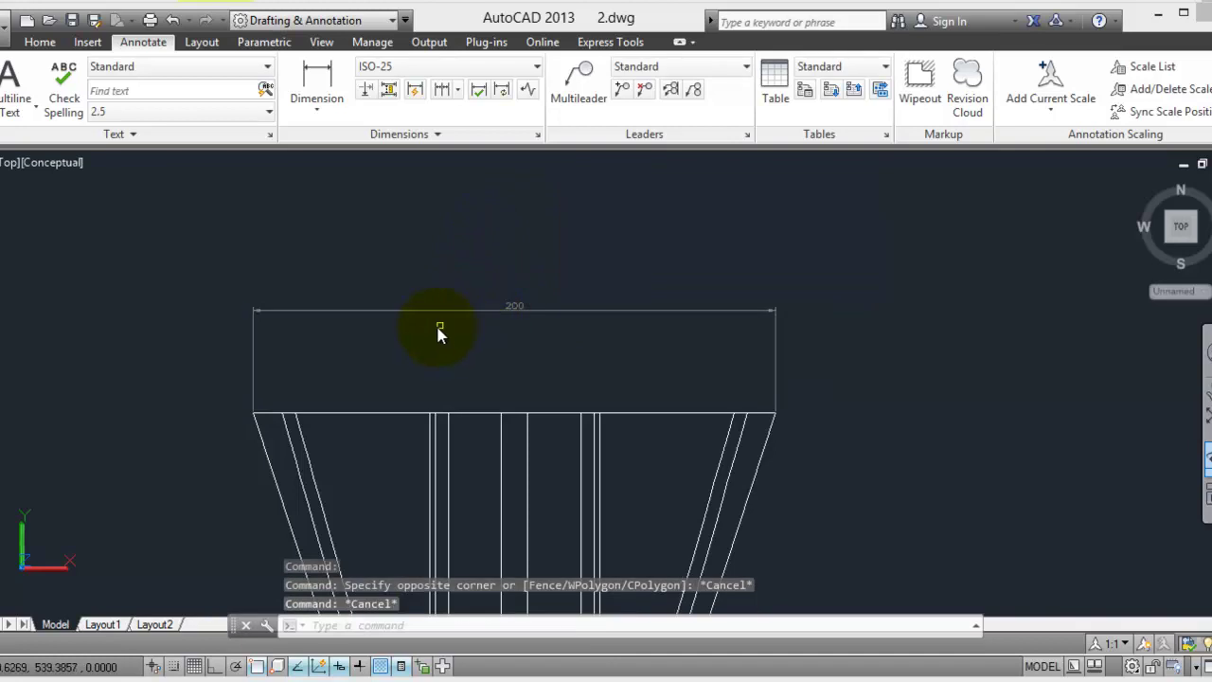
{"action": "left_click", "coordinate": [437, 309]}
{"action": "key", "text": "Delete"}
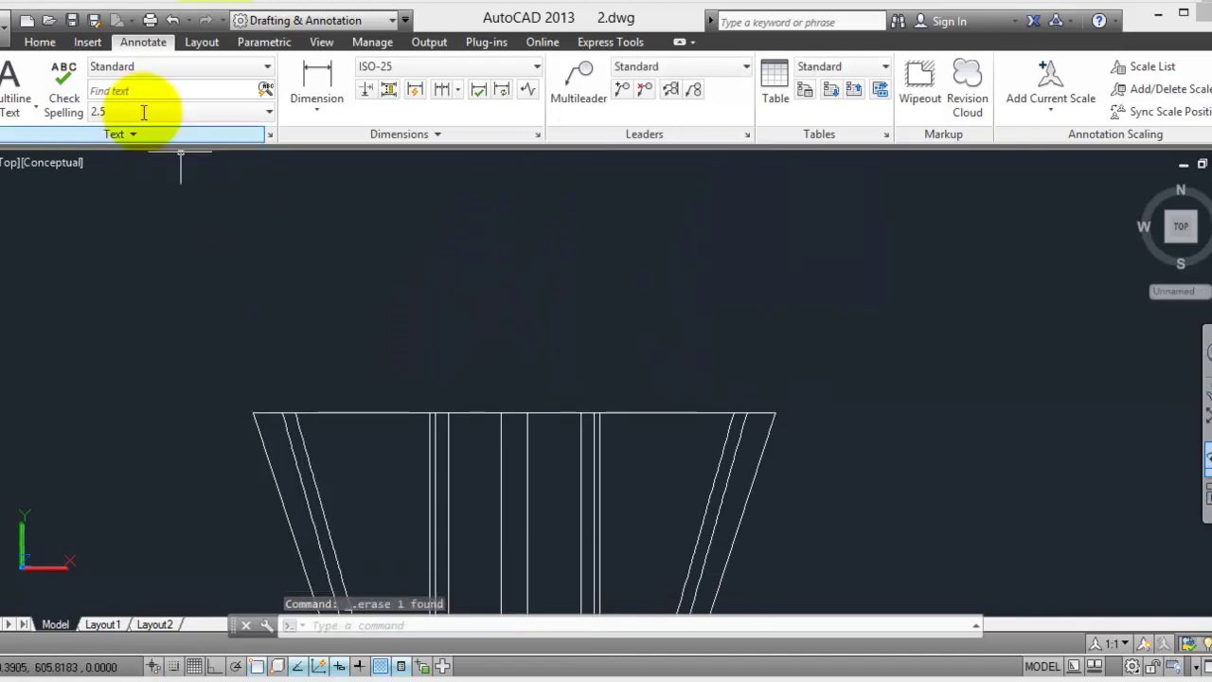
Set the Standard text style height to 2 and apply it
{"action": "left_click", "coordinate": [136, 66]}
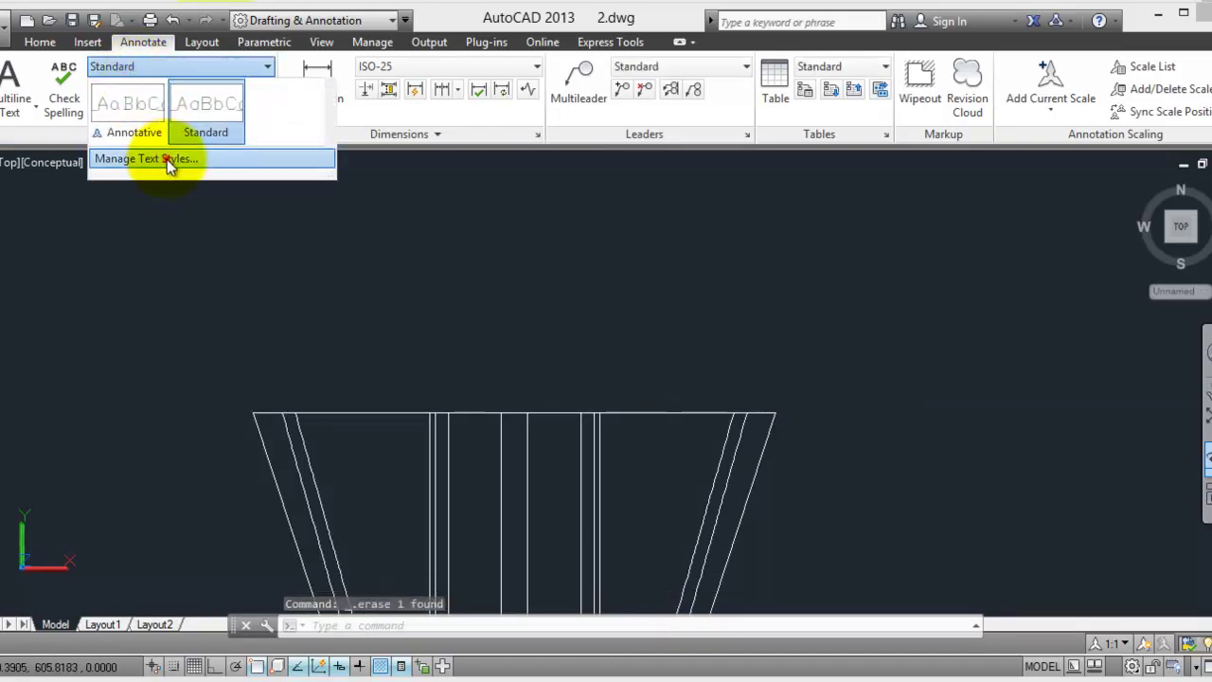
{"action": "left_click", "coordinate": [166, 160]}
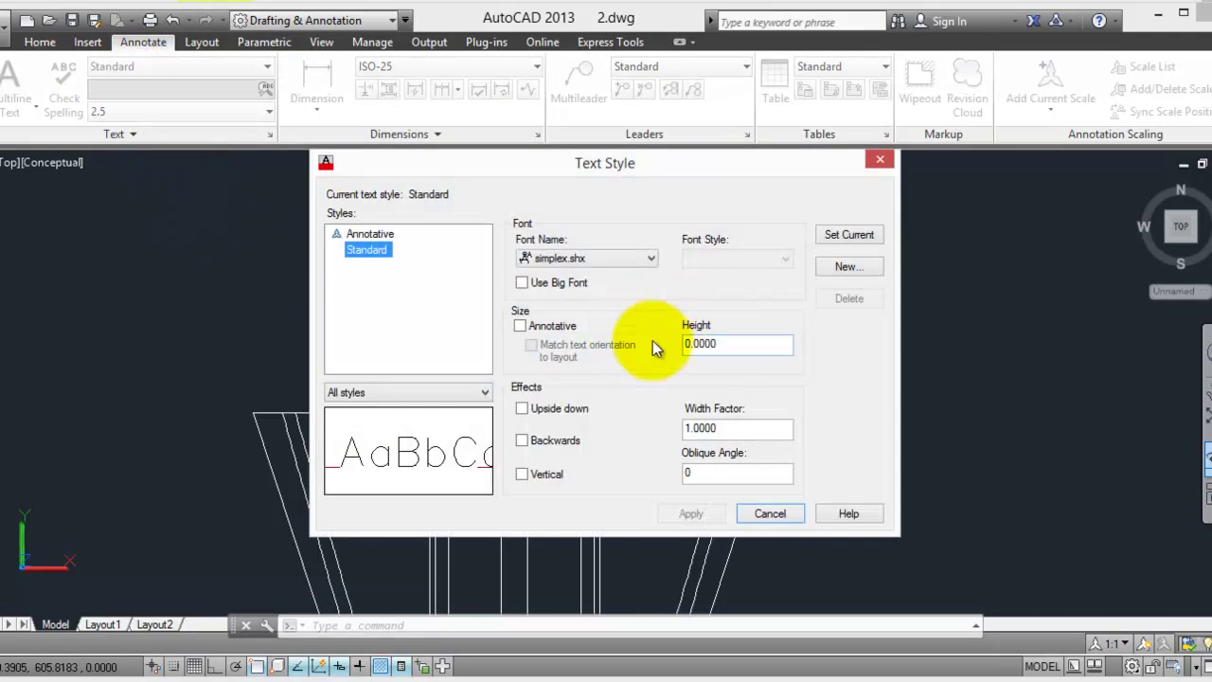
{"action": "left_click_drag", "start_coordinate": [739, 347], "coordinate": [661, 355]}
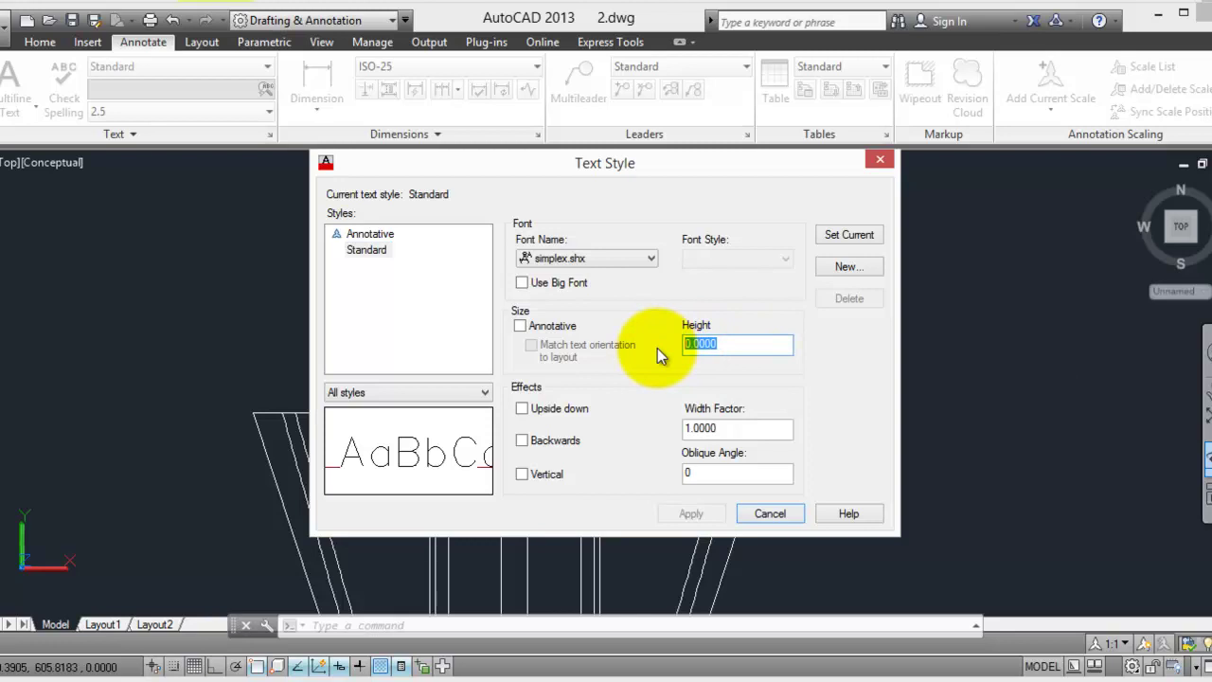
{"action": "type", "text": "2"}
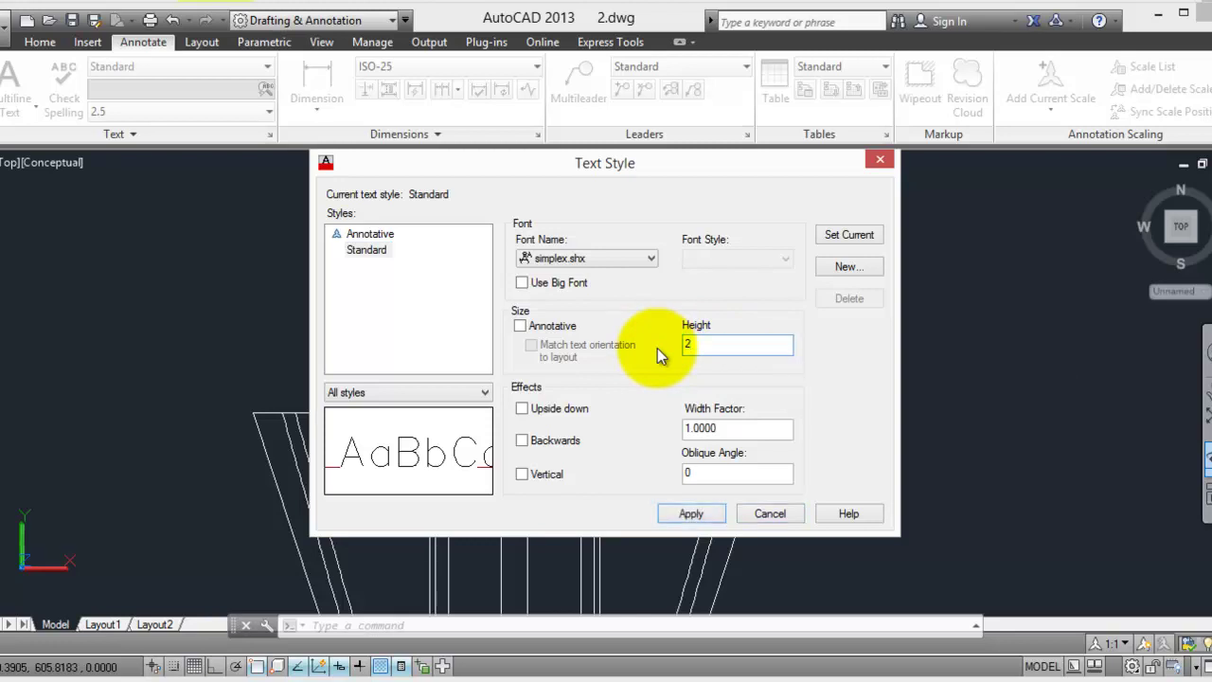
{"action": "left_click", "coordinate": [708, 513]}
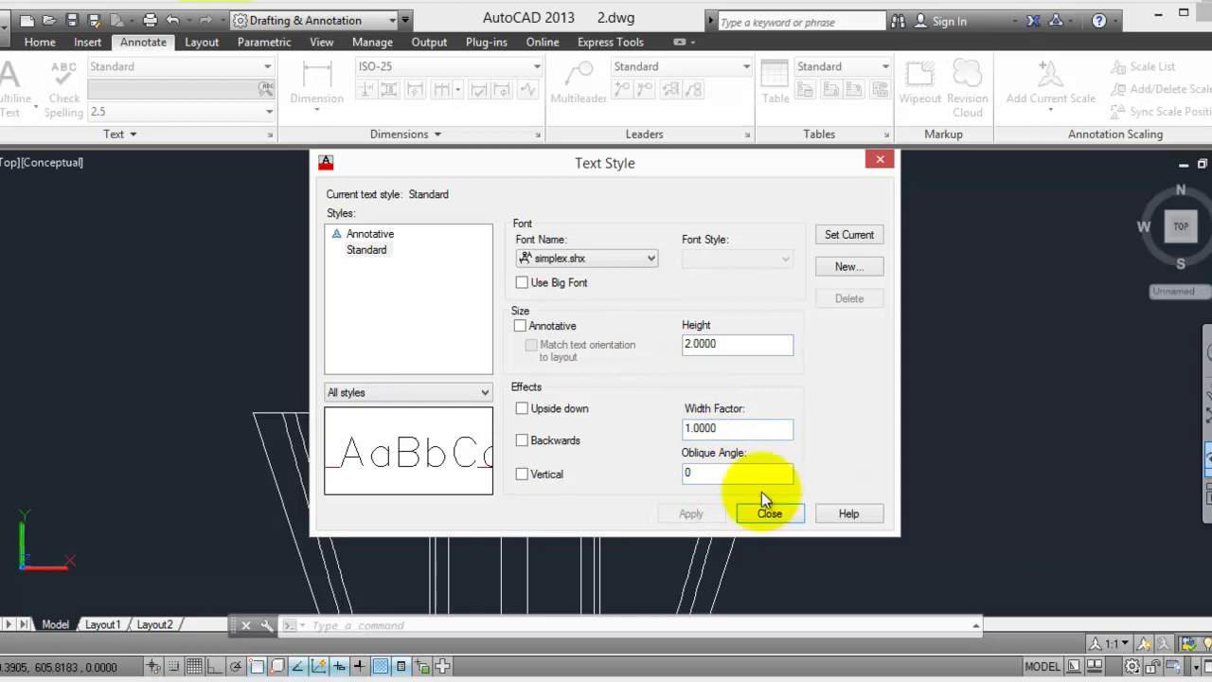
{"action": "left_click", "coordinate": [768, 511]}
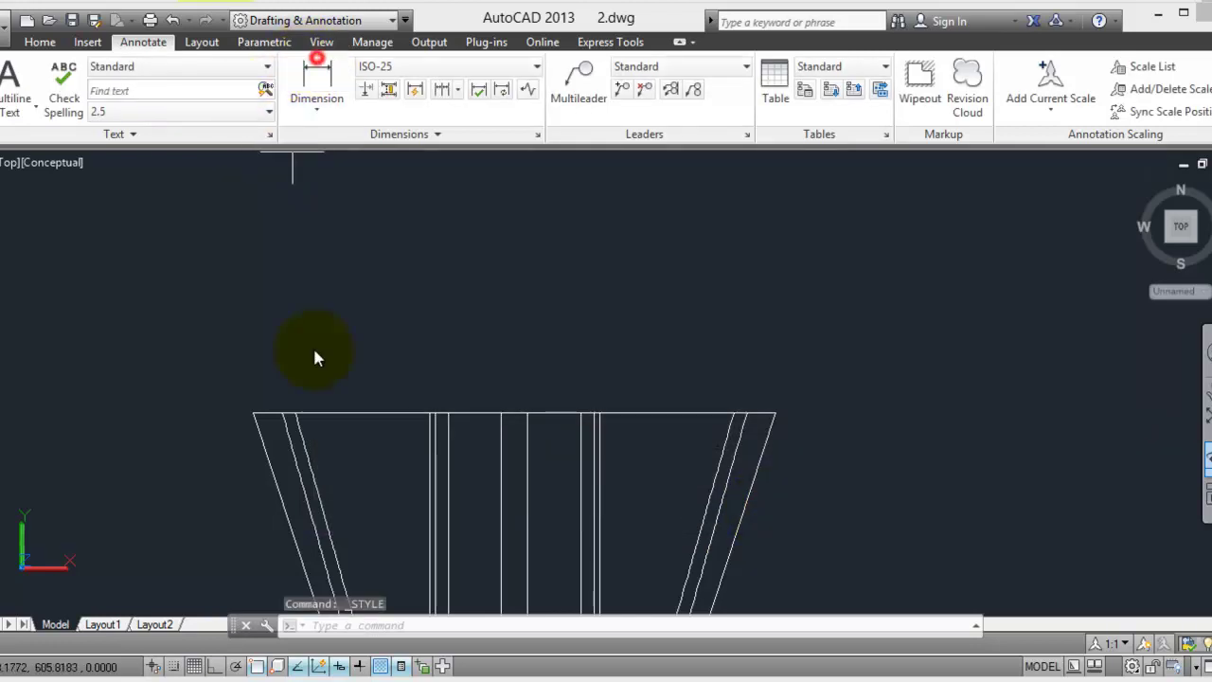
Start a linear dimension between the collet's top-left and top-right corners, then cancel it
{"action": "left_click", "coordinate": [250, 408]}
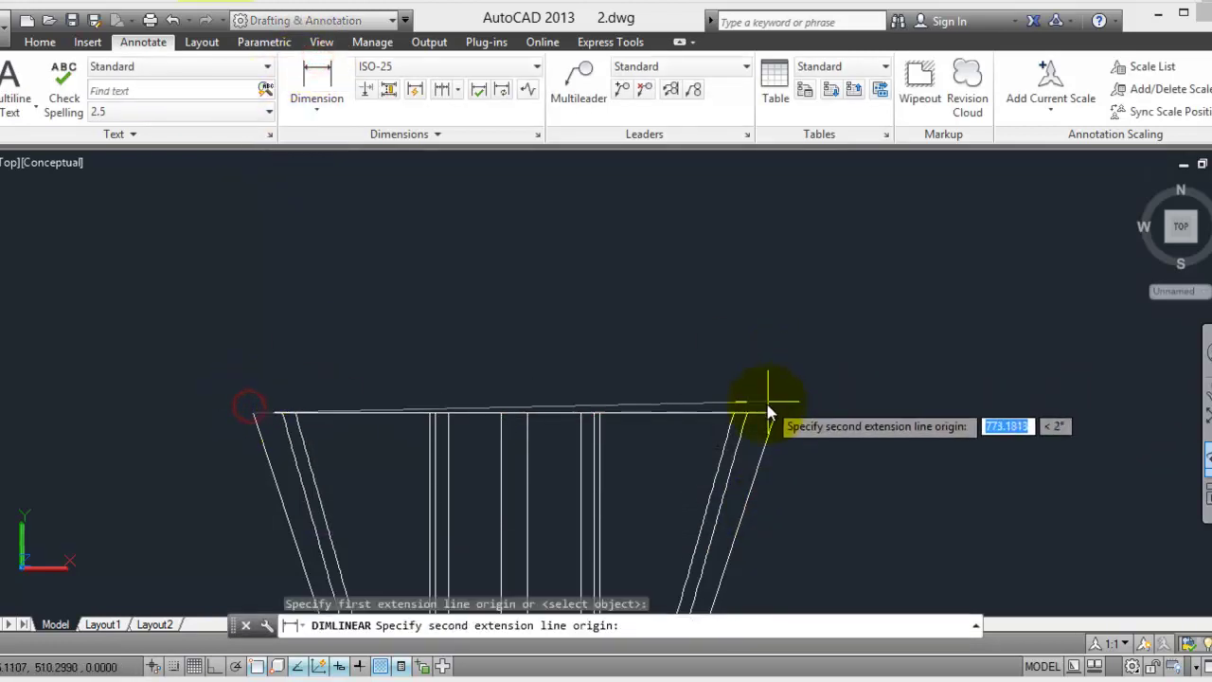
{"action": "left_click", "coordinate": [769, 413]}
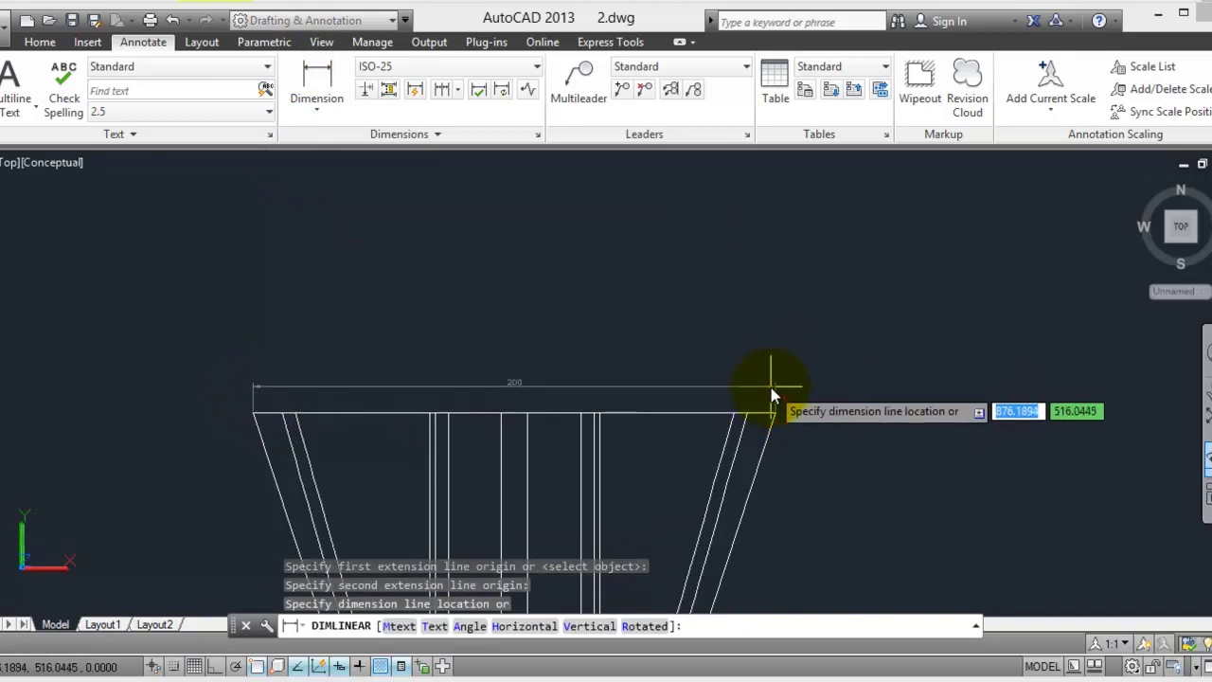
{"action": "scroll", "coordinate": [771, 387], "scroll_direction": "down", "scroll_amount": 5}
{"action": "scroll", "coordinate": [769, 374], "scroll_direction": "down", "scroll_amount": 2}
{"action": "scroll", "coordinate": [767, 376], "scroll_direction": "up", "scroll_amount": 5}
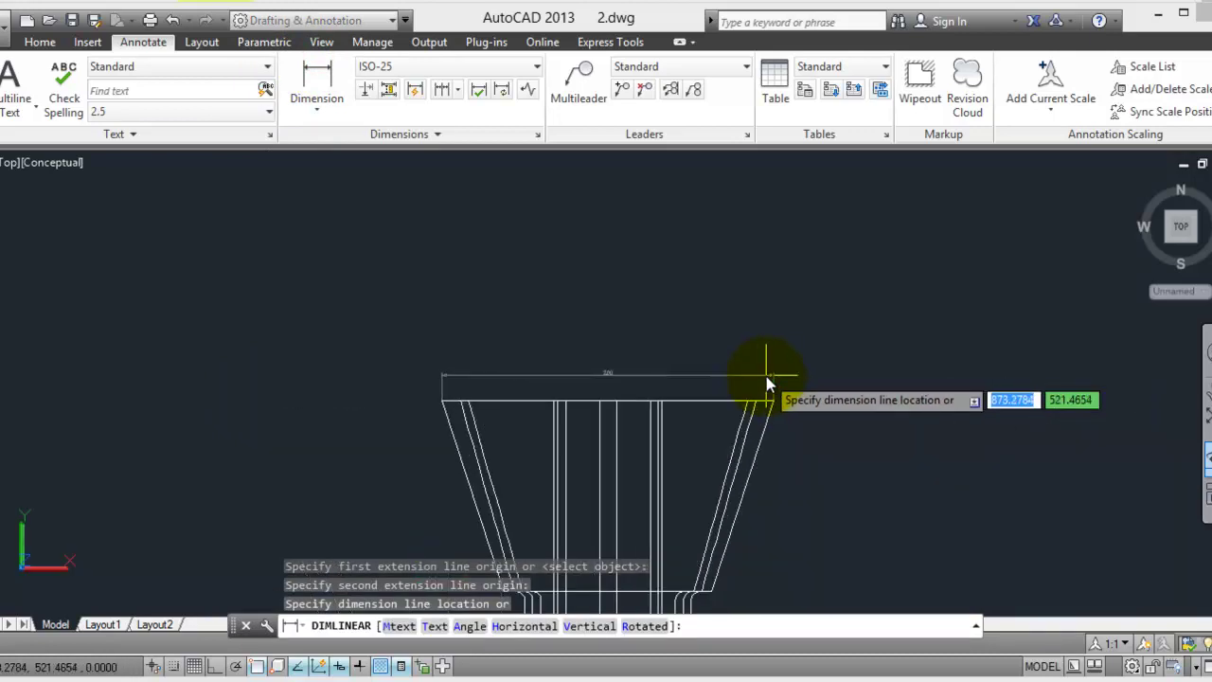
{"action": "key", "text": "Escape"}
Change the Standard text style height from 2 to 10 and apply it
{"action": "left_click", "coordinate": [223, 66]}
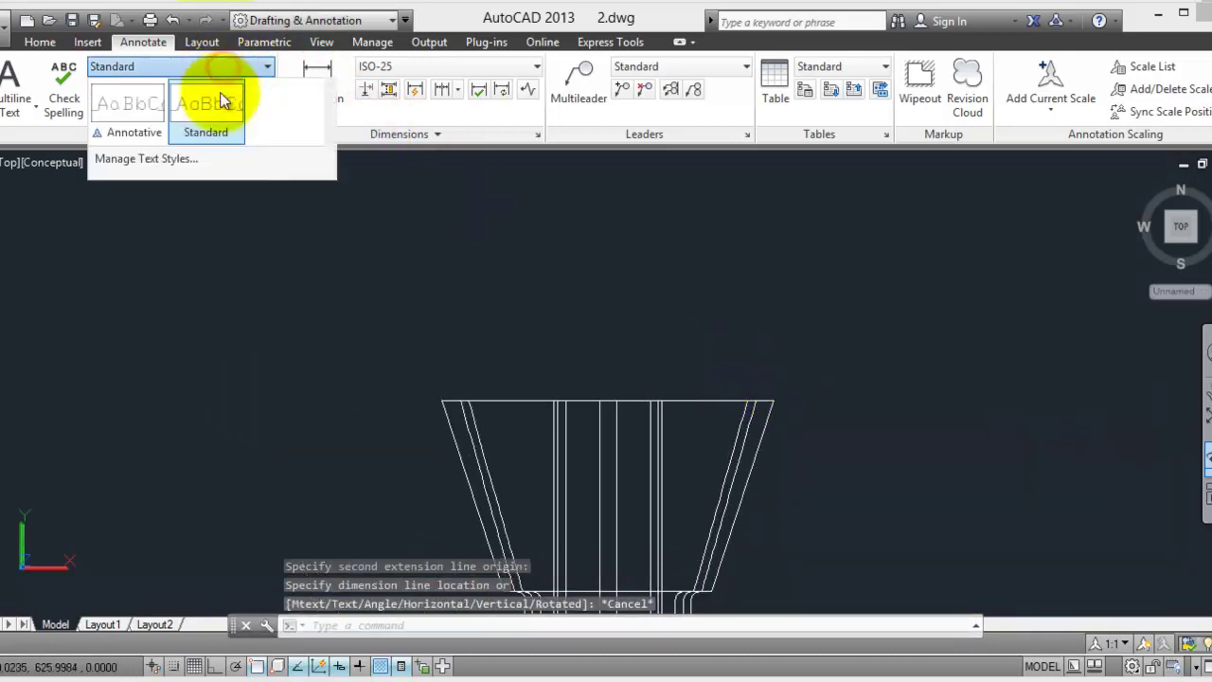
{"action": "left_click", "coordinate": [216, 160]}
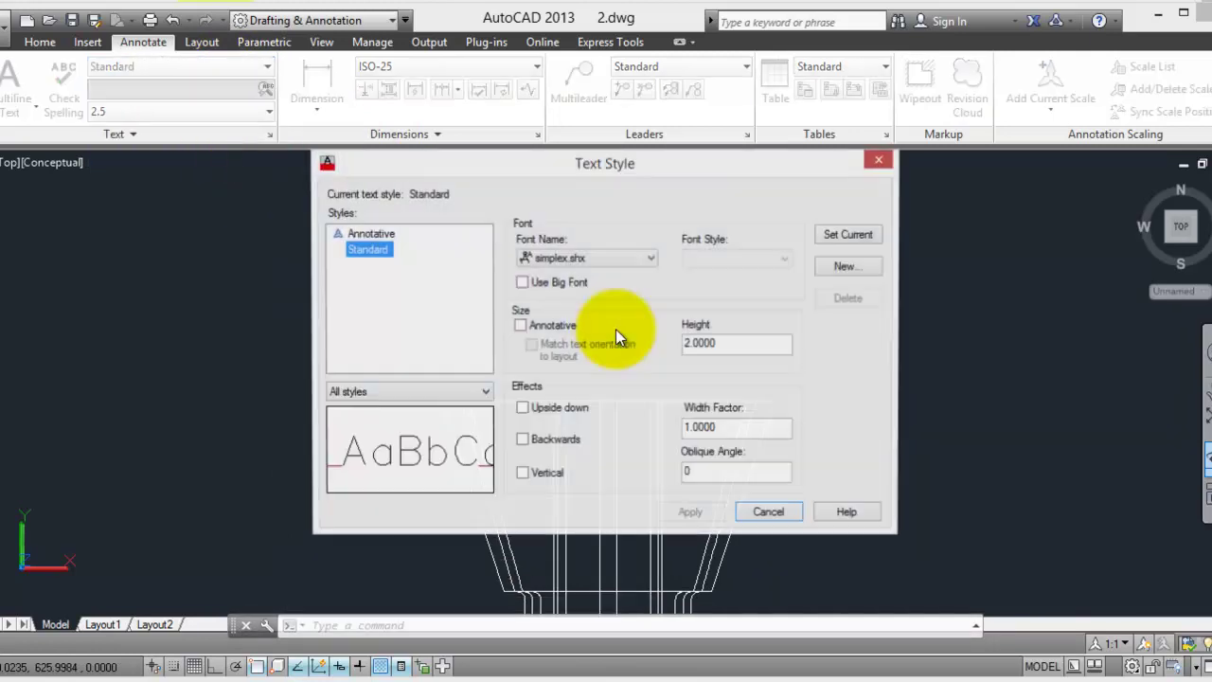
{"action": "double_click", "coordinate": [742, 342]}
{"action": "type", "text": "10"}
{"action": "left_click", "coordinate": [690, 513]}
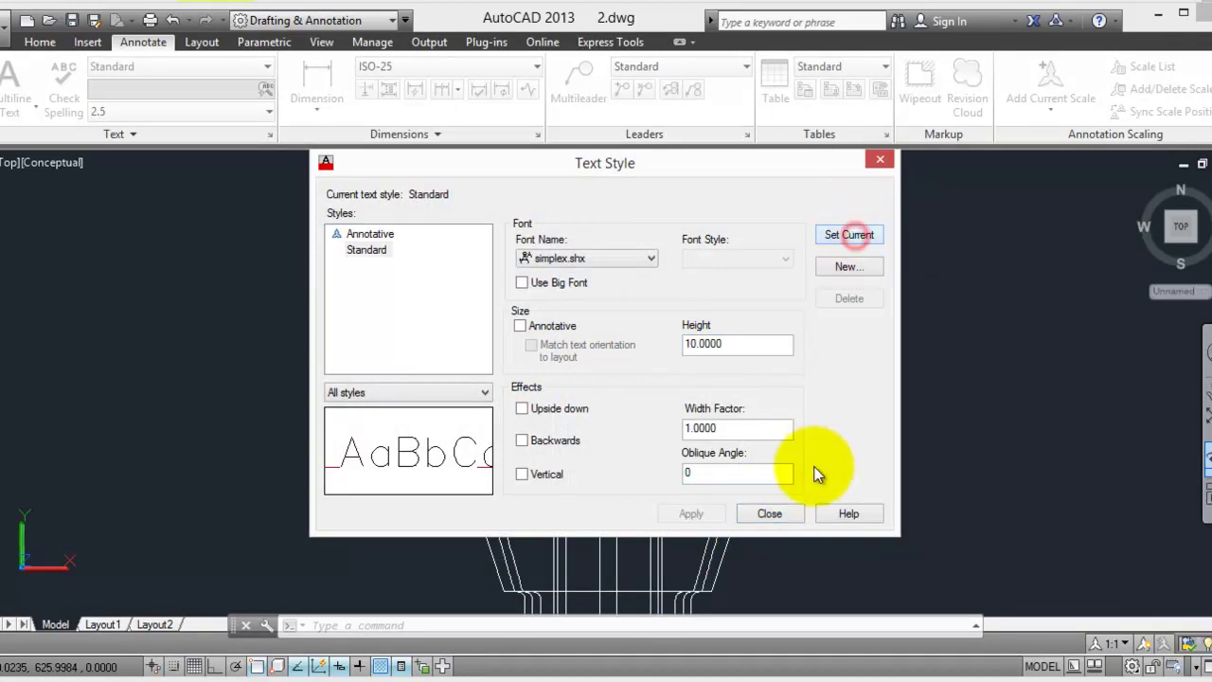
{"action": "left_click", "coordinate": [773, 511]}
Begin a linear dimension from the collet's top-left corner to its top-right corner
{"action": "left_click", "coordinate": [308, 86]}
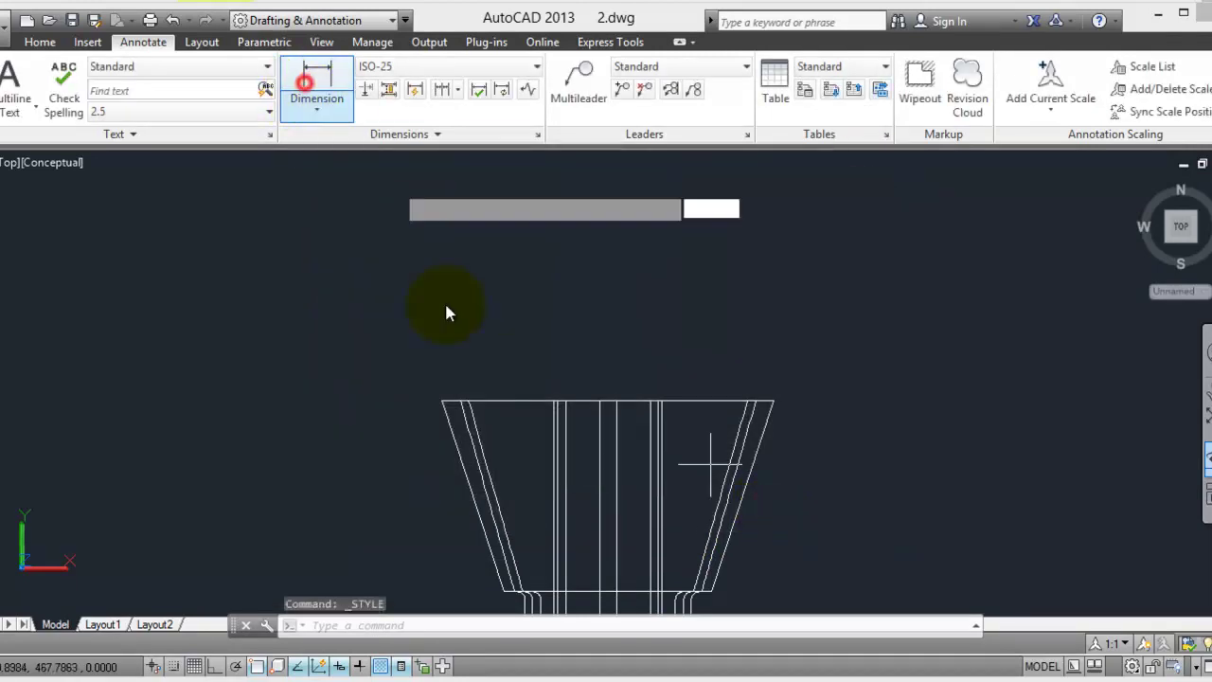
{"action": "left_click", "coordinate": [441, 401]}
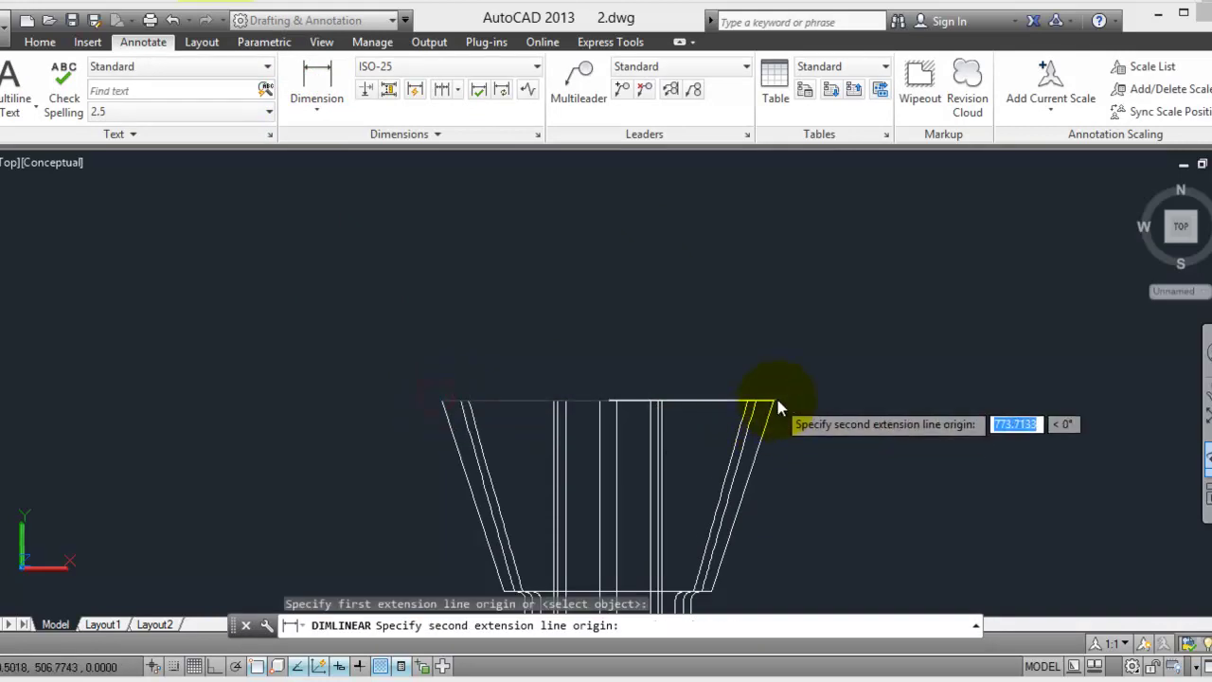
{"action": "left_click", "coordinate": [774, 401]}
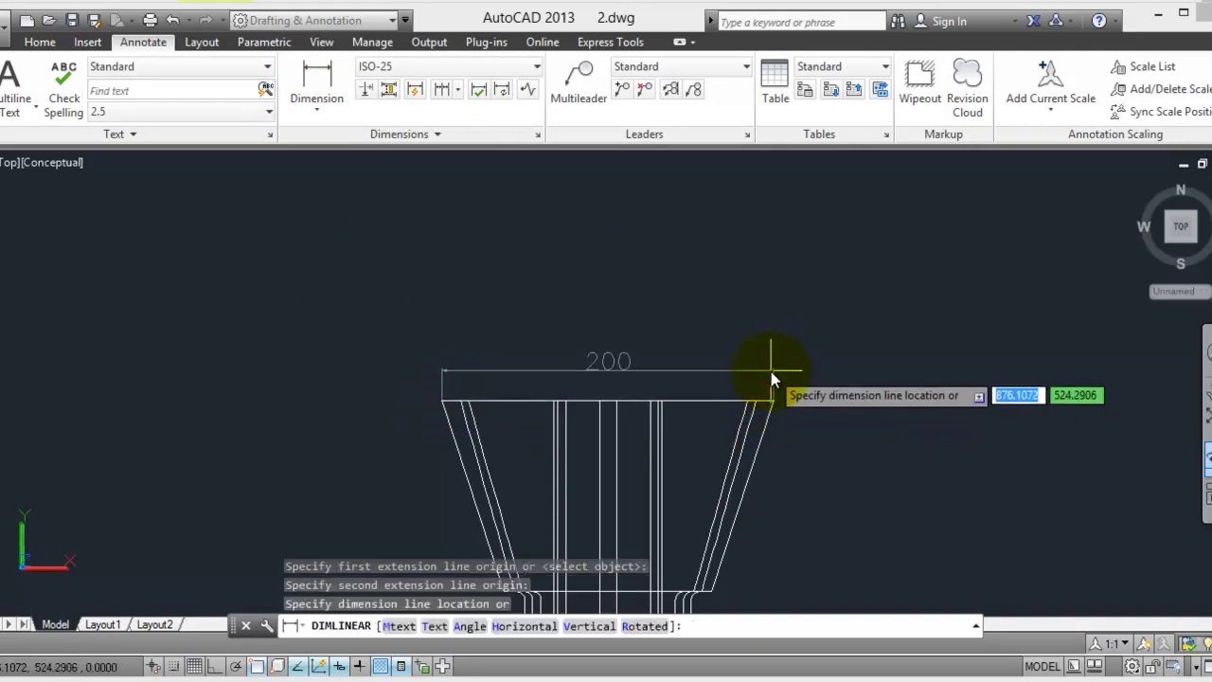
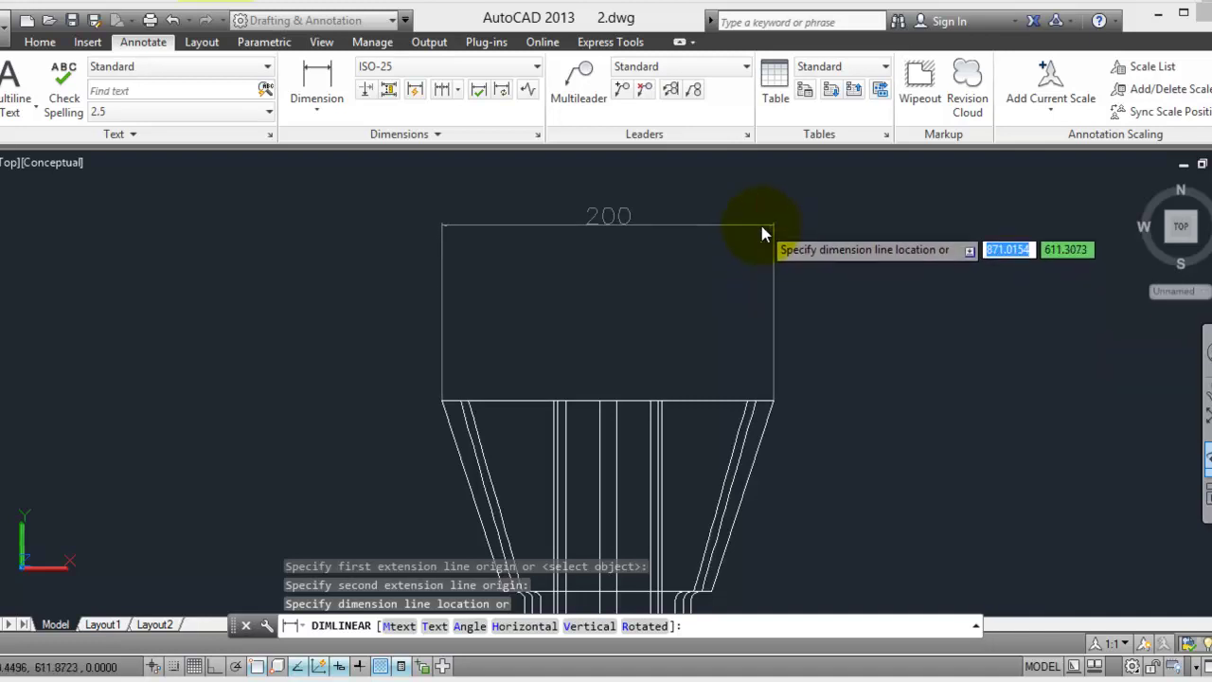
Place the 200 width dimension above the head, then stack the 177,99 width beneath it
{"action": "left_click", "coordinate": [725, 246]}
{"action": "scroll", "coordinate": [587, 254], "scroll_direction": "down", "scroll_amount": 5}
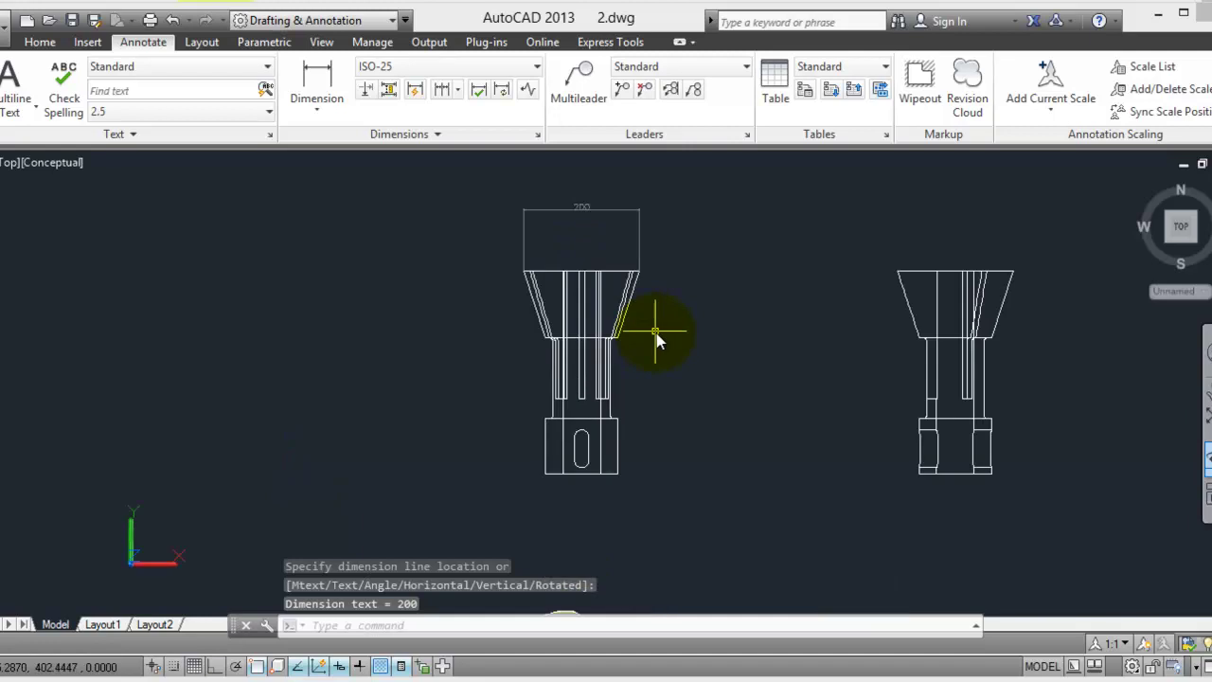
{"action": "scroll", "coordinate": [629, 360], "scroll_direction": "up", "scroll_amount": 3}
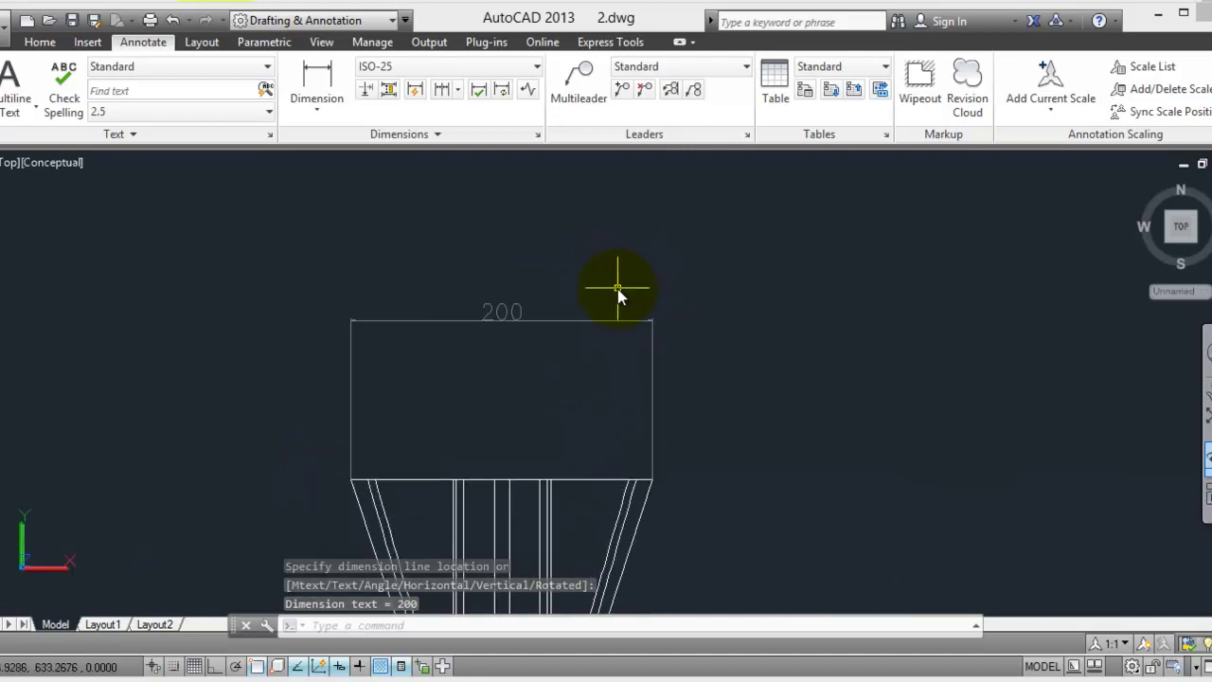
{"action": "left_click", "coordinate": [319, 83]}
{"action": "scroll", "coordinate": [473, 408], "scroll_direction": "up", "scroll_amount": 2}
{"action": "scroll", "coordinate": [427, 386], "scroll_direction": "up", "scroll_amount": 3}
{"action": "left_click", "coordinate": [398, 368]}
{"action": "scroll", "coordinate": [403, 370], "scroll_direction": "down", "scroll_amount": 2}
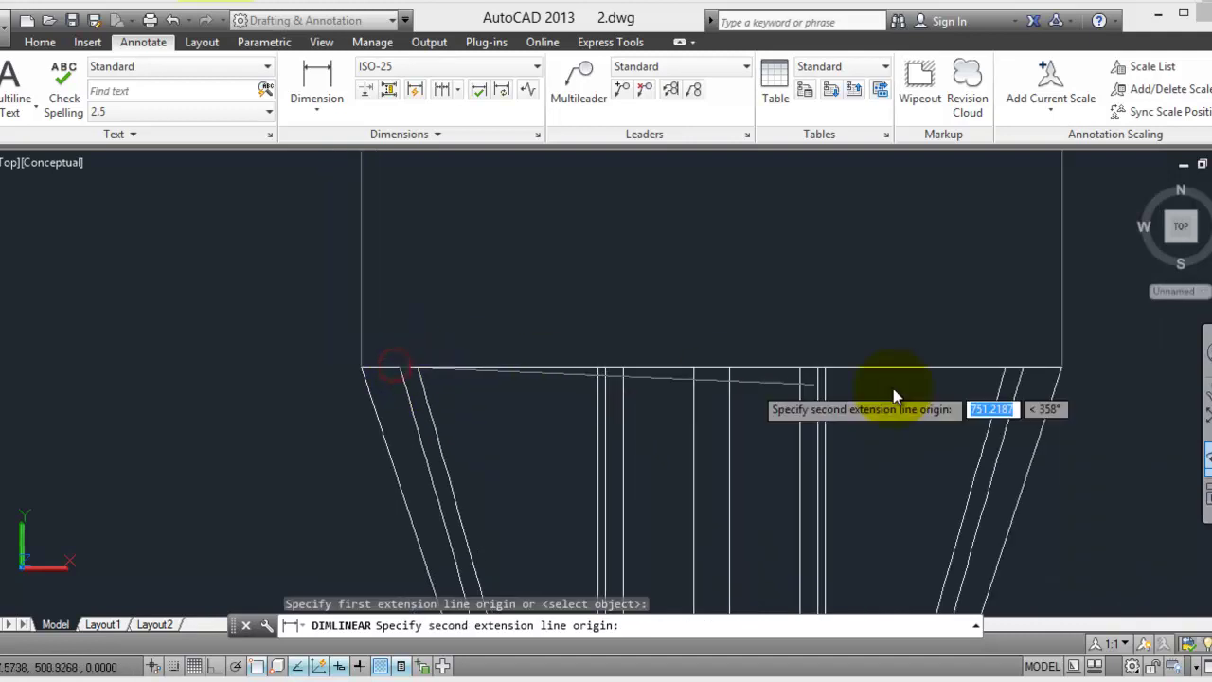
{"action": "left_click", "coordinate": [1023, 367]}
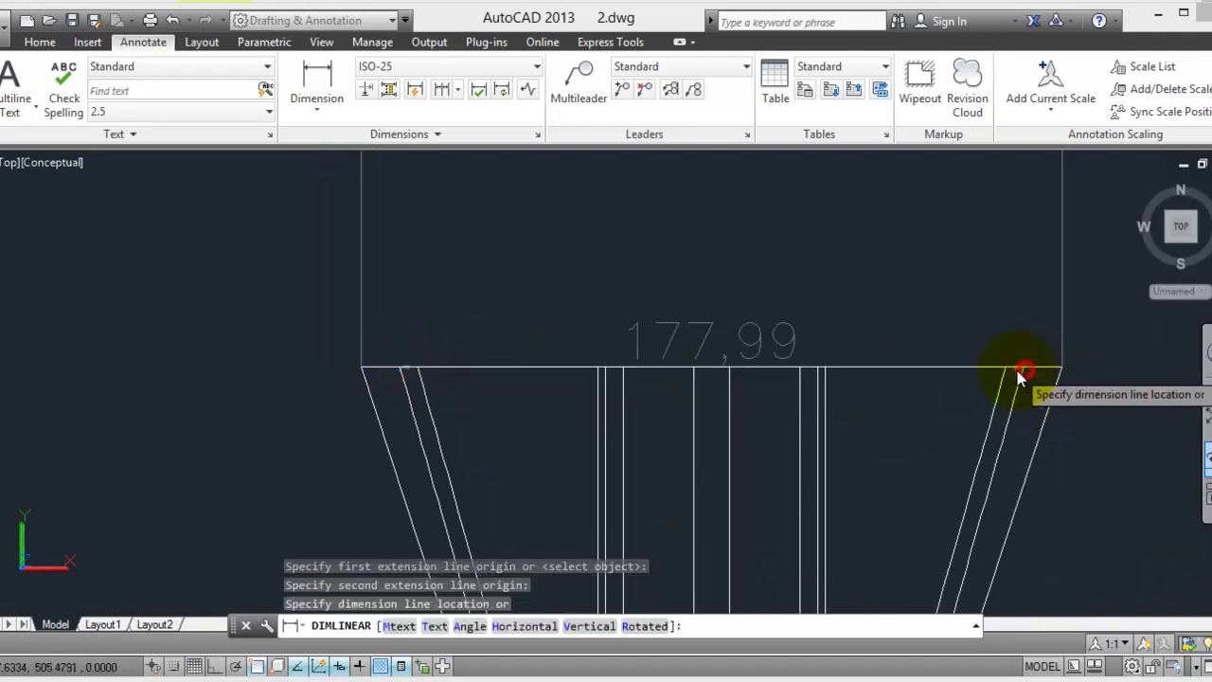
{"action": "scroll", "coordinate": [996, 298], "scroll_direction": "down", "scroll_amount": 5}
{"action": "scroll", "coordinate": [1001, 309], "scroll_direction": "up", "scroll_amount": 2}
{"action": "scroll", "coordinate": [991, 296], "scroll_direction": "up", "scroll_amount": 2}
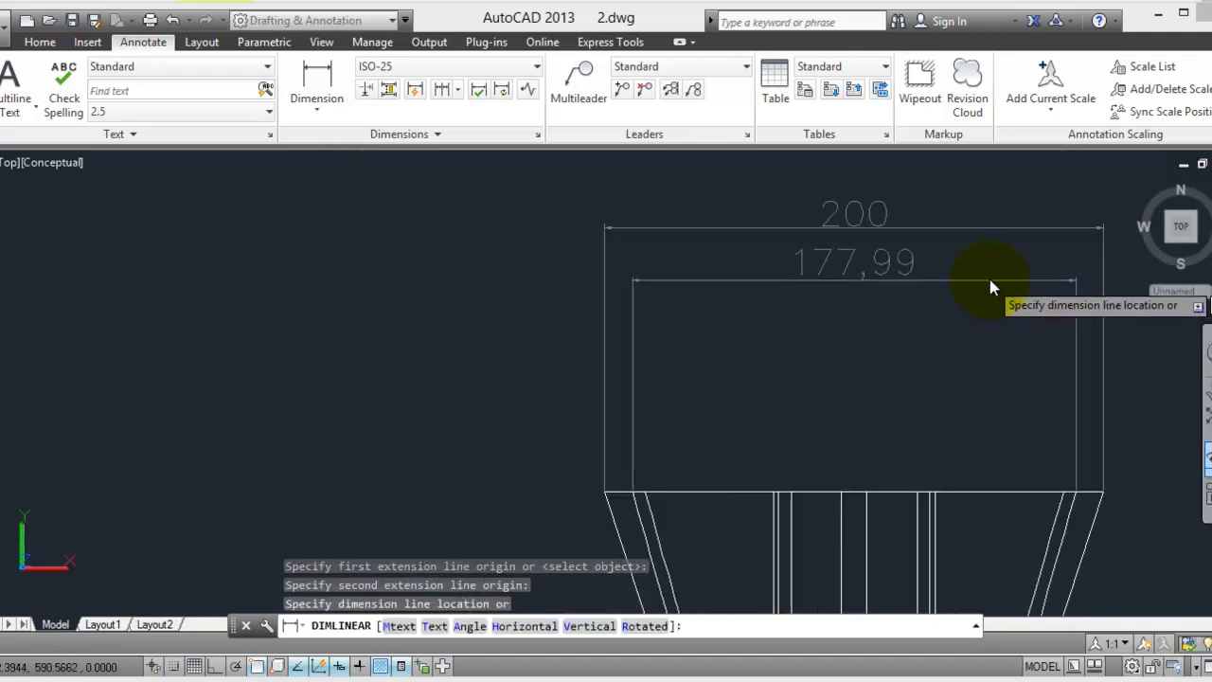
{"action": "left_click", "coordinate": [989, 275]}
{"action": "key", "text": "Escape"}
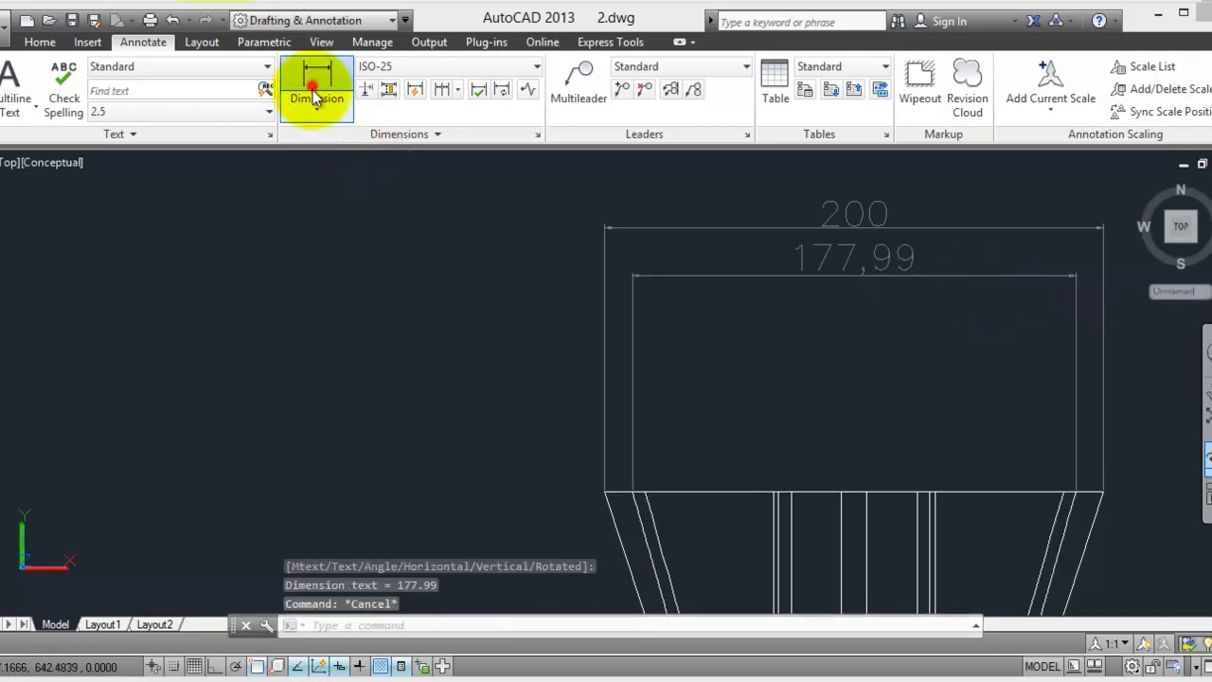
Add the 167,99 and 65 width dimensions below the 177,99 one
{"action": "left_click", "coordinate": [316, 99]}
{"action": "scroll", "coordinate": [527, 339], "scroll_direction": "down", "scroll_amount": 3}
{"action": "scroll", "coordinate": [500, 317], "scroll_direction": "up", "scroll_amount": 3}
{"action": "scroll", "coordinate": [511, 407], "scroll_direction": "down", "scroll_amount": 1}
{"action": "scroll", "coordinate": [479, 274], "scroll_direction": "up", "scroll_amount": 2}
{"action": "left_click", "coordinate": [389, 289]}
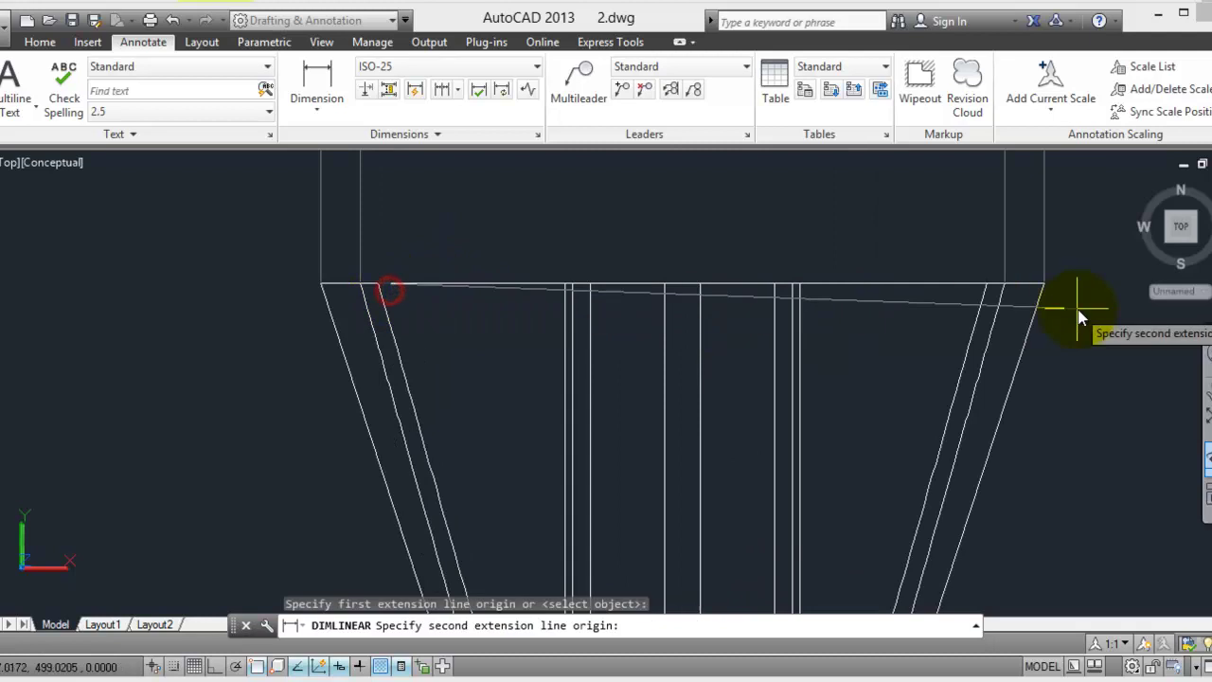
{"action": "left_click", "coordinate": [986, 285]}
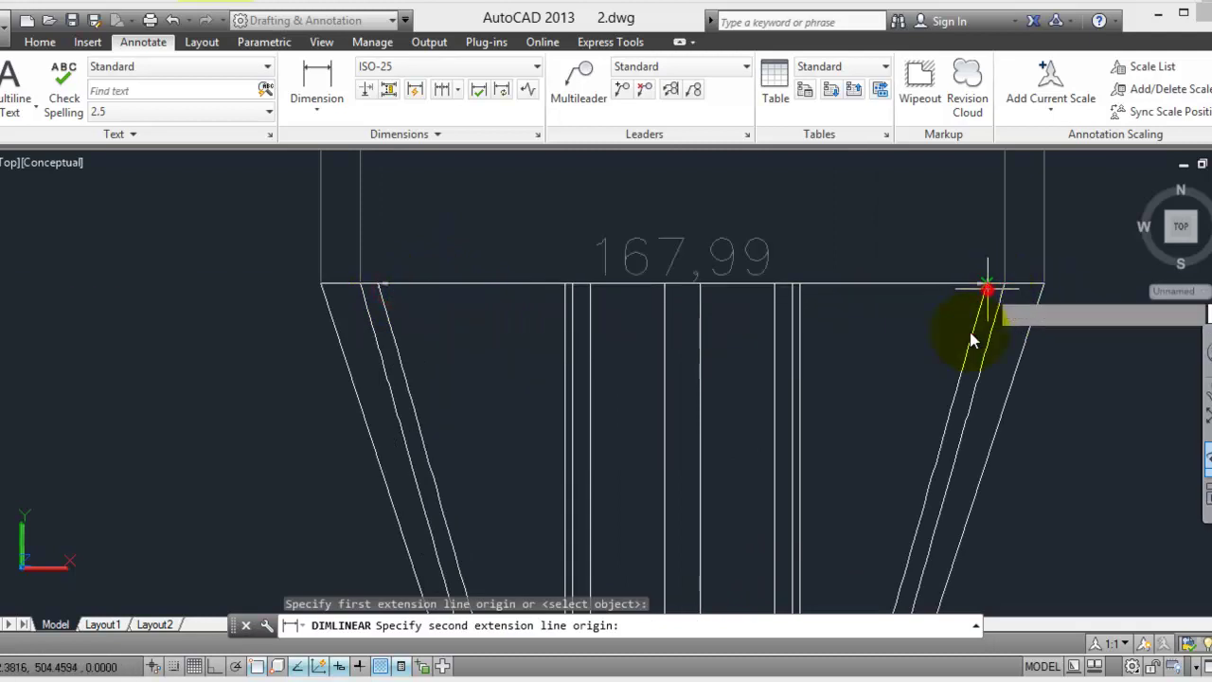
{"action": "scroll", "coordinate": [960, 366], "scroll_direction": "down", "scroll_amount": 1}
{"action": "scroll", "coordinate": [960, 366], "scroll_direction": "down", "scroll_amount": 2}
{"action": "scroll", "coordinate": [975, 341], "scroll_direction": "up", "scroll_amount": 2}
{"action": "scroll", "coordinate": [975, 341], "scroll_direction": "up", "scroll_amount": 1}
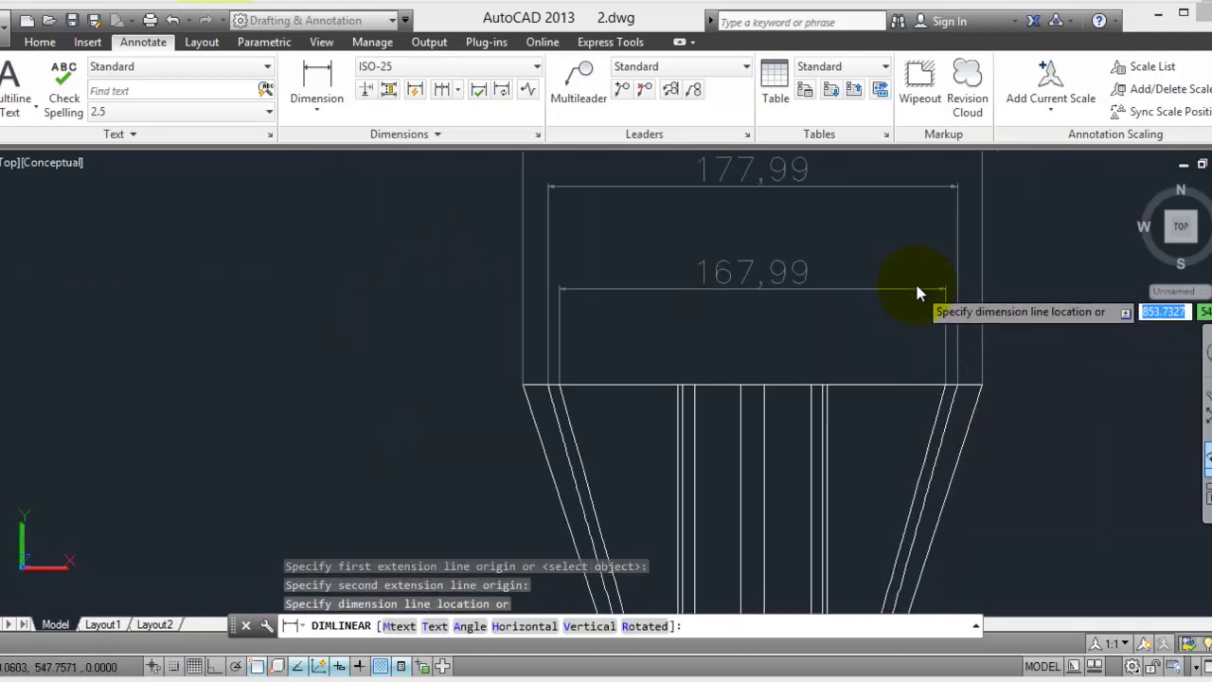
{"action": "left_click", "coordinate": [909, 232]}
{"action": "key", "text": "Escape"}
{"action": "left_click", "coordinate": [317, 84]}
{"action": "scroll", "coordinate": [899, 373], "scroll_direction": "up", "scroll_amount": 4}
{"action": "scroll", "coordinate": [631, 398], "scroll_direction": "down", "scroll_amount": 4}
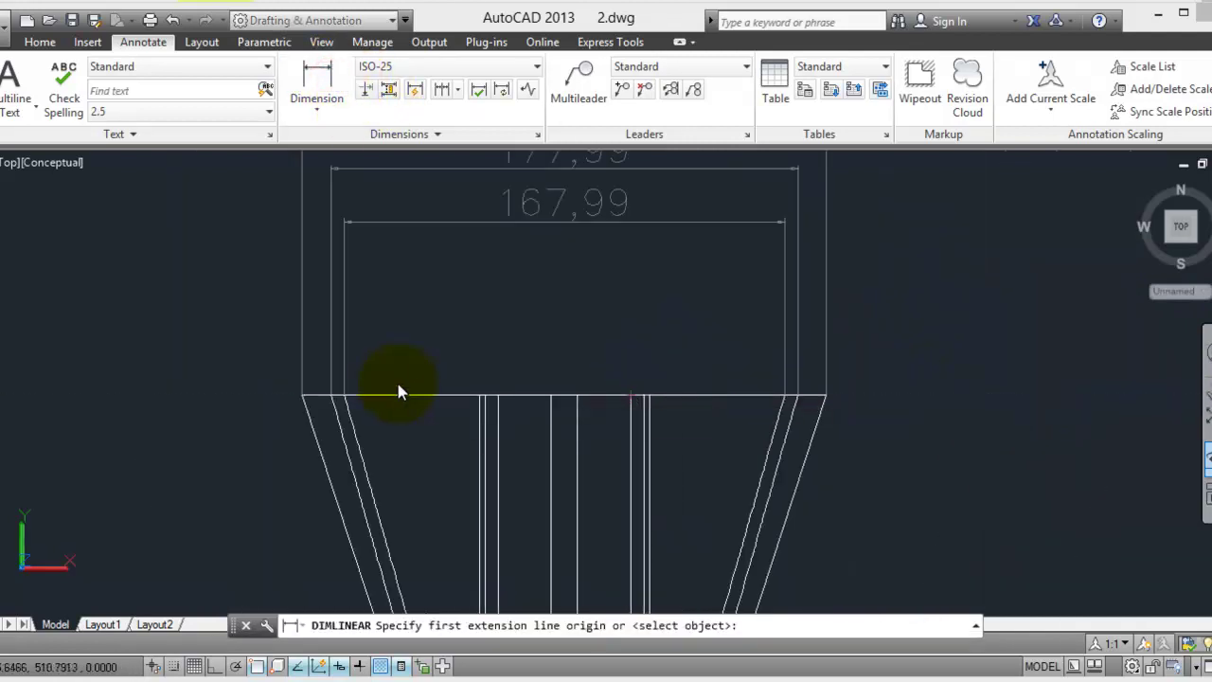
{"action": "left_click", "coordinate": [475, 396]}
{"action": "scroll", "coordinate": [476, 398], "scroll_direction": "up", "scroll_amount": 3}
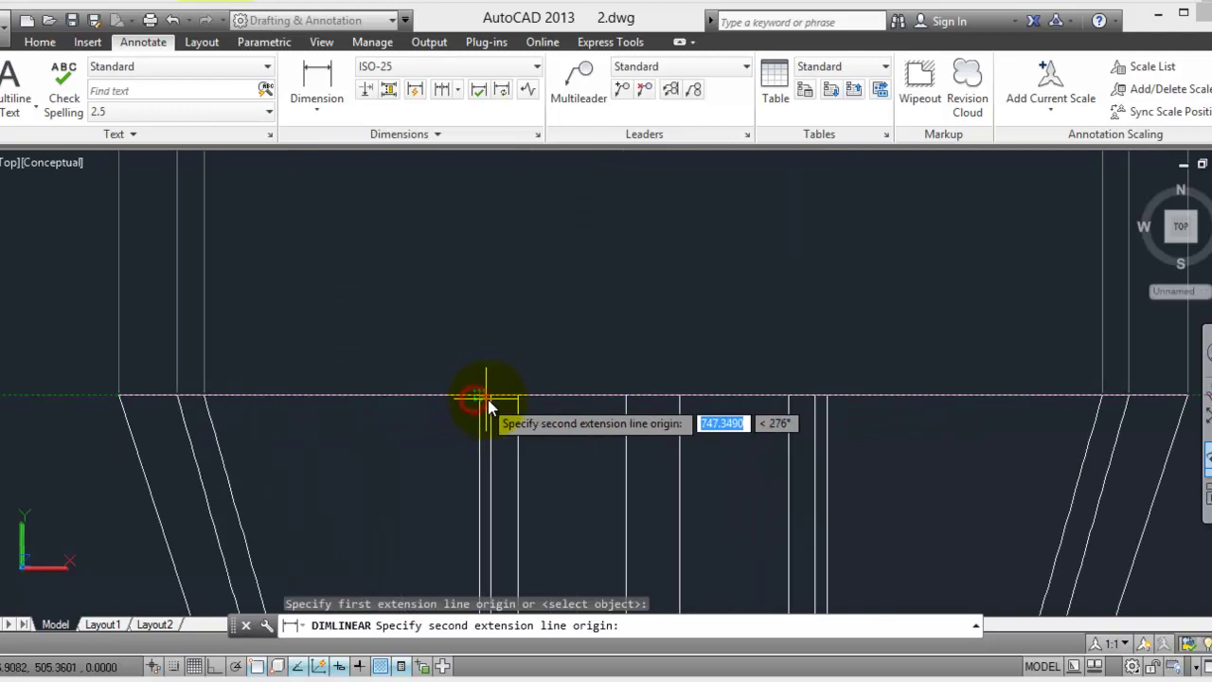
{"action": "left_click", "coordinate": [829, 396]}
{"action": "scroll", "coordinate": [830, 396], "scroll_direction": "down", "scroll_amount": 3}
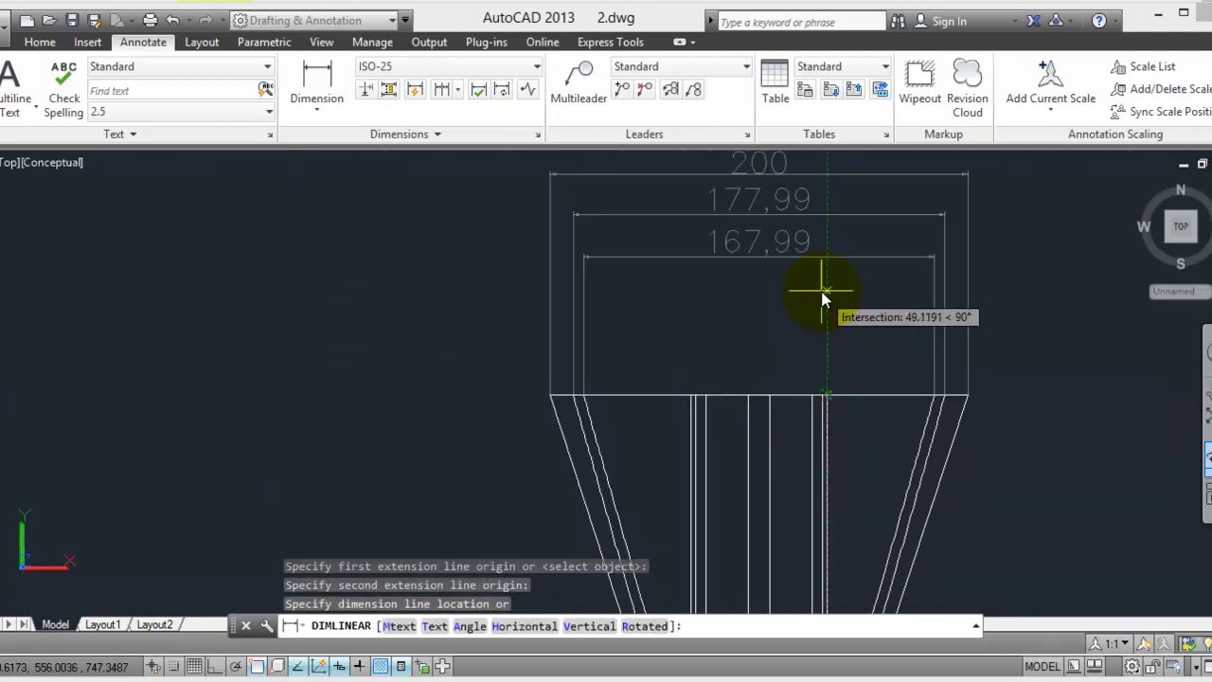
{"action": "left_click", "coordinate": [822, 292]}
{"action": "key", "text": "Escape"}
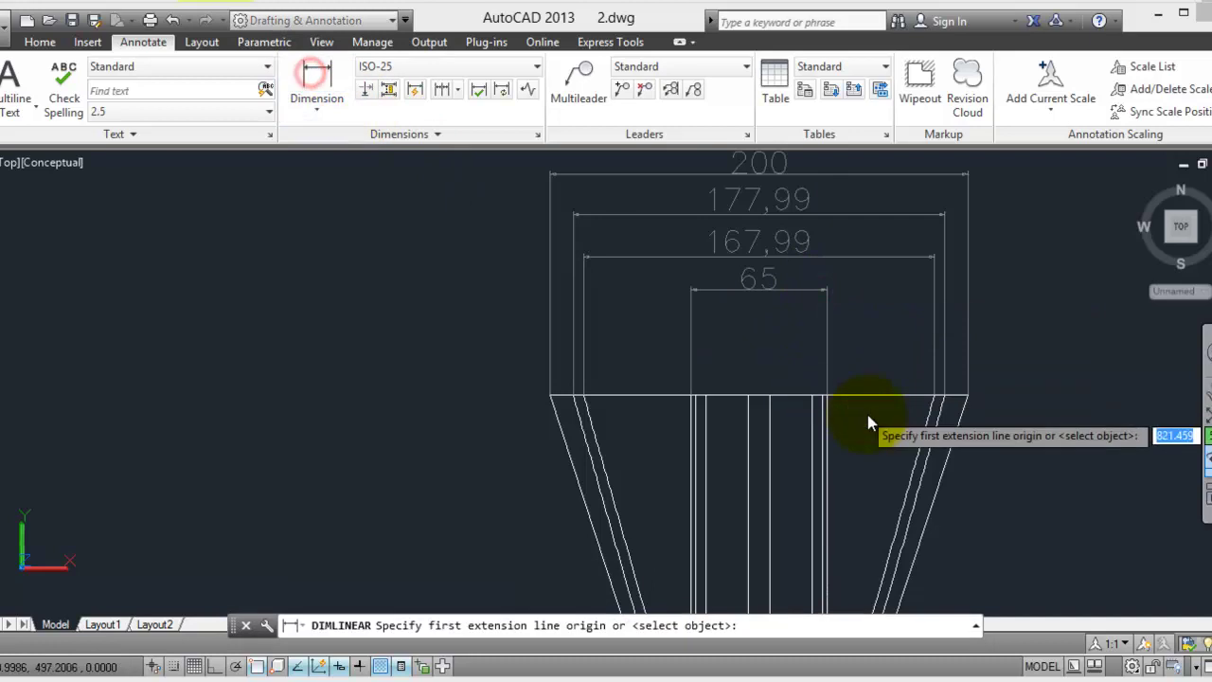
Finish the stack with the 50,62 width and the 10 slot width
{"action": "scroll", "coordinate": [805, 398], "scroll_direction": "up", "scroll_amount": 3}
{"action": "left_click", "coordinate": [429, 374]}
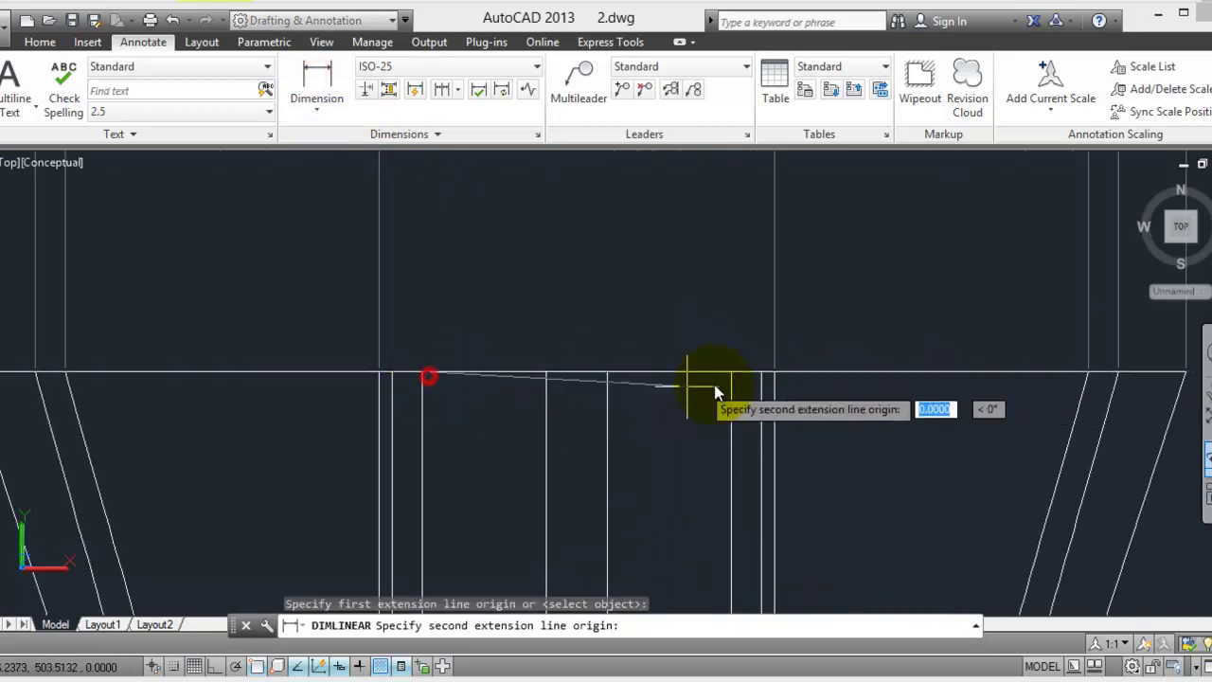
{"action": "left_click", "coordinate": [732, 377]}
{"action": "scroll", "coordinate": [732, 377], "scroll_direction": "down", "scroll_amount": 3}
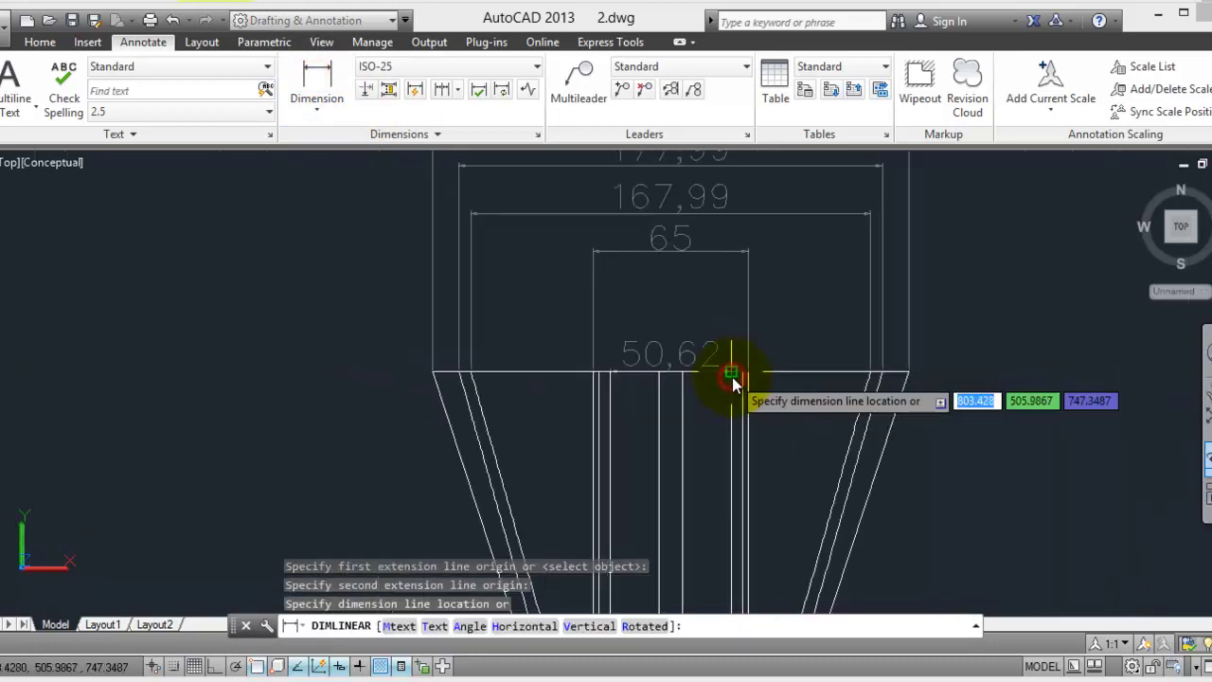
{"action": "left_click", "coordinate": [717, 292]}
{"action": "key", "text": "Escape"}
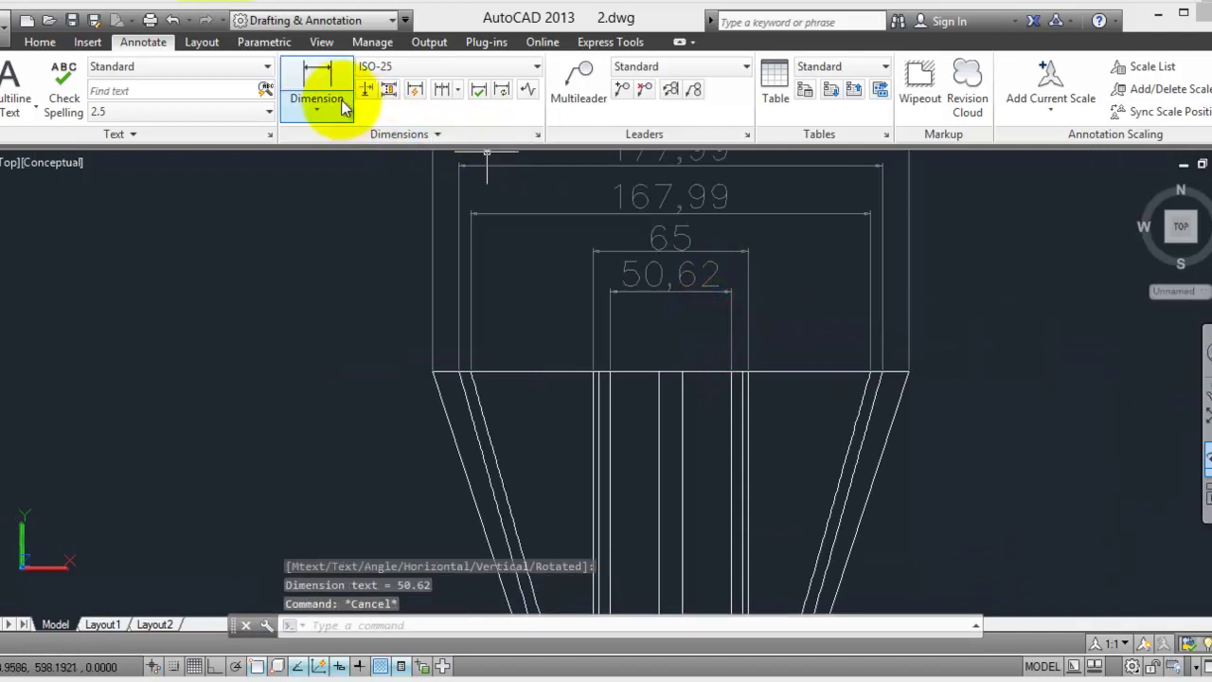
{"action": "left_click", "coordinate": [344, 107]}
{"action": "scroll", "coordinate": [771, 354], "scroll_direction": "up", "scroll_amount": 3}
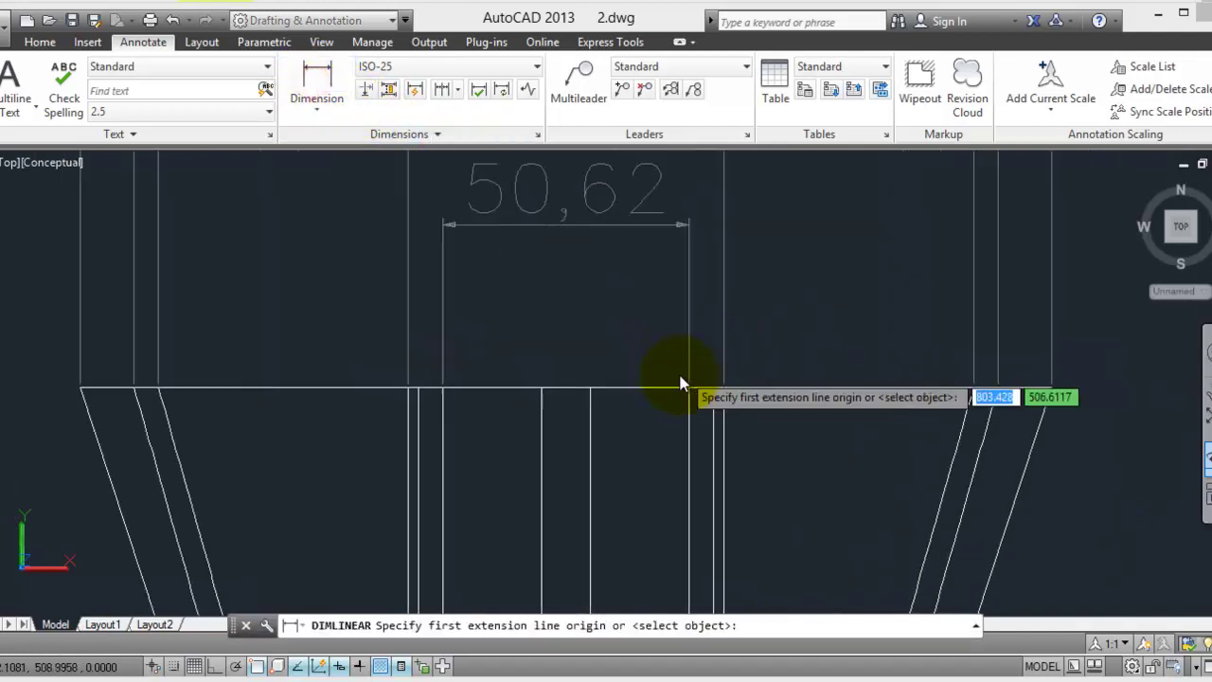
{"action": "left_click", "coordinate": [543, 393]}
{"action": "left_click", "coordinate": [601, 393]}
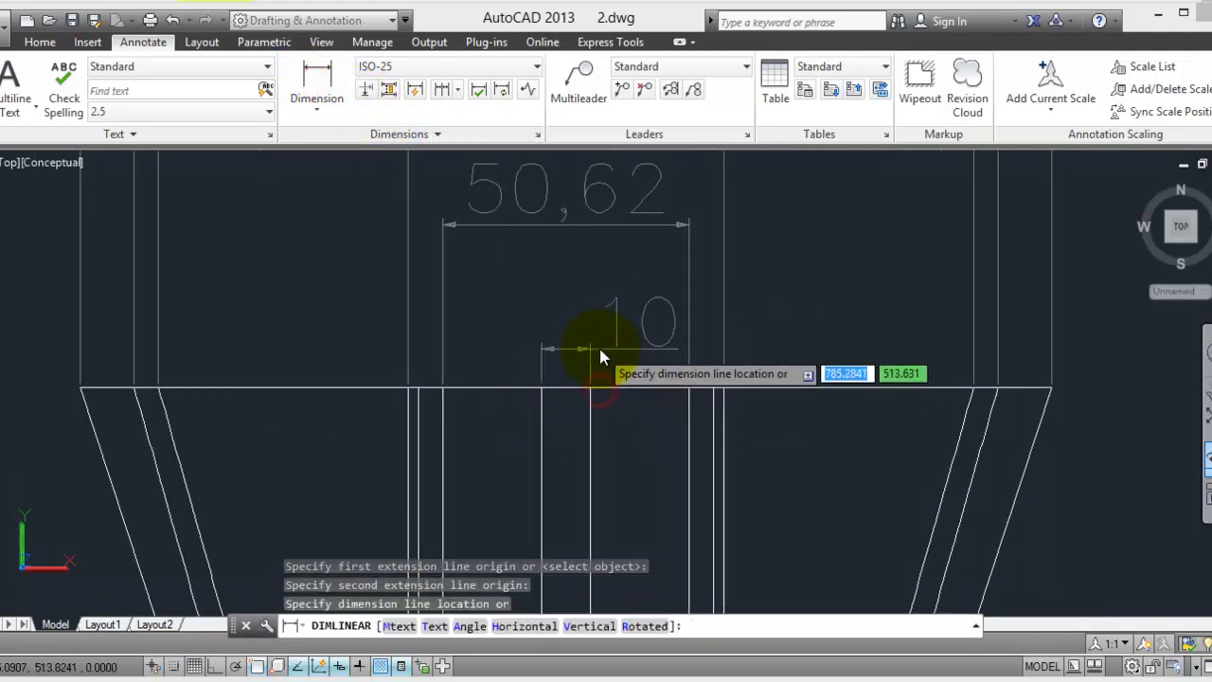
{"action": "left_click", "coordinate": [599, 342]}
{"action": "key", "text": "Escape"}
{"action": "scroll", "coordinate": [602, 341], "scroll_direction": "down", "scroll_amount": 3}
{"action": "scroll", "coordinate": [607, 340], "scroll_direction": "down", "scroll_amount": 3}
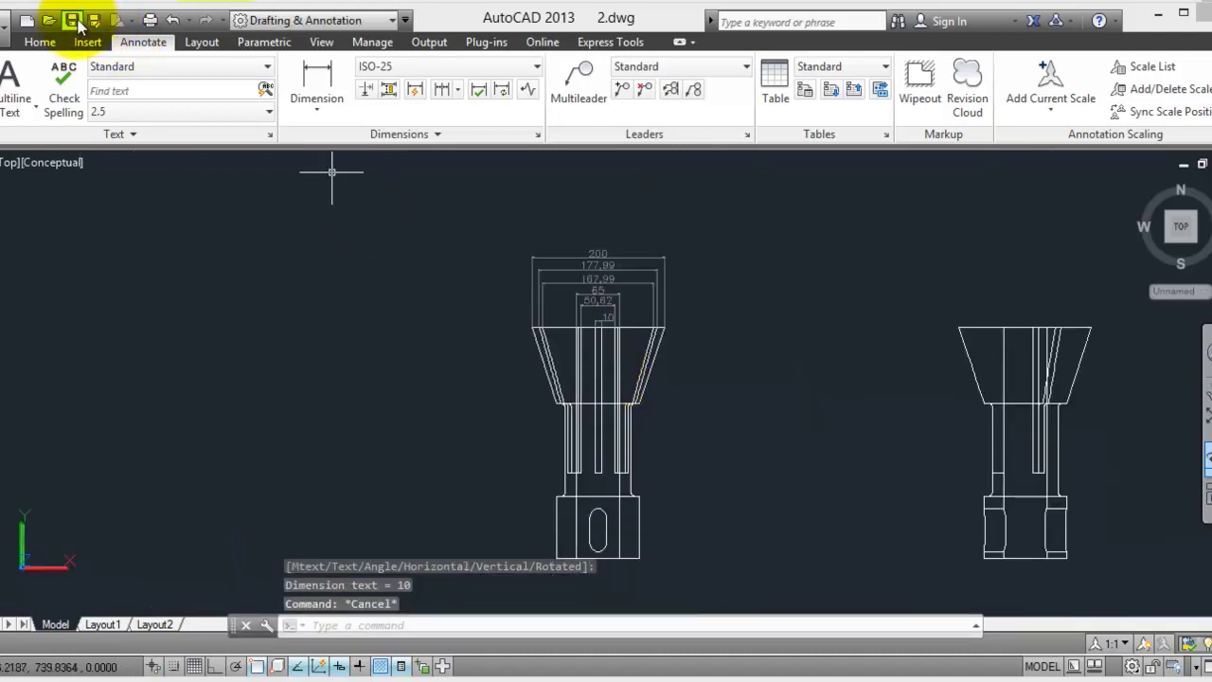
Save the drawing with the width dimensions
{"action": "key", "text": "ctrl+s"}
{"action": "scroll", "coordinate": [546, 344], "scroll_direction": "down", "scroll_amount": 3}
{"action": "scroll", "coordinate": [576, 406], "scroll_direction": "down", "scroll_amount": 2}
{"action": "scroll", "coordinate": [584, 409], "scroll_direction": "up", "scroll_amount": 1}
{"action": "scroll", "coordinate": [582, 407], "scroll_direction": "up", "scroll_amount": 3}
{"action": "scroll", "coordinate": [597, 417], "scroll_direction": "down", "scroll_amount": 4}
{"action": "scroll", "coordinate": [663, 479], "scroll_direction": "up", "scroll_amount": 4}
{"action": "scroll", "coordinate": [588, 352], "scroll_direction": "up", "scroll_amount": 2}
{"action": "scroll", "coordinate": [616, 379], "scroll_direction": "up", "scroll_amount": 2}
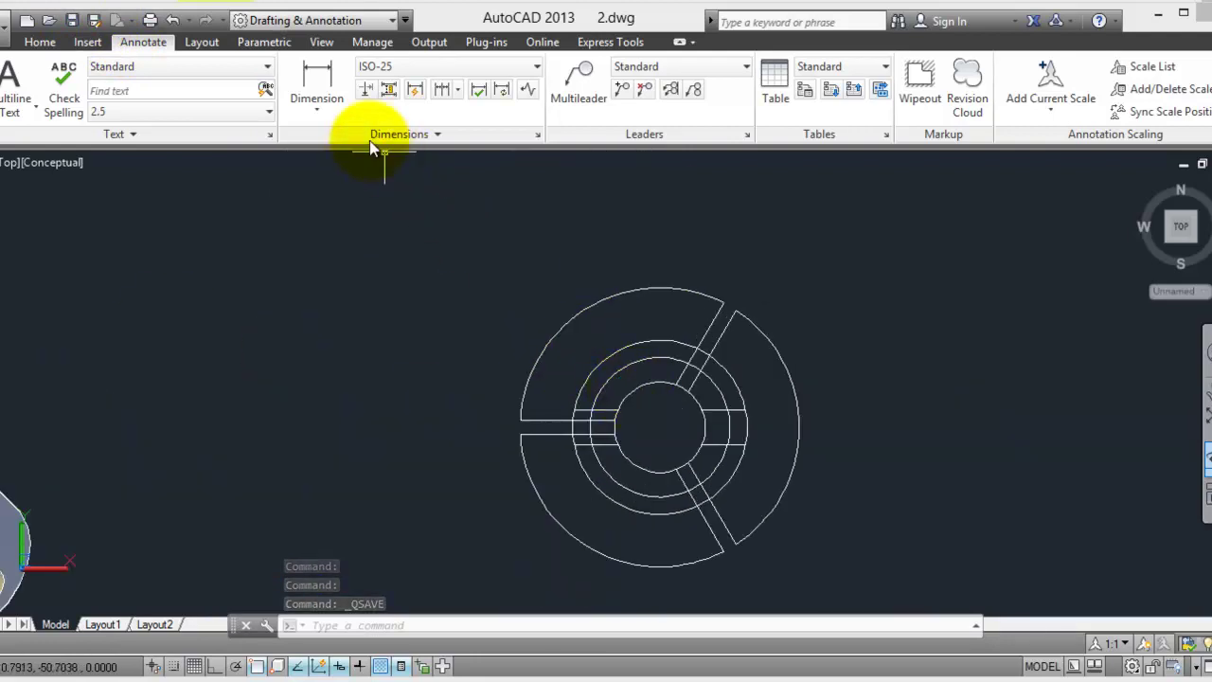
Add an R32.5 radius dimension to the inner circle of the end view
{"action": "left_click", "coordinate": [318, 112]}
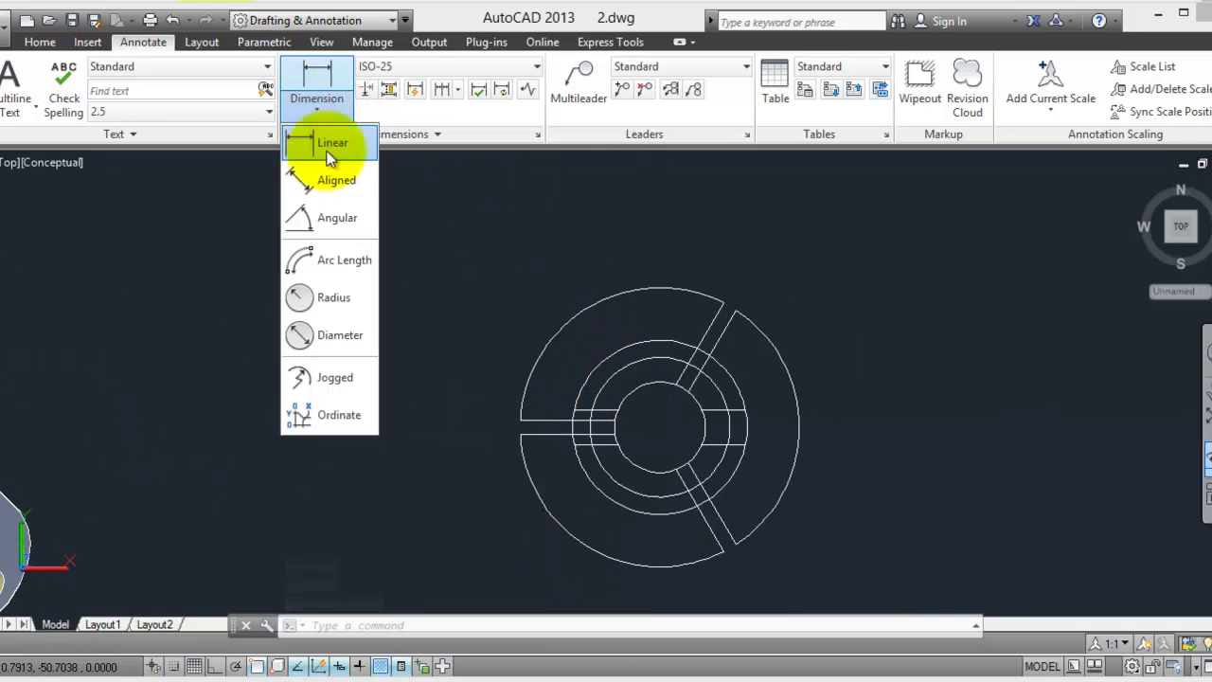
{"action": "left_click", "coordinate": [318, 296]}
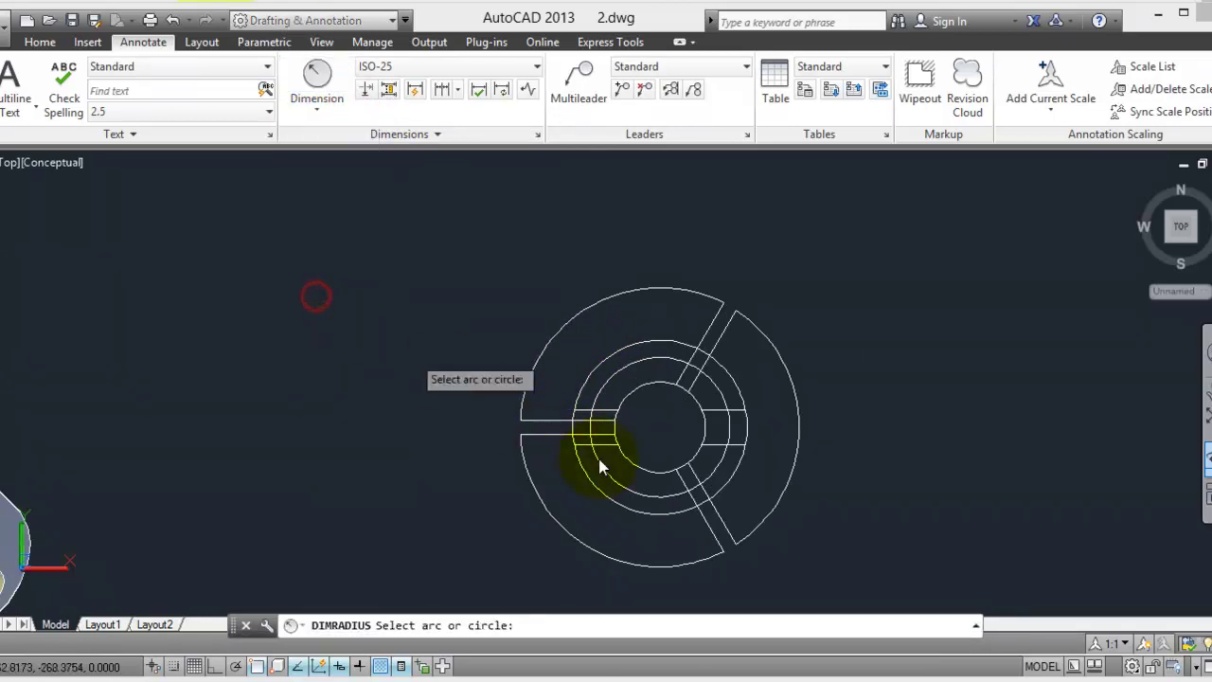
{"action": "left_click", "coordinate": [633, 464]}
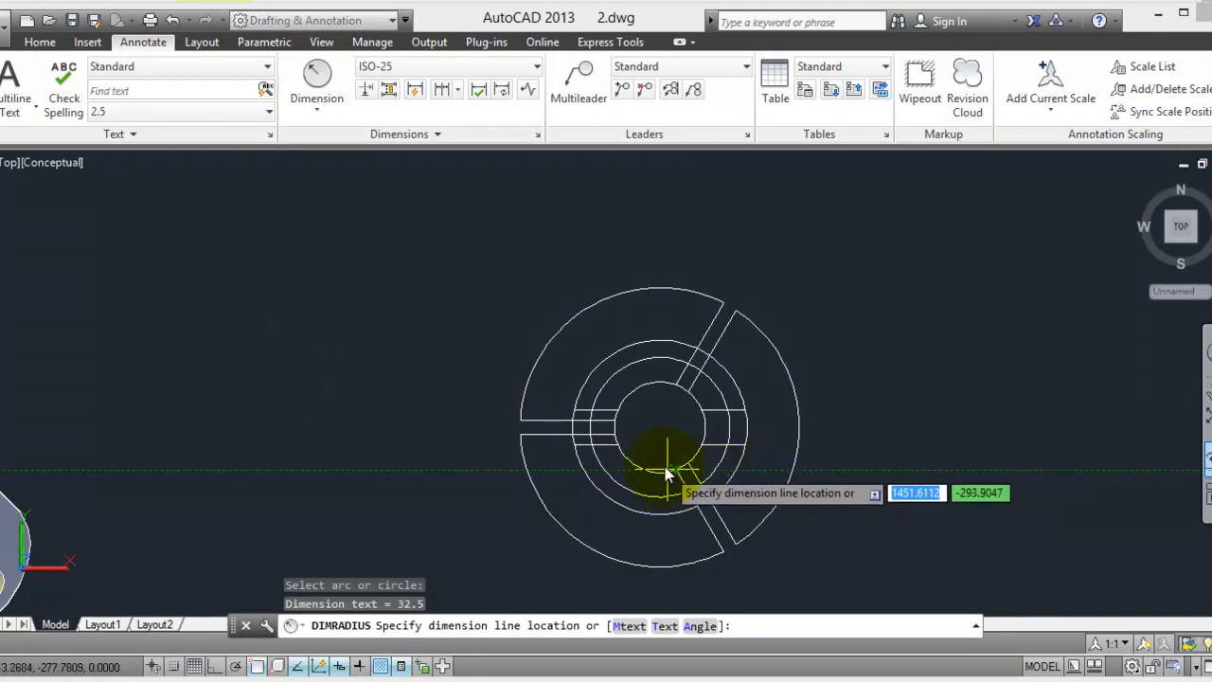
{"action": "left_click", "coordinate": [514, 571]}
{"action": "scroll", "coordinate": [527, 531], "scroll_direction": "down", "scroll_amount": 2}
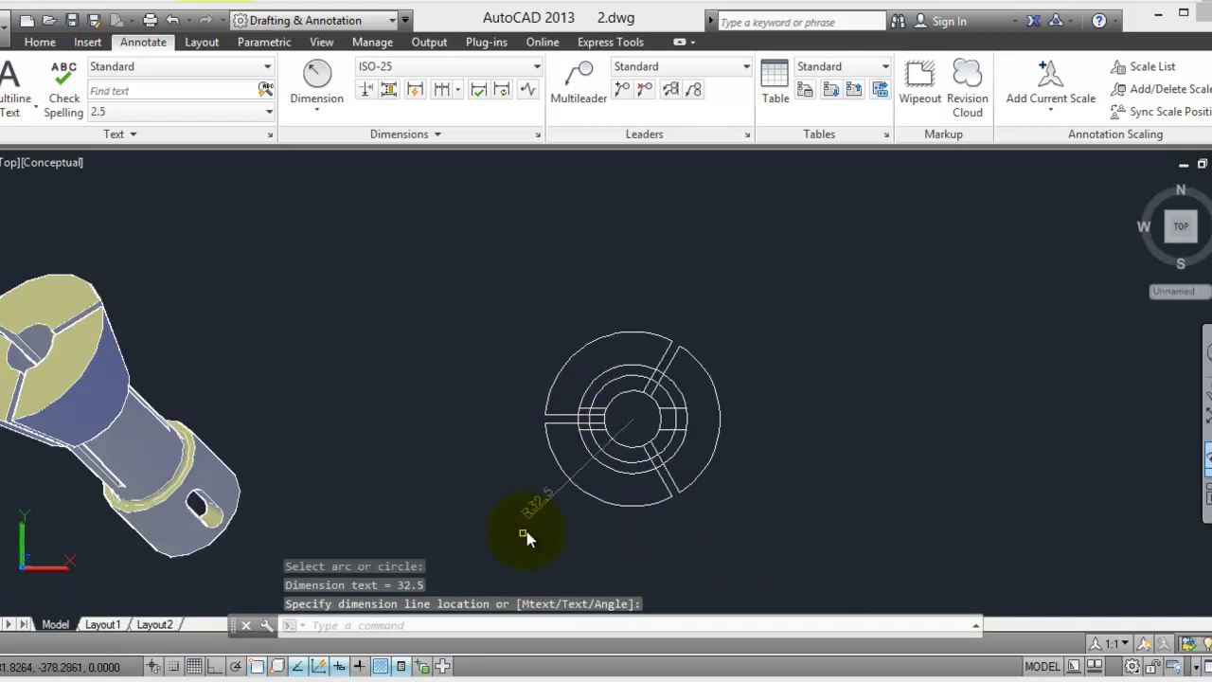
{"action": "scroll", "coordinate": [524, 535], "scroll_direction": "up", "scroll_amount": 5}
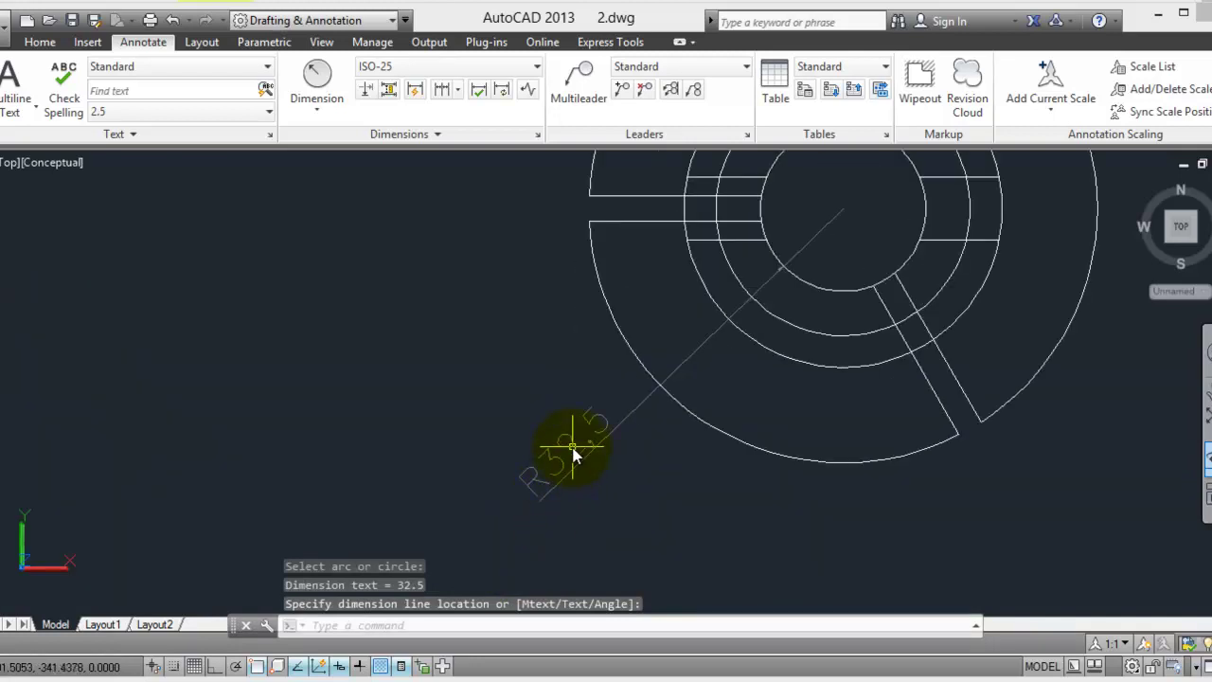
{"action": "scroll", "coordinate": [595, 505], "scroll_direction": "down", "scroll_amount": 2}
{"action": "key", "text": "Escape"}
Add R50 and R62.5 radius dimensions to the outer arcs
{"action": "left_click", "coordinate": [317, 76]}
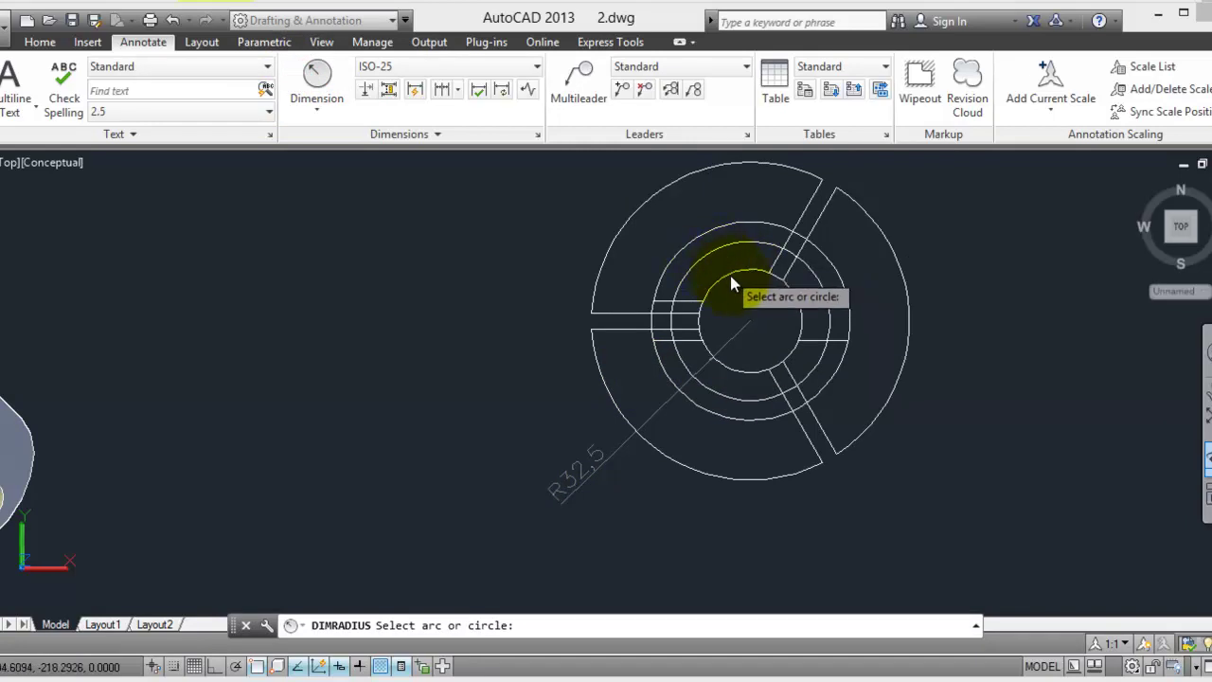
{"action": "left_click", "coordinate": [698, 269]}
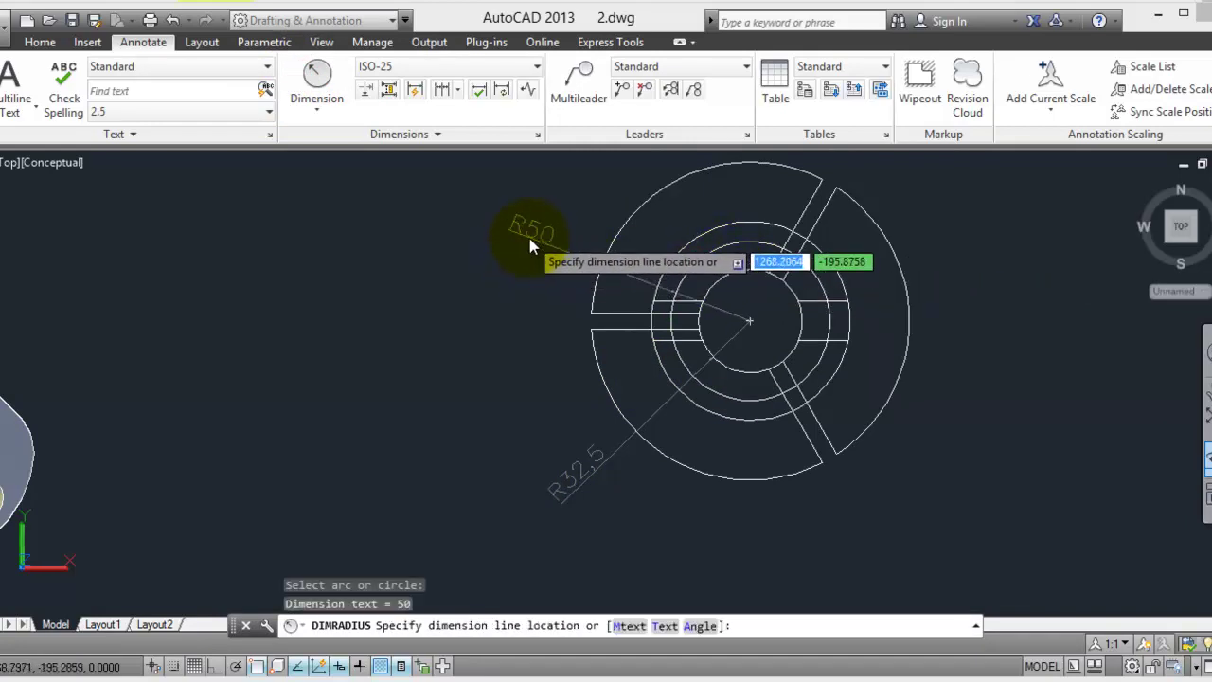
{"action": "left_click", "coordinate": [554, 231]}
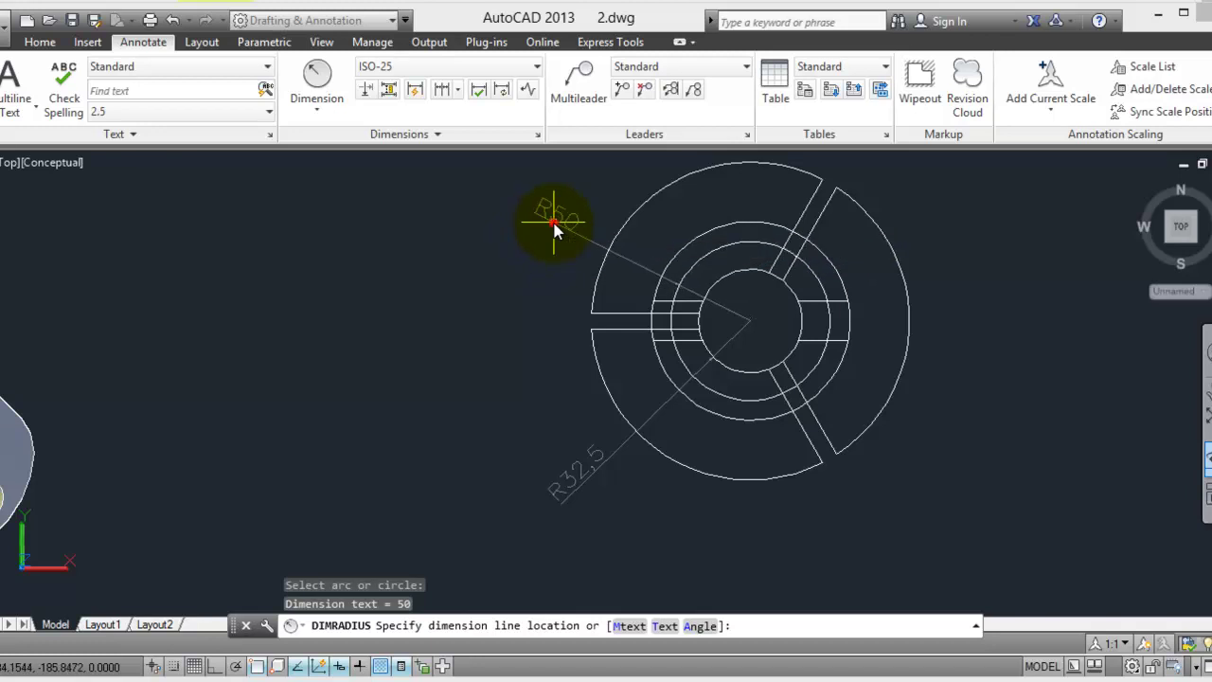
{"action": "scroll", "coordinate": [669, 374], "scroll_direction": "down", "scroll_amount": 2}
{"action": "scroll", "coordinate": [760, 326], "scroll_direction": "up", "scroll_amount": 2}
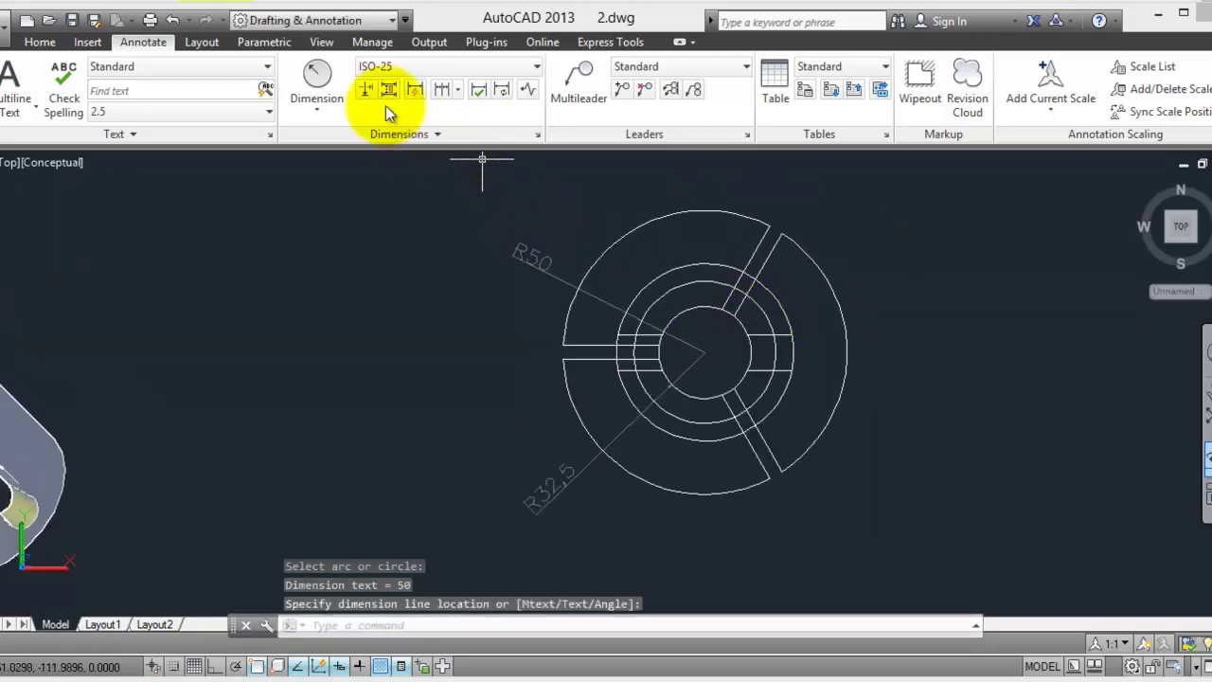
{"action": "left_click", "coordinate": [332, 83]}
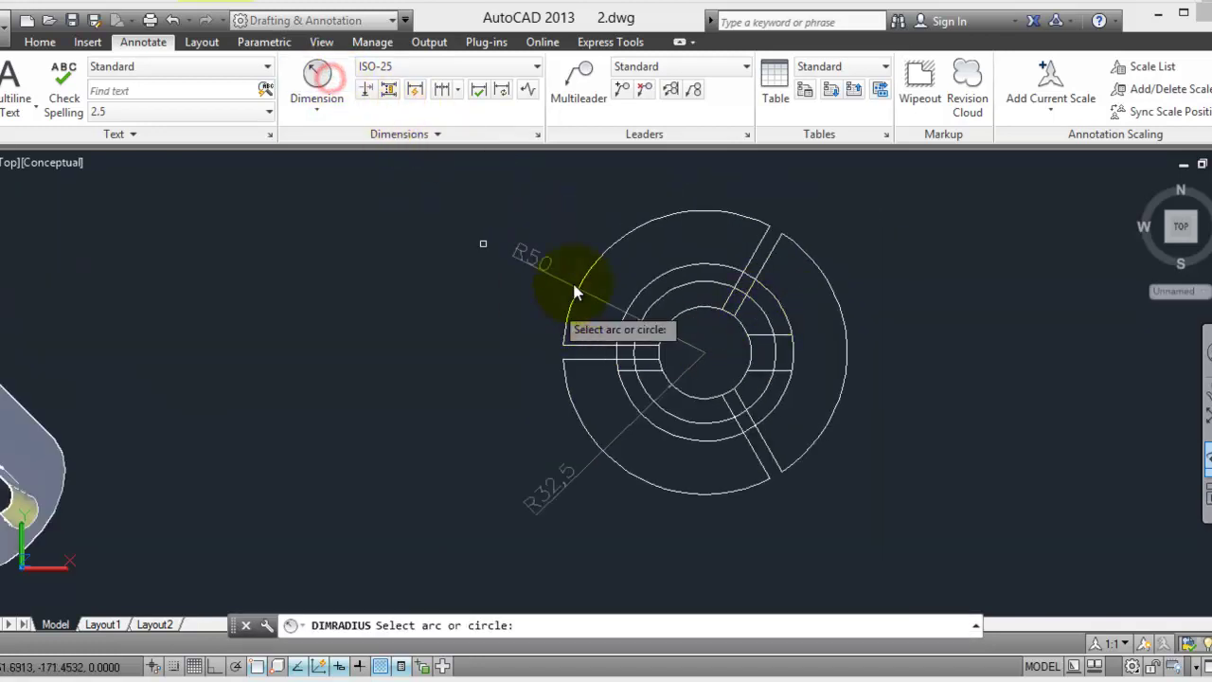
{"action": "left_click", "coordinate": [660, 286]}
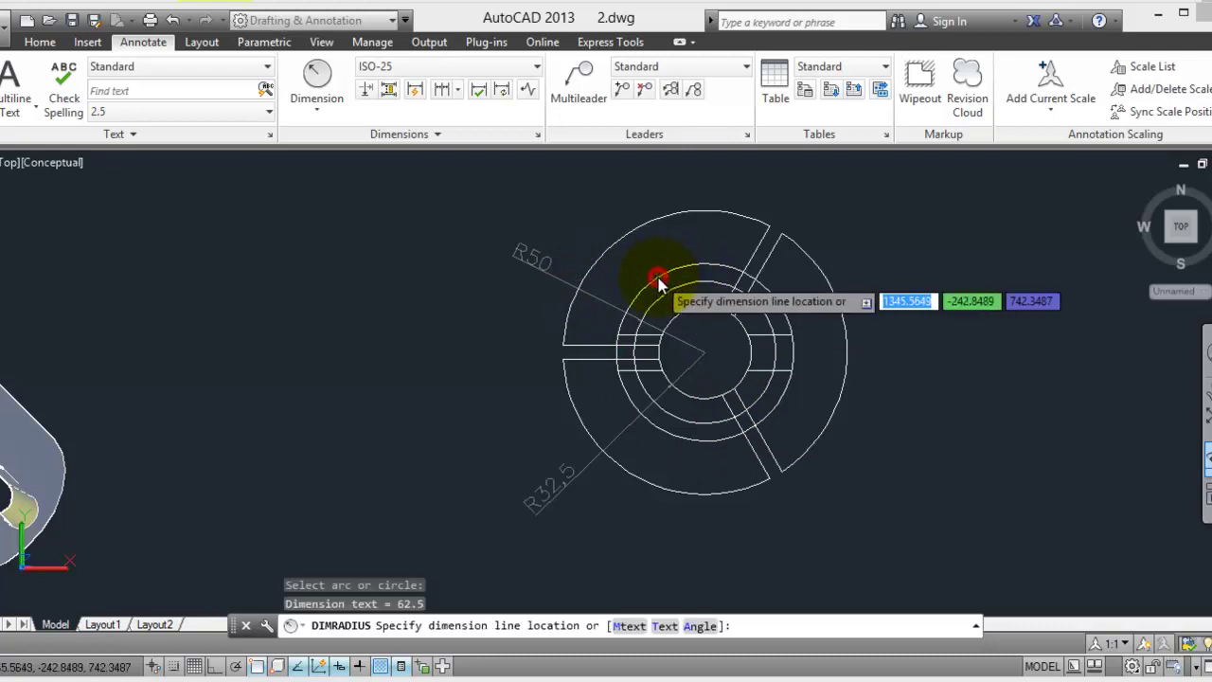
{"action": "scroll", "coordinate": [658, 276], "scroll_direction": "down", "scroll_amount": 2}
{"action": "left_click", "coordinate": [611, 225]}
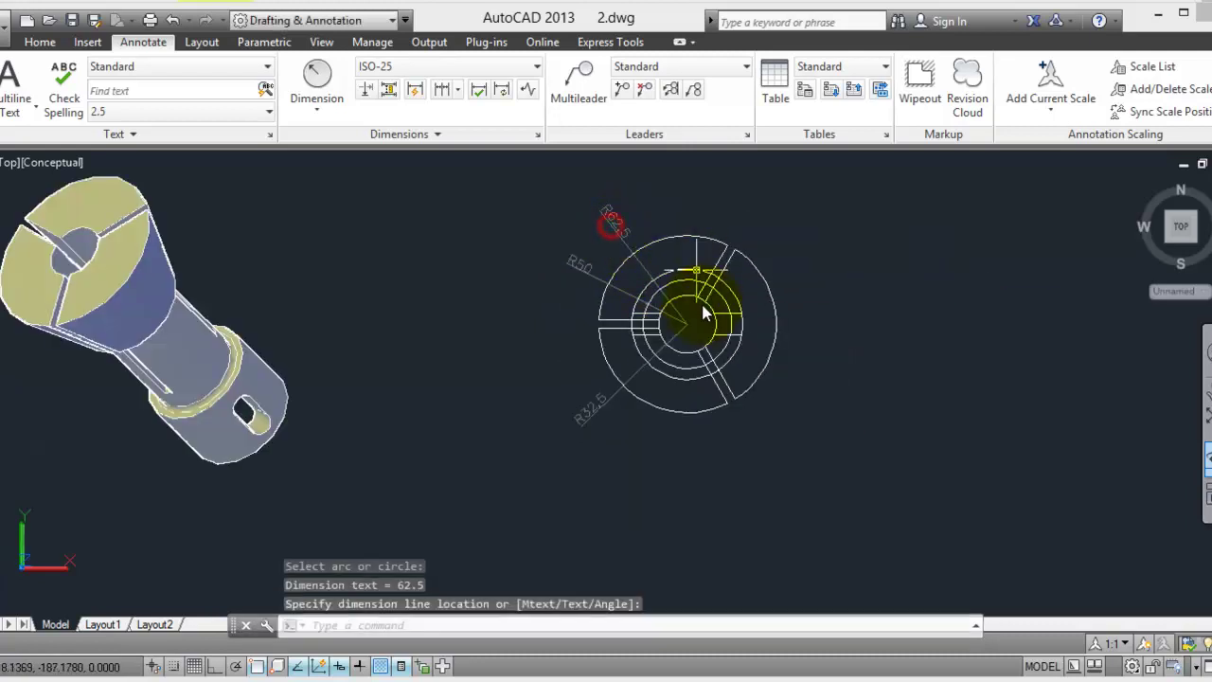
{"action": "scroll", "coordinate": [663, 360], "scroll_direction": "down", "scroll_amount": 3}
{"action": "scroll", "coordinate": [606, 360], "scroll_direction": "up", "scroll_amount": 4}
{"action": "scroll", "coordinate": [578, 365], "scroll_direction": "up", "scroll_amount": 2}
Dimension the outermost circle with R100
{"action": "left_click", "coordinate": [317, 84]}
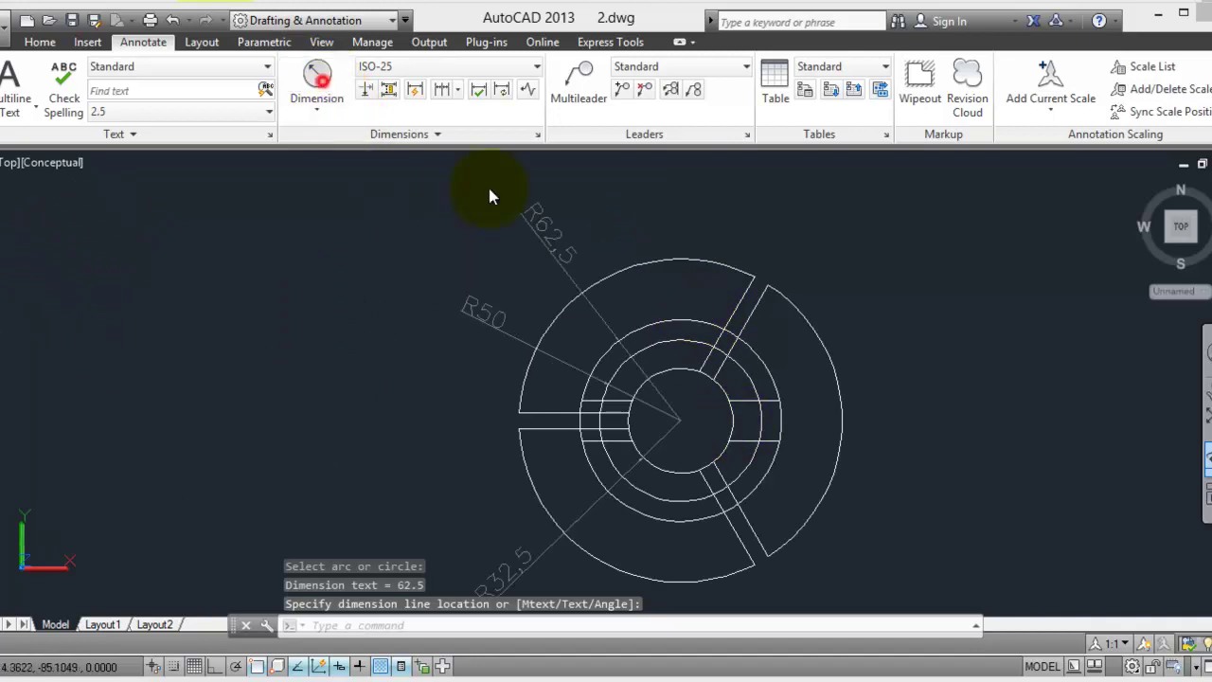
{"action": "left_click", "coordinate": [842, 411]}
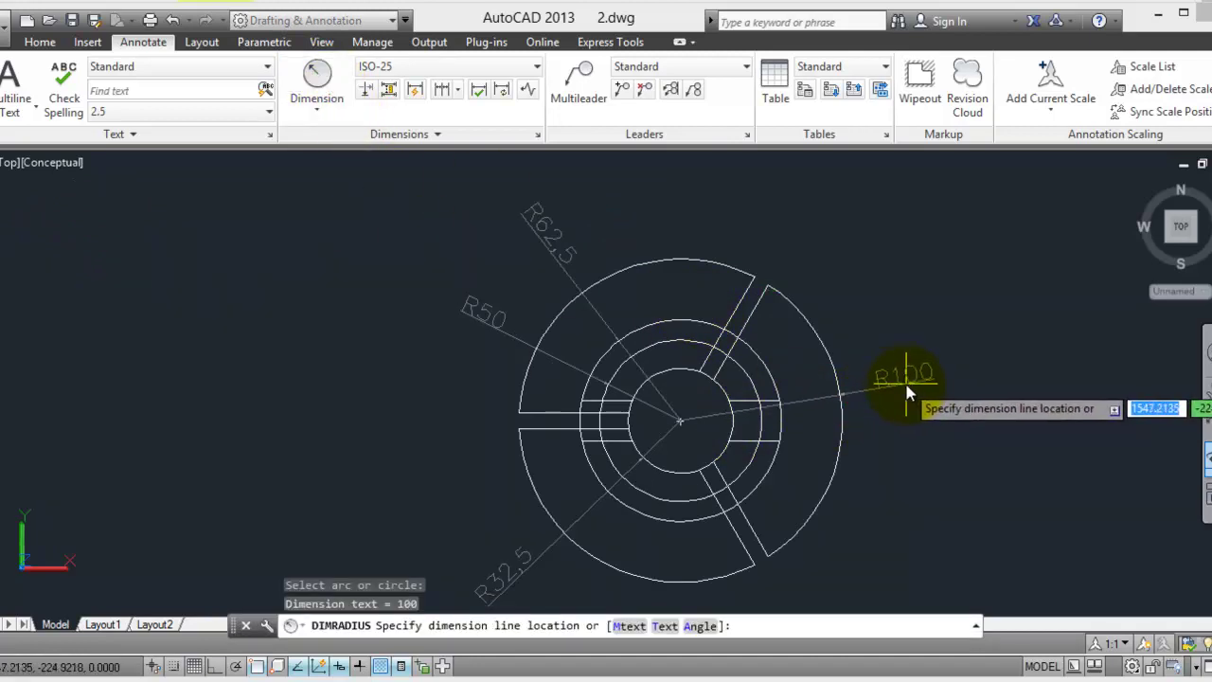
{"action": "key", "text": "Escape"}
{"action": "scroll", "coordinate": [730, 400], "scroll_direction": "down", "scroll_amount": 5}
{"action": "scroll", "coordinate": [731, 400], "scroll_direction": "up", "scroll_amount": 2}
{"action": "scroll", "coordinate": [677, 433], "scroll_direction": "up", "scroll_amount": 1}
{"action": "scroll", "coordinate": [593, 439], "scroll_direction": "down", "scroll_amount": 1}
{"action": "scroll", "coordinate": [731, 423], "scroll_direction": "up", "scroll_amount": 2}
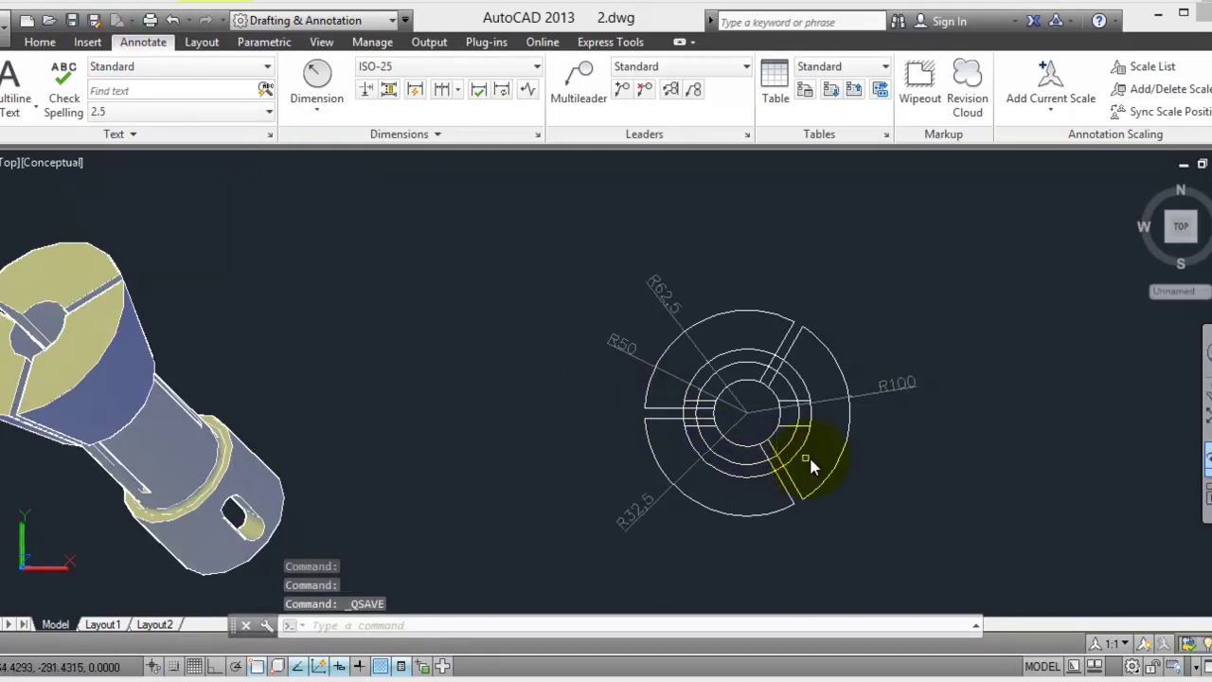
Add a 199.44 arc-length dimension to the outer R100 arc
{"action": "left_click", "coordinate": [323, 114]}
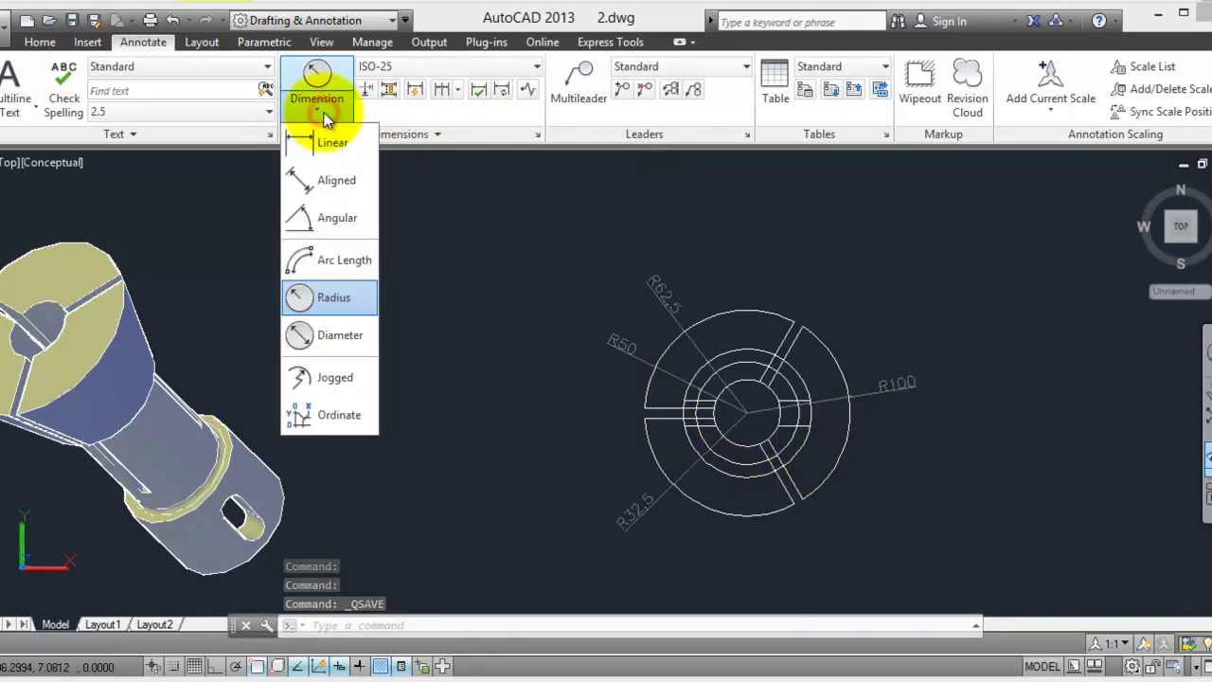
{"action": "left_click", "coordinate": [328, 266]}
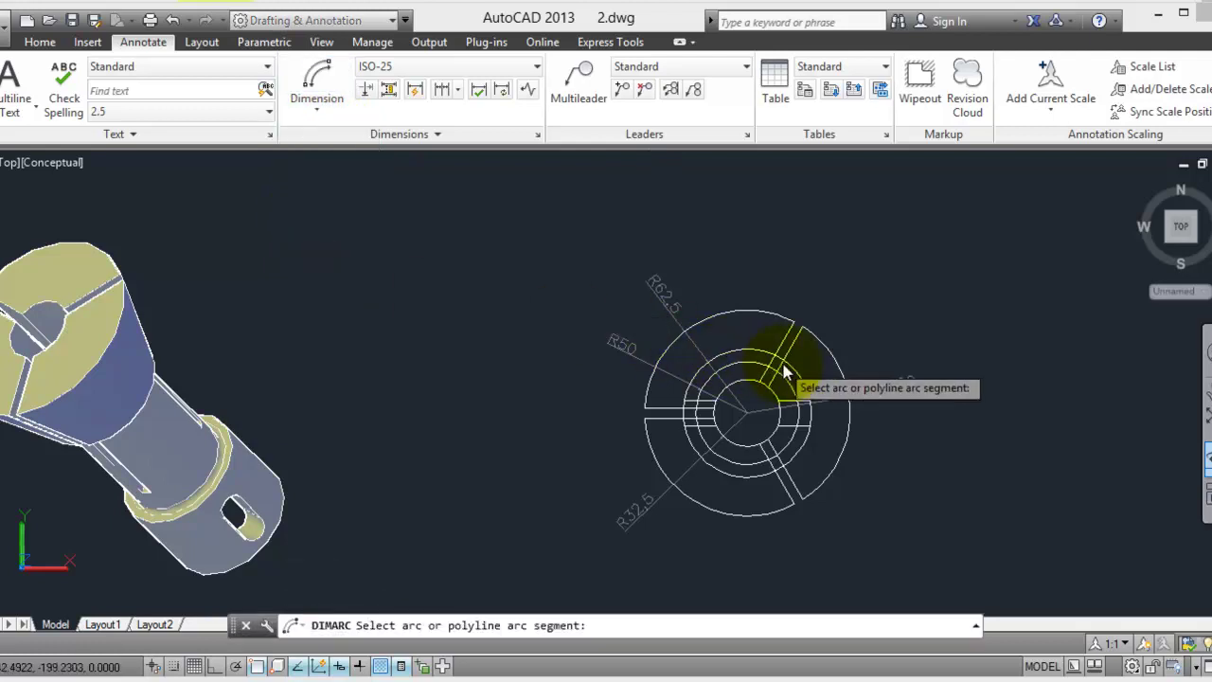
{"action": "left_click", "coordinate": [843, 371]}
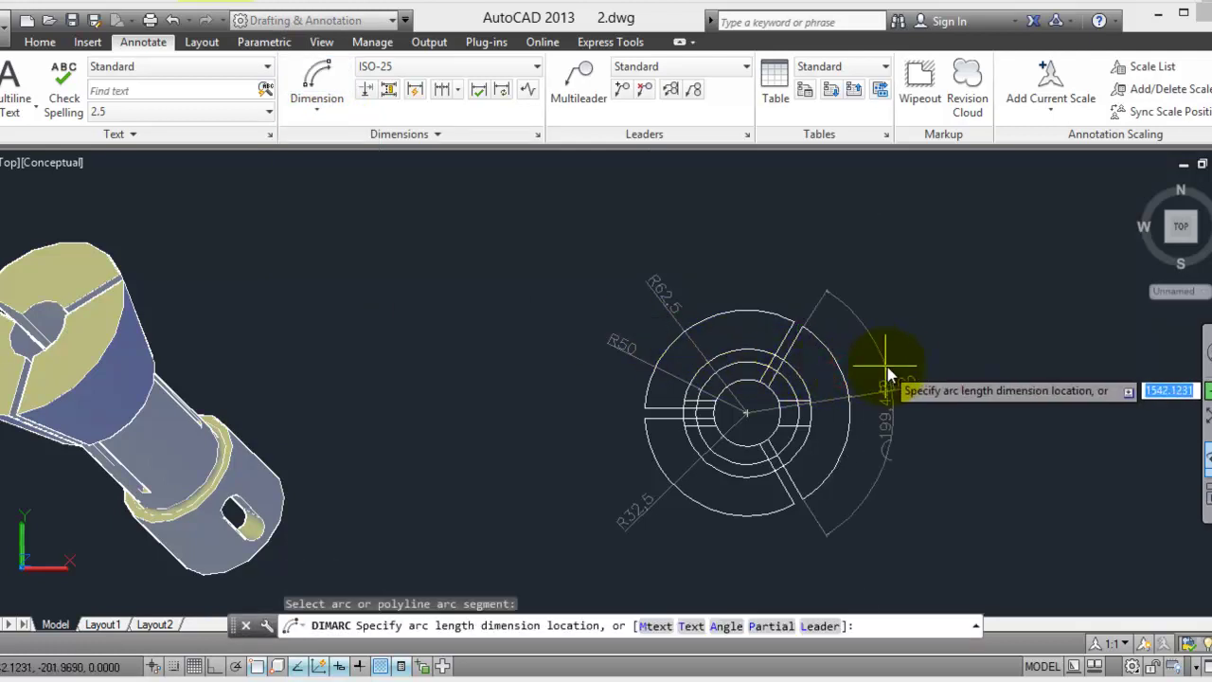
{"action": "left_click", "coordinate": [944, 374]}
{"action": "scroll", "coordinate": [730, 327], "scroll_direction": "down", "scroll_amount": 4}
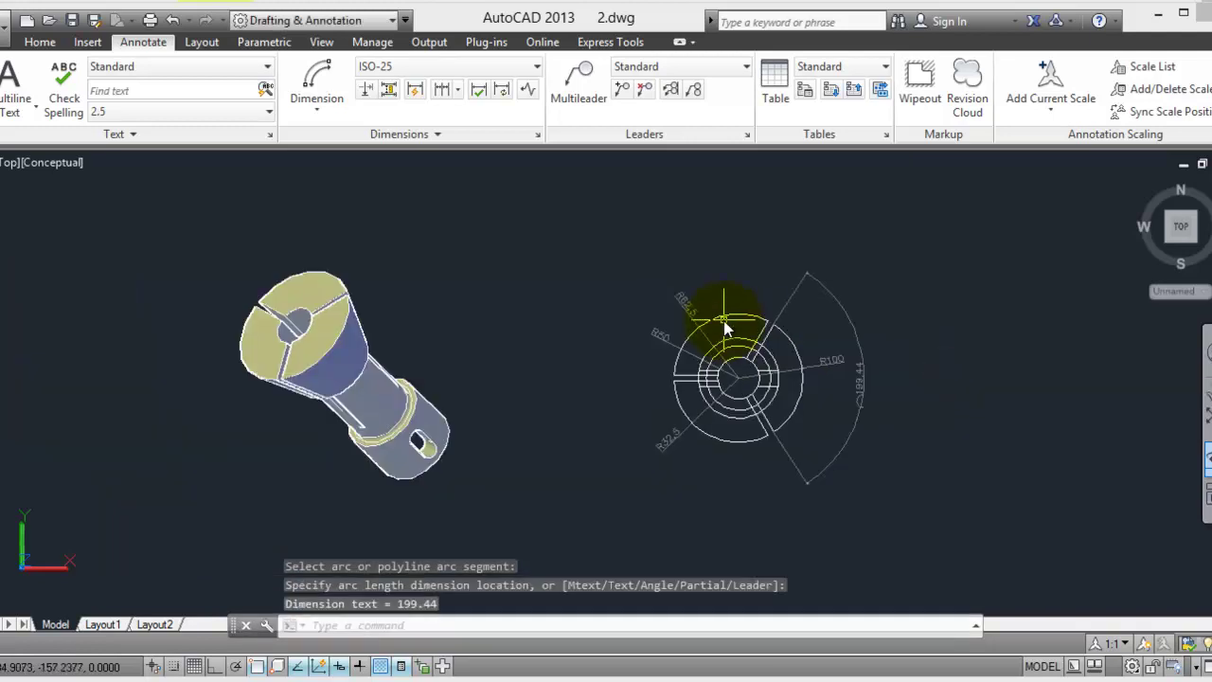
{"action": "scroll", "coordinate": [728, 426], "scroll_direction": "down", "scroll_amount": 1}
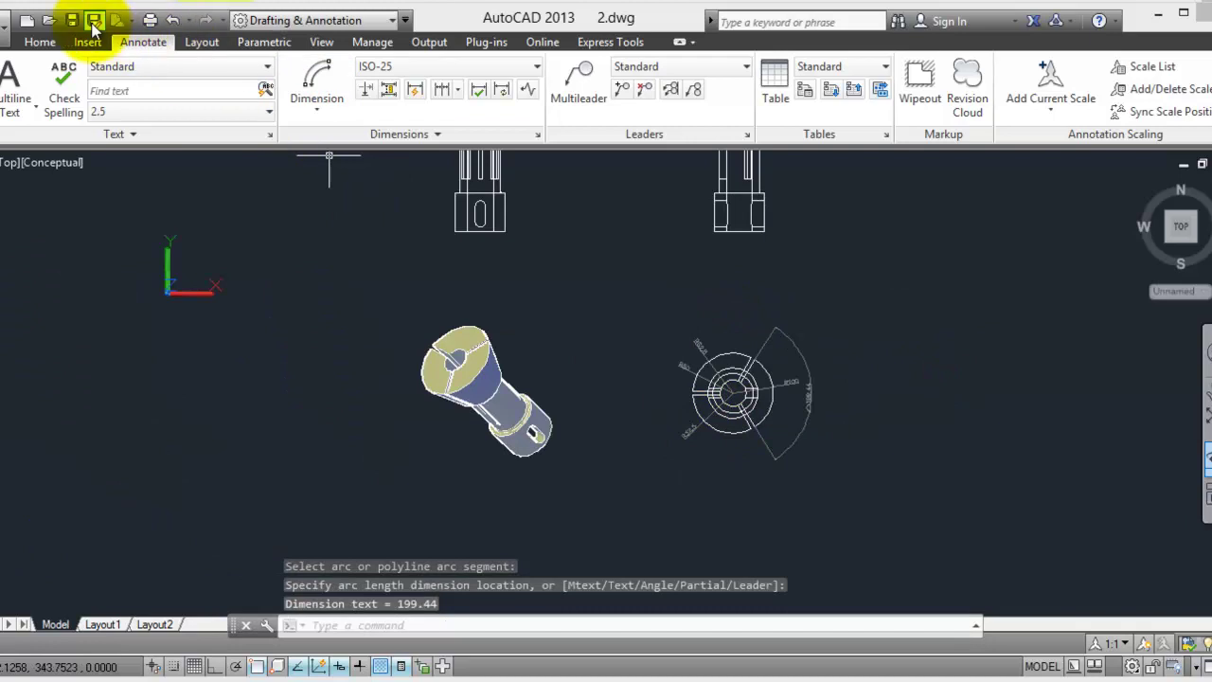
Save the drawing with the arc-length dimension
{"action": "key", "text": "ctrl+s"}
{"action": "scroll", "coordinate": [617, 471], "scroll_direction": "down", "scroll_amount": 2}
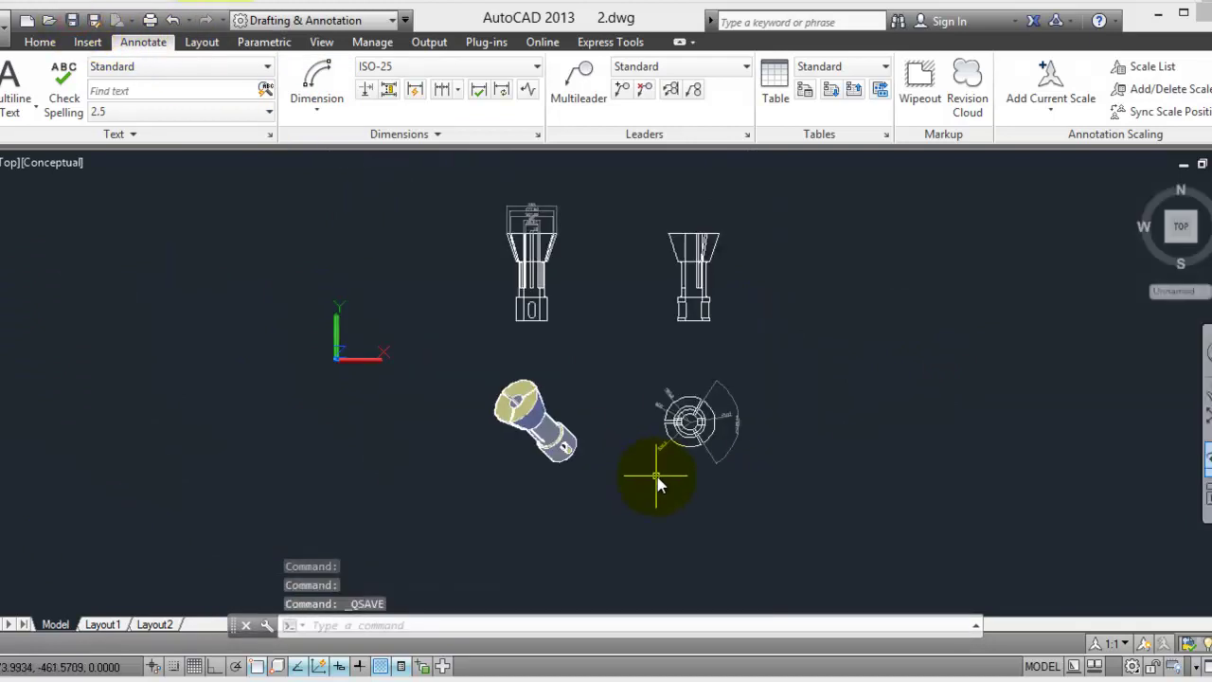
{"action": "scroll", "coordinate": [717, 238], "scroll_direction": "up", "scroll_amount": 2}
{"action": "scroll", "coordinate": [643, 302], "scroll_direction": "up", "scroll_amount": 2}
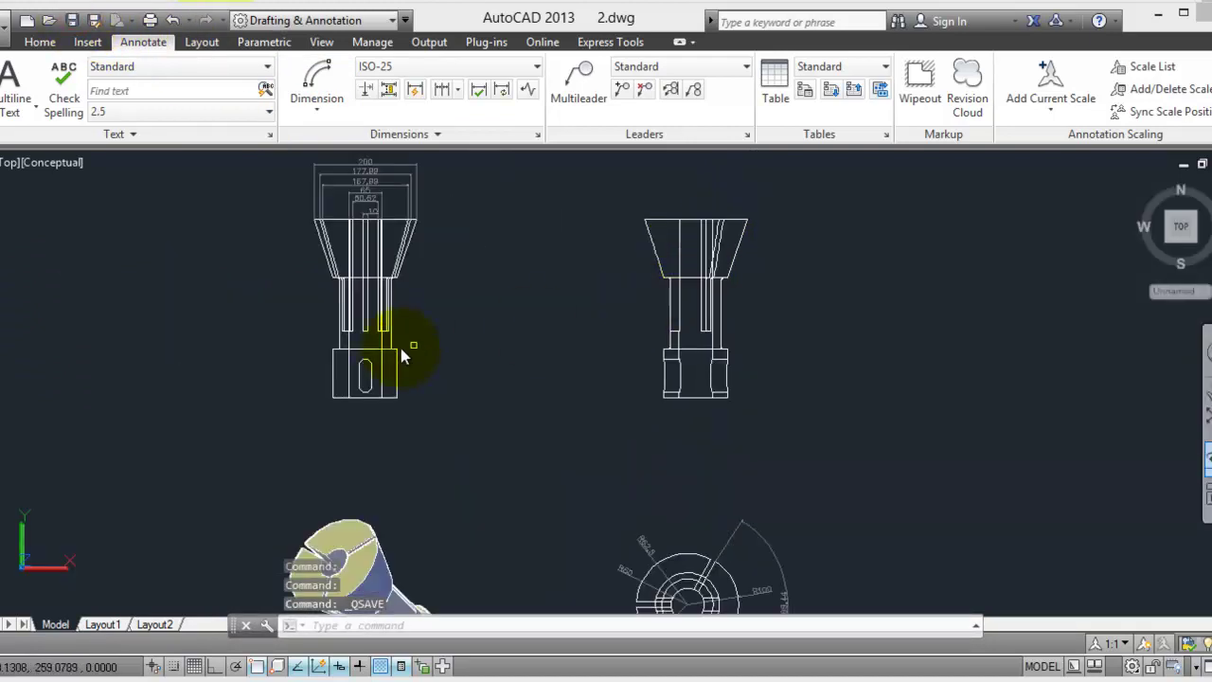
{"action": "scroll", "coordinate": [460, 368], "scroll_direction": "down", "scroll_amount": 2}
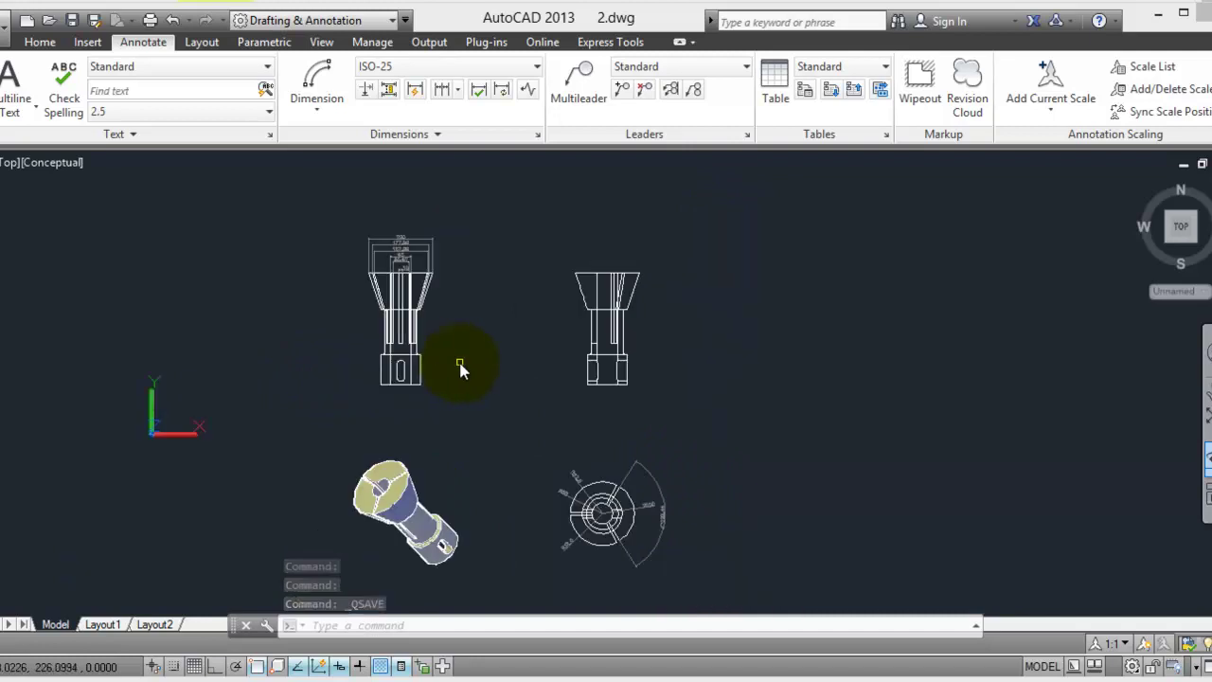
{"action": "key", "text": "Escape"}
{"action": "scroll", "coordinate": [385, 384], "scroll_direction": "up", "scroll_amount": 1}
{"action": "scroll", "coordinate": [386, 384], "scroll_direction": "up", "scroll_amount": 3}
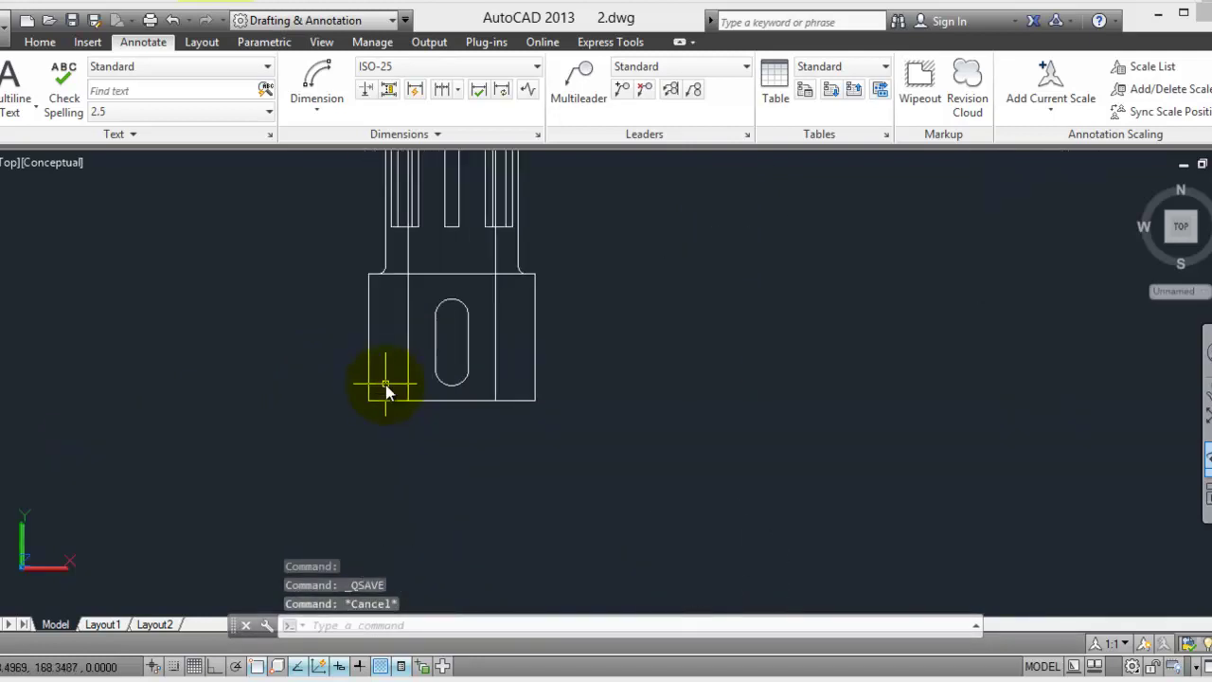
{"action": "left_click", "coordinate": [304, 100]}
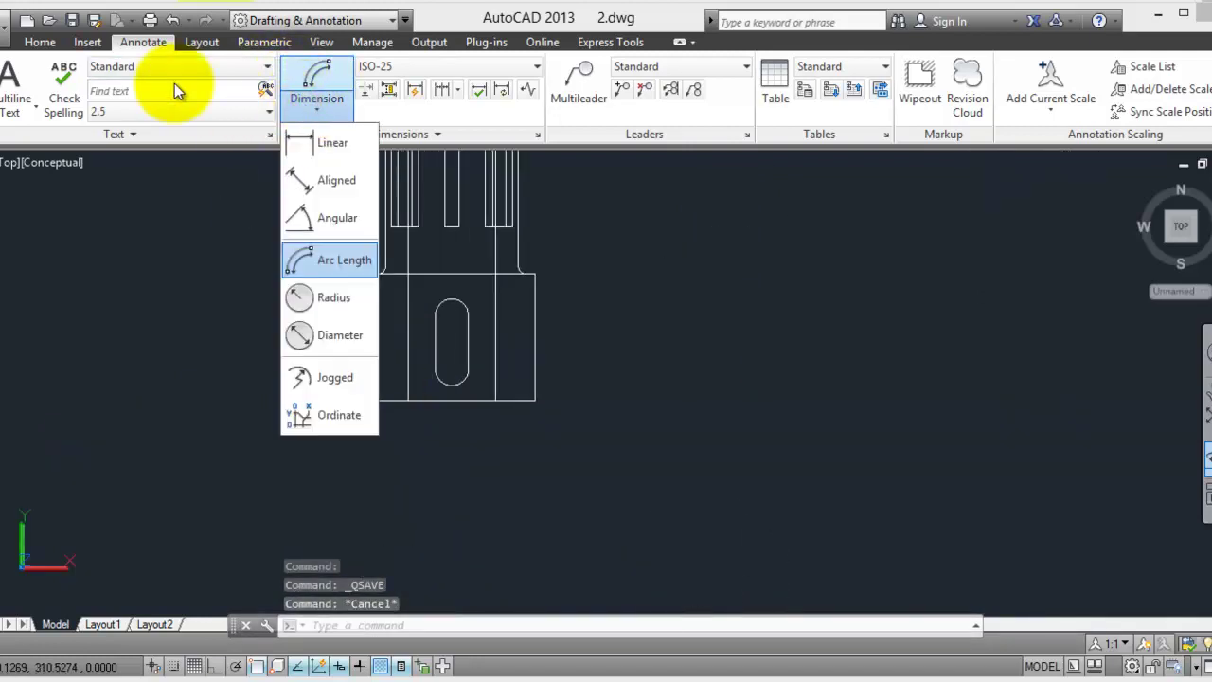
{"action": "left_click", "coordinate": [70, 27]}
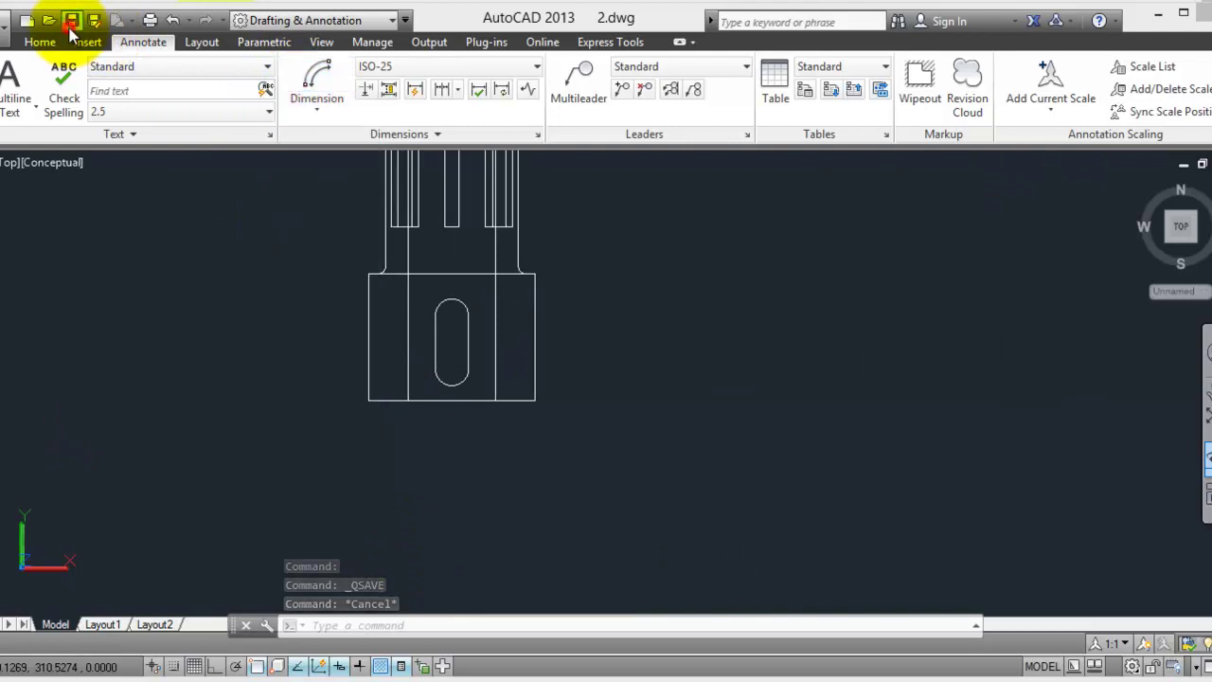
{"action": "left_click", "coordinate": [316, 115]}
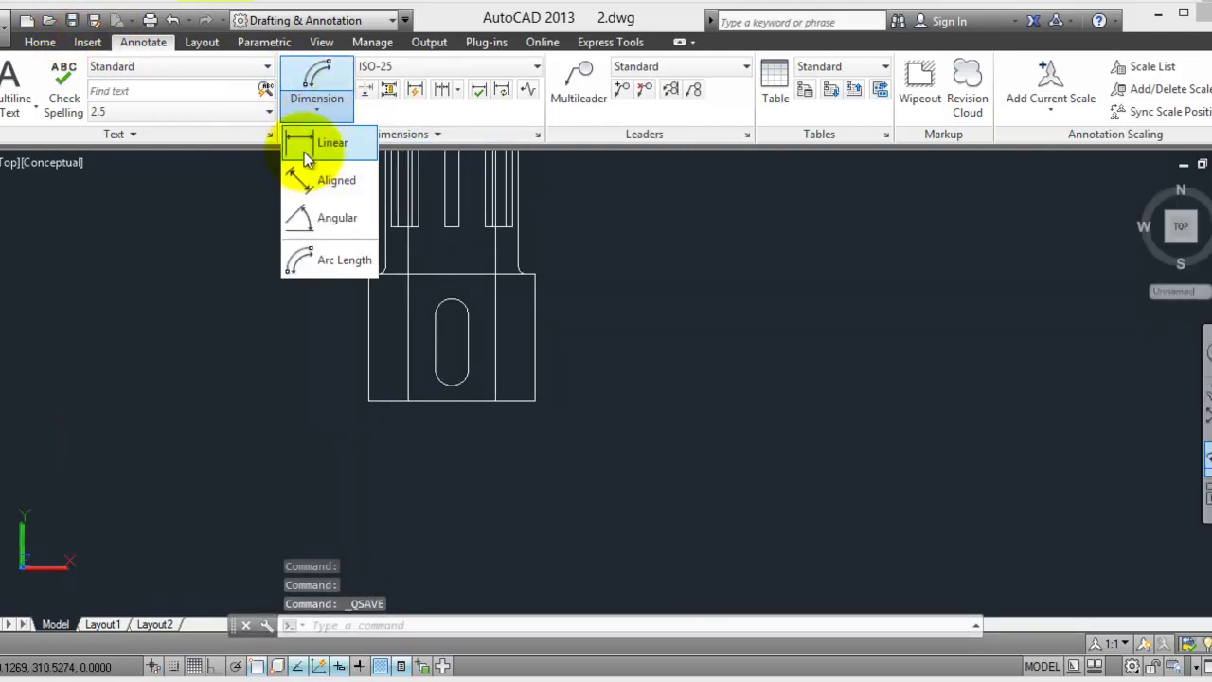
Dimension the base with a 125 width, 65 inner width and 95.63 height
{"action": "left_click", "coordinate": [306, 153]}
{"action": "left_click", "coordinate": [362, 396]}
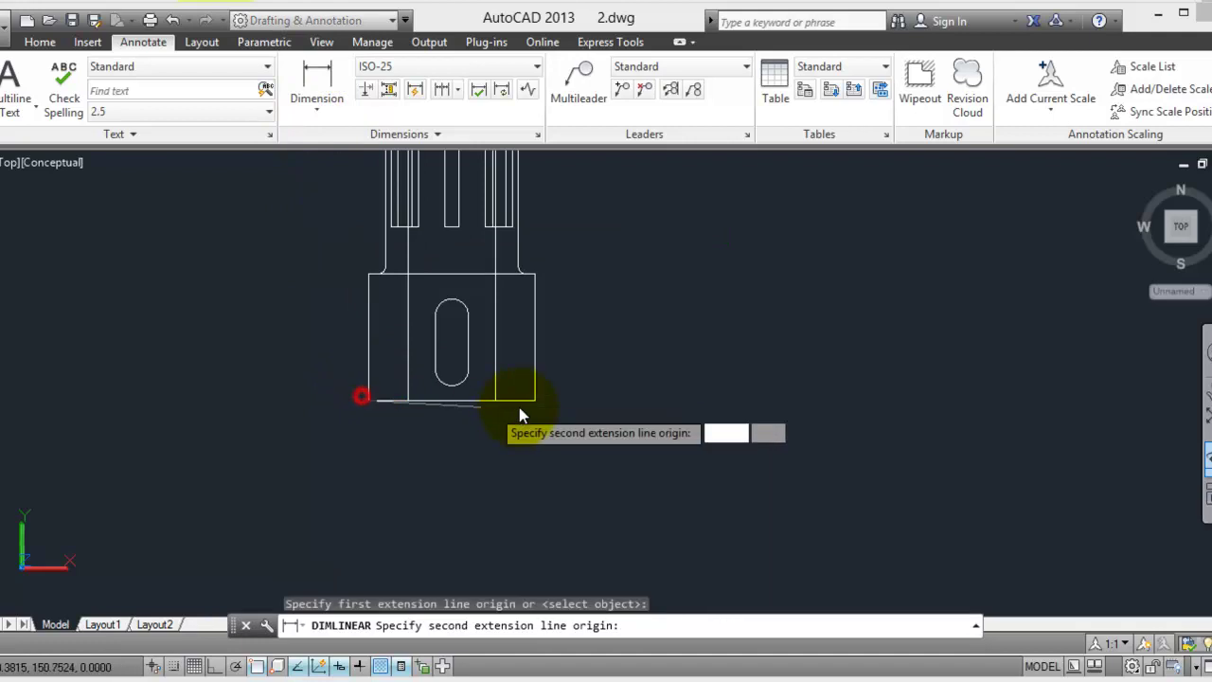
{"action": "left_click", "coordinate": [532, 399]}
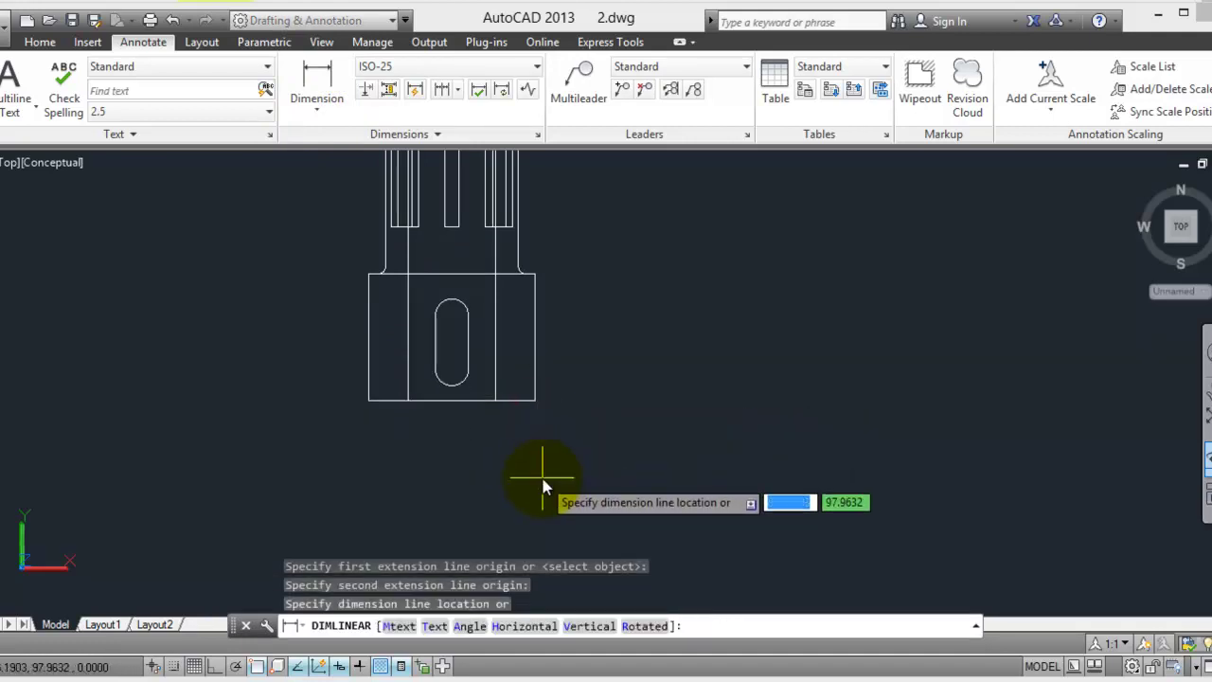
{"action": "left_click", "coordinate": [544, 491]}
{"action": "left_click", "coordinate": [316, 80]}
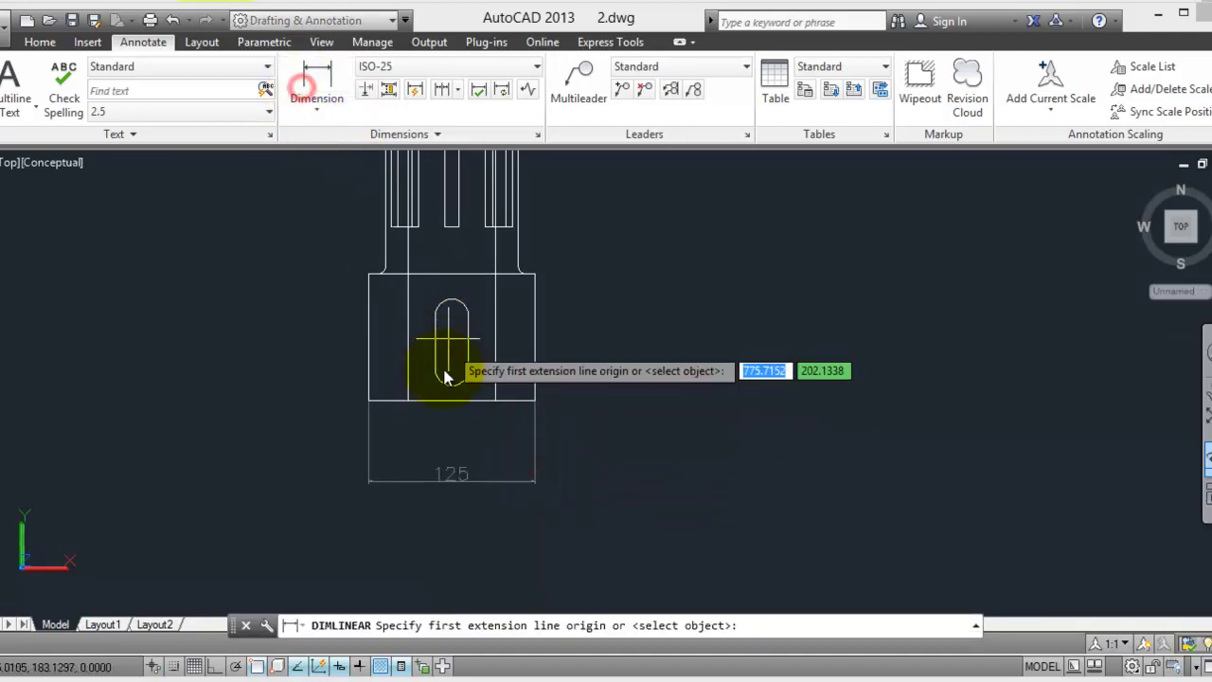
{"action": "left_click", "coordinate": [409, 397]}
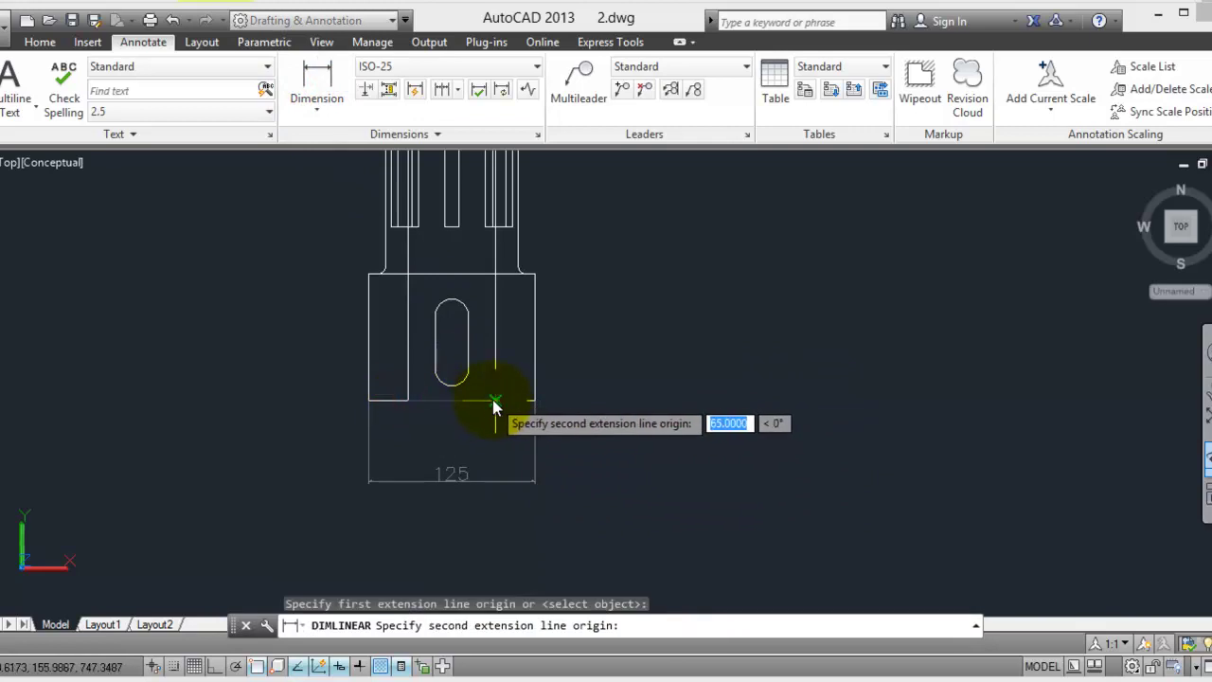
{"action": "left_click", "coordinate": [492, 399]}
{"action": "left_click", "coordinate": [498, 439]}
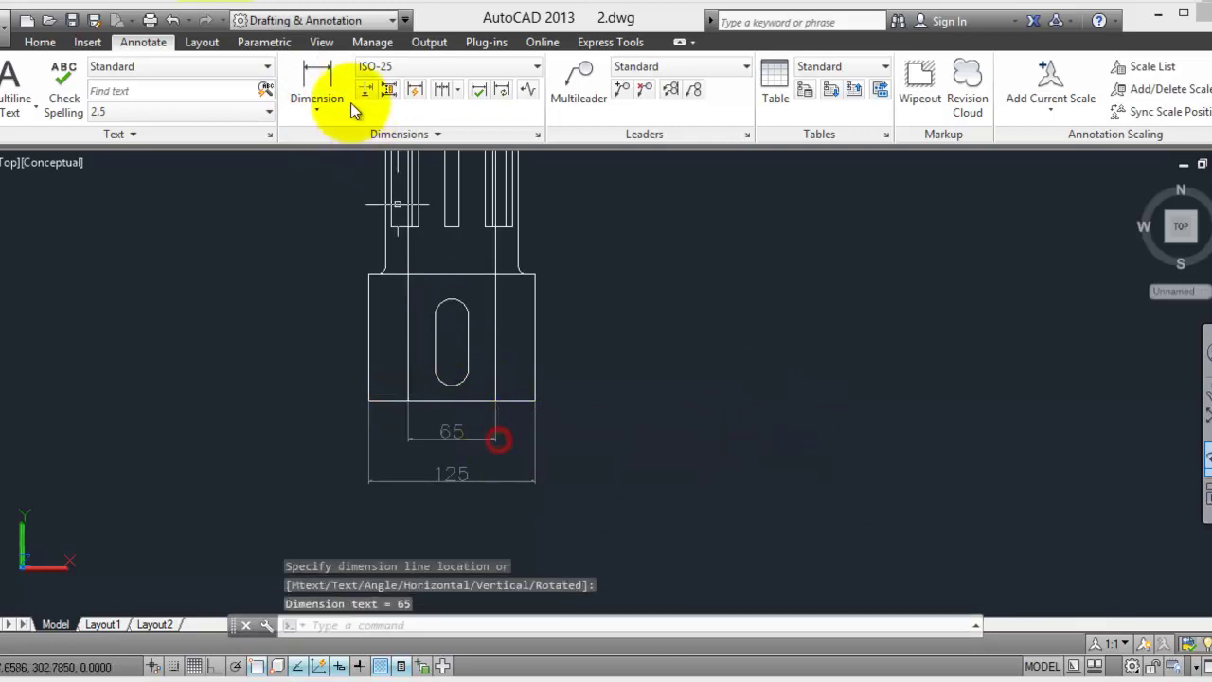
{"action": "left_click", "coordinate": [316, 80]}
{"action": "left_click", "coordinate": [526, 270]}
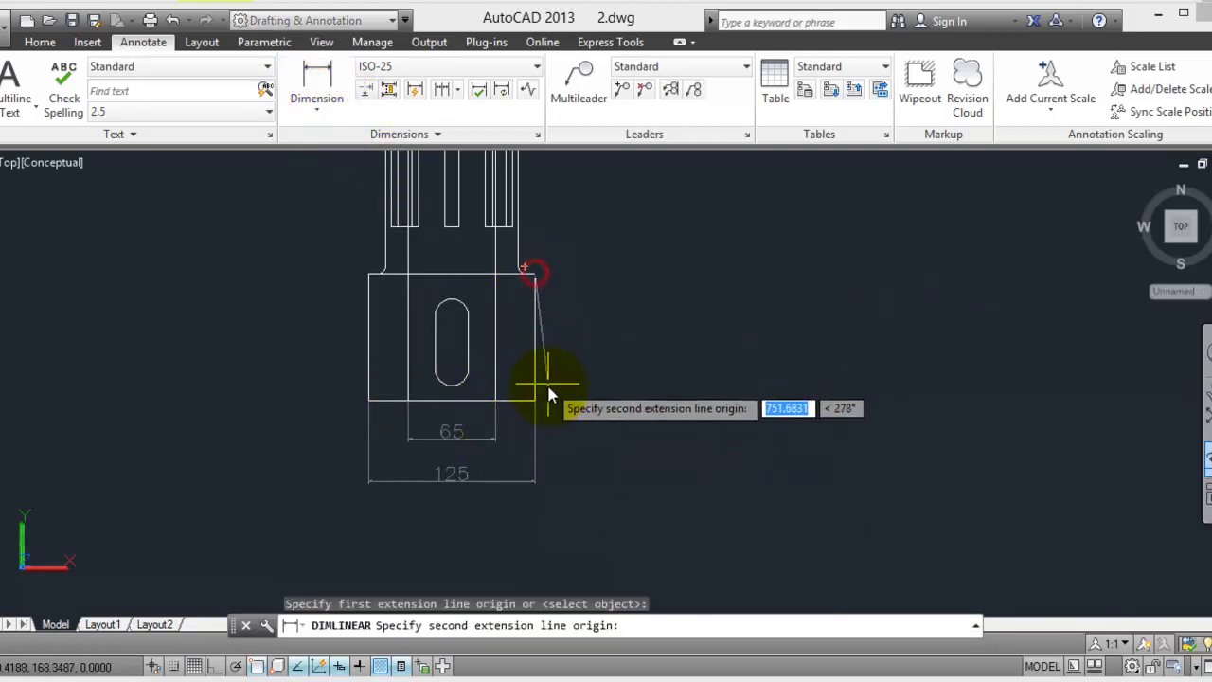
{"action": "left_click", "coordinate": [536, 402]}
{"action": "left_click", "coordinate": [608, 408]}
{"action": "key", "text": "Escape"}
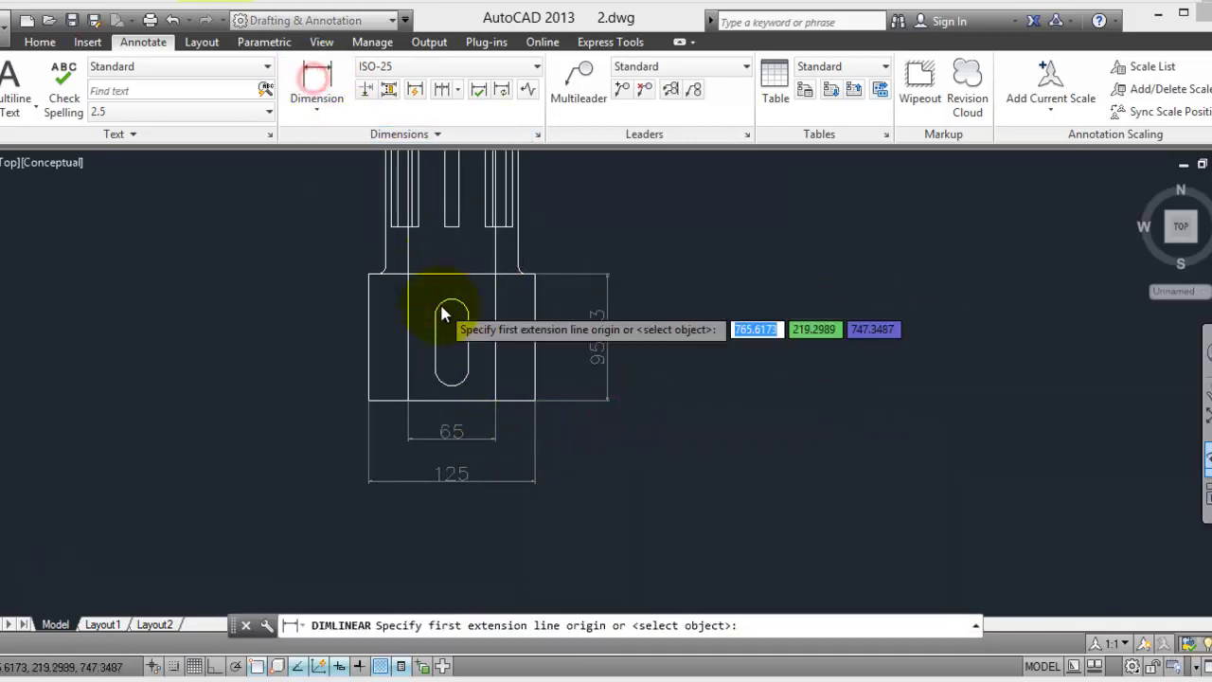
Add the 40 slot height dimension left of the block
{"action": "scroll", "coordinate": [441, 303], "scroll_direction": "up", "scroll_amount": 5}
{"action": "left_click", "coordinate": [428, 330]}
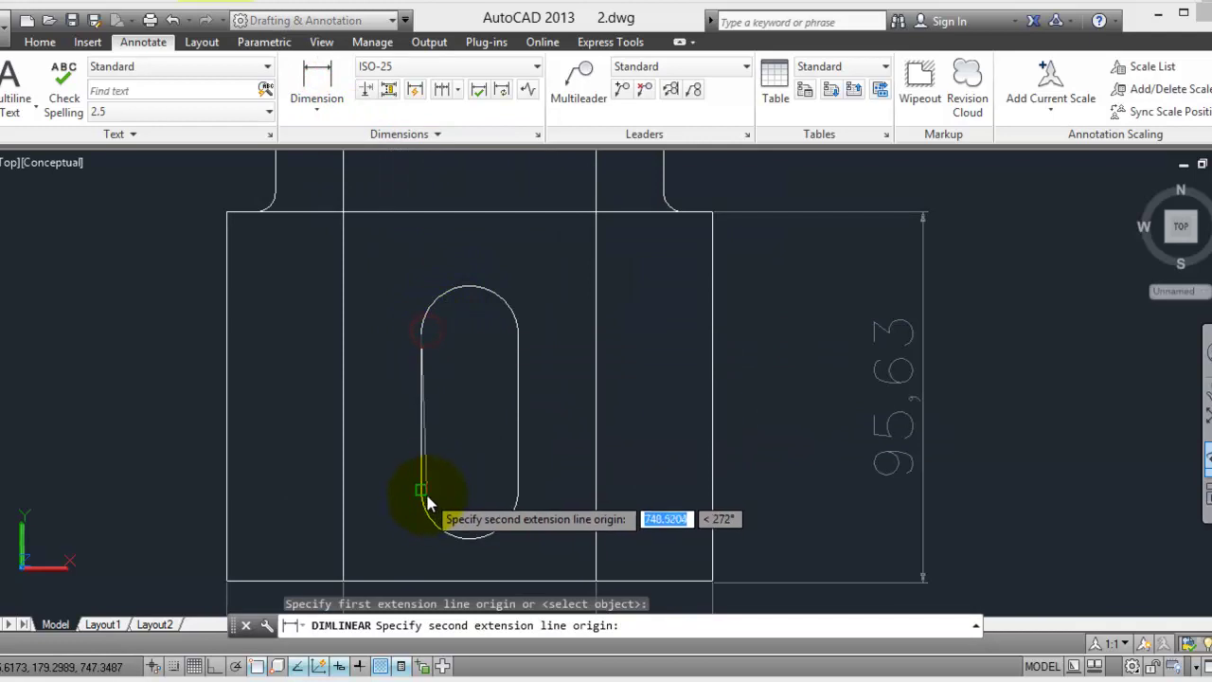
{"action": "left_click", "coordinate": [423, 499]}
{"action": "scroll", "coordinate": [424, 500], "scroll_direction": "down", "scroll_amount": 4}
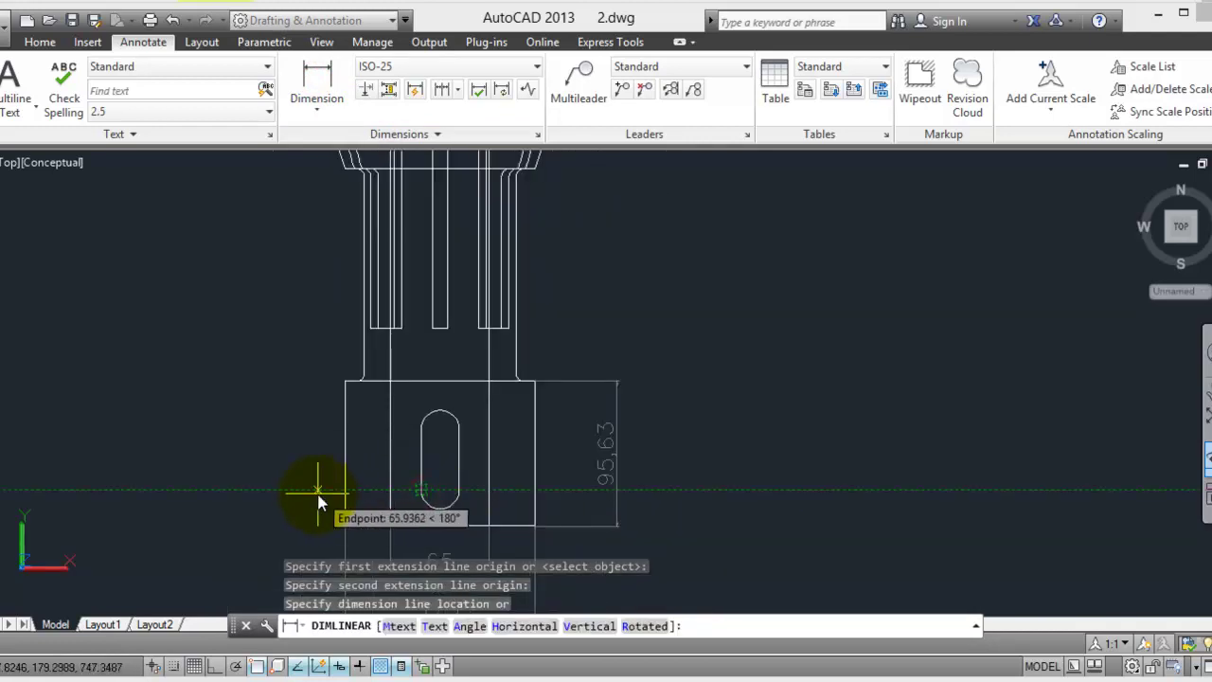
{"action": "left_click", "coordinate": [315, 502]}
Add the 25 slot width dimension above the slot
{"action": "left_click", "coordinate": [324, 98]}
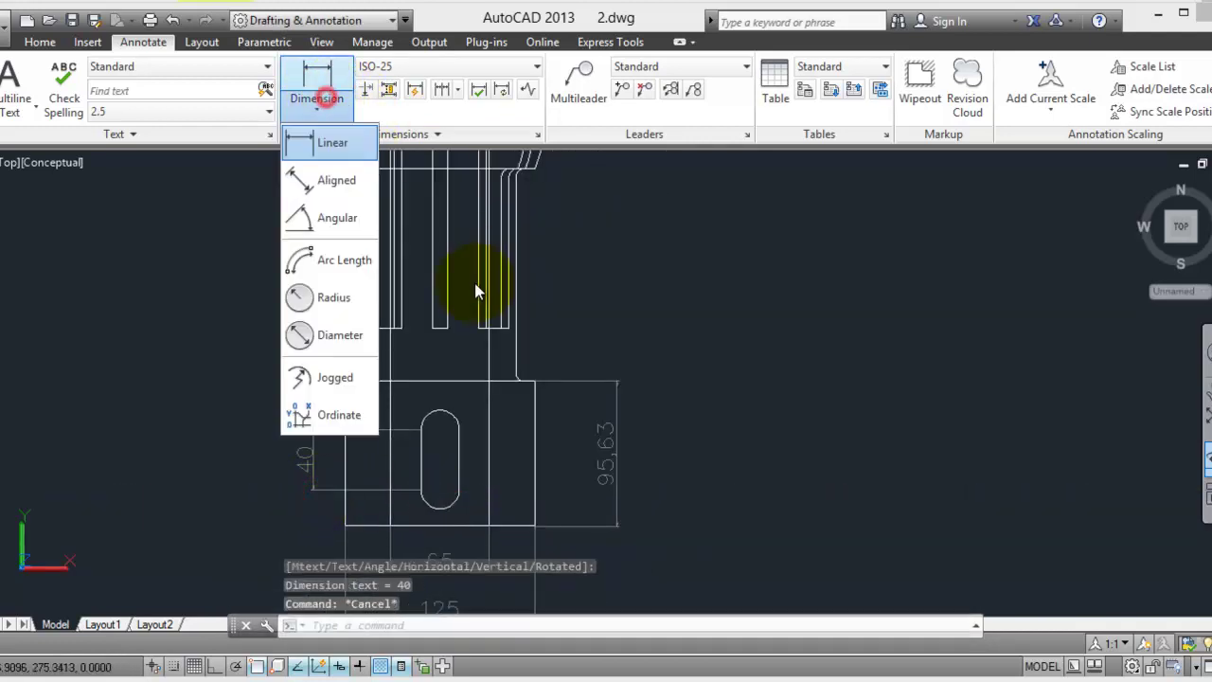
{"action": "left_click", "coordinate": [346, 152]}
{"action": "scroll", "coordinate": [446, 465], "scroll_direction": "up", "scroll_amount": 2}
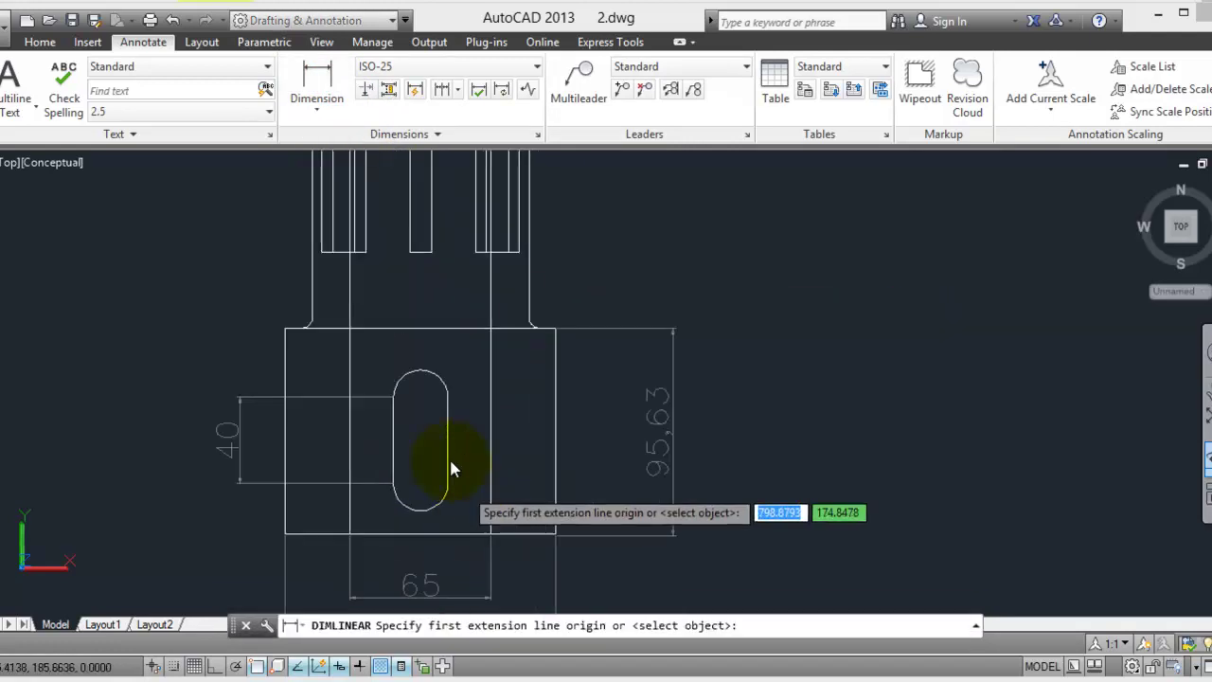
{"action": "scroll", "coordinate": [370, 373], "scroll_direction": "up", "scroll_amount": 2}
{"action": "left_click", "coordinate": [369, 363]}
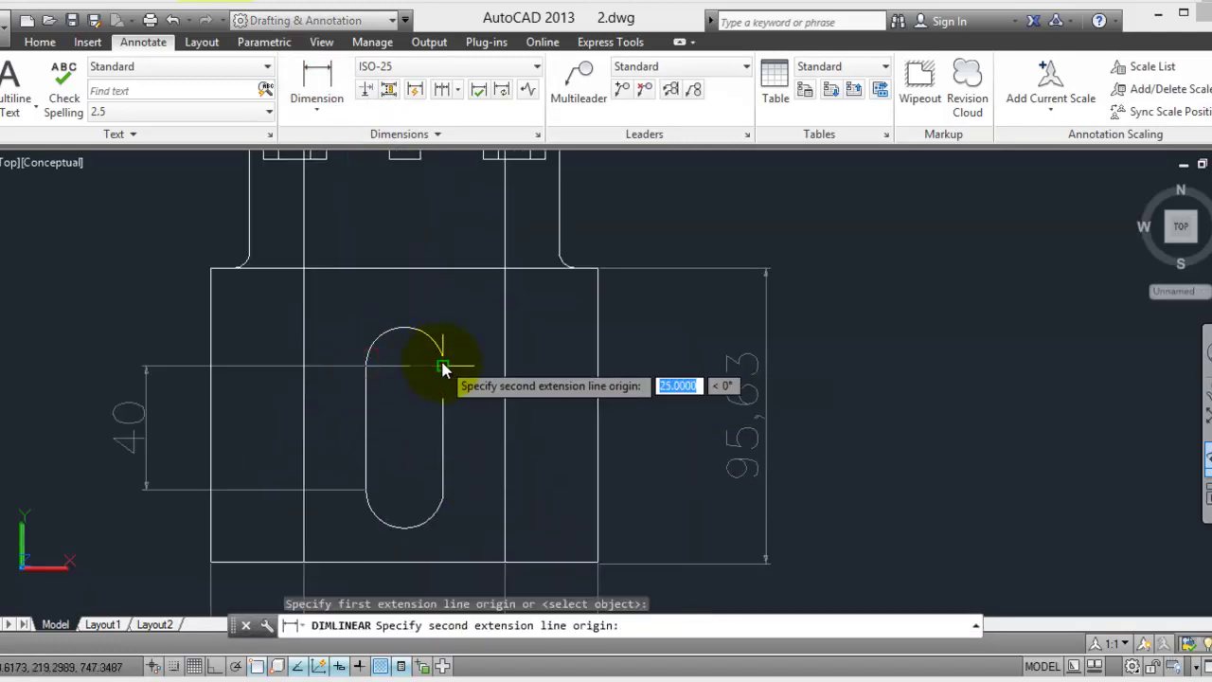
{"action": "left_click", "coordinate": [446, 371]}
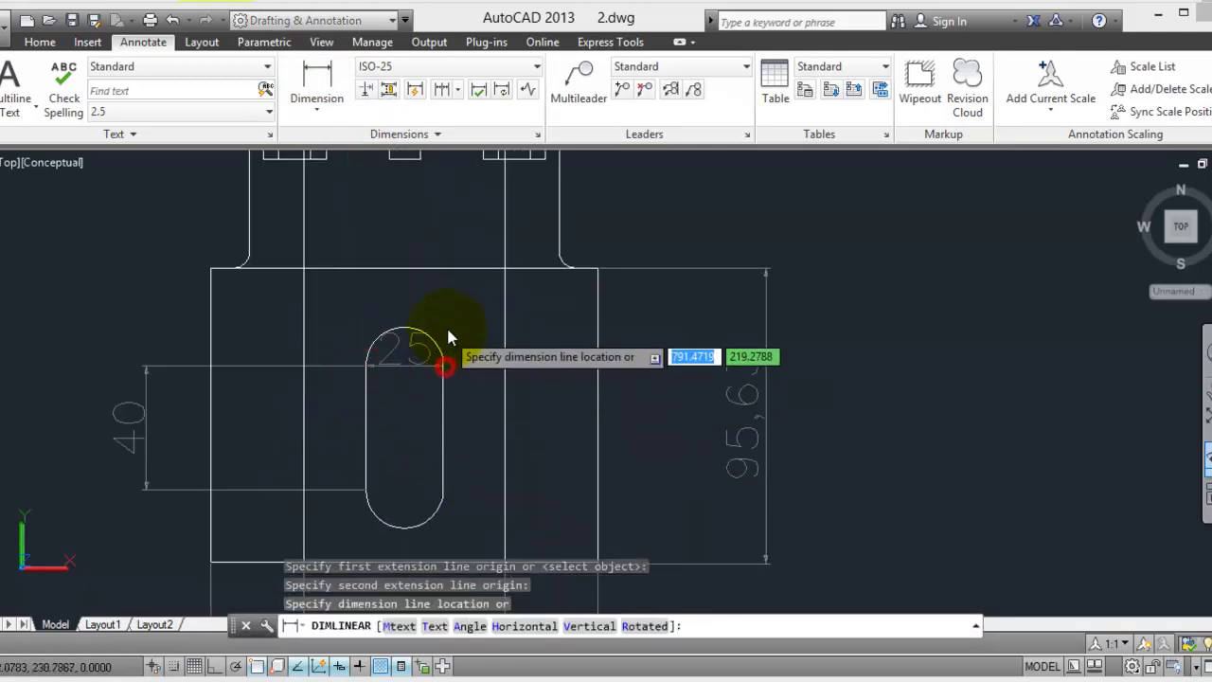
{"action": "left_click", "coordinate": [452, 316]}
{"action": "key", "text": "Escape"}
{"action": "scroll", "coordinate": [498, 307], "scroll_direction": "down", "scroll_amount": 2}
Start a linear dimension on the column, then cancel the unfinished attempt
{"action": "scroll", "coordinate": [497, 306], "scroll_direction": "down", "scroll_amount": 2}
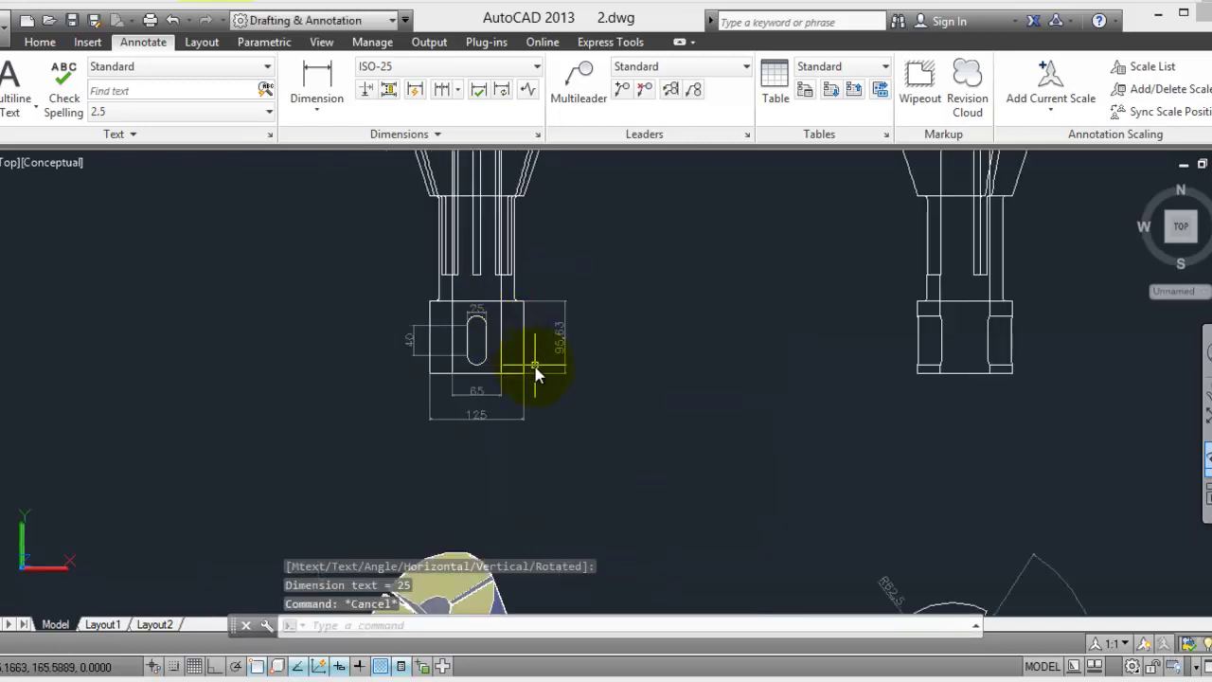
{"action": "scroll", "coordinate": [540, 384], "scroll_direction": "down", "scroll_amount": 2}
{"action": "scroll", "coordinate": [545, 280], "scroll_direction": "up", "scroll_amount": 1}
{"action": "left_click", "coordinate": [317, 83]}
{"action": "scroll", "coordinate": [487, 270], "scroll_direction": "up", "scroll_amount": 2}
{"action": "scroll", "coordinate": [481, 319], "scroll_direction": "up", "scroll_amount": 2}
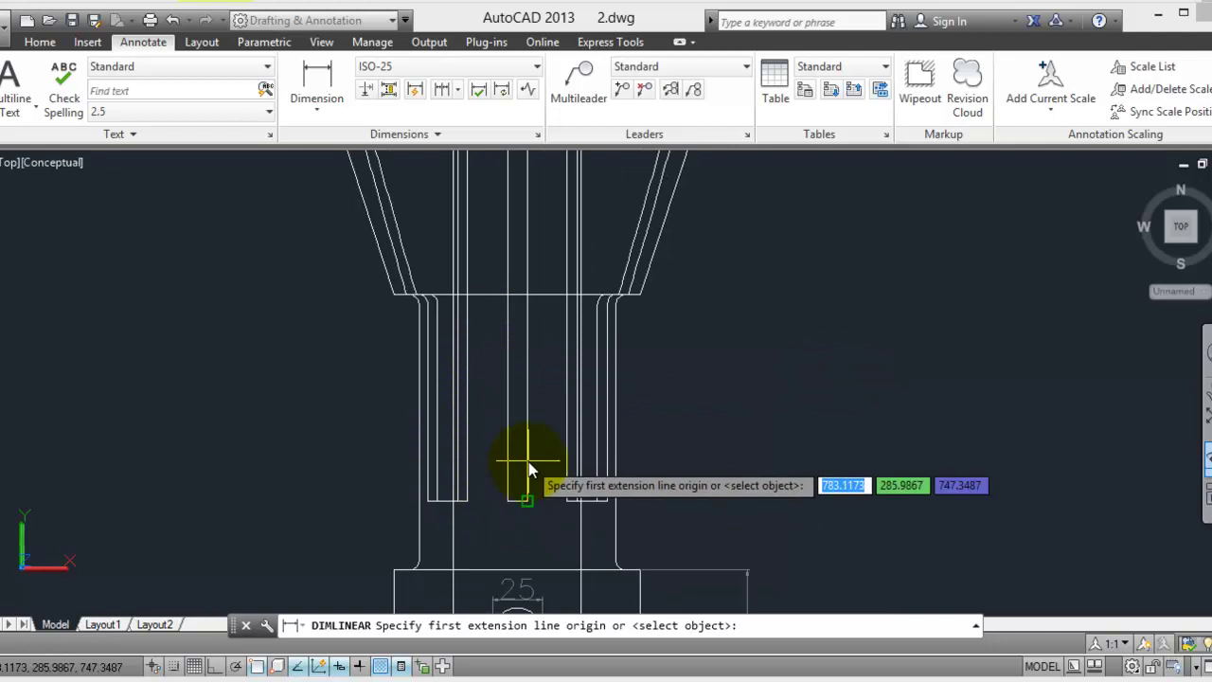
{"action": "scroll", "coordinate": [540, 492], "scroll_direction": "up", "scroll_amount": 1}
{"action": "scroll", "coordinate": [555, 466], "scroll_direction": "up", "scroll_amount": 1}
{"action": "scroll", "coordinate": [465, 293], "scroll_direction": "up", "scroll_amount": 1}
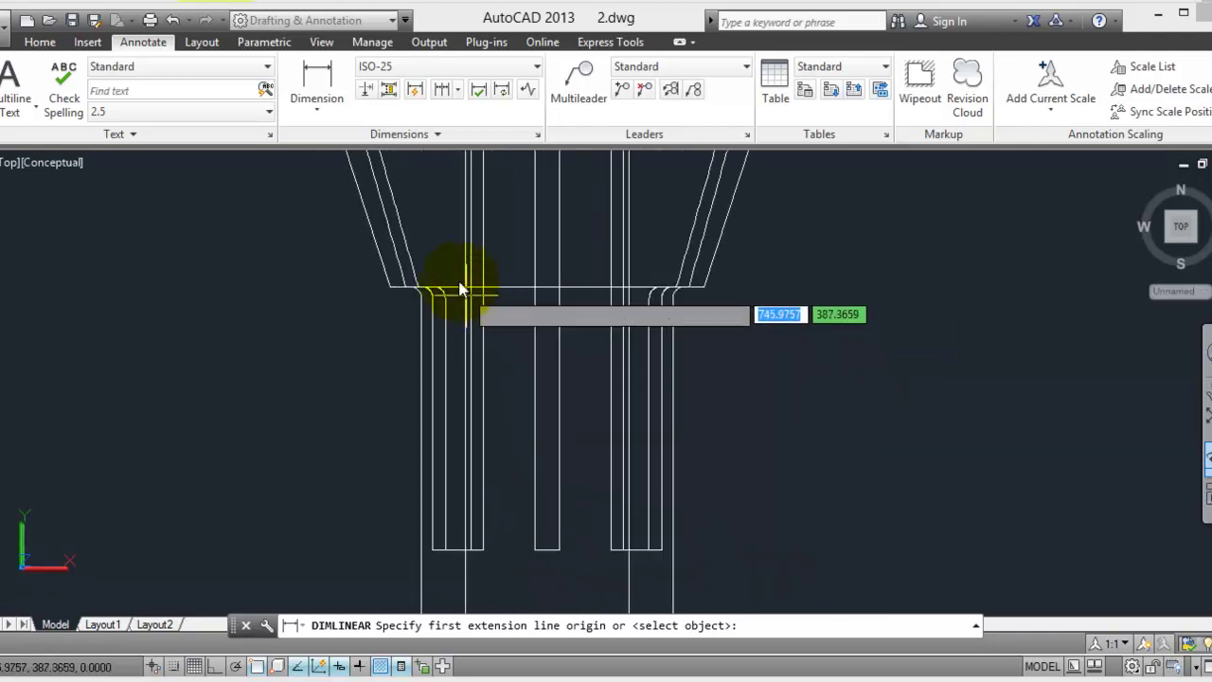
{"action": "left_click", "coordinate": [471, 287]}
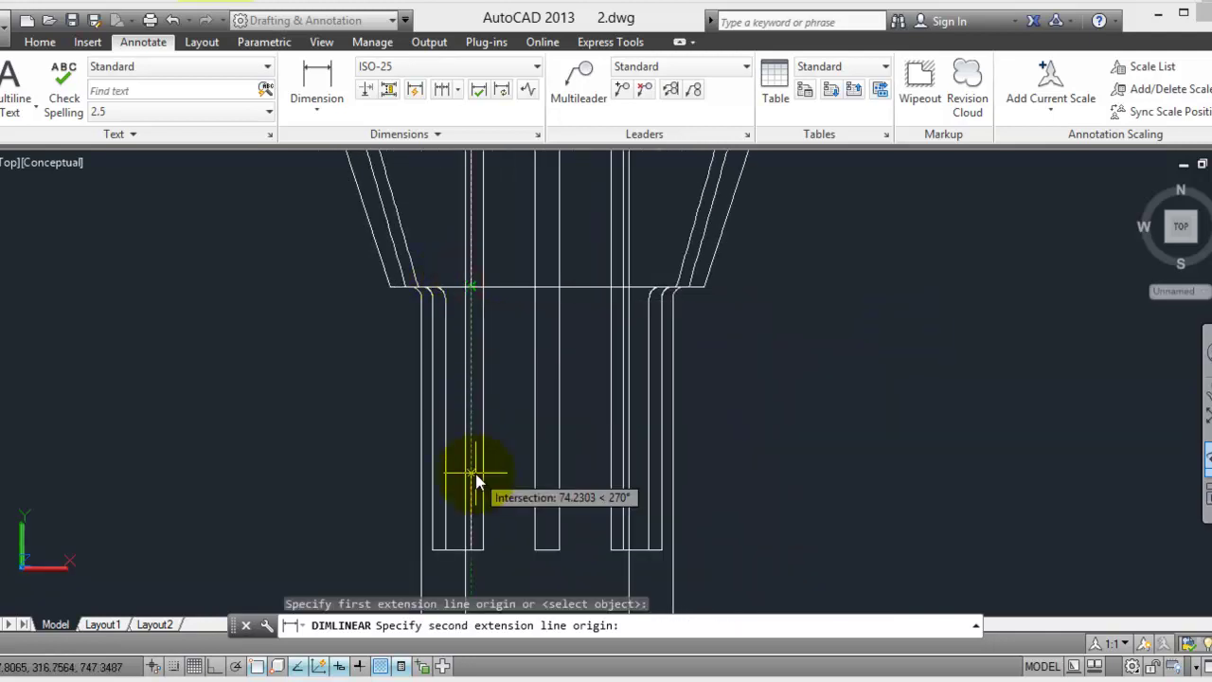
{"action": "scroll", "coordinate": [476, 487], "scroll_direction": "down", "scroll_amount": 2}
{"action": "scroll", "coordinate": [481, 569], "scroll_direction": "up", "scroll_amount": 2}
{"action": "scroll", "coordinate": [481, 568], "scroll_direction": "up", "scroll_amount": 2}
{"action": "scroll", "coordinate": [466, 474], "scroll_direction": "up", "scroll_amount": 1}
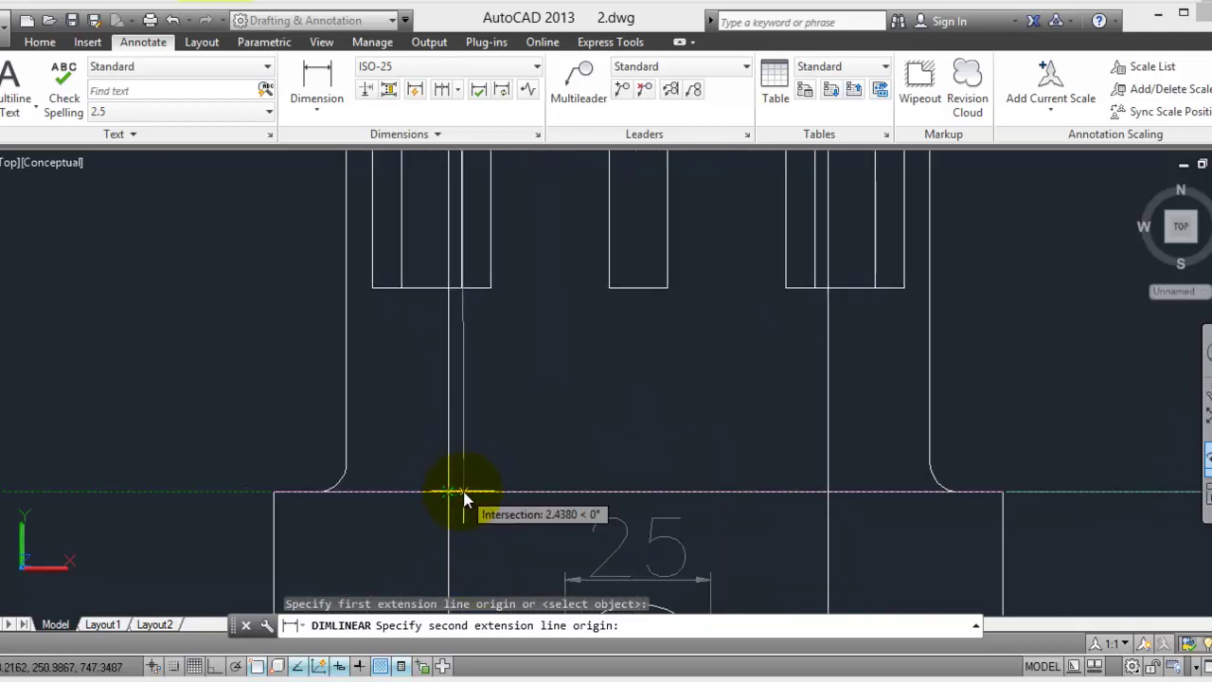
{"action": "key", "text": "Escape"}
Turn on Ortho and place the vertical 140 dimension left of the column
{"action": "left_click", "coordinate": [215, 666]}
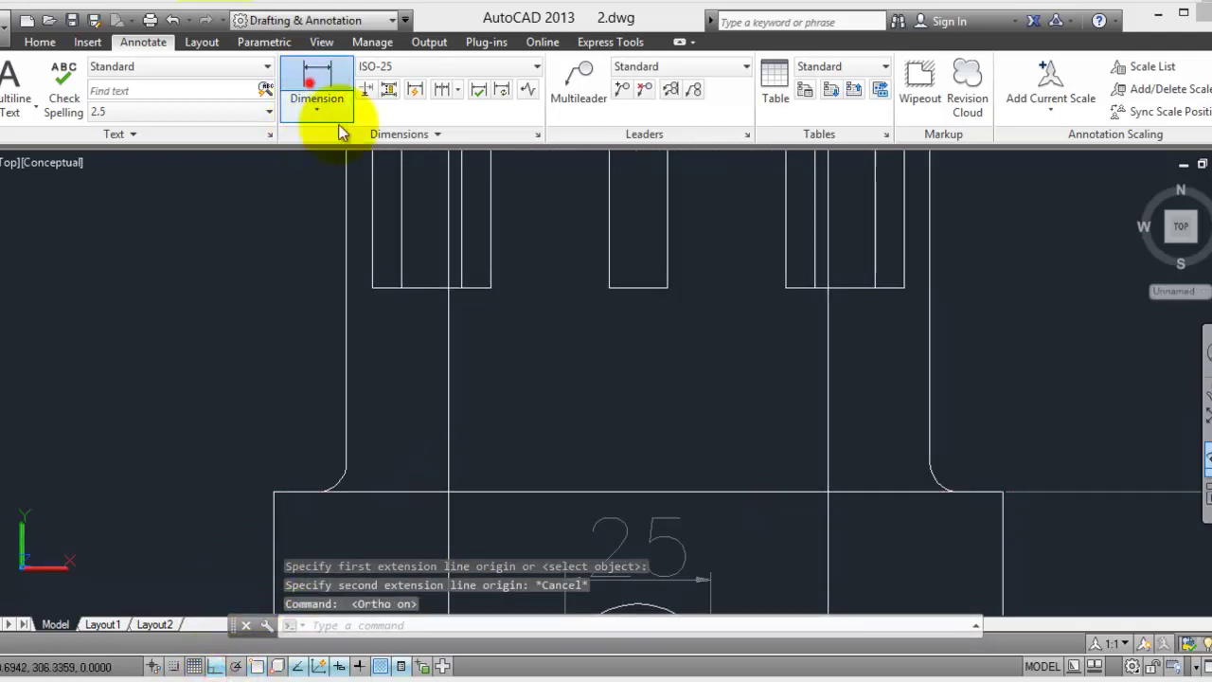
{"action": "left_click", "coordinate": [313, 84]}
{"action": "left_click", "coordinate": [446, 487]}
{"action": "scroll", "coordinate": [464, 497], "scroll_direction": "down", "scroll_amount": 3}
{"action": "scroll", "coordinate": [483, 398], "scroll_direction": "up", "scroll_amount": 2}
{"action": "scroll", "coordinate": [474, 274], "scroll_direction": "up", "scroll_amount": 2}
{"action": "scroll", "coordinate": [445, 289], "scroll_direction": "up", "scroll_amount": 2}
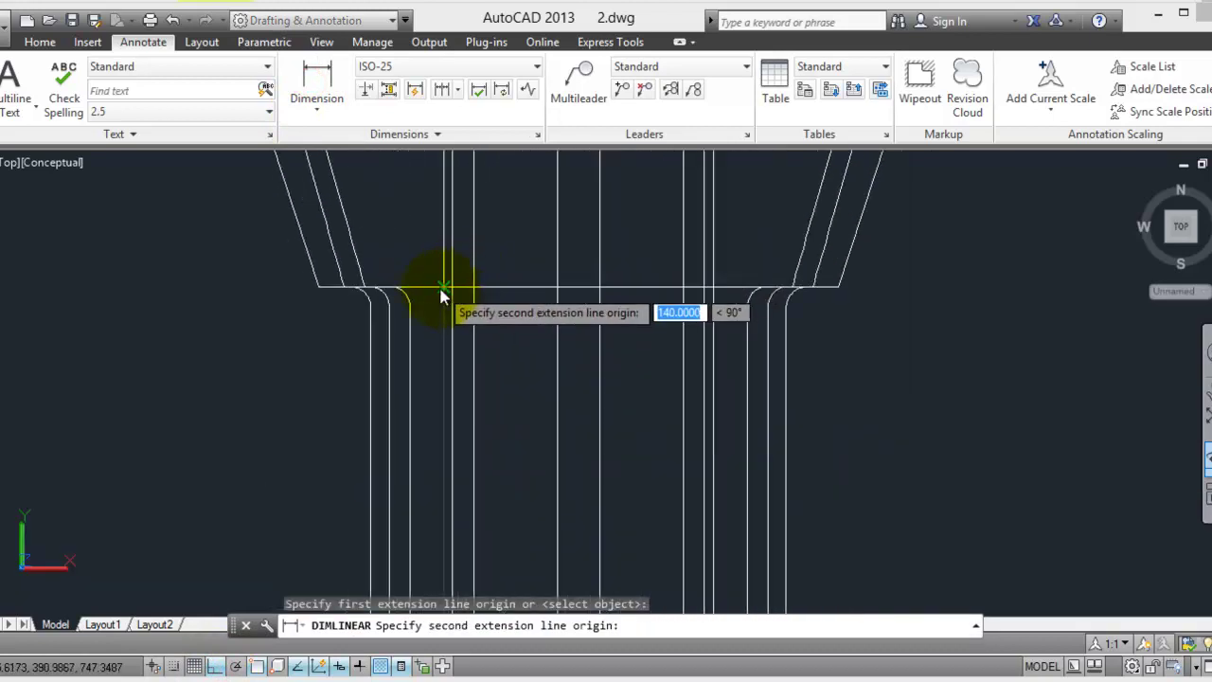
{"action": "left_click", "coordinate": [441, 288]}
{"action": "scroll", "coordinate": [438, 287], "scroll_direction": "down", "scroll_amount": 2}
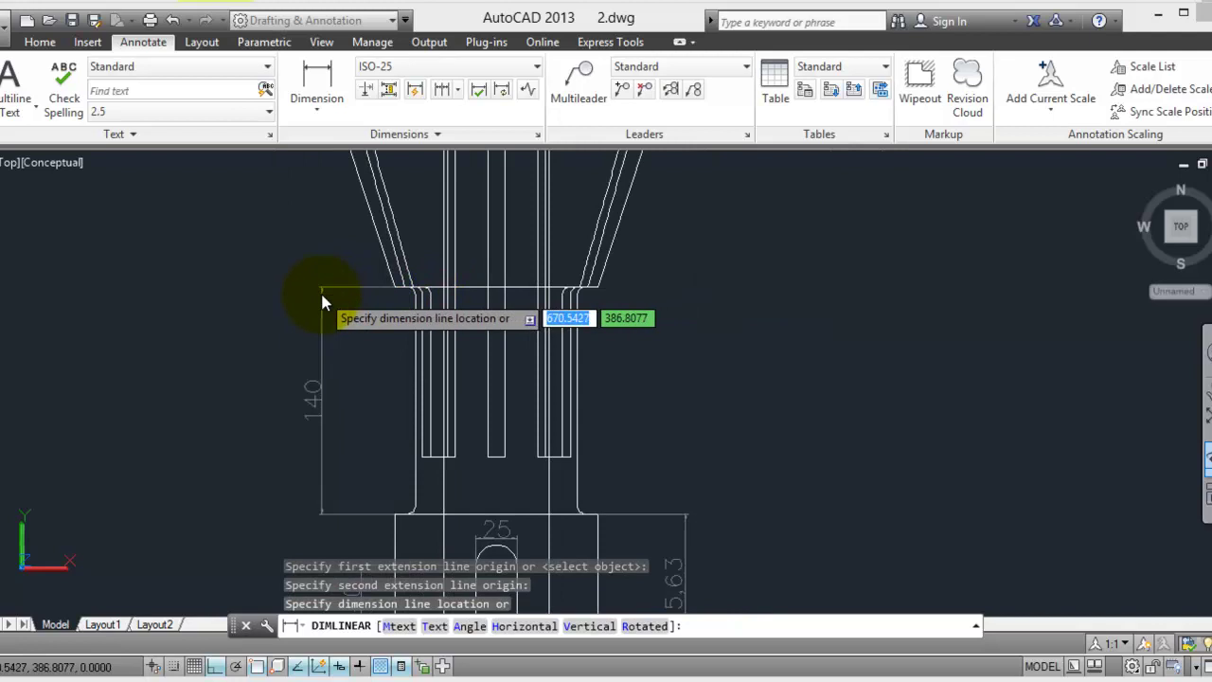
{"action": "left_click", "coordinate": [322, 296]}
{"action": "key", "text": "Escape"}
Add the vertical 105 dimension from the column top to the slot's lower end, on the right
{"action": "scroll", "coordinate": [504, 300], "scroll_direction": "down", "scroll_amount": 2}
{"action": "scroll", "coordinate": [536, 340], "scroll_direction": "down", "scroll_amount": 2}
{"action": "scroll", "coordinate": [536, 341], "scroll_direction": "down", "scroll_amount": 2}
{"action": "scroll", "coordinate": [536, 341], "scroll_direction": "up", "scroll_amount": 3}
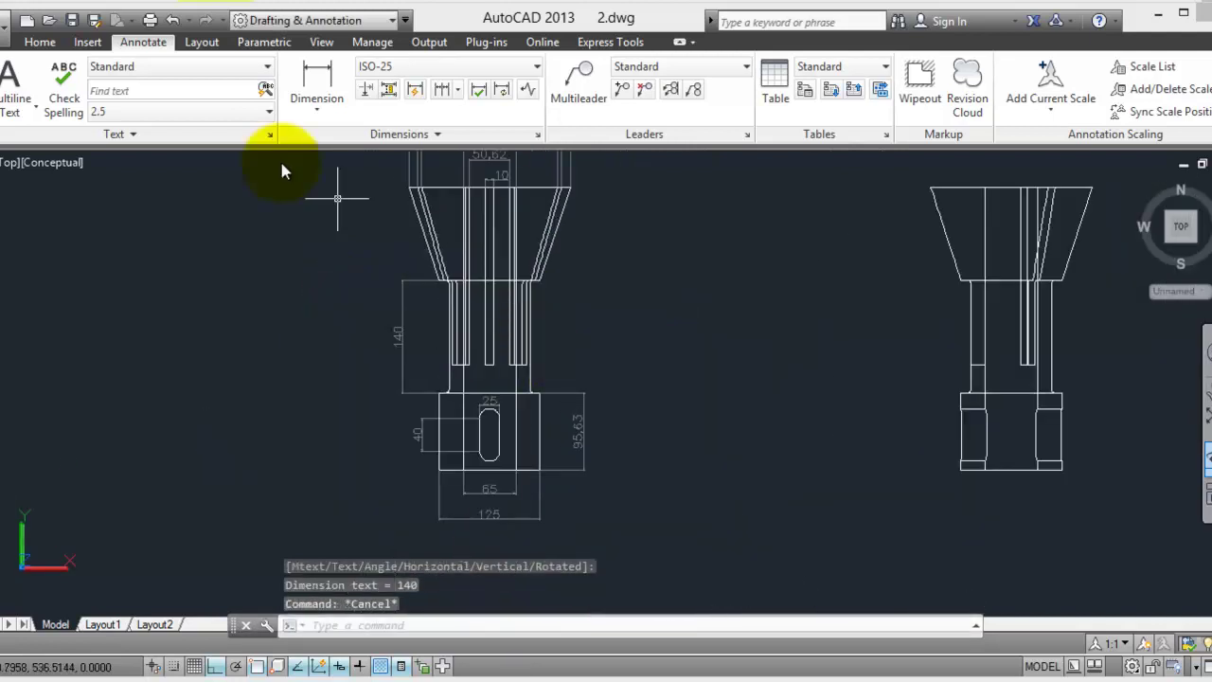
{"action": "scroll", "coordinate": [497, 280], "scroll_direction": "up", "scroll_amount": 3}
{"action": "scroll", "coordinate": [509, 276], "scroll_direction": "up", "scroll_amount": 2}
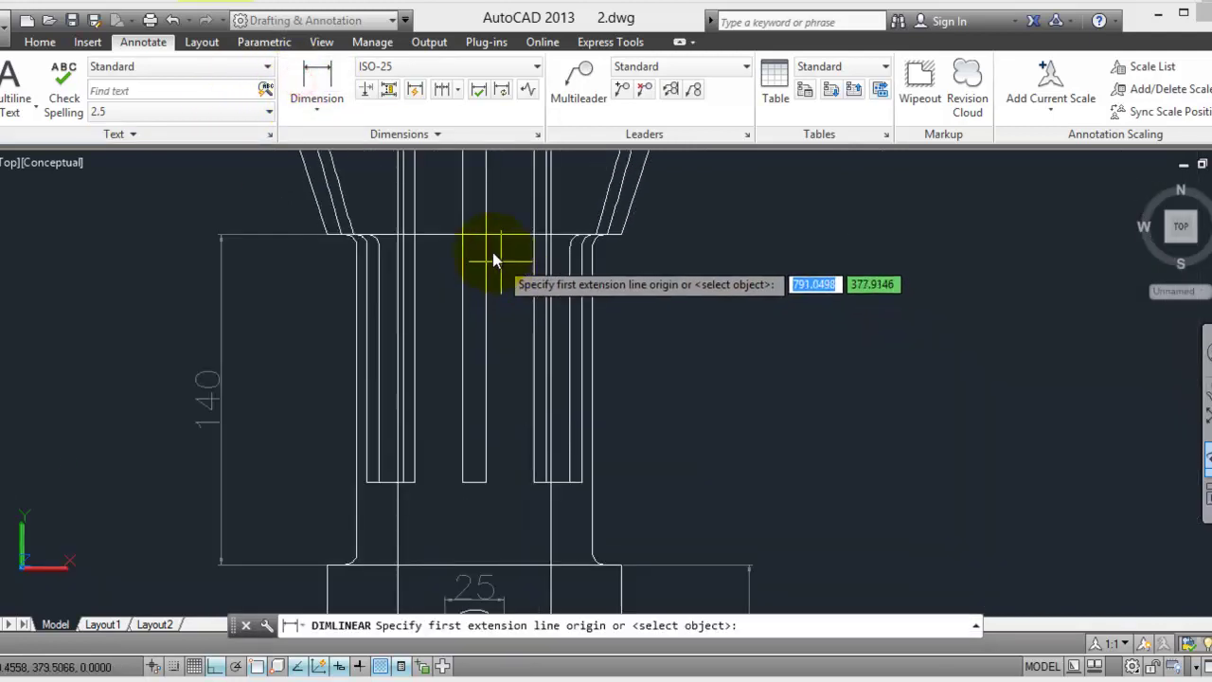
{"action": "left_click", "coordinate": [485, 236]}
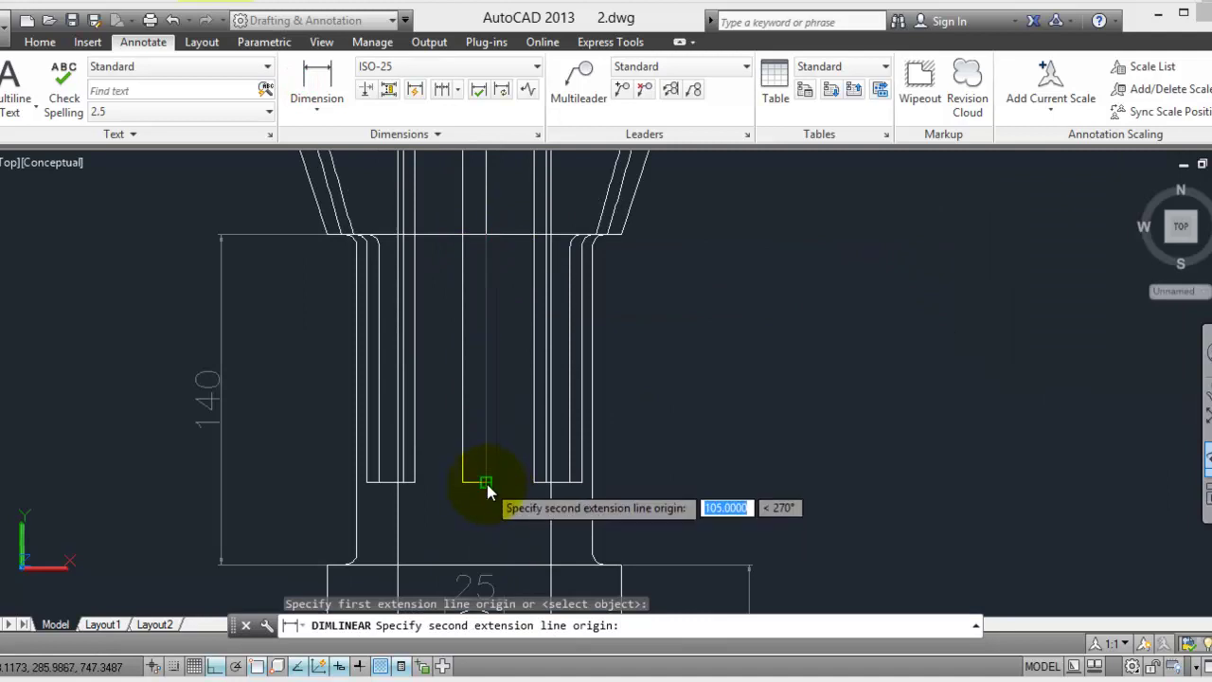
{"action": "left_click", "coordinate": [486, 482]}
{"action": "scroll", "coordinate": [487, 483], "scroll_direction": "down", "scroll_amount": 2}
{"action": "left_click", "coordinate": [642, 486]}
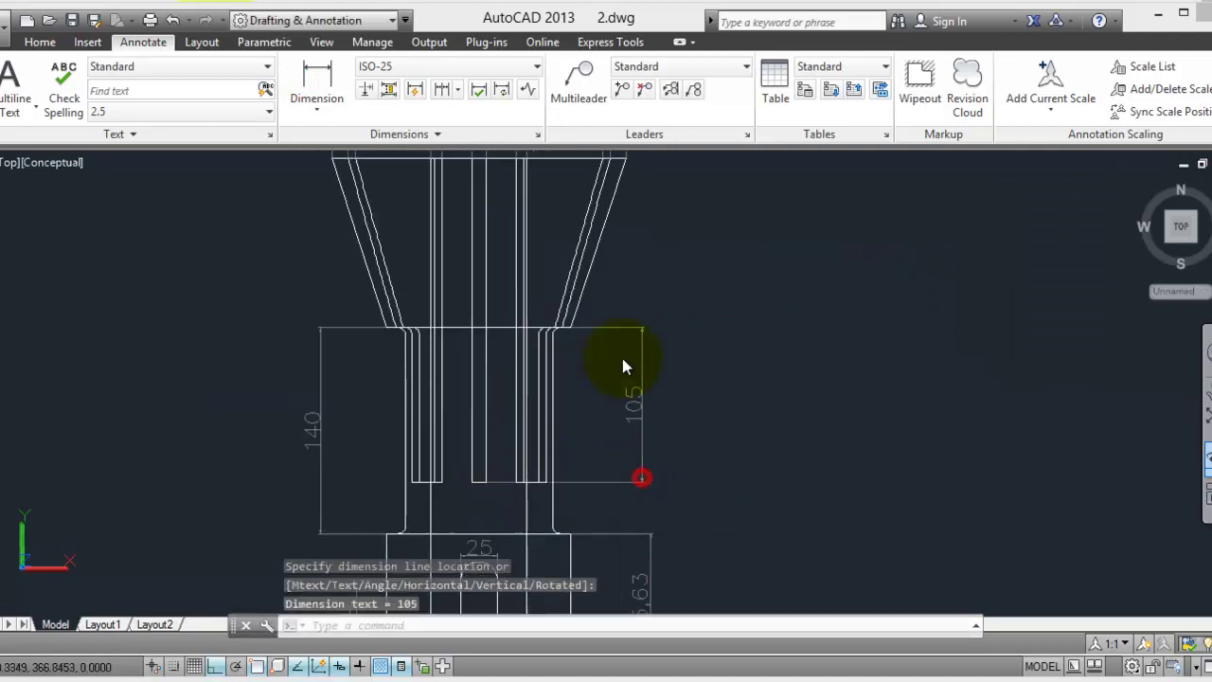
{"action": "key", "text": "Escape"}
{"action": "scroll", "coordinate": [576, 351], "scroll_direction": "down", "scroll_amount": 3}
{"action": "scroll", "coordinate": [564, 431], "scroll_direction": "down", "scroll_amount": 1}
{"action": "scroll", "coordinate": [564, 431], "scroll_direction": "up", "scroll_amount": 2}
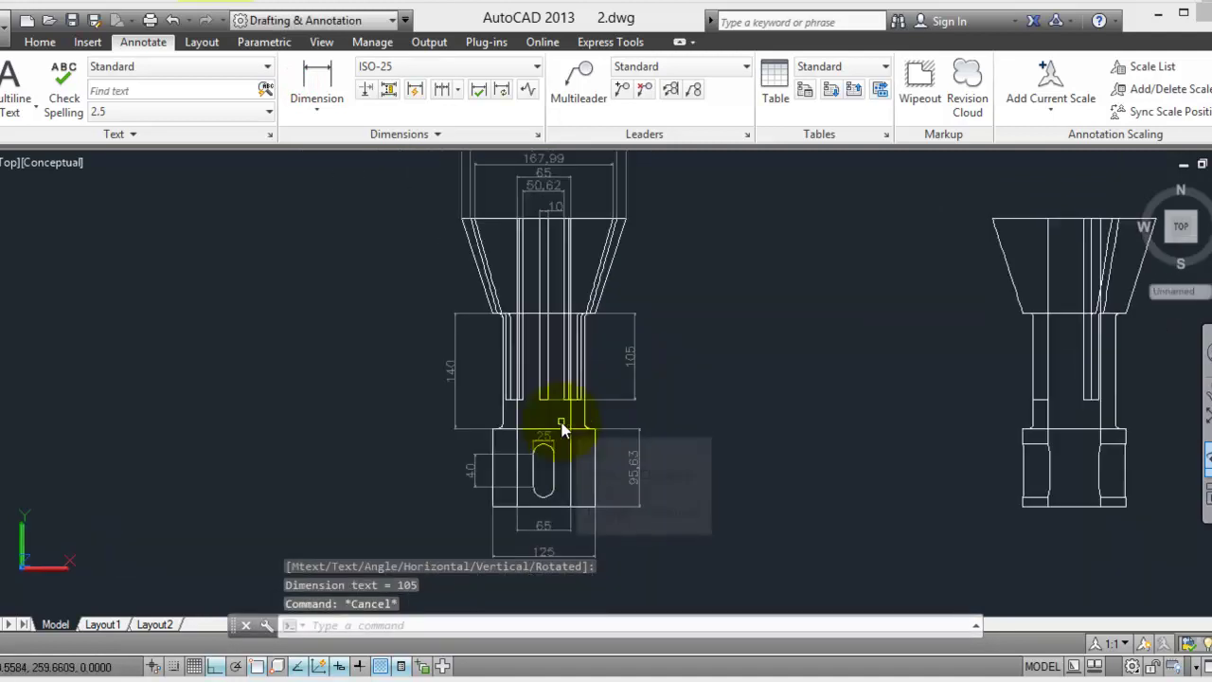
{"action": "scroll", "coordinate": [563, 431], "scroll_direction": "up", "scroll_amount": 1}
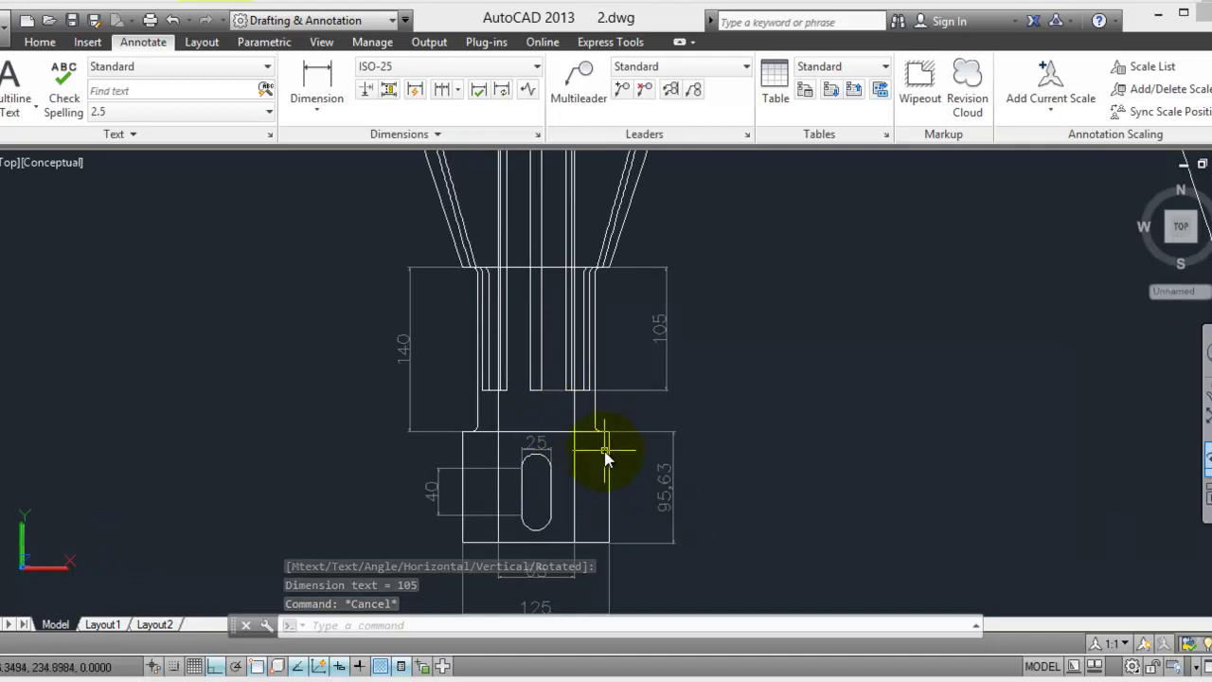
{"action": "scroll", "coordinate": [644, 464], "scroll_direction": "down", "scroll_amount": 2}
{"action": "scroll", "coordinate": [644, 460], "scroll_direction": "up", "scroll_amount": 2}
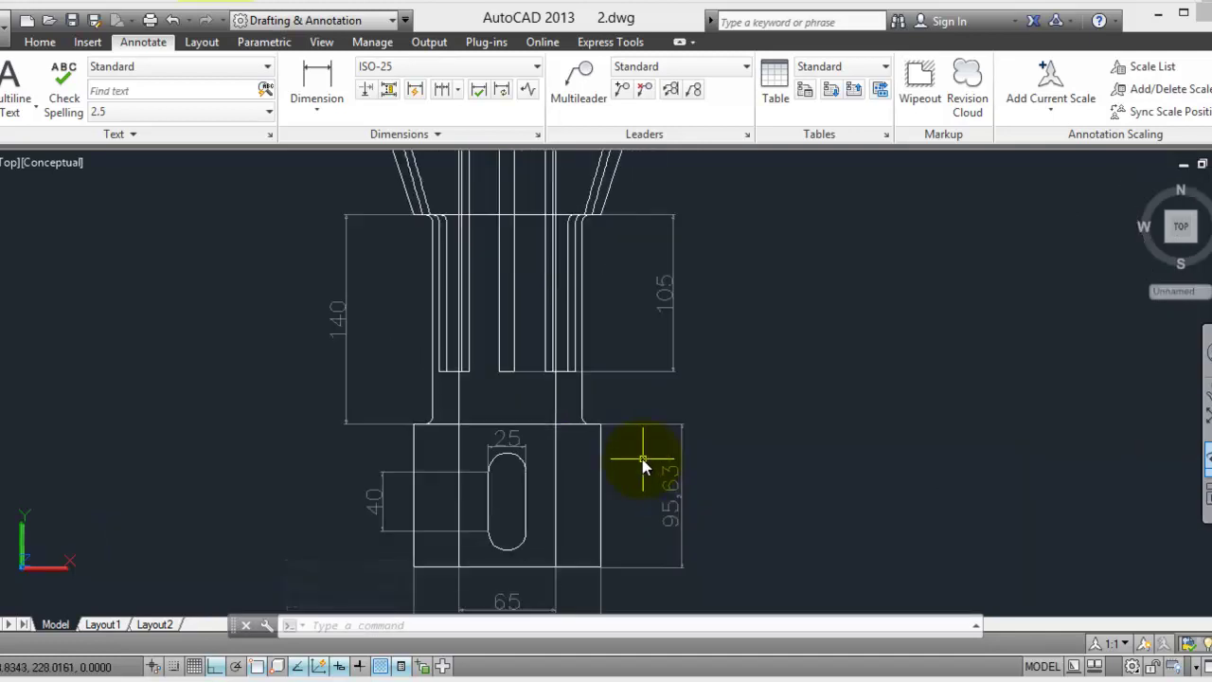
{"action": "scroll", "coordinate": [643, 459], "scroll_direction": "up", "scroll_amount": 3}
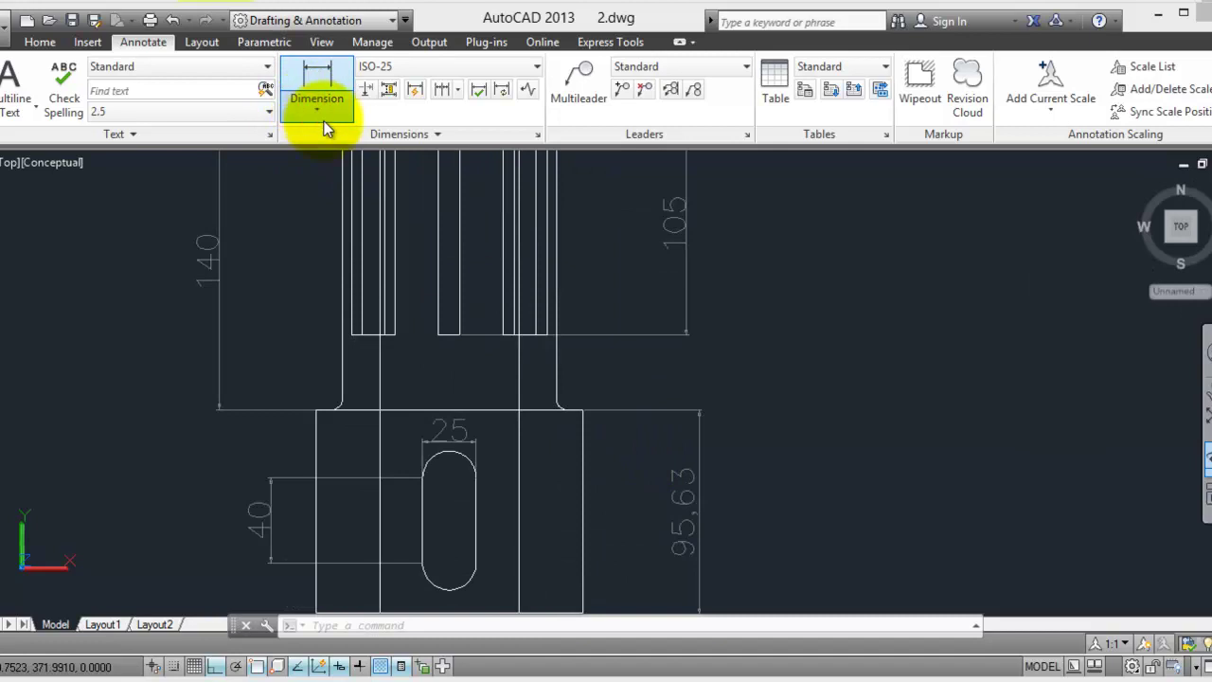
Add an R5 radius dimension to the corner fillet of the slotted block
{"action": "left_click", "coordinate": [315, 111]}
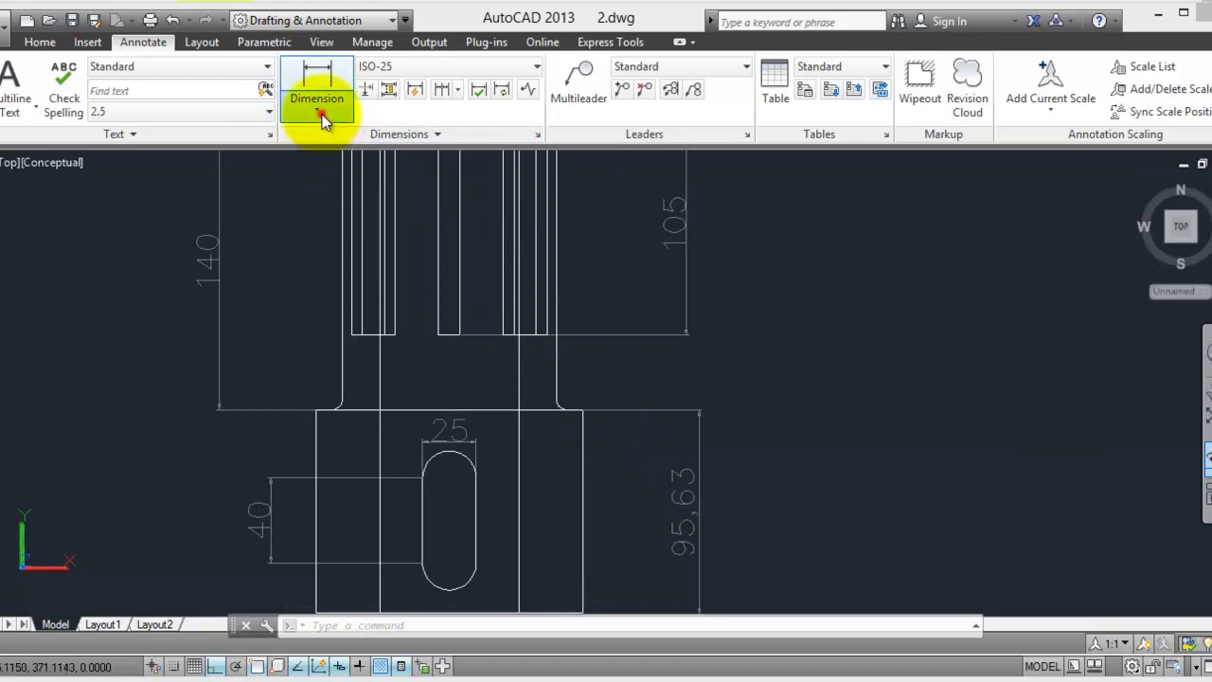
{"action": "left_click", "coordinate": [321, 114]}
{"action": "left_click", "coordinate": [317, 299]}
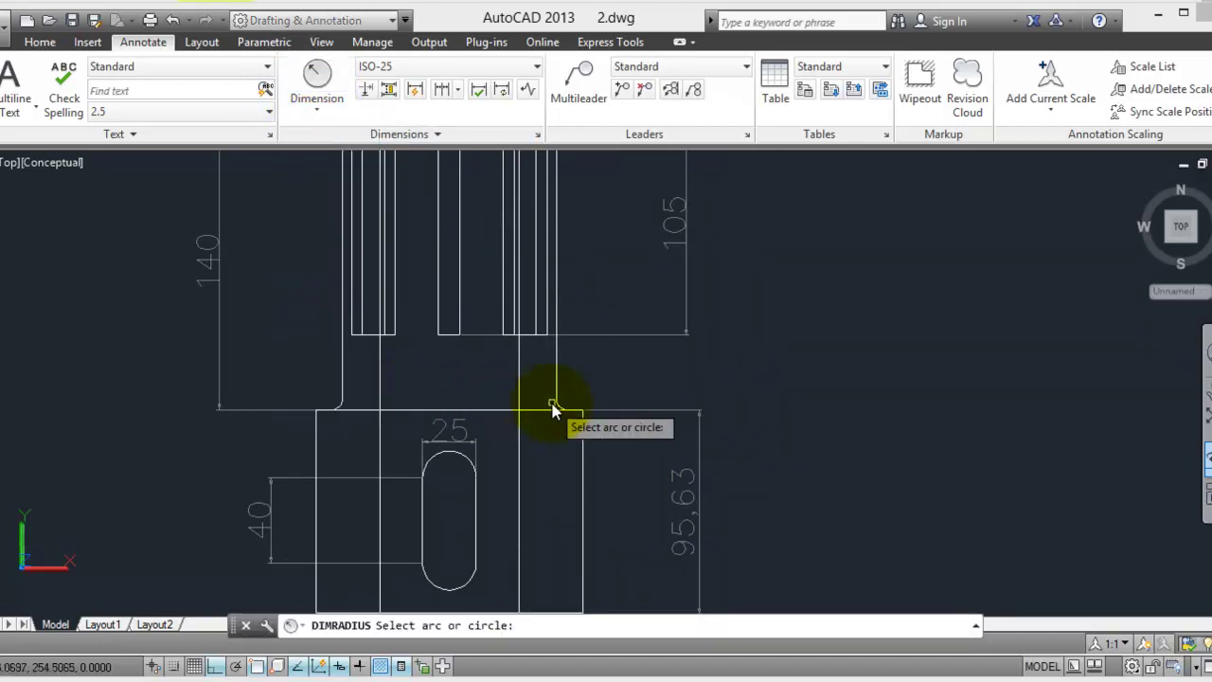
{"action": "scroll", "coordinate": [554, 408], "scroll_direction": "up", "scroll_amount": 5}
{"action": "left_click", "coordinate": [575, 419]}
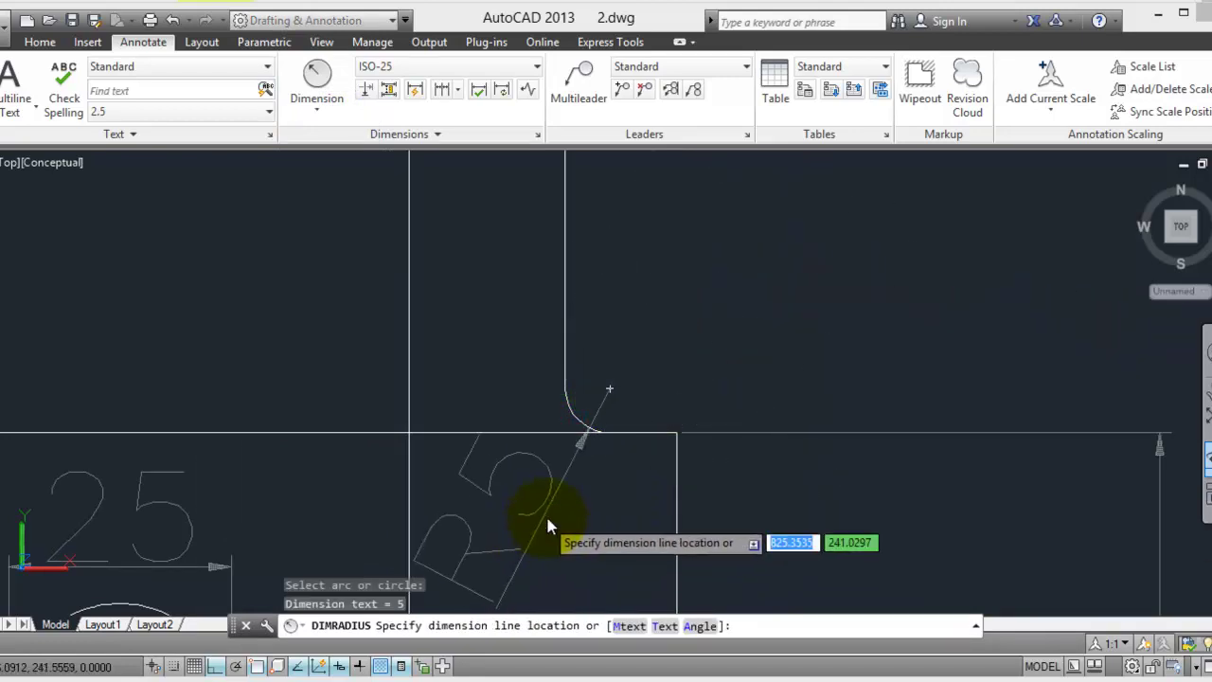
{"action": "scroll", "coordinate": [568, 515], "scroll_direction": "down", "scroll_amount": 2}
{"action": "scroll", "coordinate": [571, 490], "scroll_direction": "down", "scroll_amount": 2}
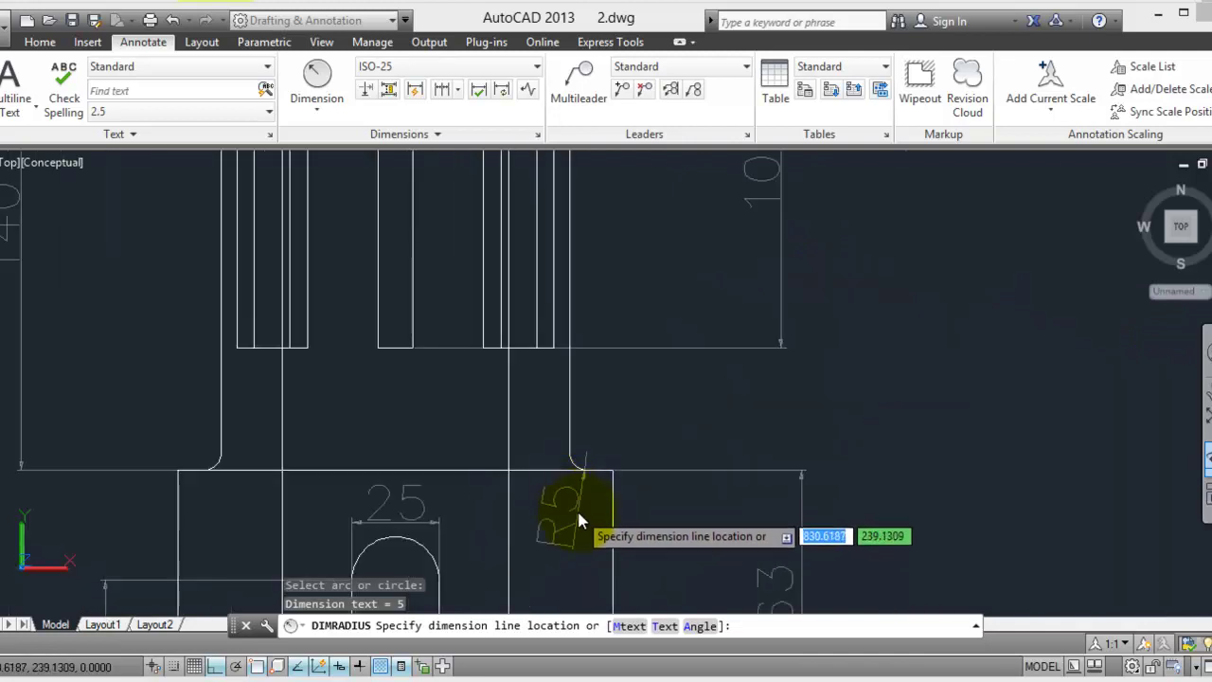
{"action": "left_click", "coordinate": [559, 523]}
{"action": "scroll", "coordinate": [569, 376], "scroll_direction": "down", "scroll_amount": 2}
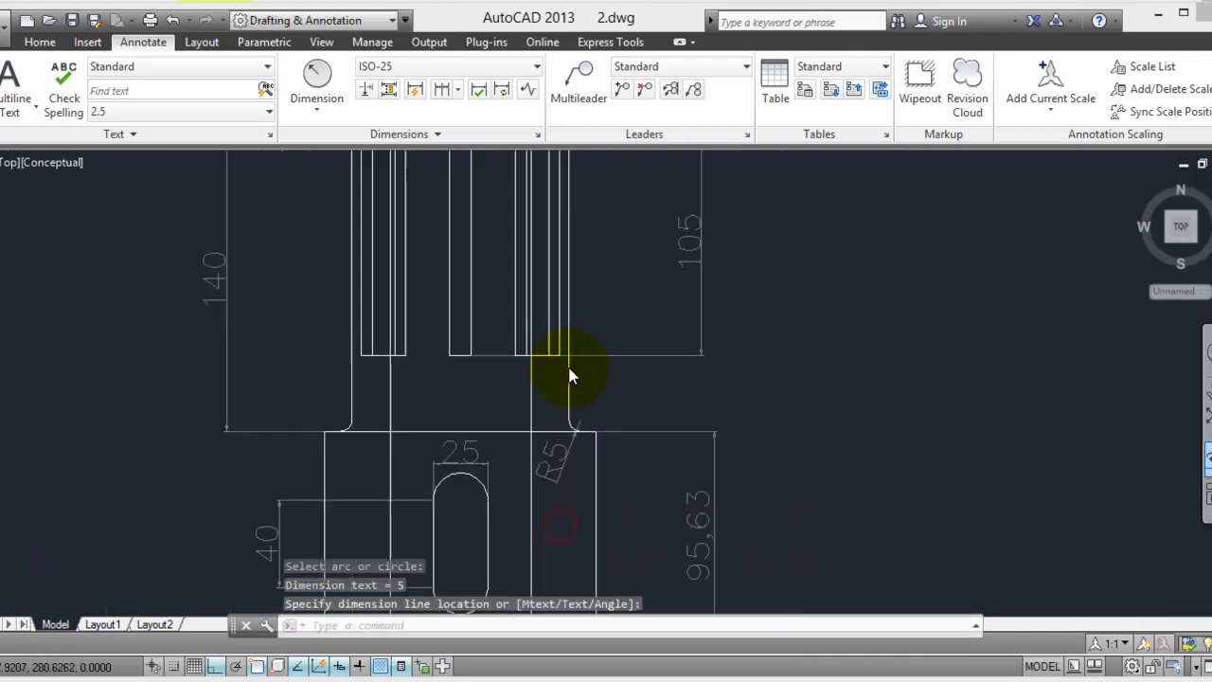
{"action": "key", "text": "Escape"}
{"action": "scroll", "coordinate": [550, 408], "scroll_direction": "down", "scroll_amount": 3}
{"action": "scroll", "coordinate": [548, 456], "scroll_direction": "down", "scroll_amount": 2}
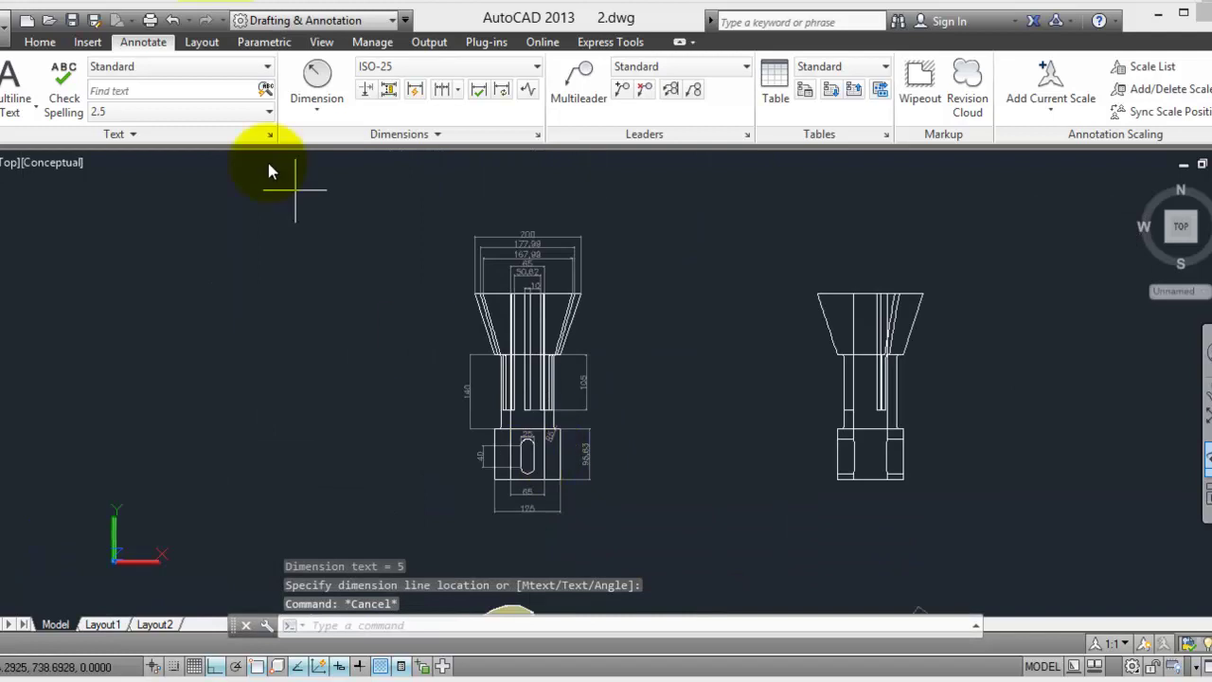
Save the collet drawing
{"action": "left_click", "coordinate": [72, 21]}
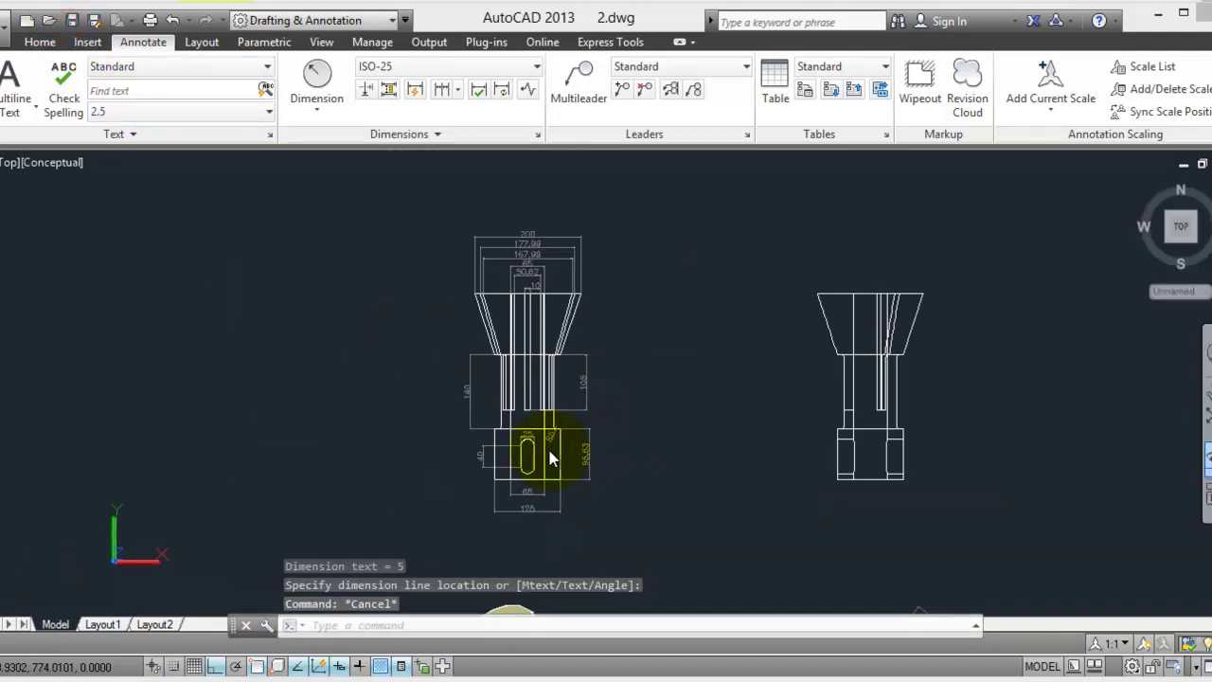
{"action": "scroll", "coordinate": [493, 488], "scroll_direction": "up", "scroll_amount": 3}
{"action": "scroll", "coordinate": [576, 471], "scroll_direction": "up", "scroll_amount": 3}
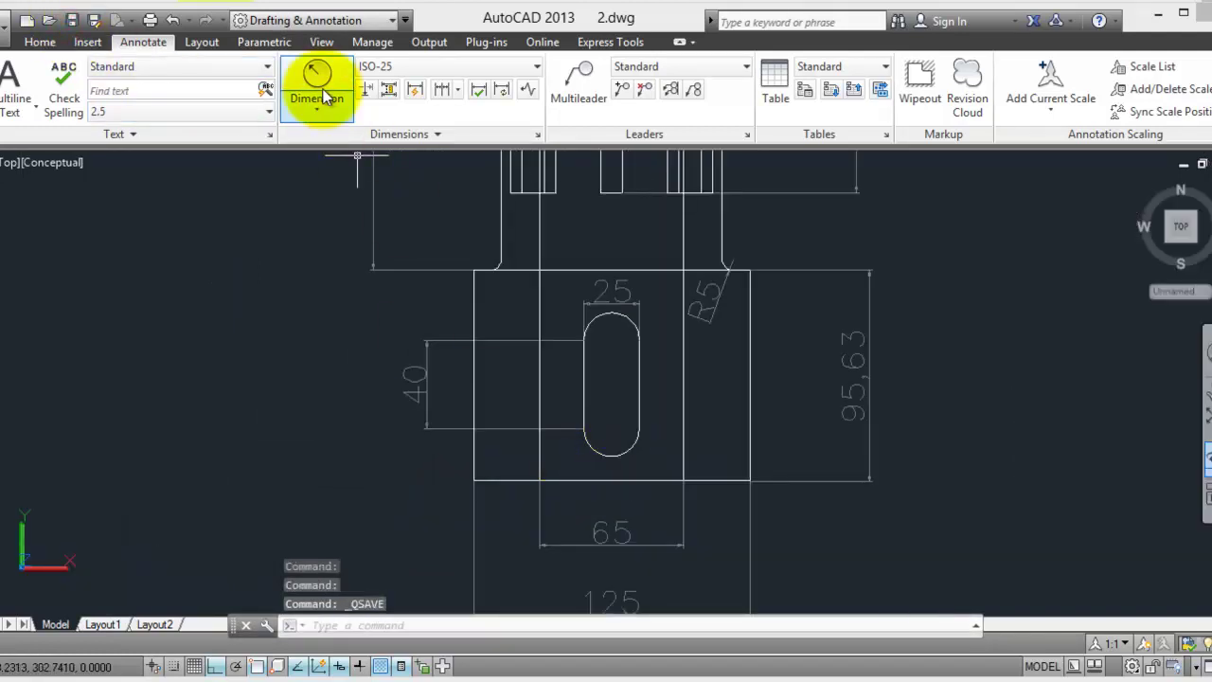
Try a DIMRADIUS on the slot's rounded end, then cancel it when the pick fails
{"action": "type", "text": "dra"}
{"action": "key", "text": "Return"}
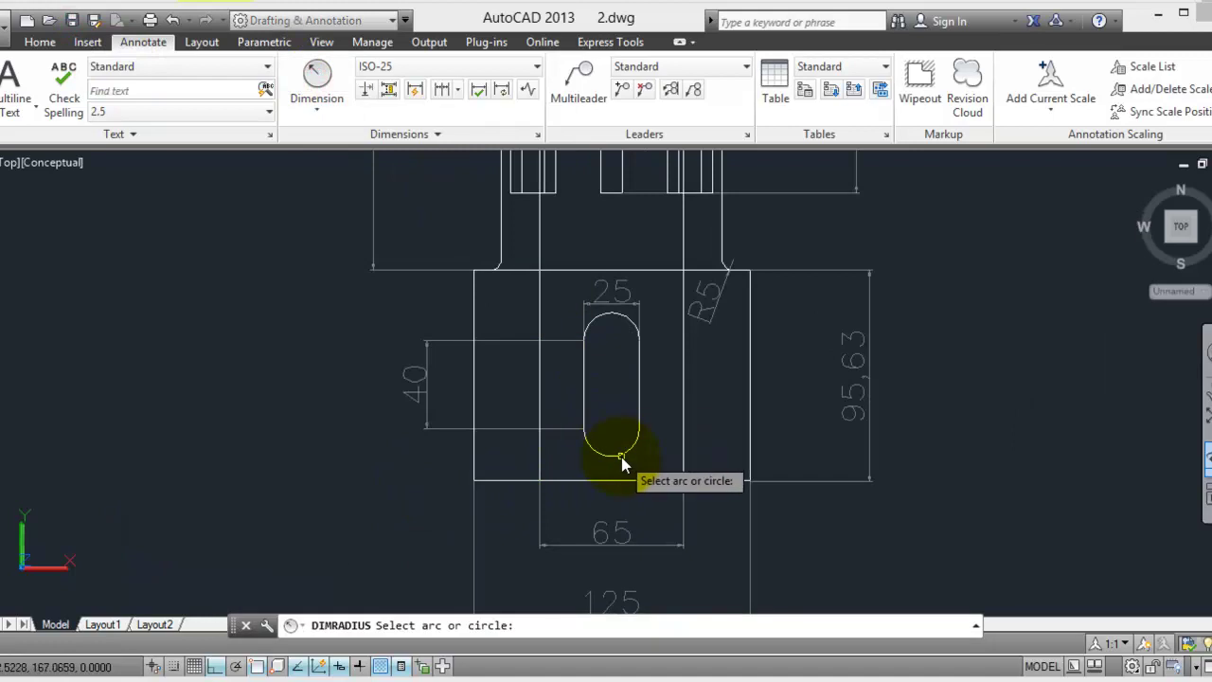
{"action": "left_click", "coordinate": [621, 456]}
{"action": "left_click", "coordinate": [622, 454]}
{"action": "scroll", "coordinate": [615, 443], "scroll_direction": "up", "scroll_amount": 3}
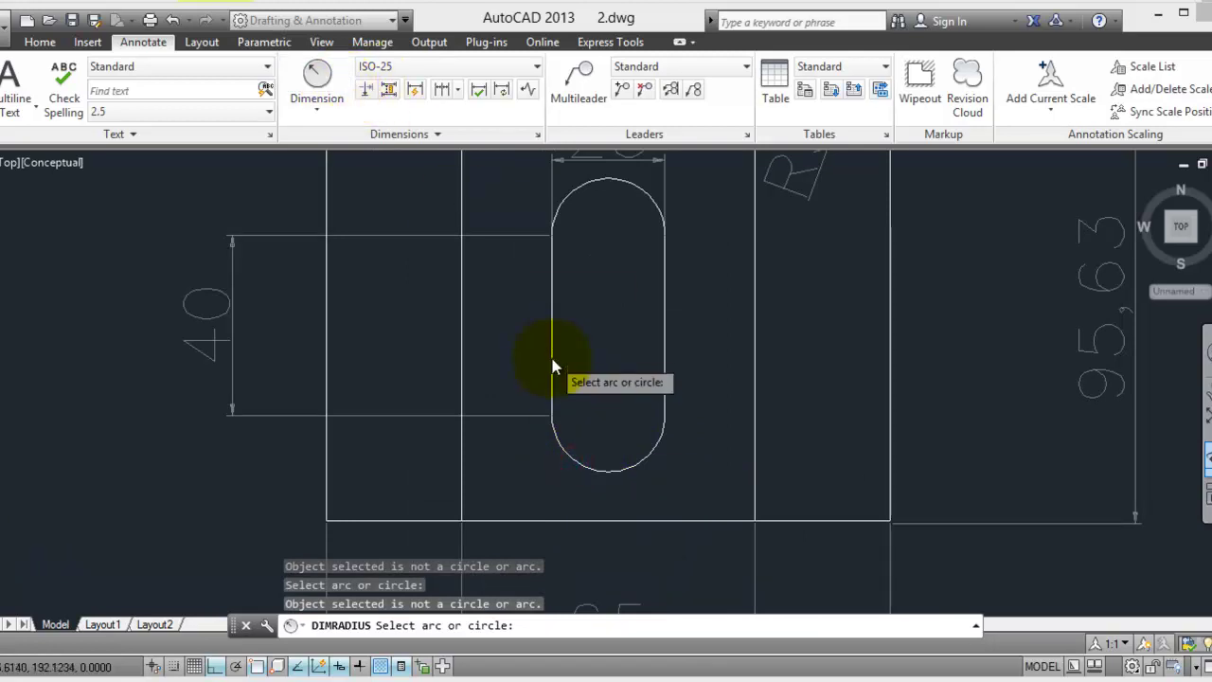
{"action": "scroll", "coordinate": [550, 374], "scroll_direction": "down", "scroll_amount": 5}
{"action": "scroll", "coordinate": [824, 417], "scroll_direction": "down", "scroll_amount": 2}
{"action": "key", "text": "Escape"}
{"action": "scroll", "coordinate": [805, 436], "scroll_direction": "up", "scroll_amount": 2}
{"action": "scroll", "coordinate": [765, 439], "scroll_direction": "up", "scroll_amount": 3}
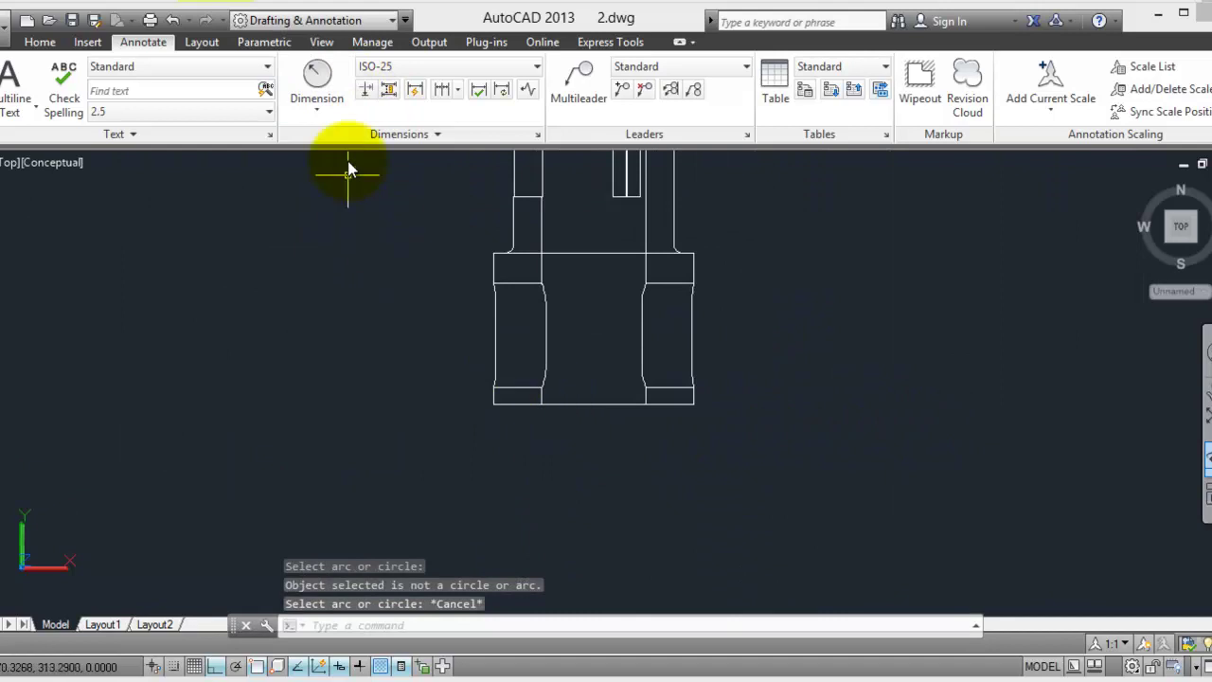
Dimension the left and right lower blocks with 30 width dimensions beneath each
{"action": "left_click", "coordinate": [330, 107]}
{"action": "left_click", "coordinate": [332, 142]}
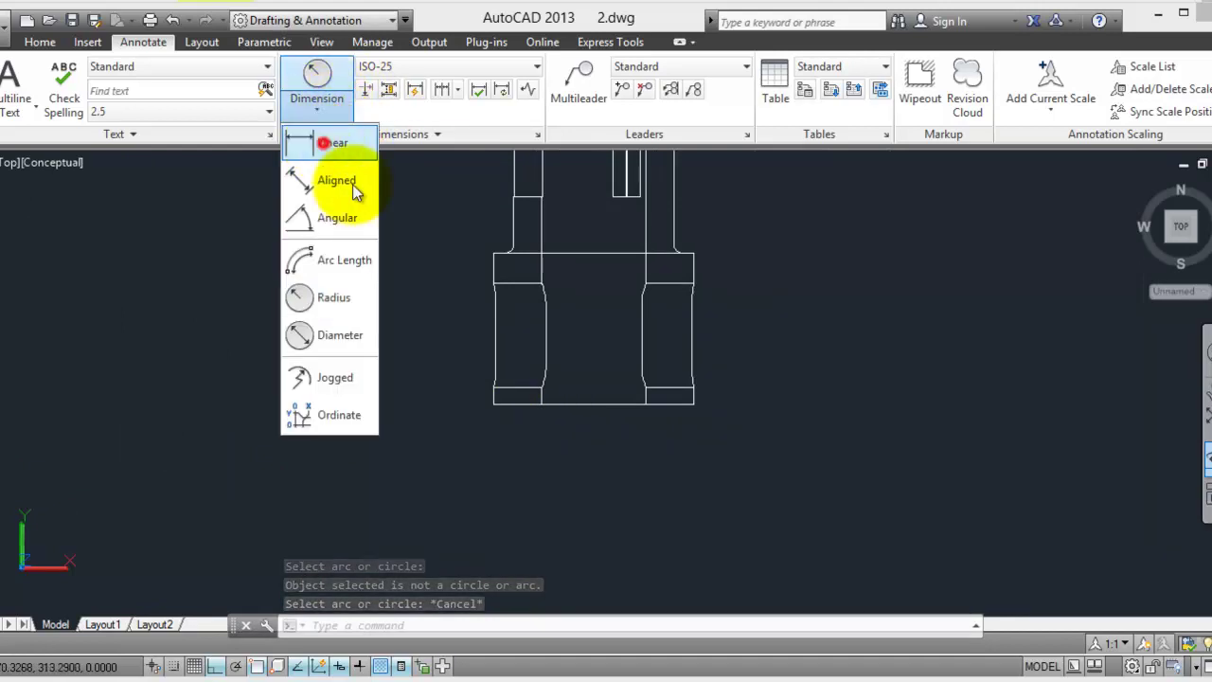
{"action": "scroll", "coordinate": [522, 421], "scroll_direction": "up", "scroll_amount": 3}
{"action": "scroll", "coordinate": [503, 397], "scroll_direction": "up", "scroll_amount": 1}
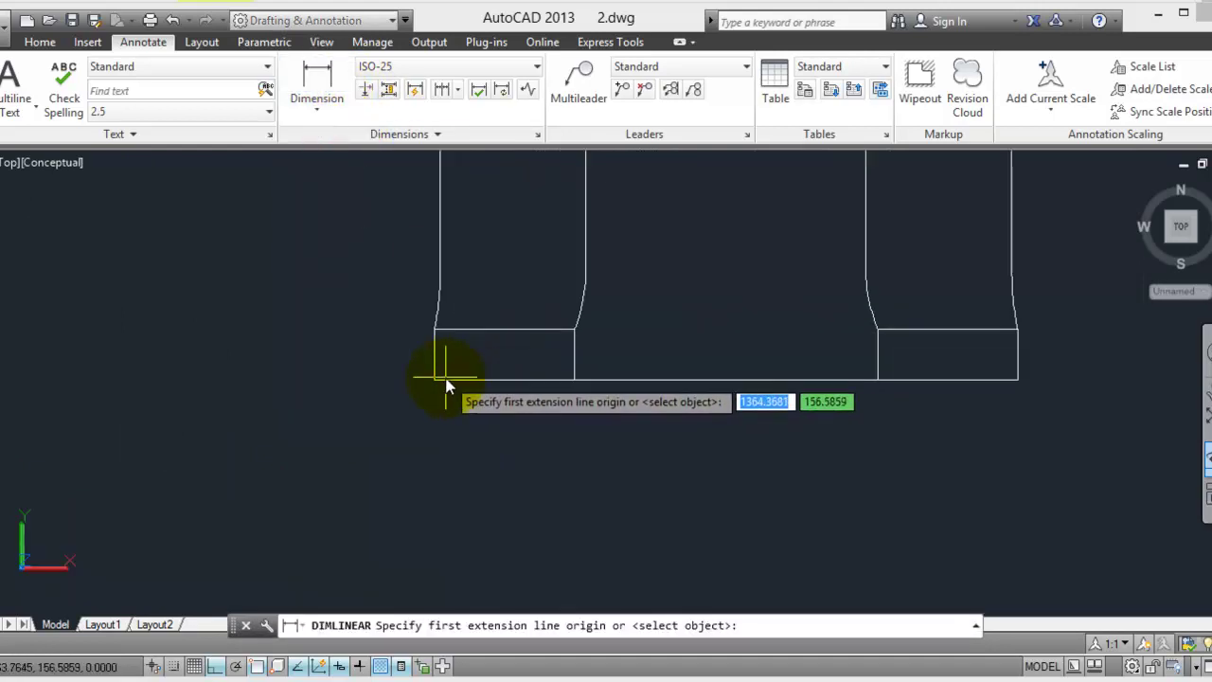
{"action": "left_click", "coordinate": [436, 379]}
{"action": "left_click", "coordinate": [578, 383]}
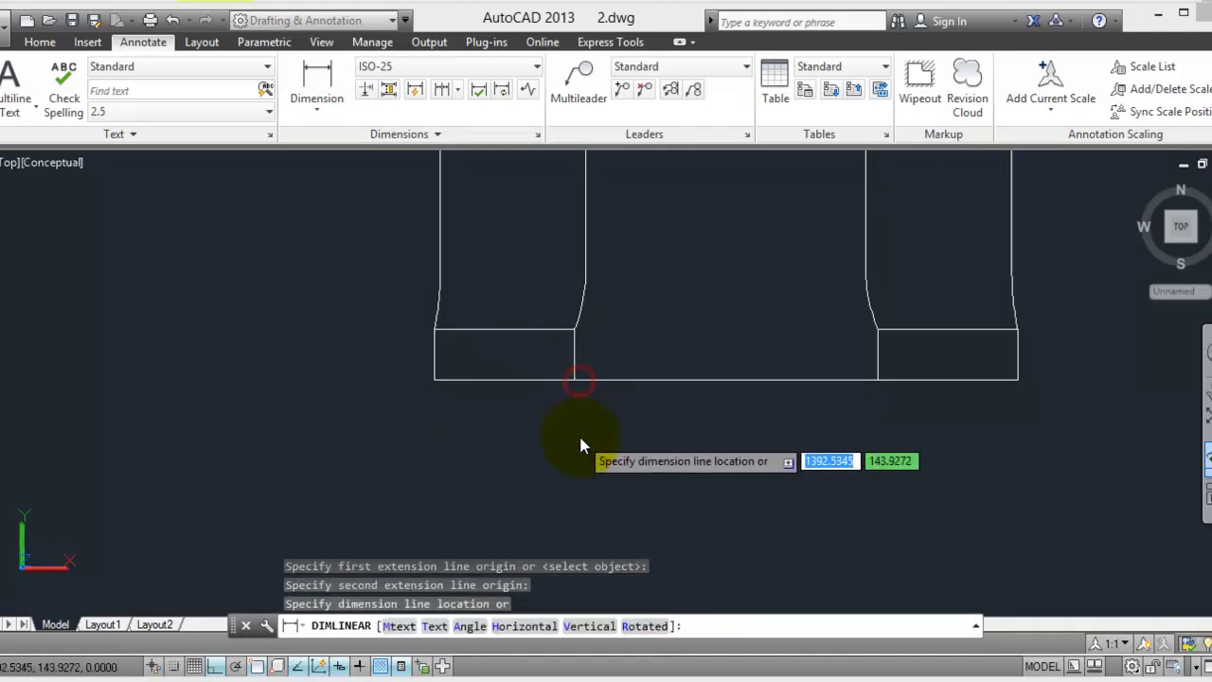
{"action": "left_click", "coordinate": [584, 464]}
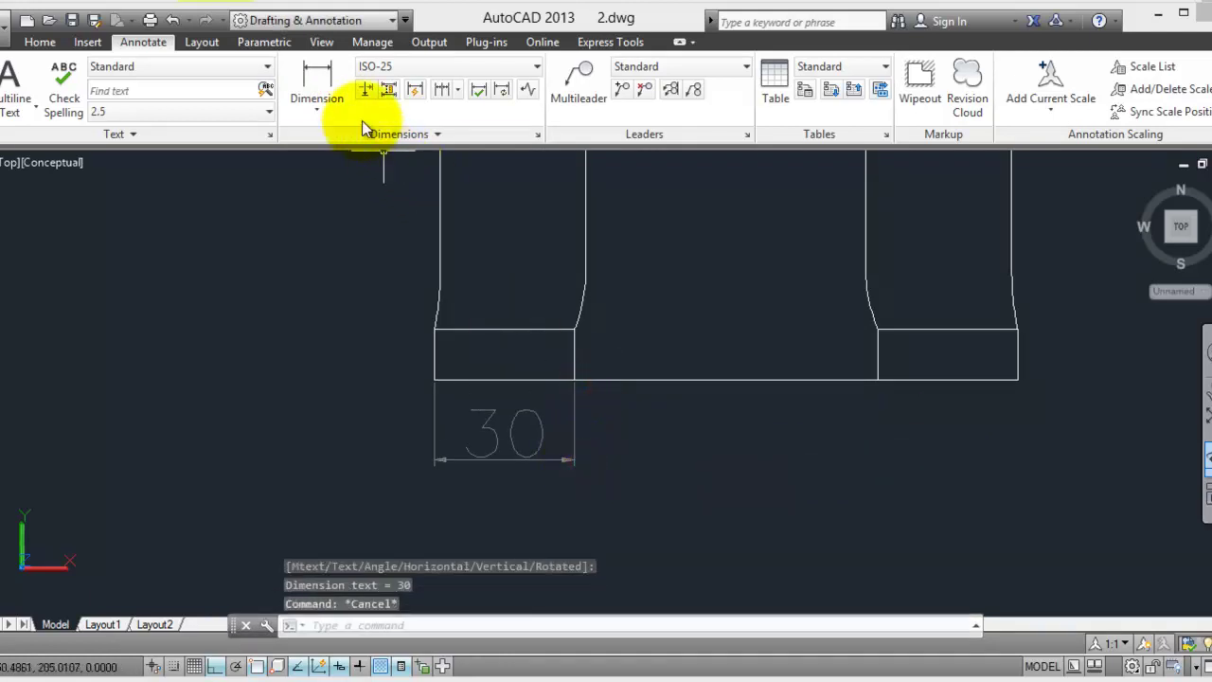
{"action": "left_click", "coordinate": [316, 78]}
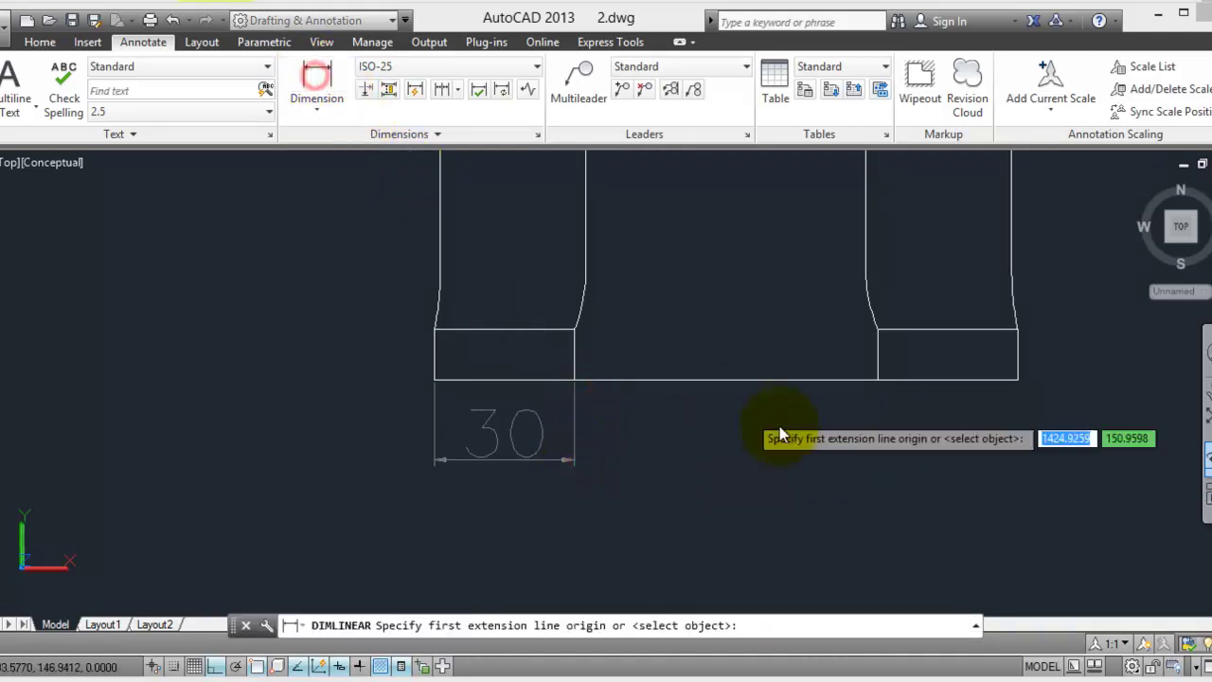
{"action": "left_click", "coordinate": [877, 380]}
{"action": "left_click", "coordinate": [1021, 382]}
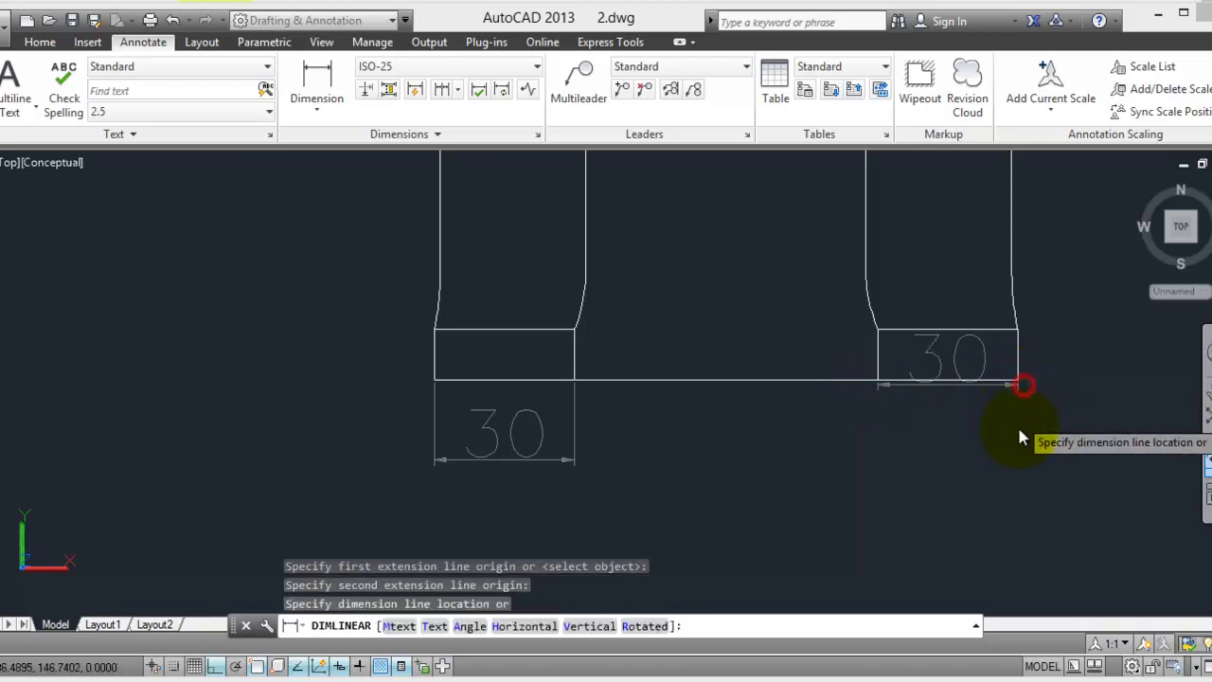
{"action": "left_click", "coordinate": [1020, 462]}
Add the overall 125 width dimension below the base
{"action": "left_click", "coordinate": [316, 78]}
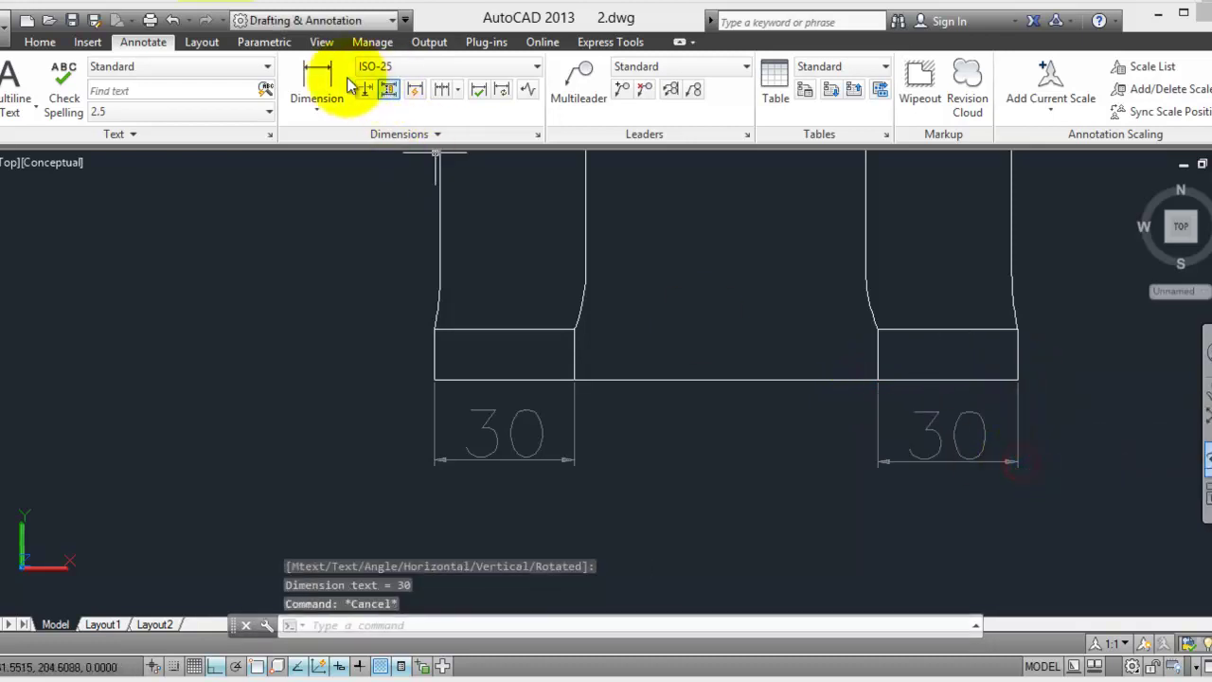
{"action": "left_click", "coordinate": [433, 386]}
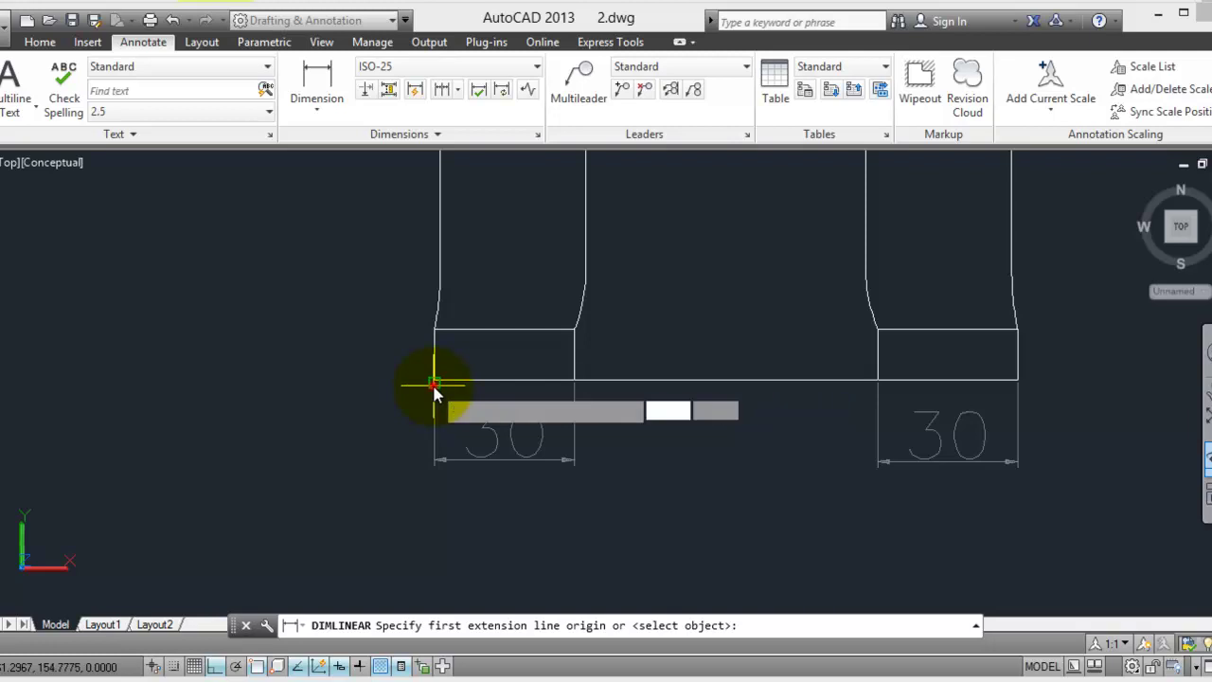
{"action": "left_click", "coordinate": [1016, 379]}
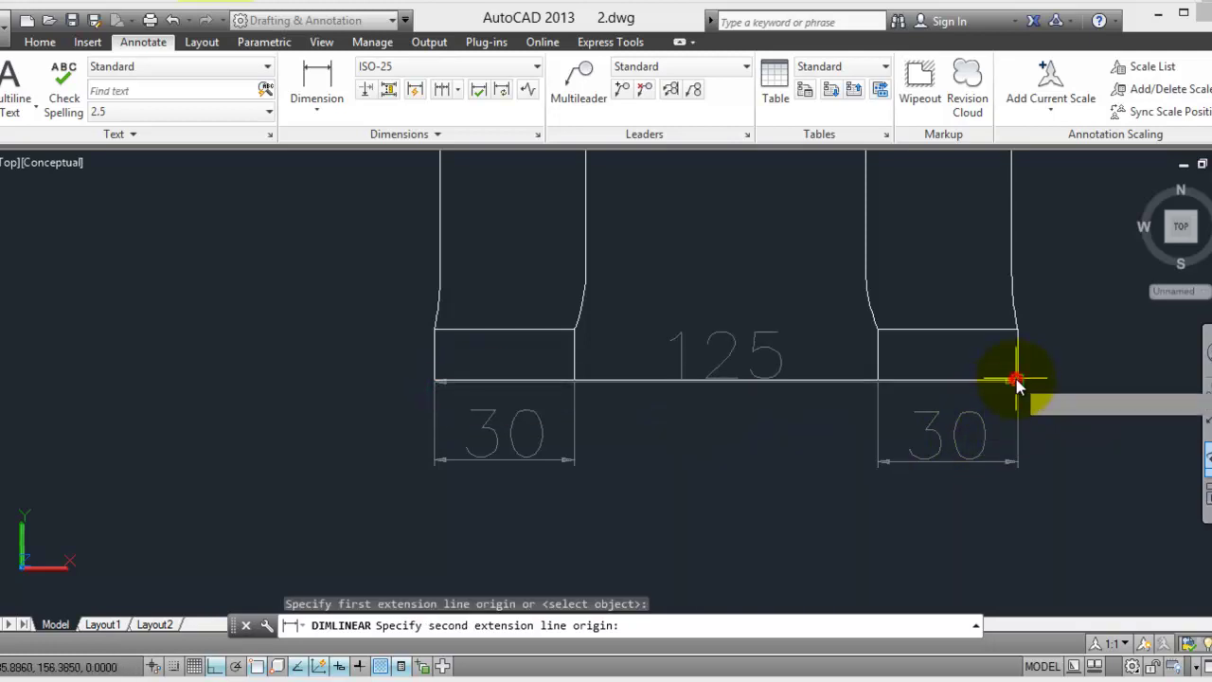
{"action": "scroll", "coordinate": [1014, 381], "scroll_direction": "down", "scroll_amount": 2}
{"action": "left_click", "coordinate": [1012, 489]}
{"action": "key", "text": "Escape"}
{"action": "scroll", "coordinate": [742, 484], "scroll_direction": "down", "scroll_amount": 3}
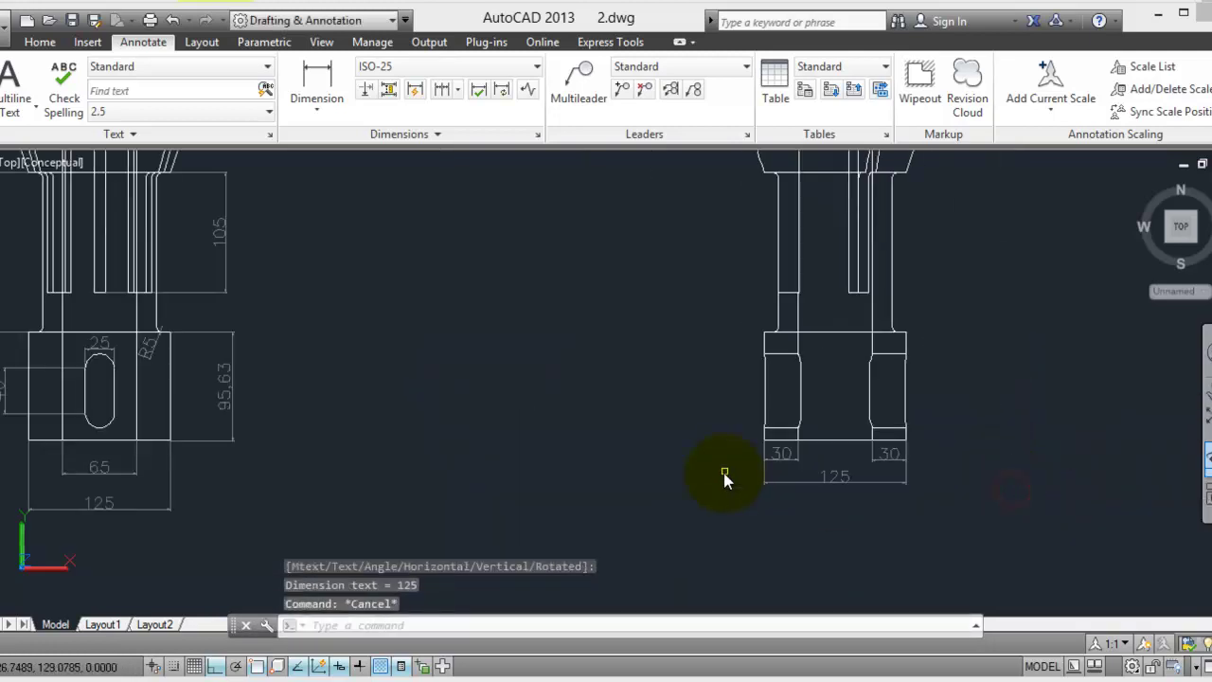
{"action": "scroll", "coordinate": [915, 392], "scroll_direction": "up", "scroll_amount": 1}
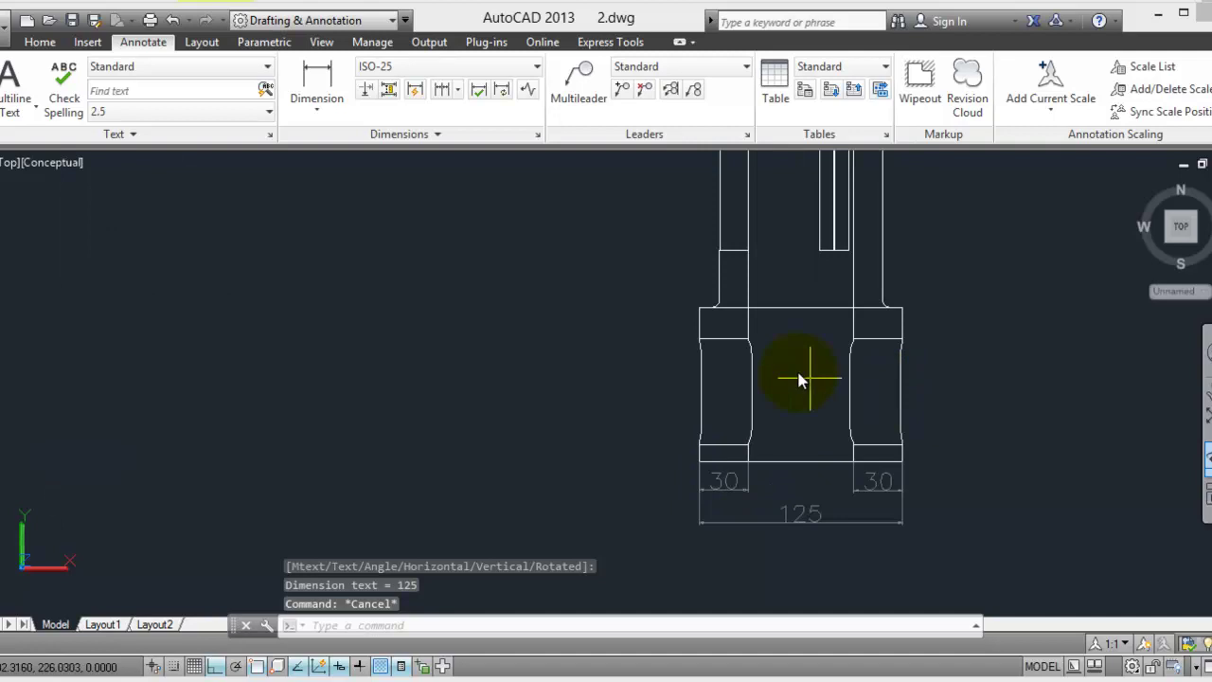
Add vertical dimensions 95.63 on the base's right side and 19.19 on its left
{"action": "left_click", "coordinate": [319, 78]}
{"action": "scroll", "coordinate": [915, 379], "scroll_direction": "up", "scroll_amount": 2}
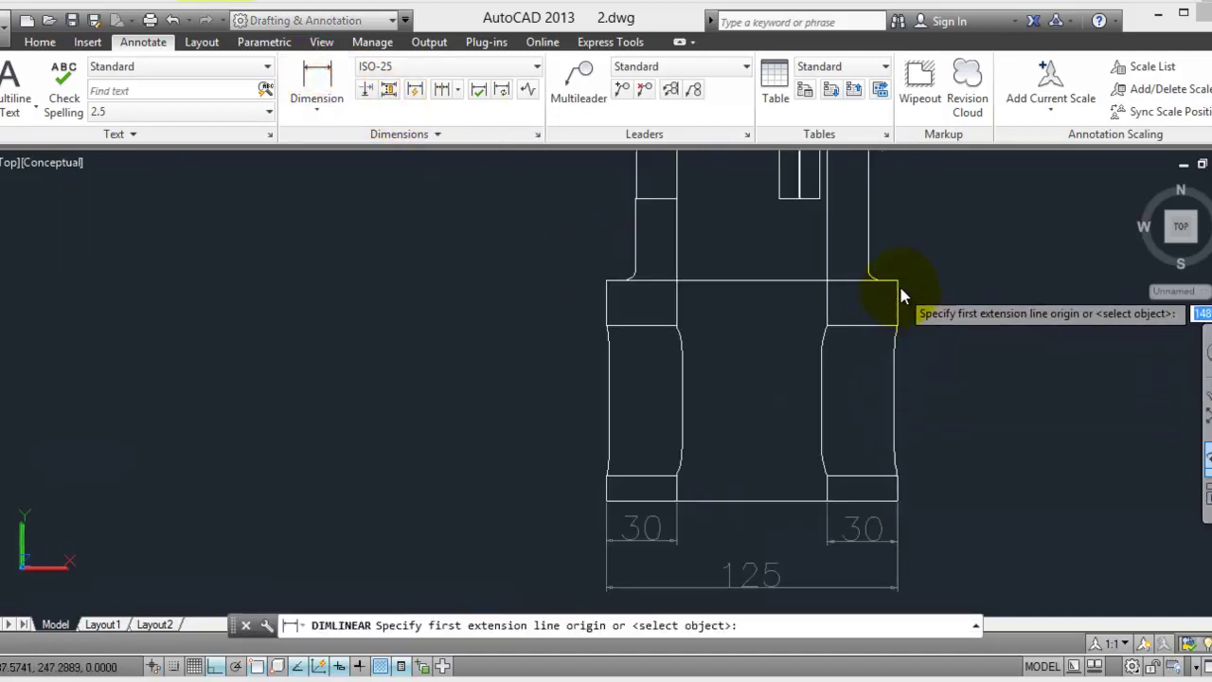
{"action": "left_click", "coordinate": [901, 293]}
{"action": "left_click", "coordinate": [901, 500]}
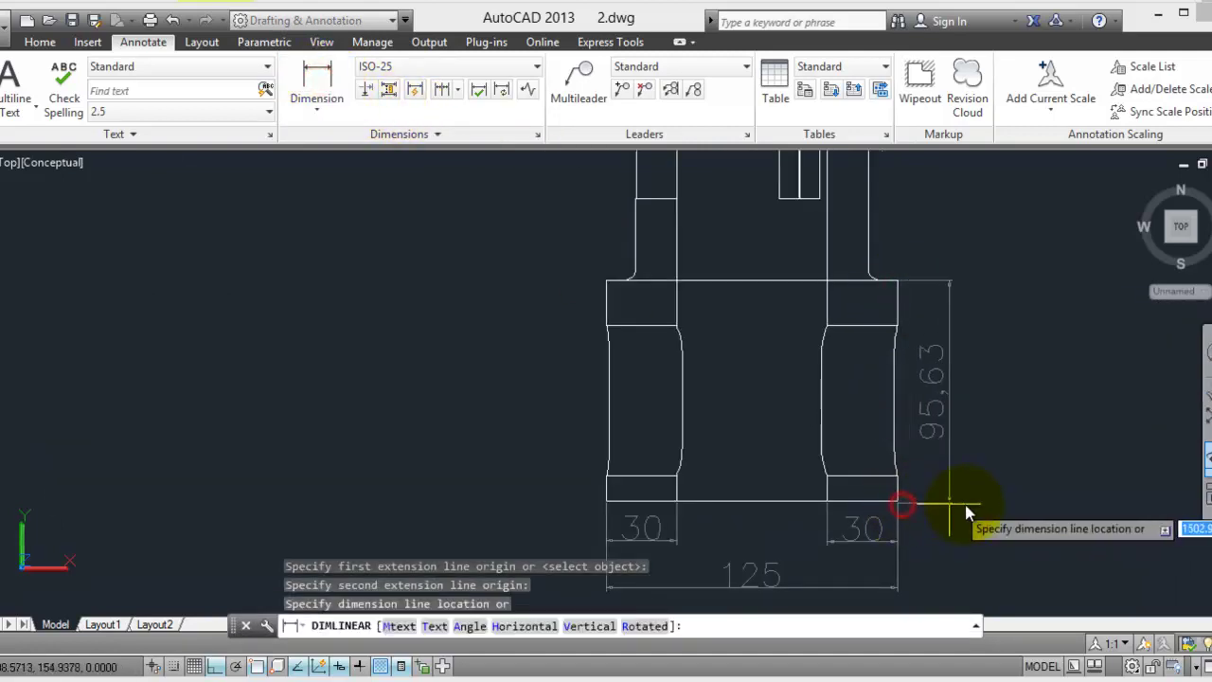
{"action": "left_click", "coordinate": [975, 504]}
{"action": "key", "text": "Escape"}
{"action": "scroll", "coordinate": [776, 495], "scroll_direction": "down", "scroll_amount": 1}
{"action": "scroll", "coordinate": [768, 497], "scroll_direction": "down", "scroll_amount": 4}
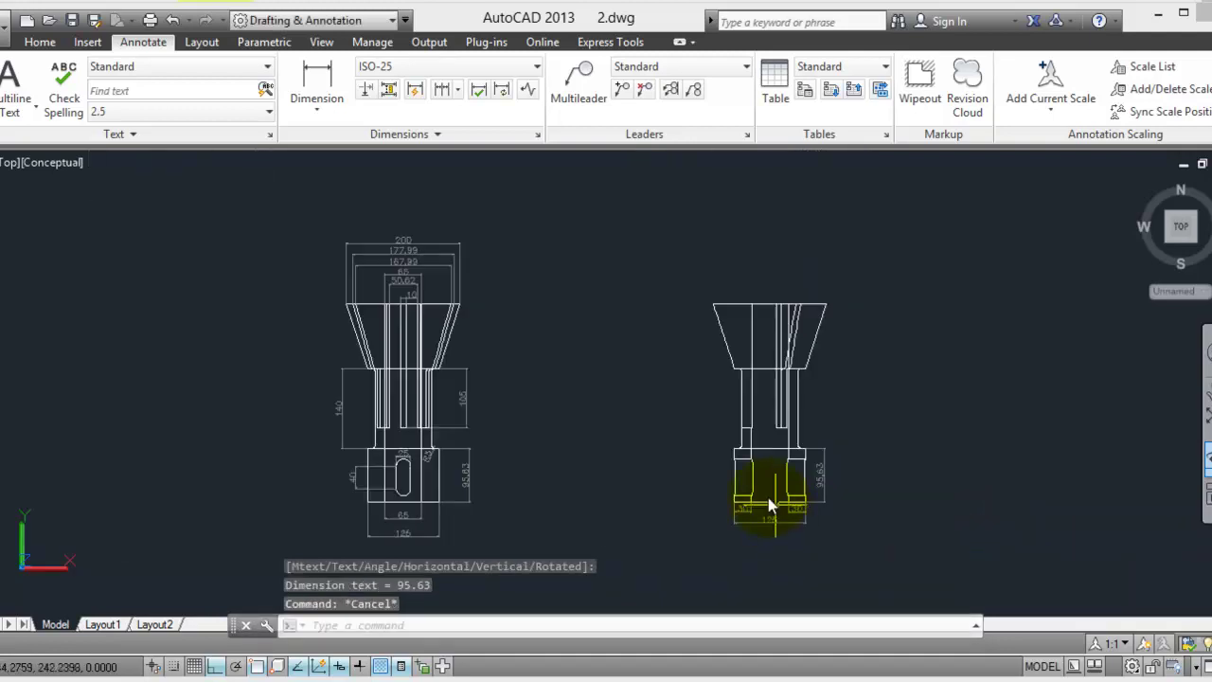
{"action": "left_click", "coordinate": [320, 85]}
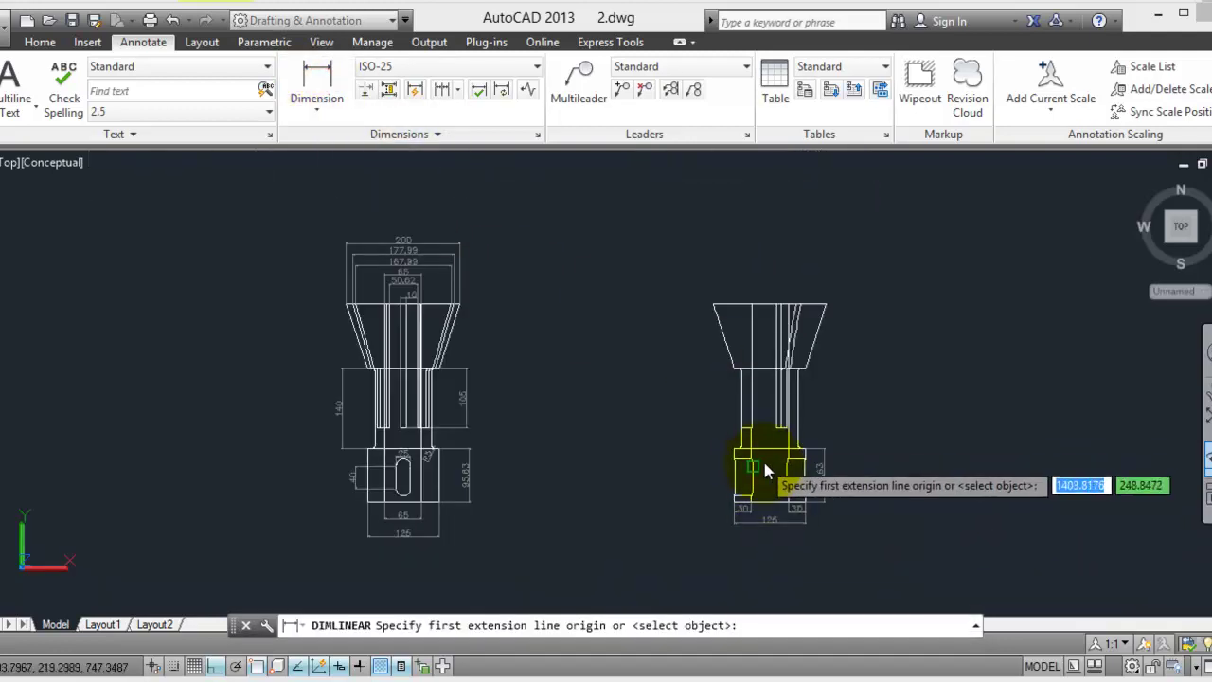
{"action": "scroll", "coordinate": [765, 462], "scroll_direction": "up", "scroll_amount": 2}
{"action": "scroll", "coordinate": [768, 474], "scroll_direction": "up", "scroll_amount": 1}
{"action": "scroll", "coordinate": [767, 474], "scroll_direction": "down", "scroll_amount": 2}
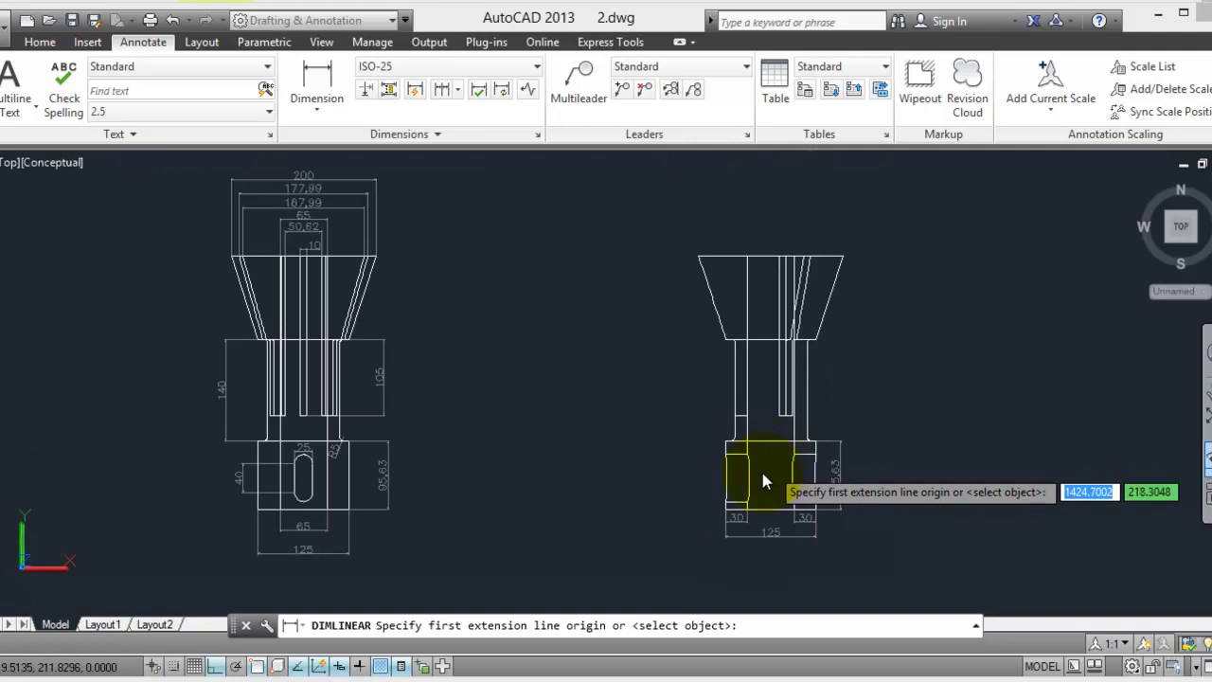
{"action": "scroll", "coordinate": [738, 502], "scroll_direction": "up", "scroll_amount": 2}
{"action": "scroll", "coordinate": [738, 473], "scroll_direction": "up", "scroll_amount": 2}
{"action": "scroll", "coordinate": [708, 379], "scroll_direction": "up", "scroll_amount": 2}
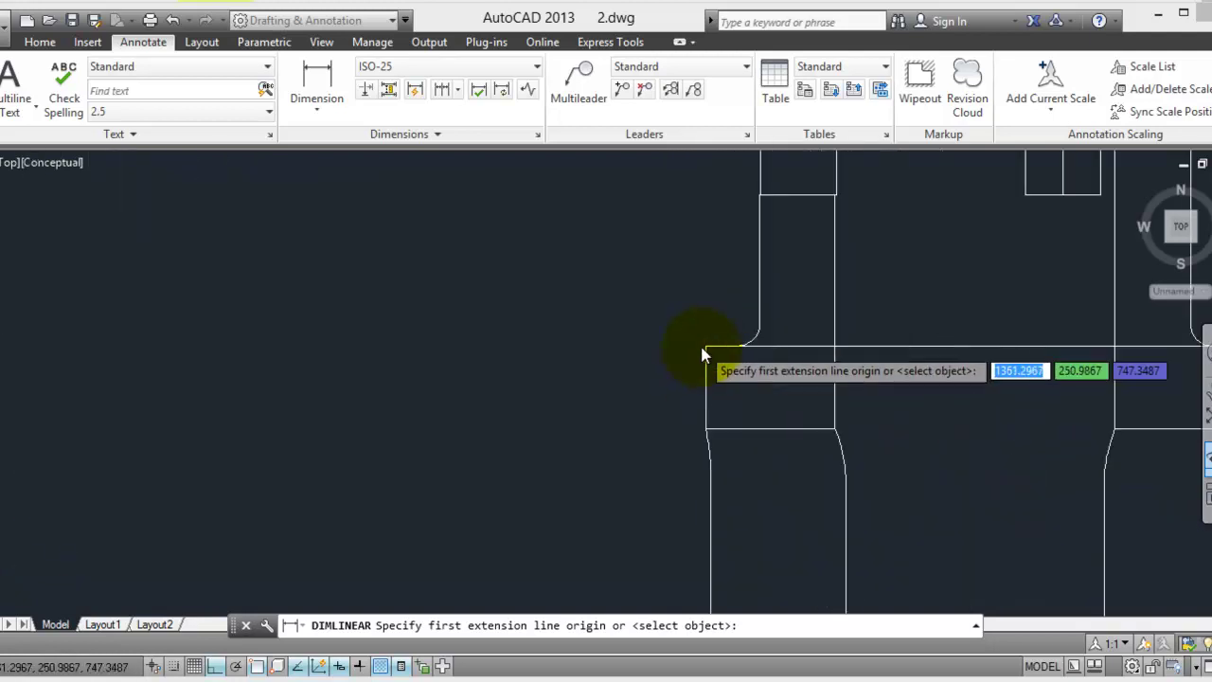
{"action": "left_click", "coordinate": [705, 344]}
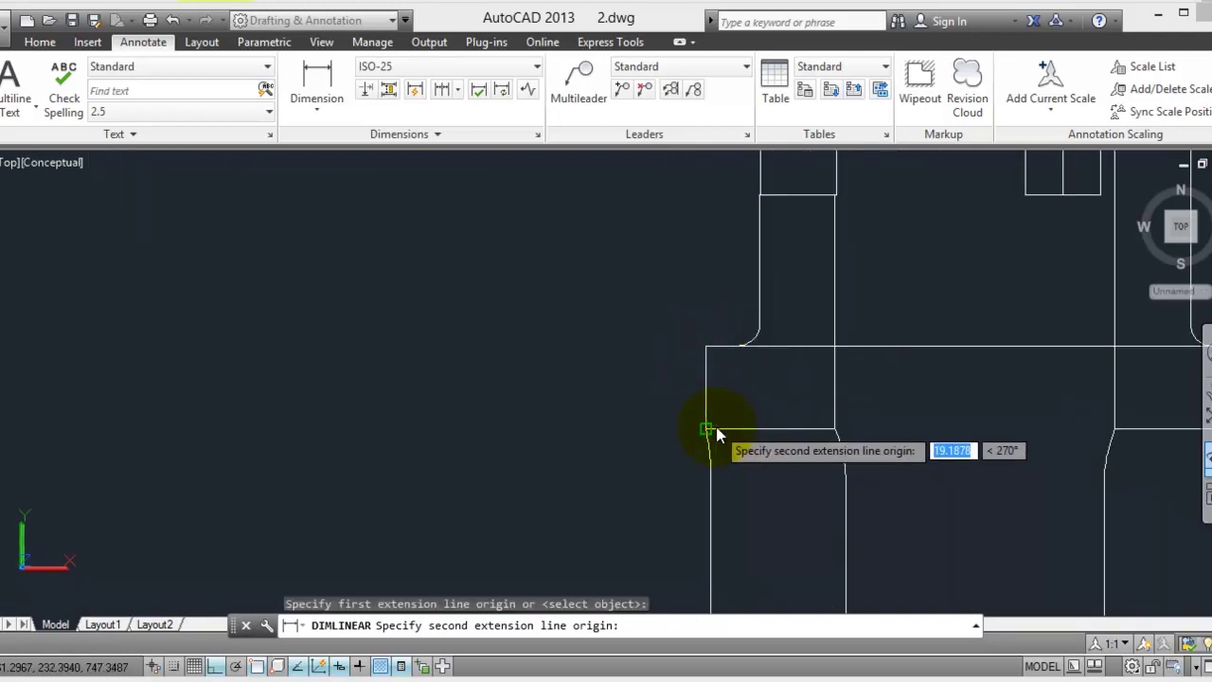
{"action": "left_click", "coordinate": [717, 432]}
{"action": "left_click", "coordinate": [632, 429]}
{"action": "key", "text": "Escape"}
{"action": "scroll", "coordinate": [675, 307], "scroll_direction": "down", "scroll_amount": 3}
{"action": "scroll", "coordinate": [696, 350], "scroll_direction": "down", "scroll_amount": 2}
{"action": "scroll", "coordinate": [710, 384], "scroll_direction": "up", "scroll_amount": 3}
Add the 115 dimension for the tapered head and a 10.81 dimension at the lower-left corner
{"action": "left_click", "coordinate": [320, 84]}
{"action": "scroll", "coordinate": [701, 487], "scroll_direction": "down", "scroll_amount": 4}
{"action": "scroll", "coordinate": [702, 485], "scroll_direction": "down", "scroll_amount": 1}
{"action": "scroll", "coordinate": [704, 500], "scroll_direction": "down", "scroll_amount": 1}
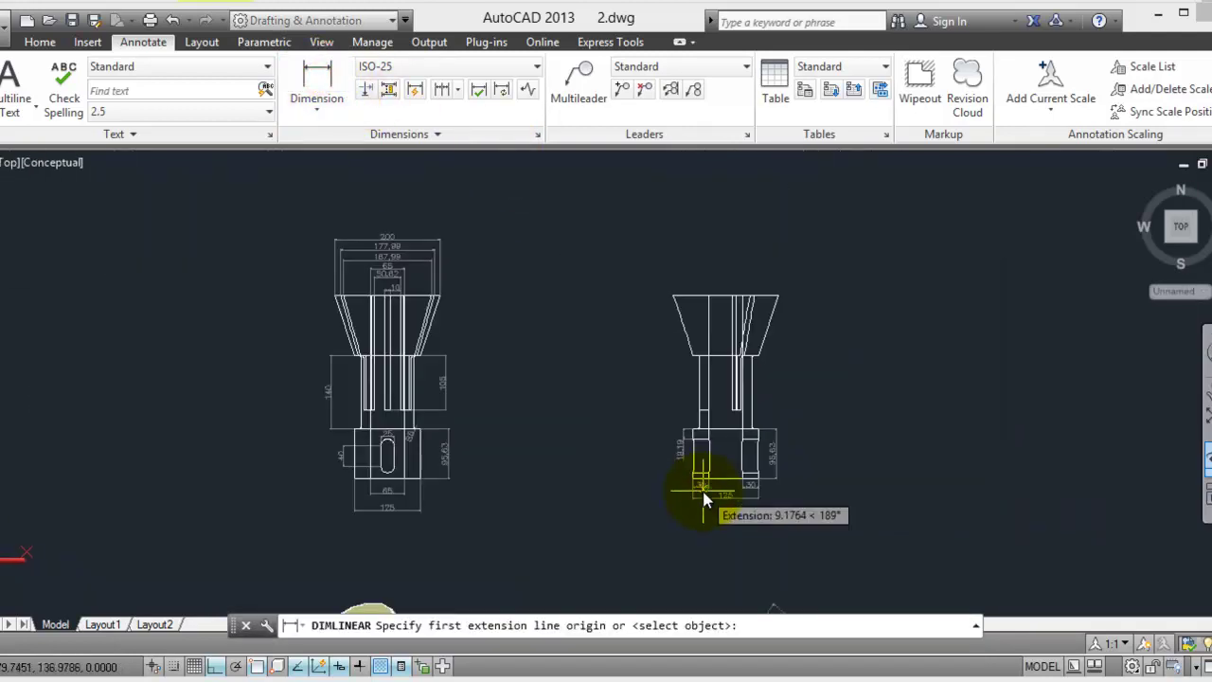
{"action": "scroll", "coordinate": [720, 218], "scroll_direction": "up", "scroll_amount": 5}
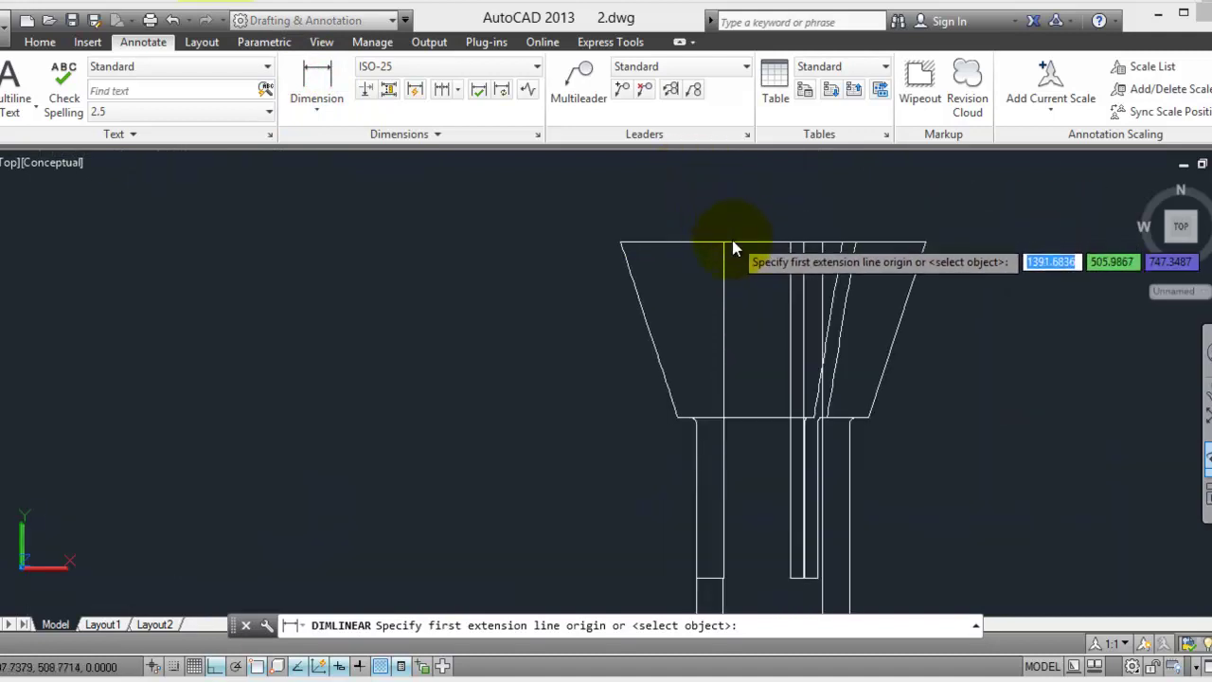
{"action": "left_click", "coordinate": [729, 243]}
{"action": "left_click", "coordinate": [724, 418]}
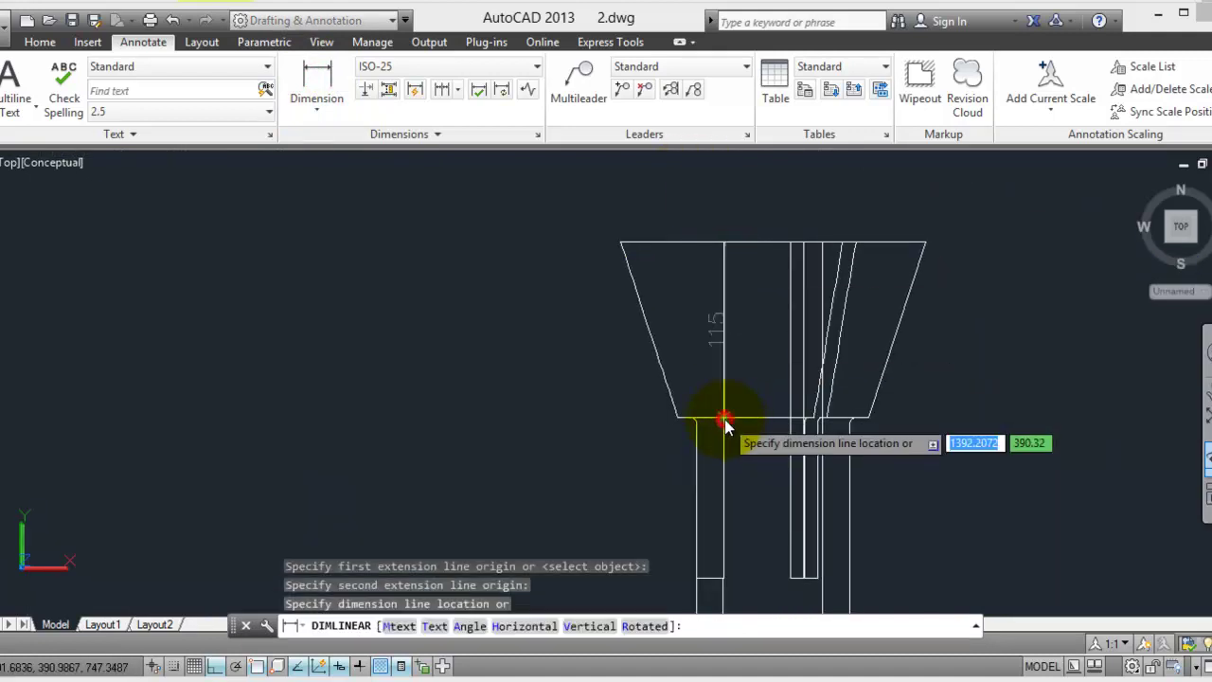
{"action": "left_click", "coordinate": [606, 399]}
{"action": "key", "text": "Escape"}
{"action": "scroll", "coordinate": [699, 344], "scroll_direction": "down", "scroll_amount": 4}
{"action": "scroll", "coordinate": [703, 362], "scroll_direction": "down", "scroll_amount": 2}
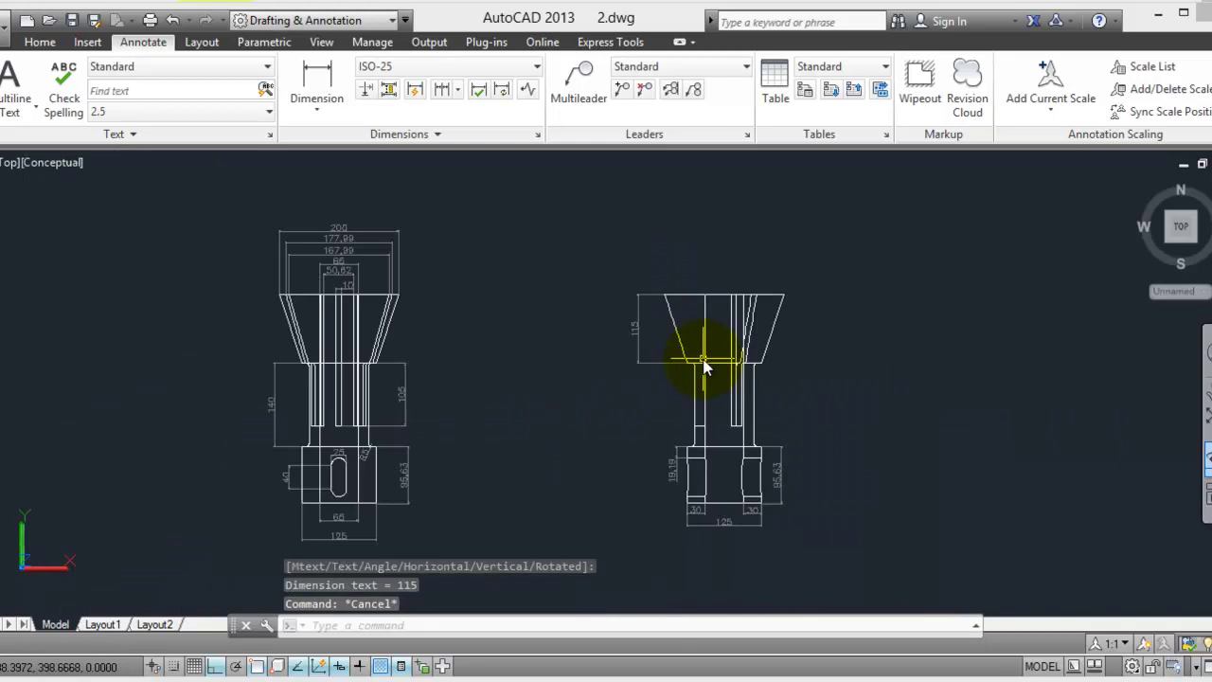
{"action": "scroll", "coordinate": [720, 416], "scroll_direction": "down", "scroll_amount": 1}
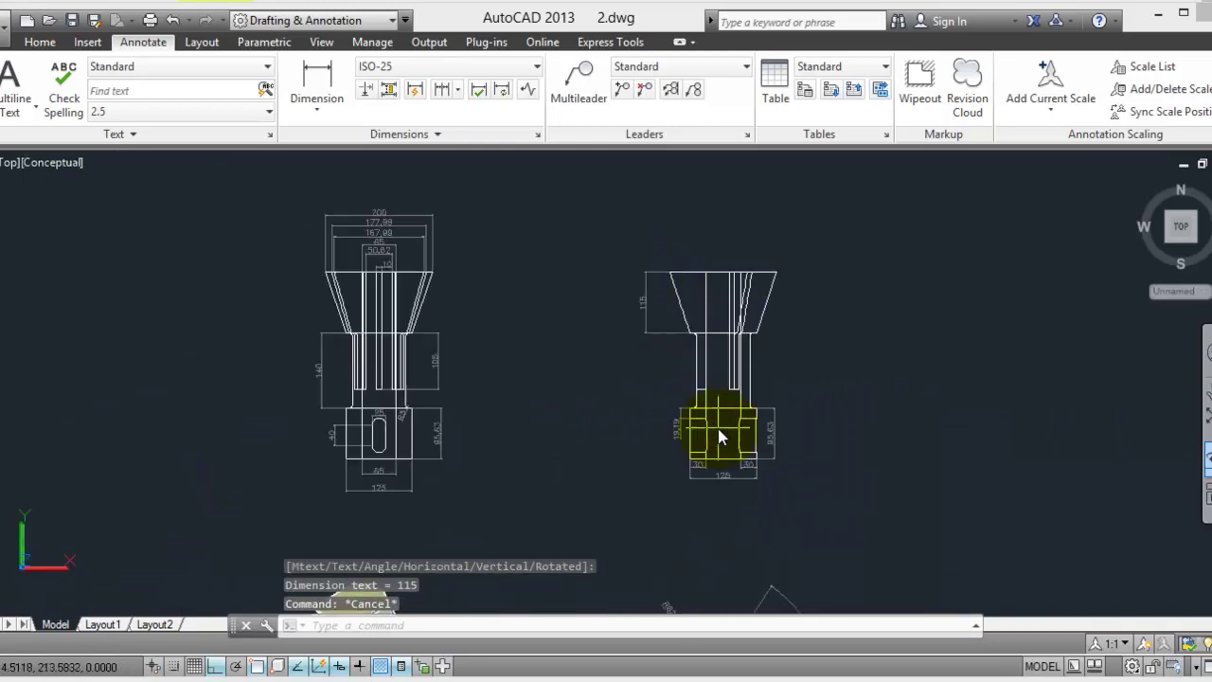
{"action": "left_click", "coordinate": [318, 78]}
{"action": "scroll", "coordinate": [711, 464], "scroll_direction": "up", "scroll_amount": 5}
{"action": "scroll", "coordinate": [726, 481], "scroll_direction": "up", "scroll_amount": 2}
{"action": "scroll", "coordinate": [577, 373], "scroll_direction": "up", "scroll_amount": 5}
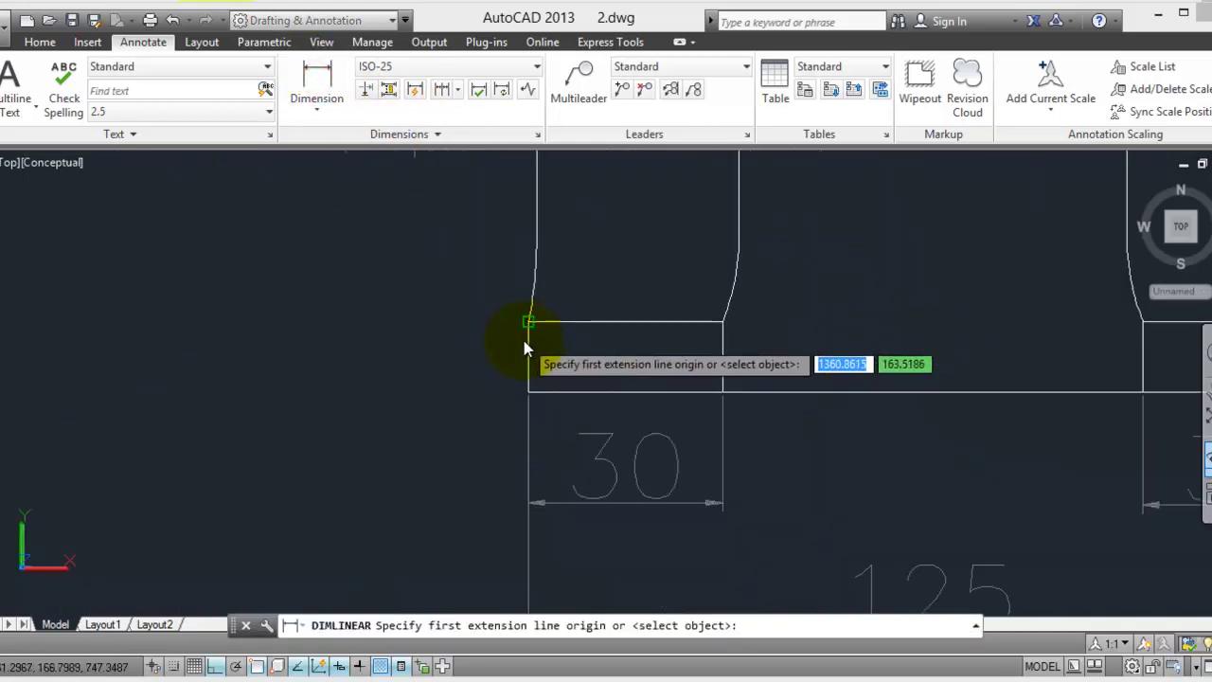
{"action": "left_click", "coordinate": [531, 323]}
{"action": "left_click", "coordinate": [528, 392]}
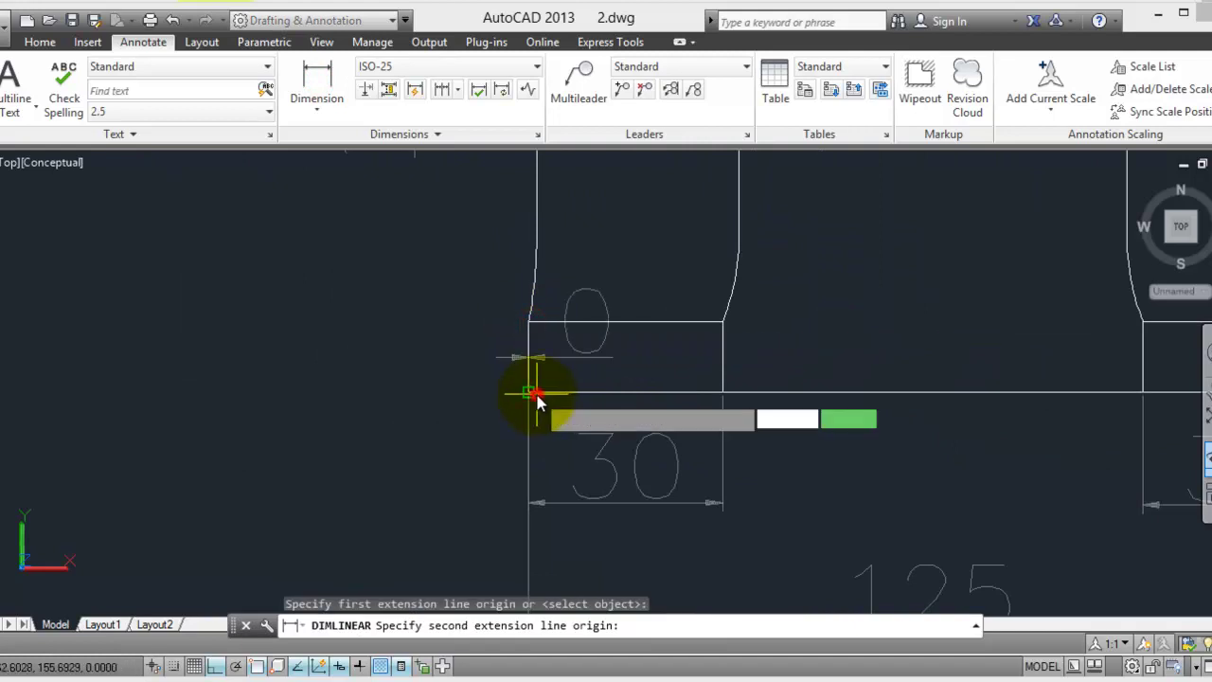
{"action": "scroll", "coordinate": [528, 392], "scroll_direction": "down", "scroll_amount": 3}
{"action": "left_click", "coordinate": [454, 406]}
{"action": "scroll", "coordinate": [748, 379], "scroll_direction": "down", "scroll_amount": 5}
{"action": "key", "text": "Escape"}
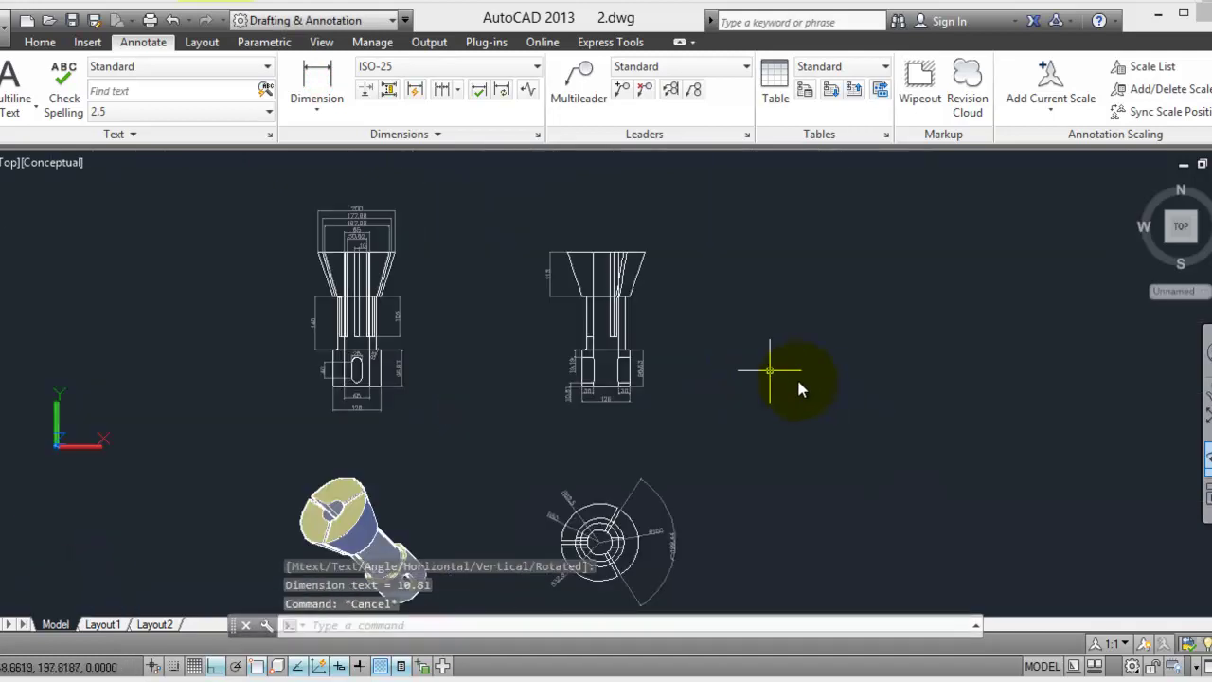
{"action": "scroll", "coordinate": [792, 385], "scroll_direction": "down", "scroll_amount": 3}
{"action": "scroll", "coordinate": [588, 471], "scroll_direction": "up", "scroll_amount": 3}
{"action": "scroll", "coordinate": [587, 471], "scroll_direction": "down", "scroll_amount": 2}
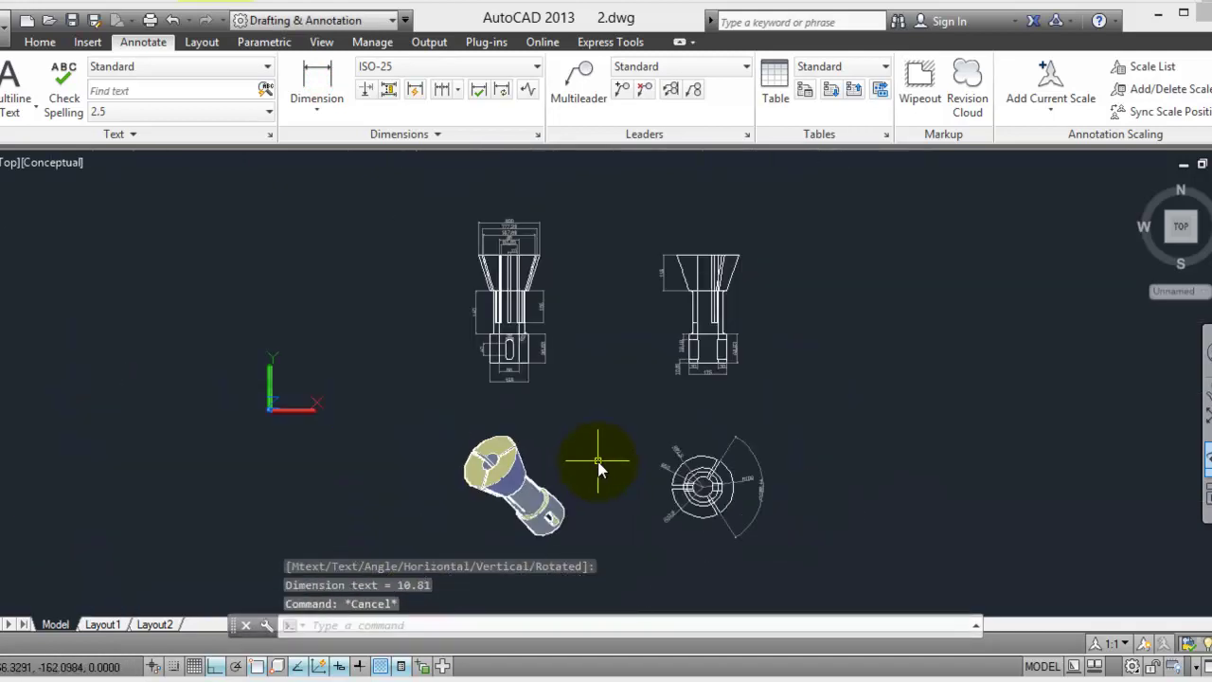
Save the drawing, then export it to PDF as 2.pdf from the Application menu
{"action": "left_click", "coordinate": [74, 20]}
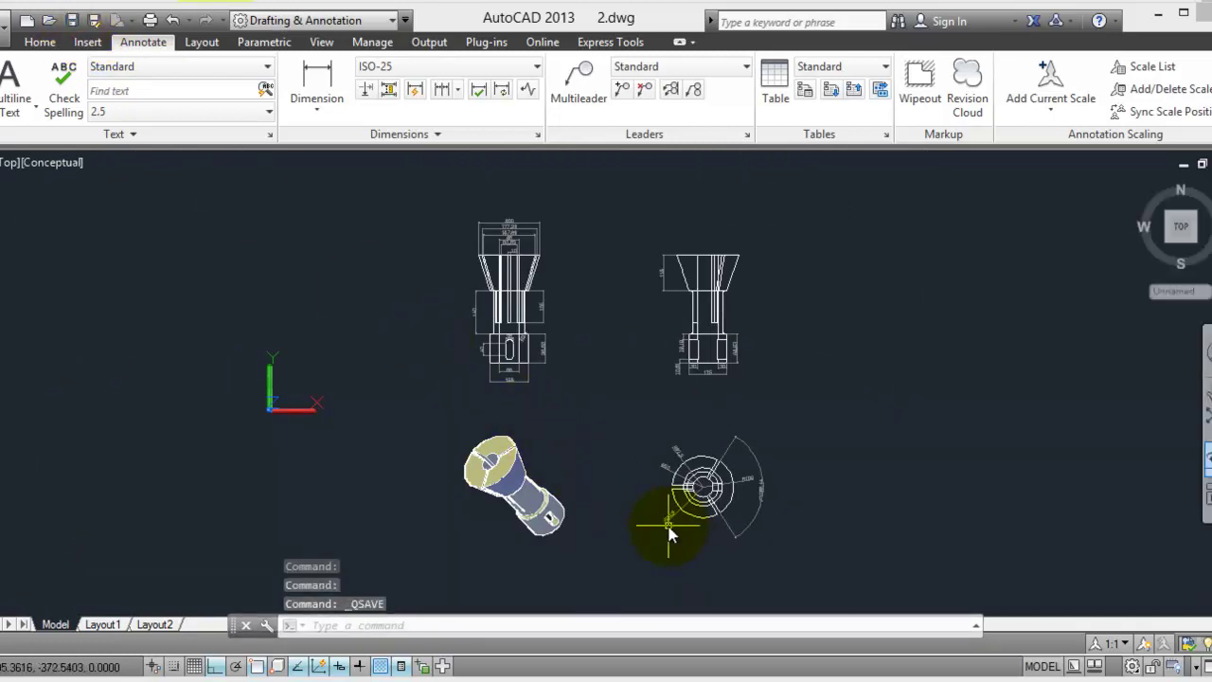
{"action": "key", "text": "Escape"}
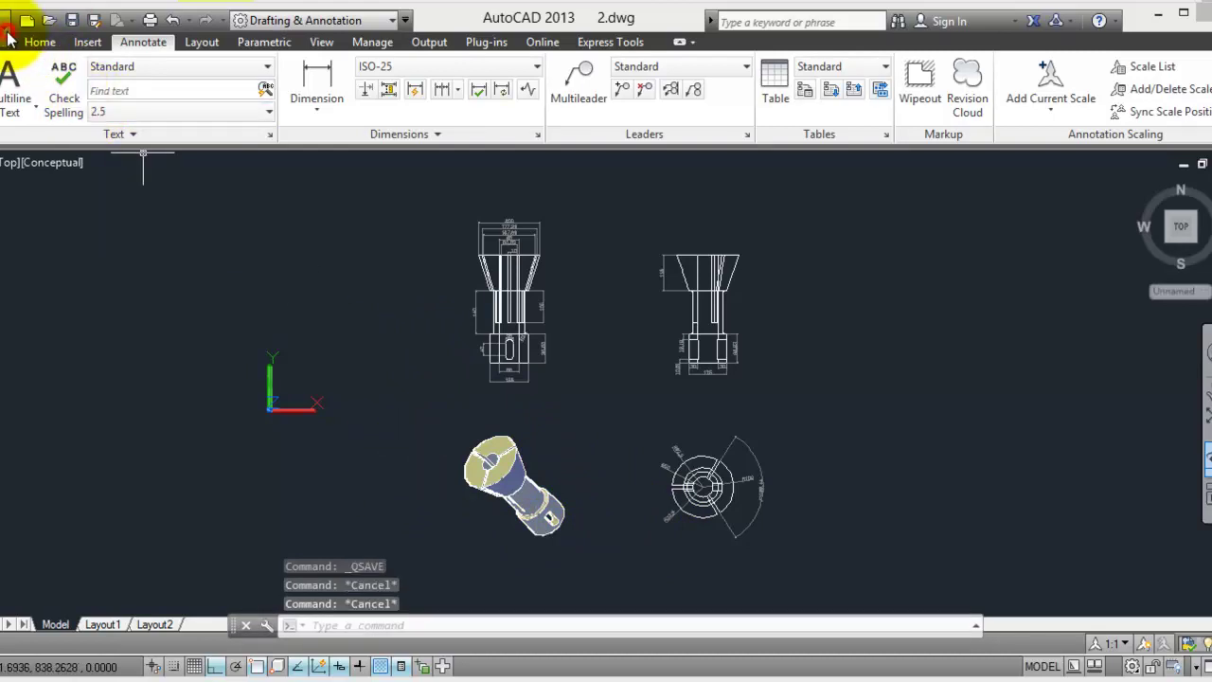
{"action": "left_click", "coordinate": [8, 34]}
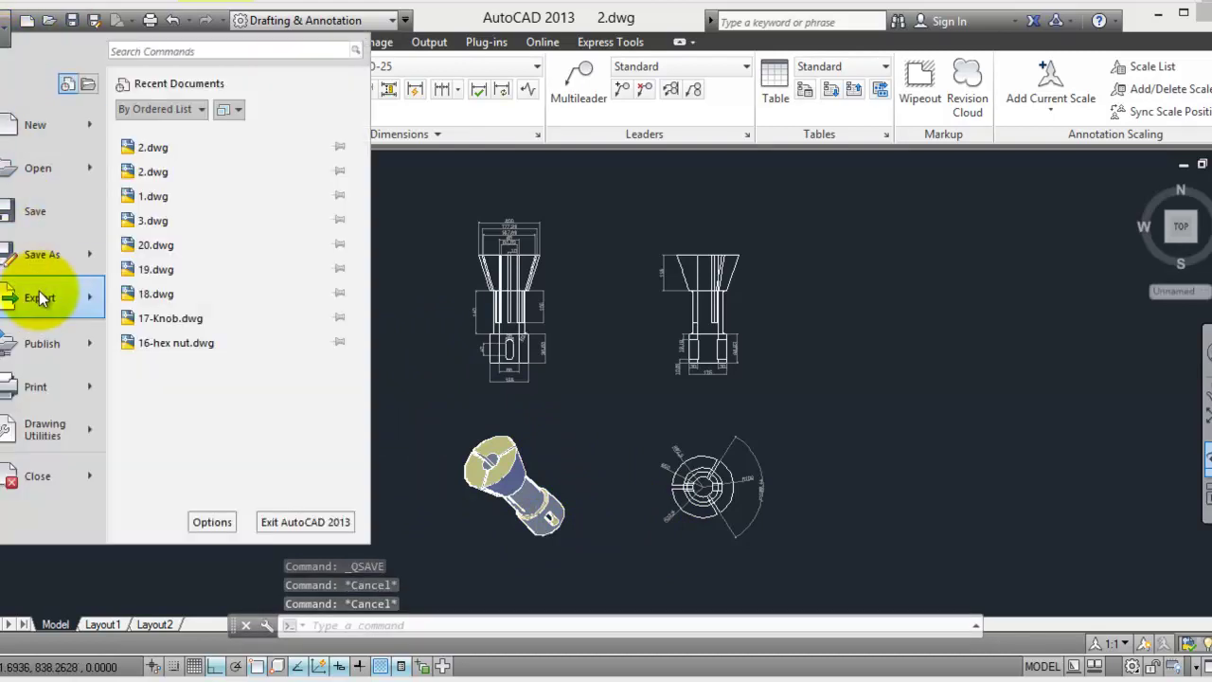
{"action": "left_click", "coordinate": [193, 327]}
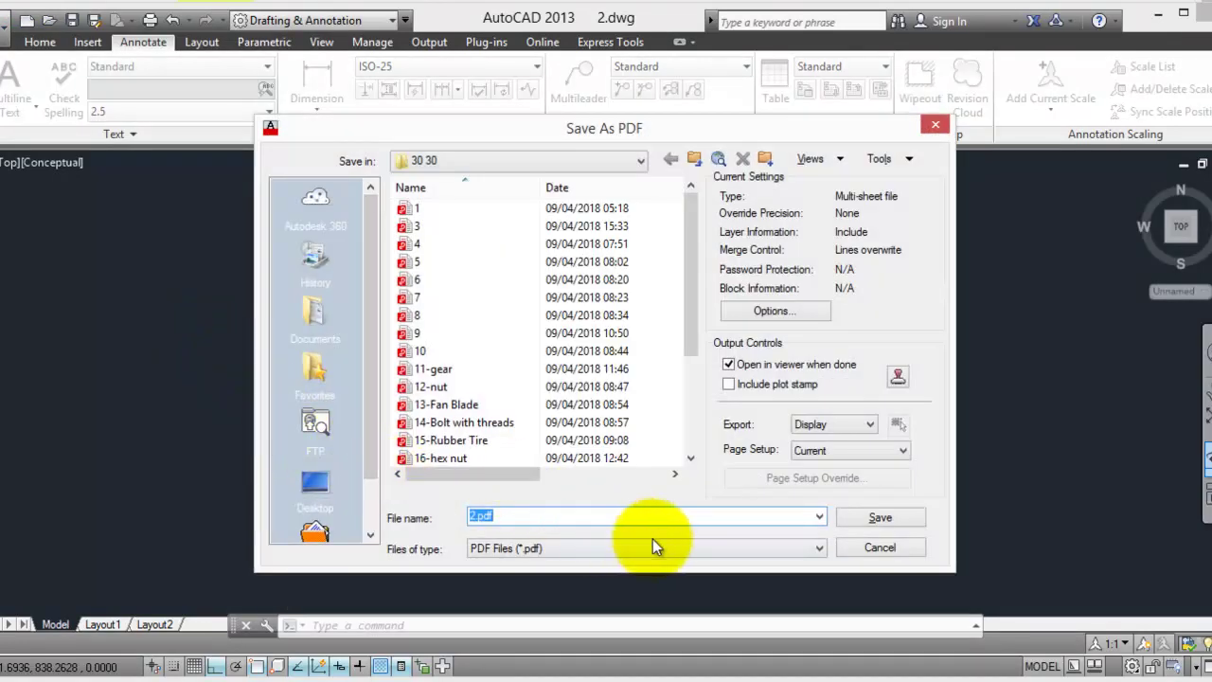
{"action": "left_click", "coordinate": [848, 520]}
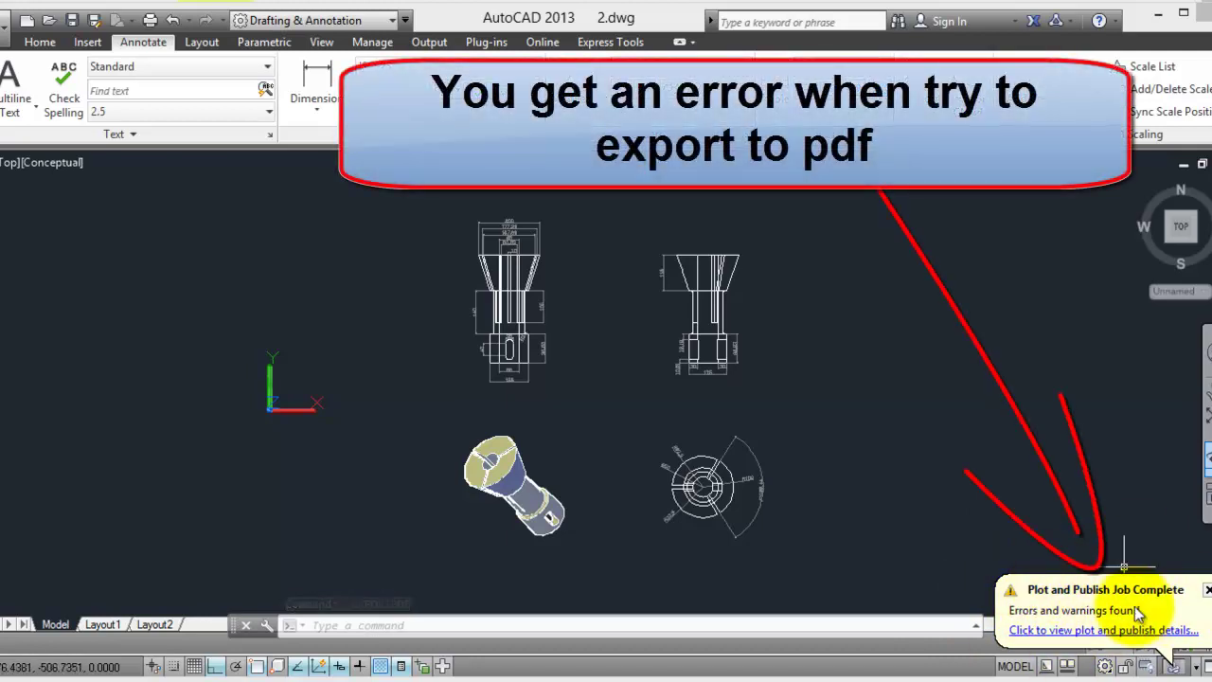
Plot the model with page setup None to DWG To PDF.pc3 on ANSI A (8.50 x 11.00 Inches) paper
{"action": "left_click", "coordinate": [372, 625]}
{"action": "type", "text": "lot"}
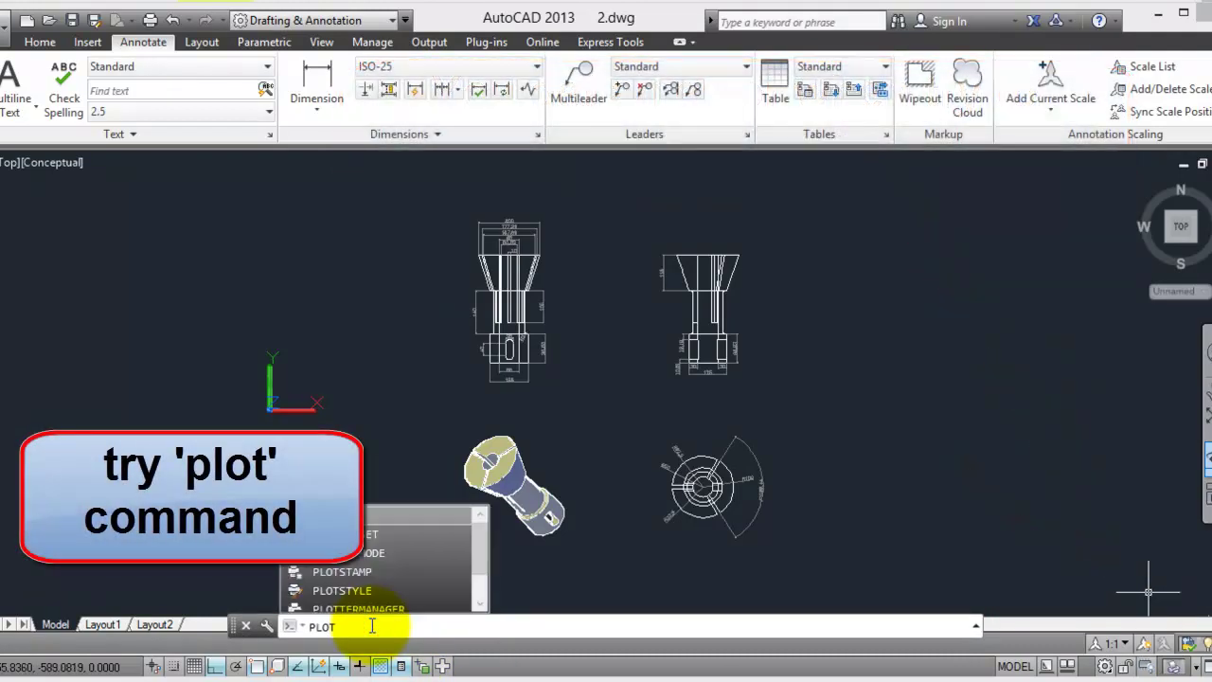
{"action": "key", "text": "Return"}
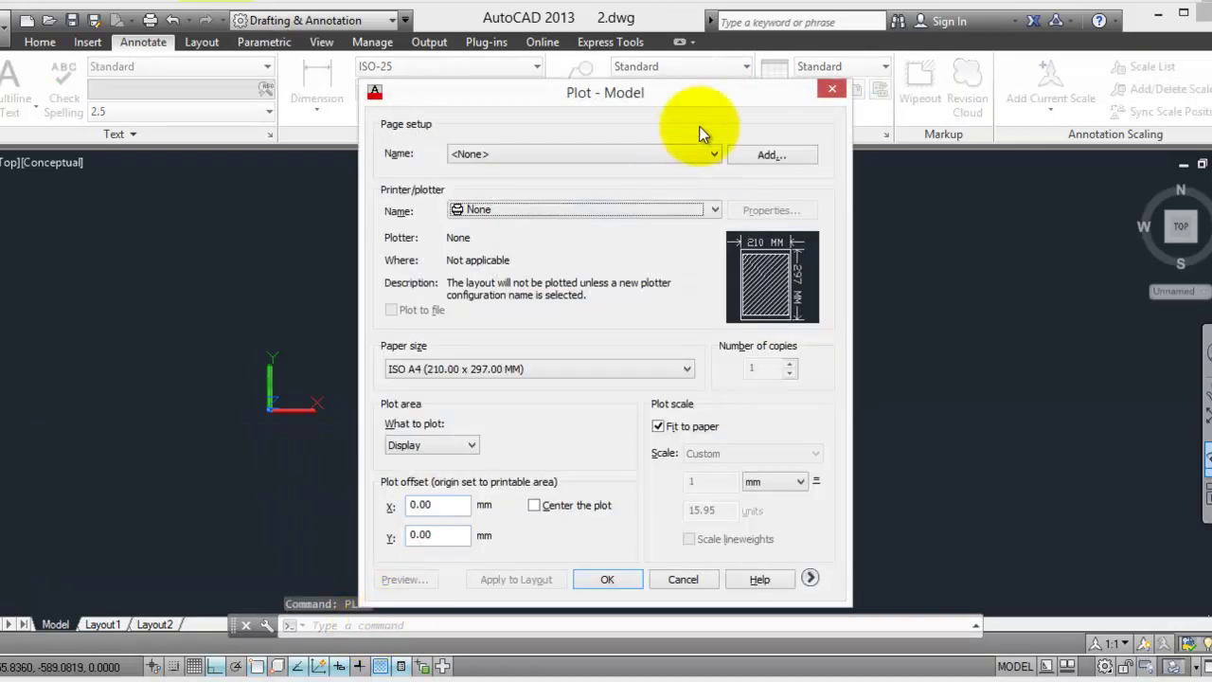
{"action": "left_click", "coordinate": [680, 155]}
{"action": "left_click", "coordinate": [677, 137]}
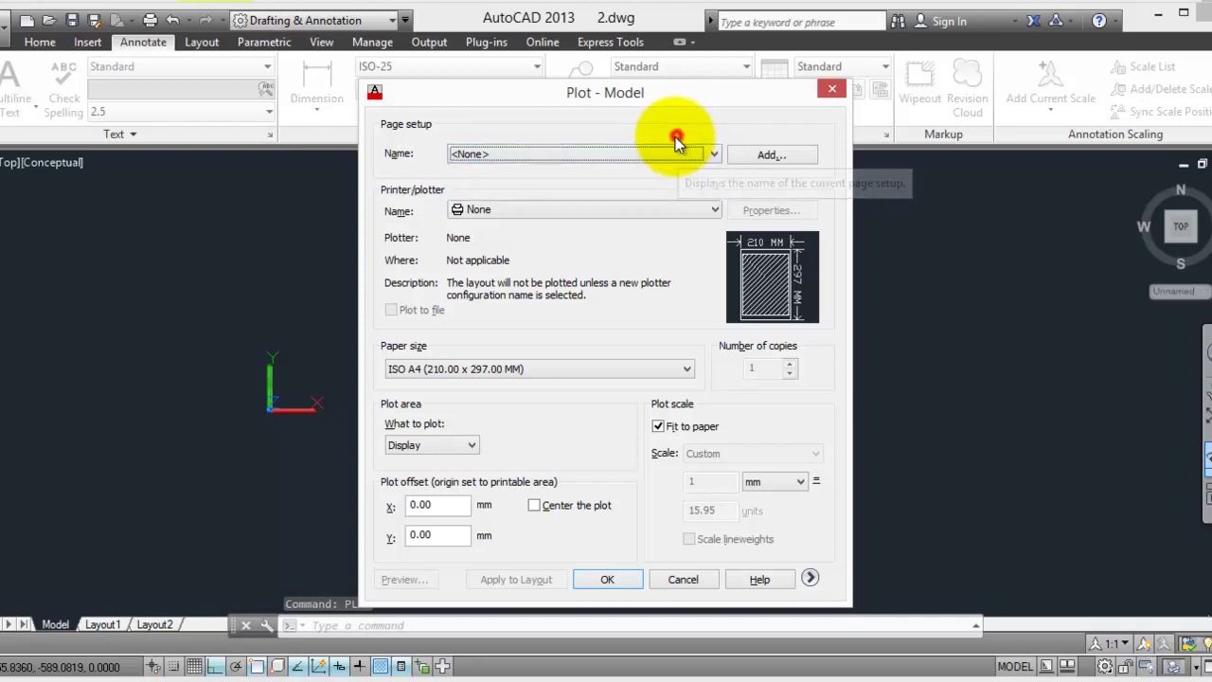
{"action": "left_click", "coordinate": [621, 213]}
{"action": "left_click_drag", "start_coordinate": [712, 248], "coordinate": [714, 279]}
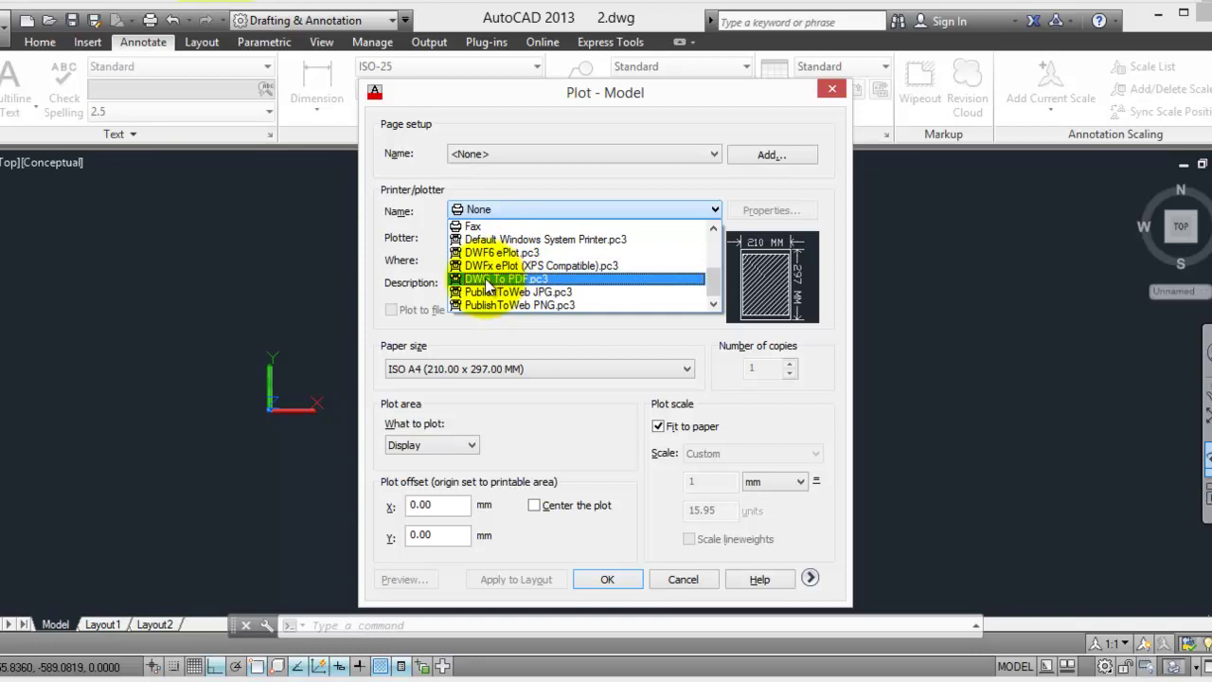
{"action": "left_click", "coordinate": [486, 281]}
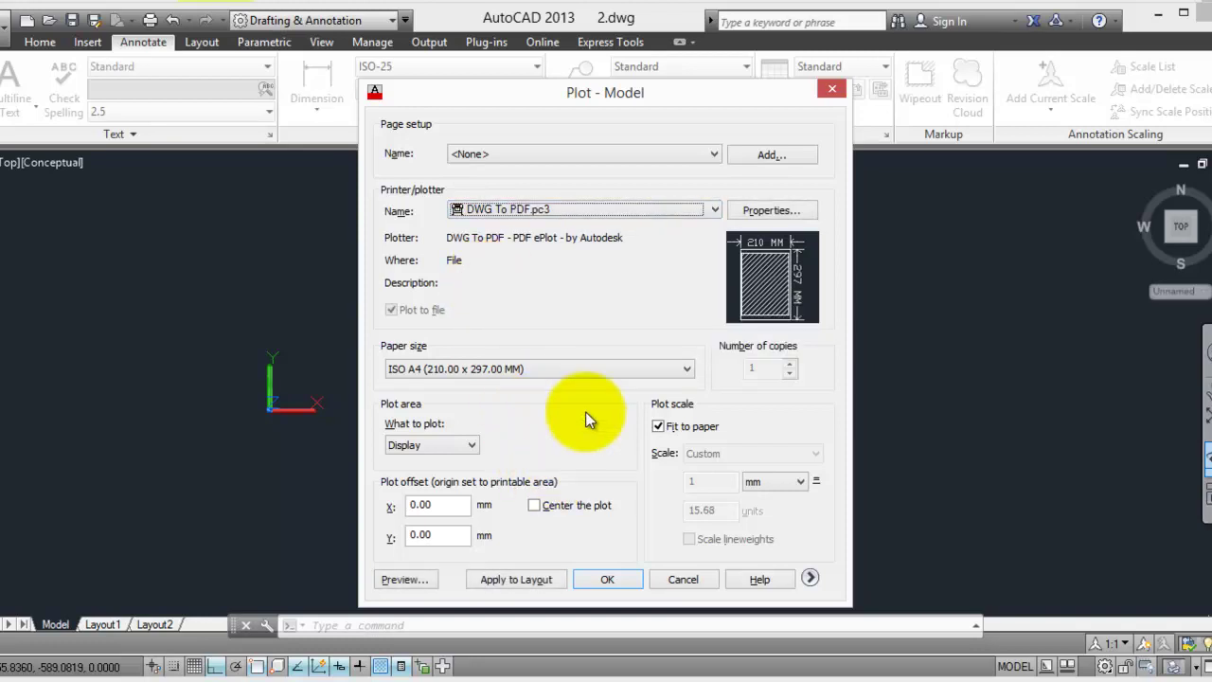
{"action": "left_click", "coordinate": [573, 370]}
{"action": "scroll", "coordinate": [678, 327], "scroll_direction": "down", "scroll_amount": 1}
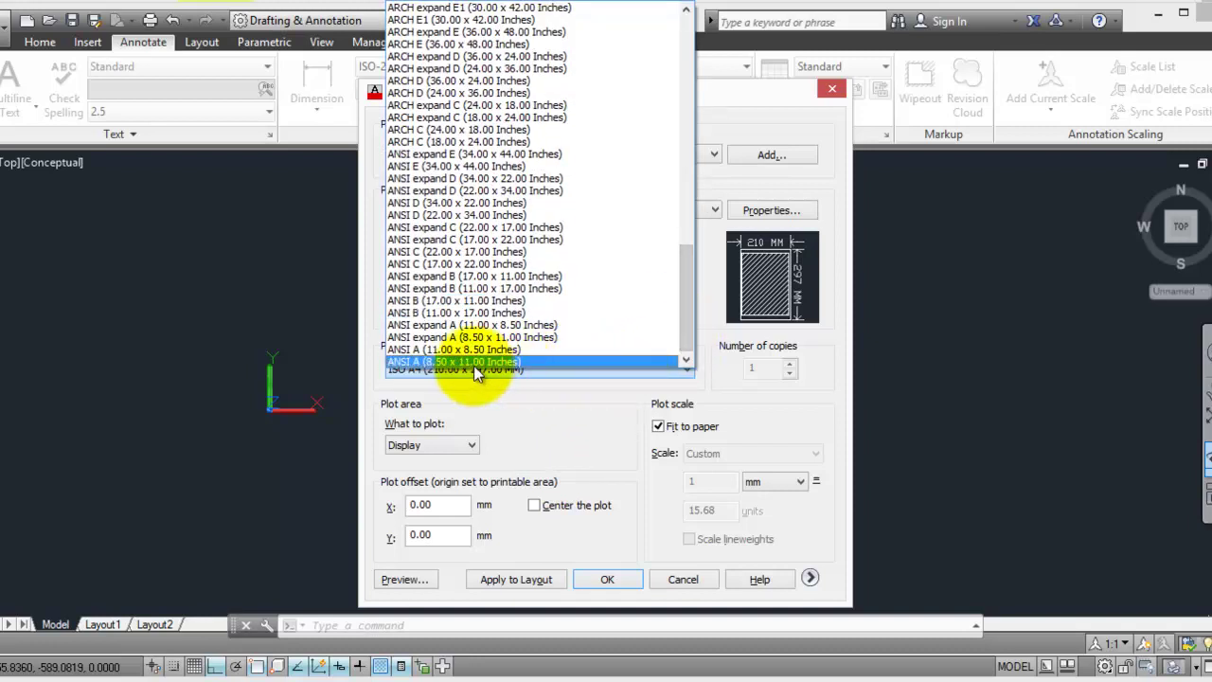
{"action": "left_click", "coordinate": [525, 361]}
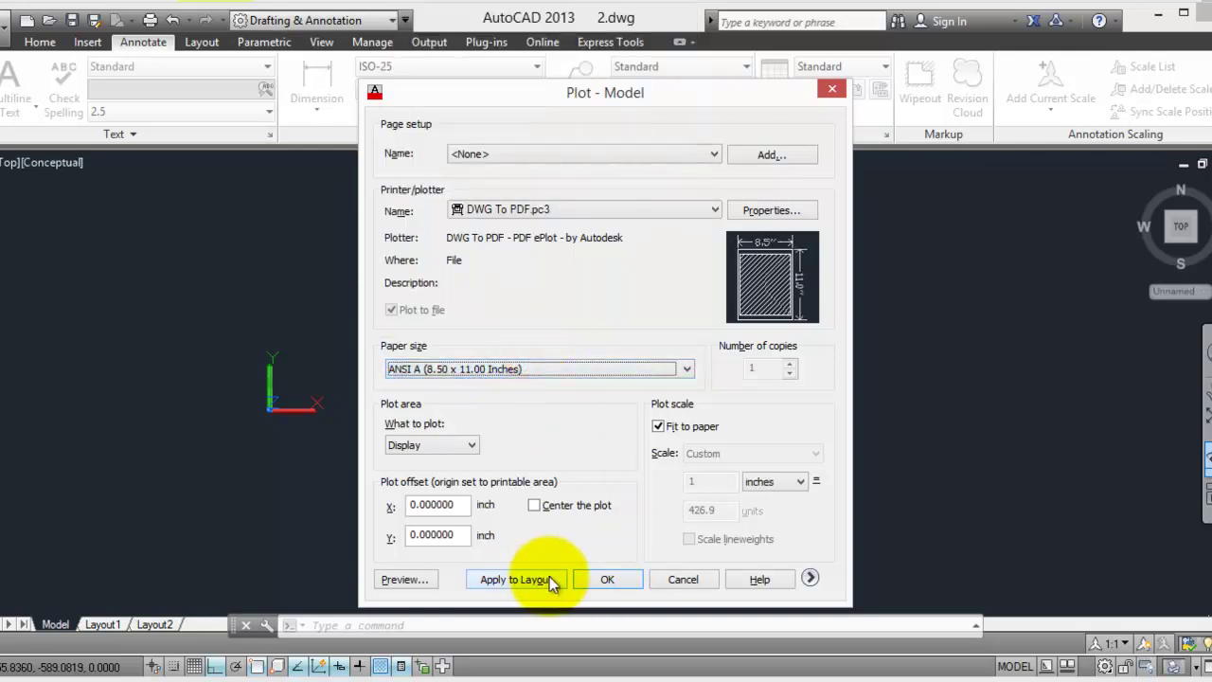
{"action": "left_click", "coordinate": [600, 577]}
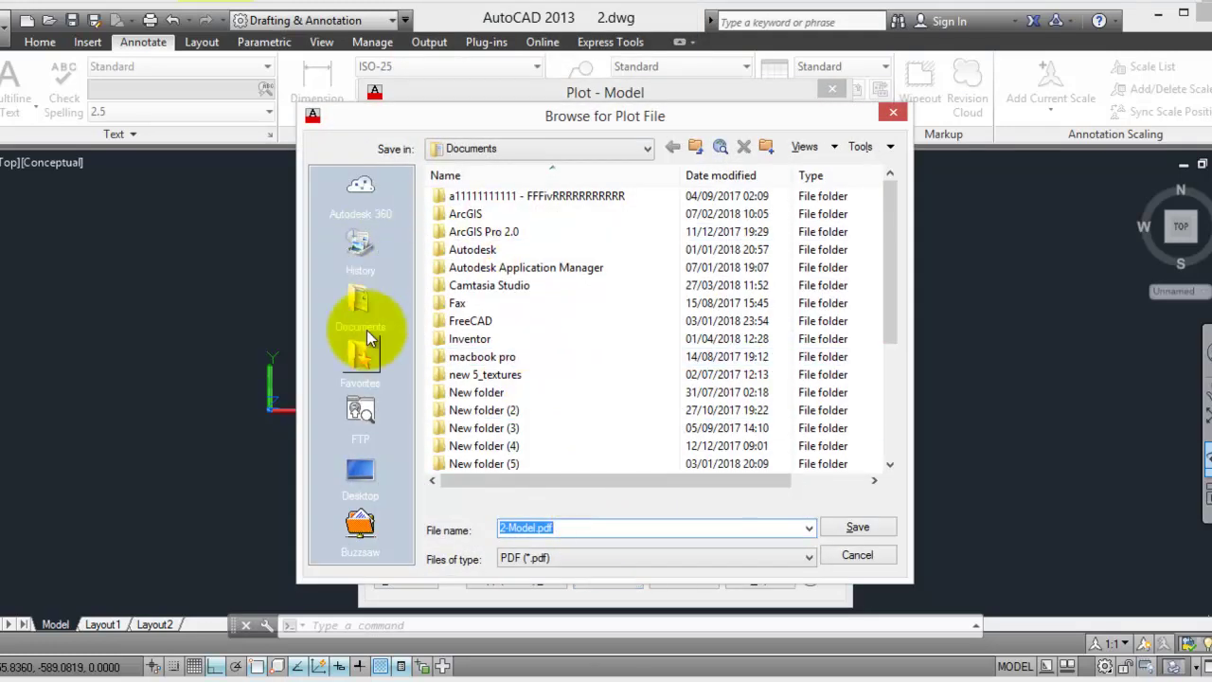
Save the plot as 2-Model.pdf inside the Desktop's 30 30 folder
{"action": "left_click", "coordinate": [366, 471]}
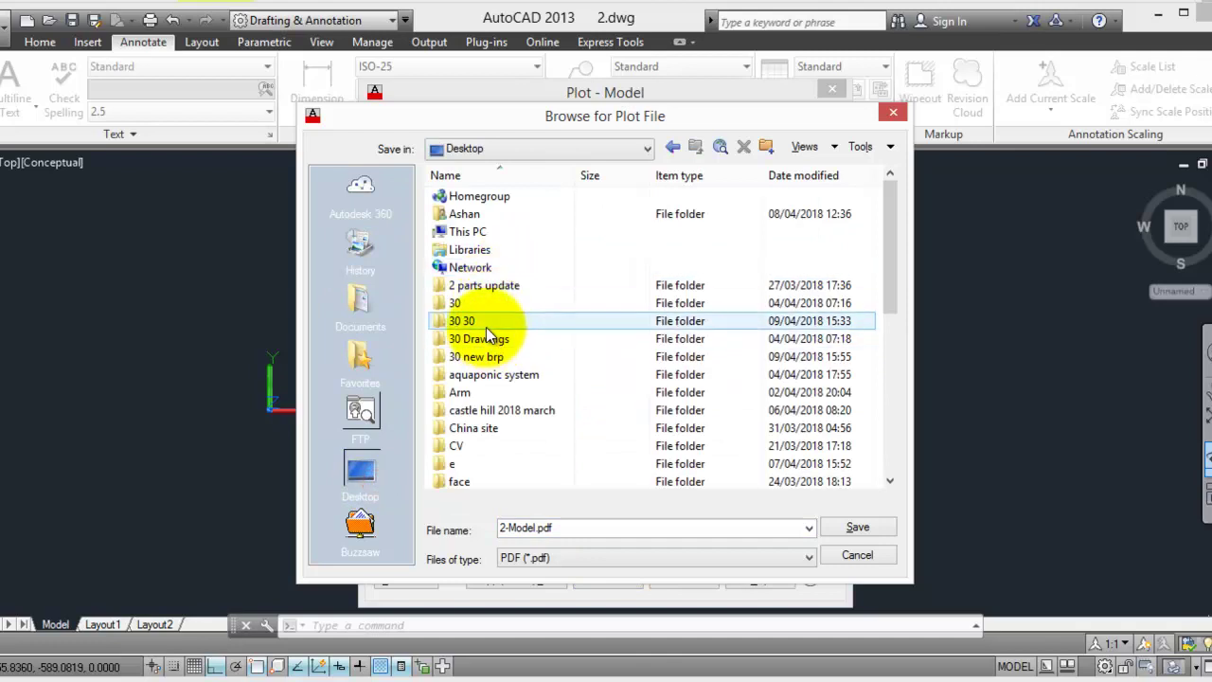
{"action": "double_click", "coordinate": [485, 326]}
{"action": "left_click", "coordinate": [530, 528]}
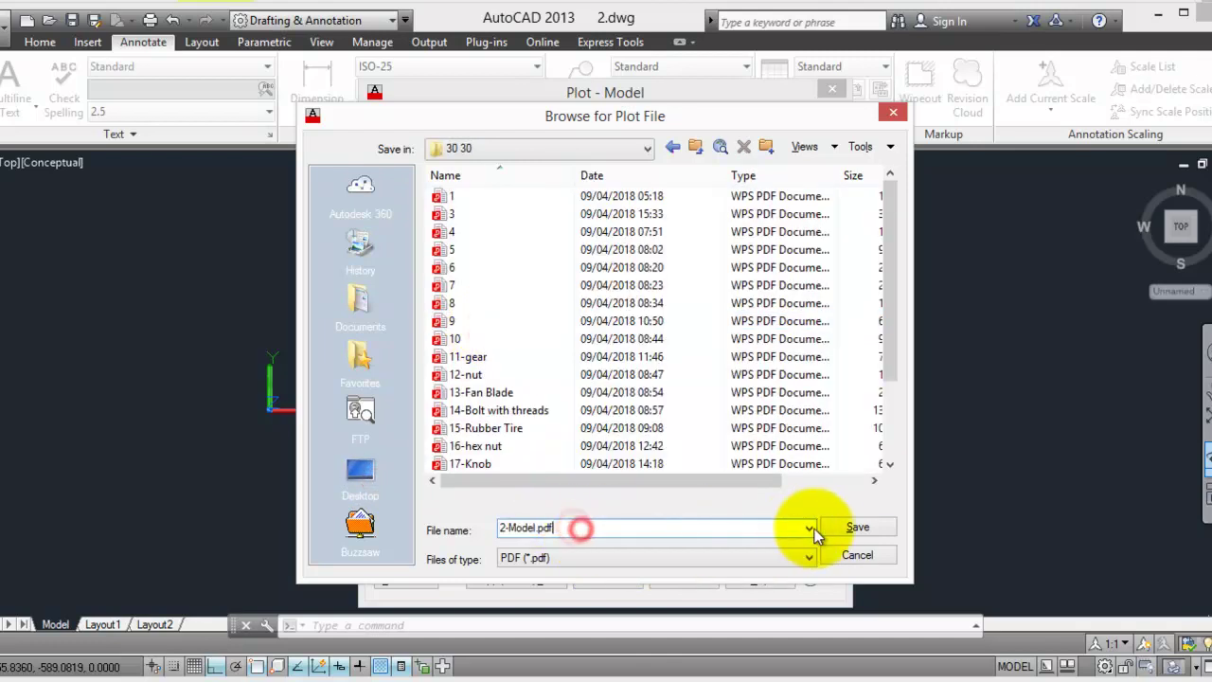
{"action": "left_click", "coordinate": [834, 529]}
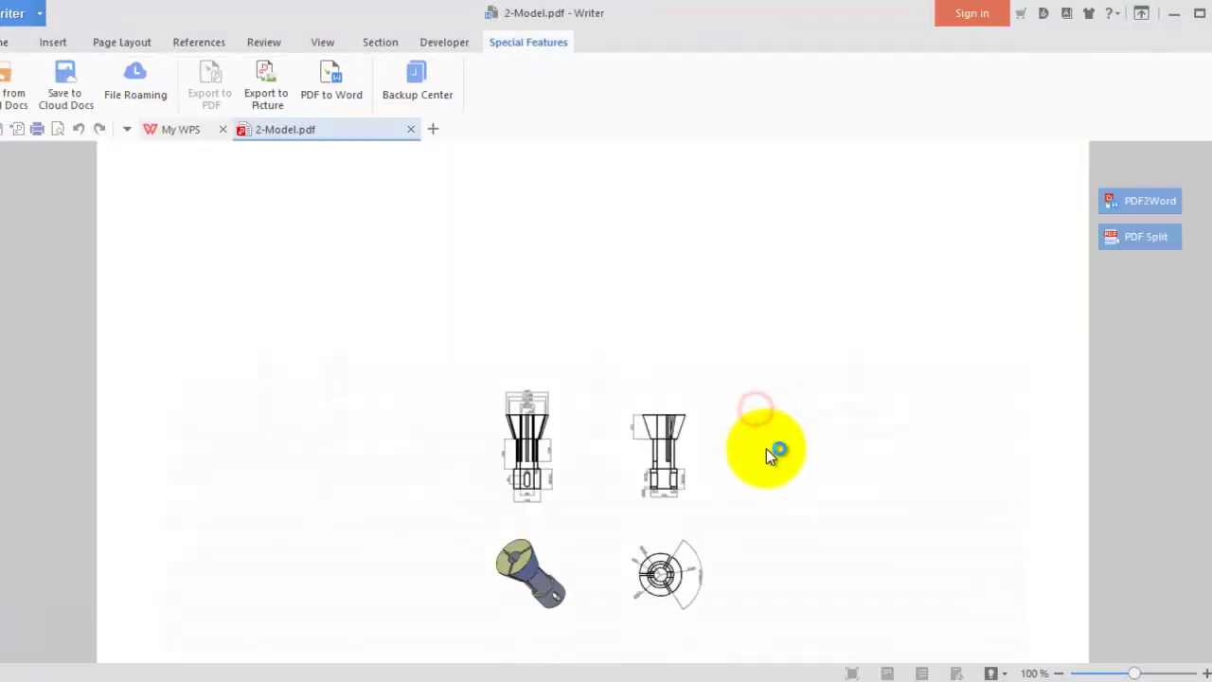
Zoom 2-Model.pdf from 100% up past 140% to examine the dimensioned views closely
{"action": "left_click_drag", "start_coordinate": [1135, 672], "coordinate": [1160, 673]}
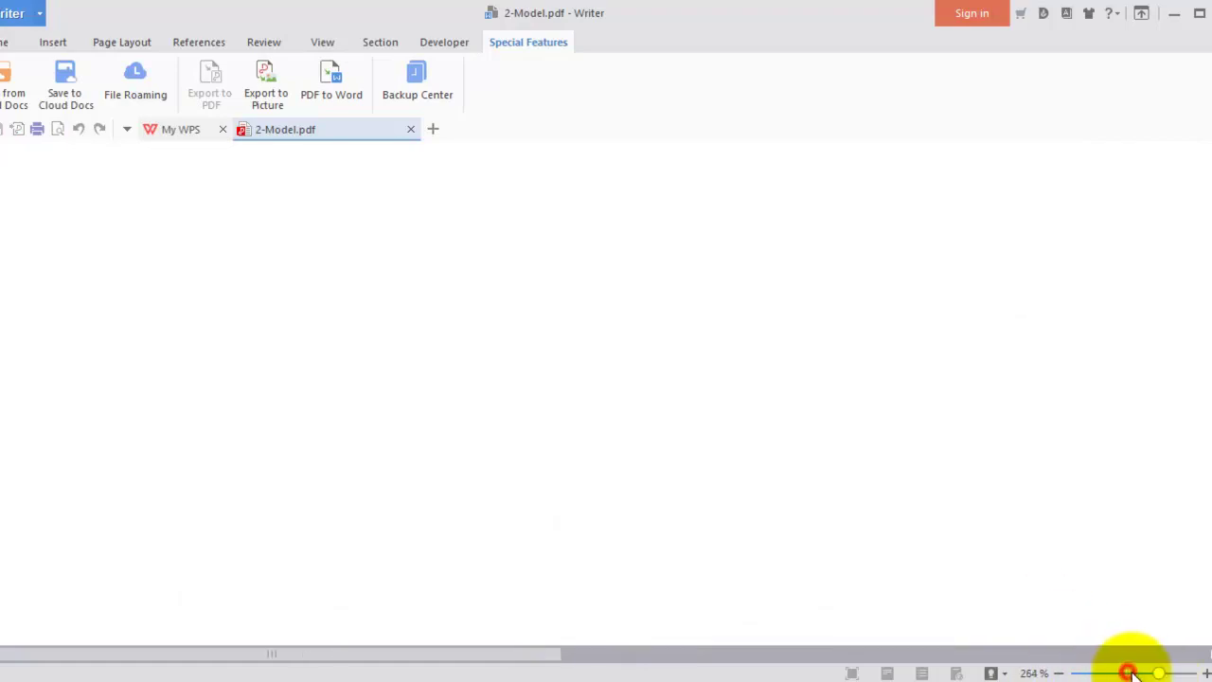
{"action": "left_click", "coordinate": [1130, 672]}
{"action": "left_click", "coordinate": [1143, 673]}
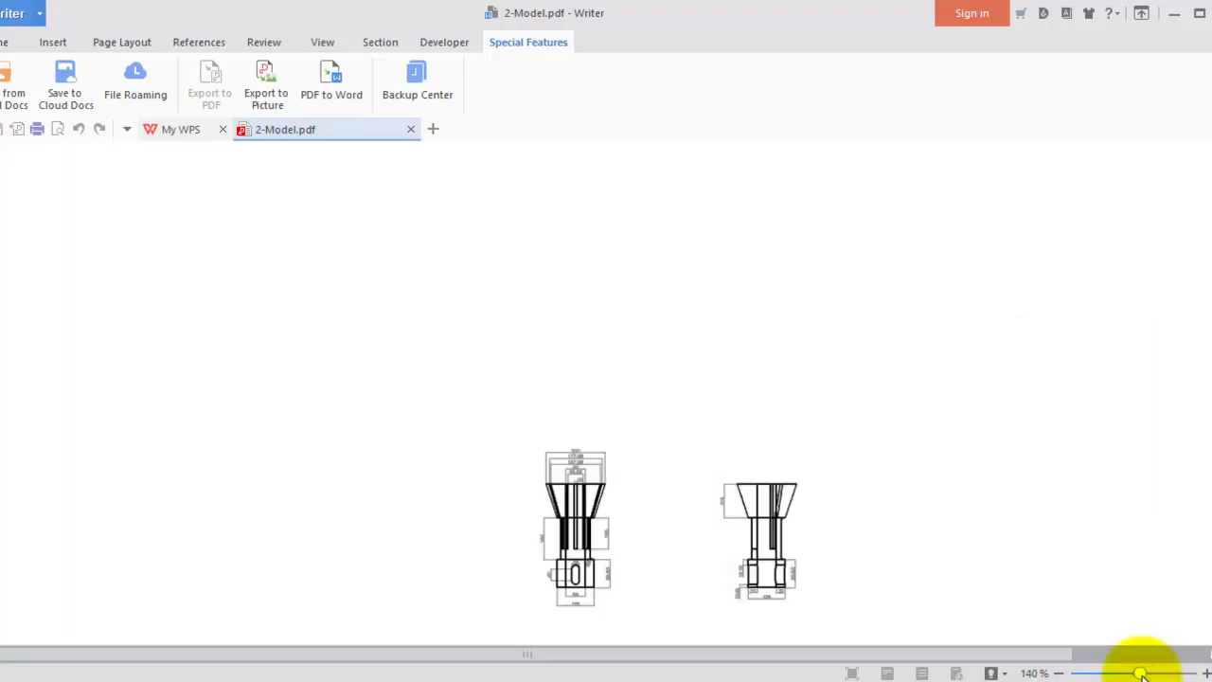
{"action": "left_click", "coordinate": [1152, 673]}
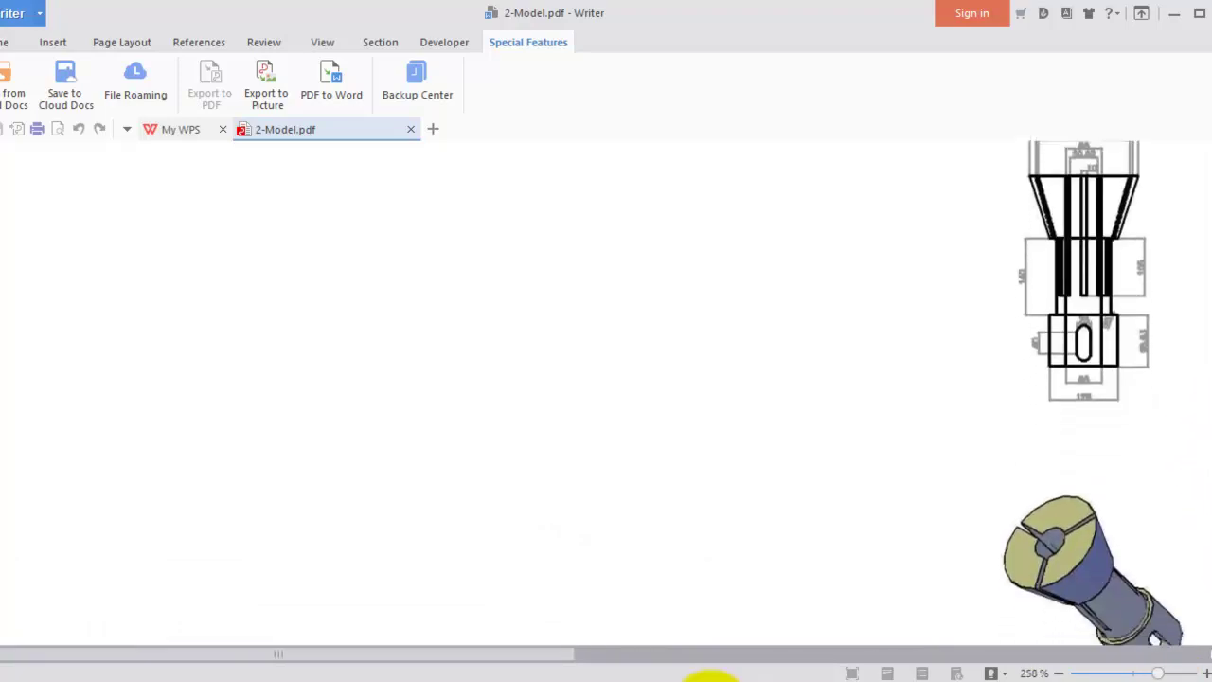
{"action": "left_click_drag", "start_coordinate": [547, 654], "coordinate": [834, 663]}
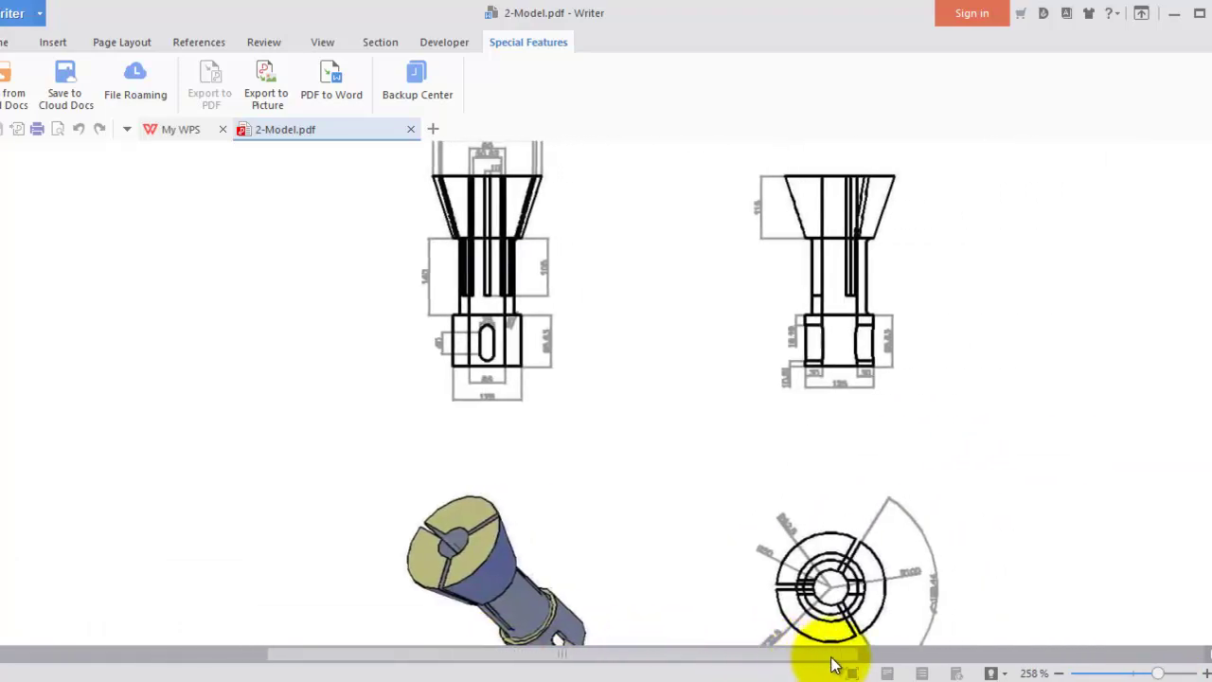
Zoom back out from 250% to 190% so all four collet views fit on screen
{"action": "left_click", "coordinate": [1057, 673]}
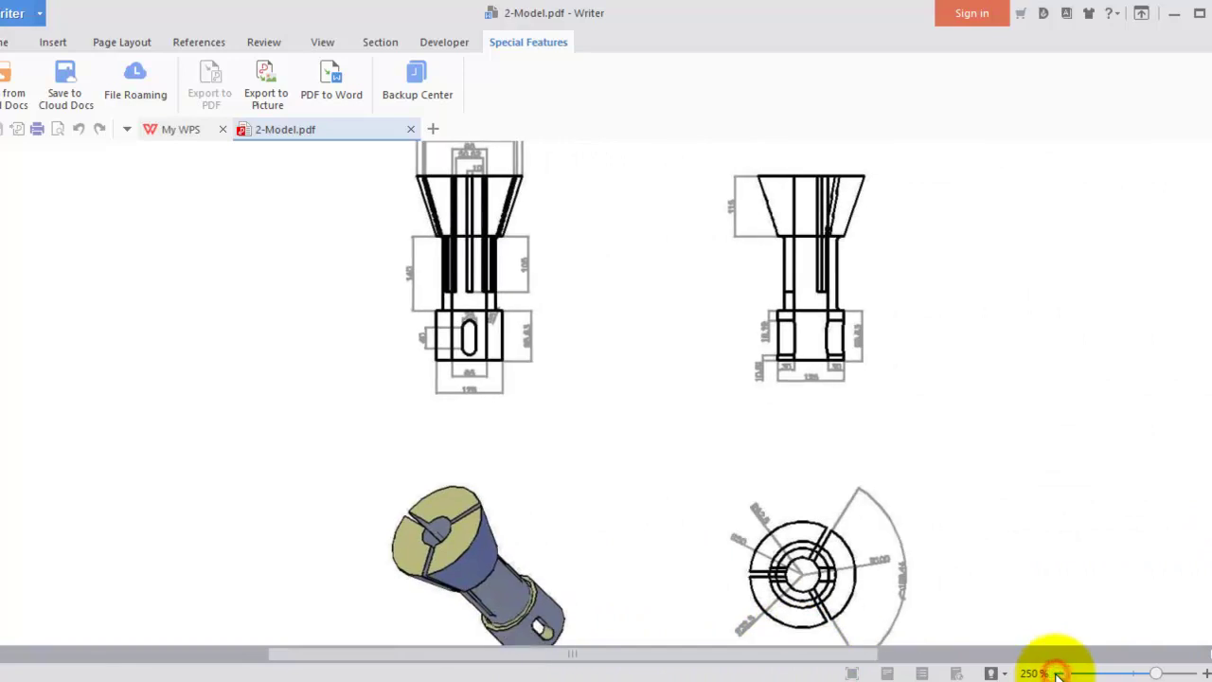
{"action": "left_click", "coordinate": [1058, 673]}
{"action": "left_click", "coordinate": [1058, 673]}
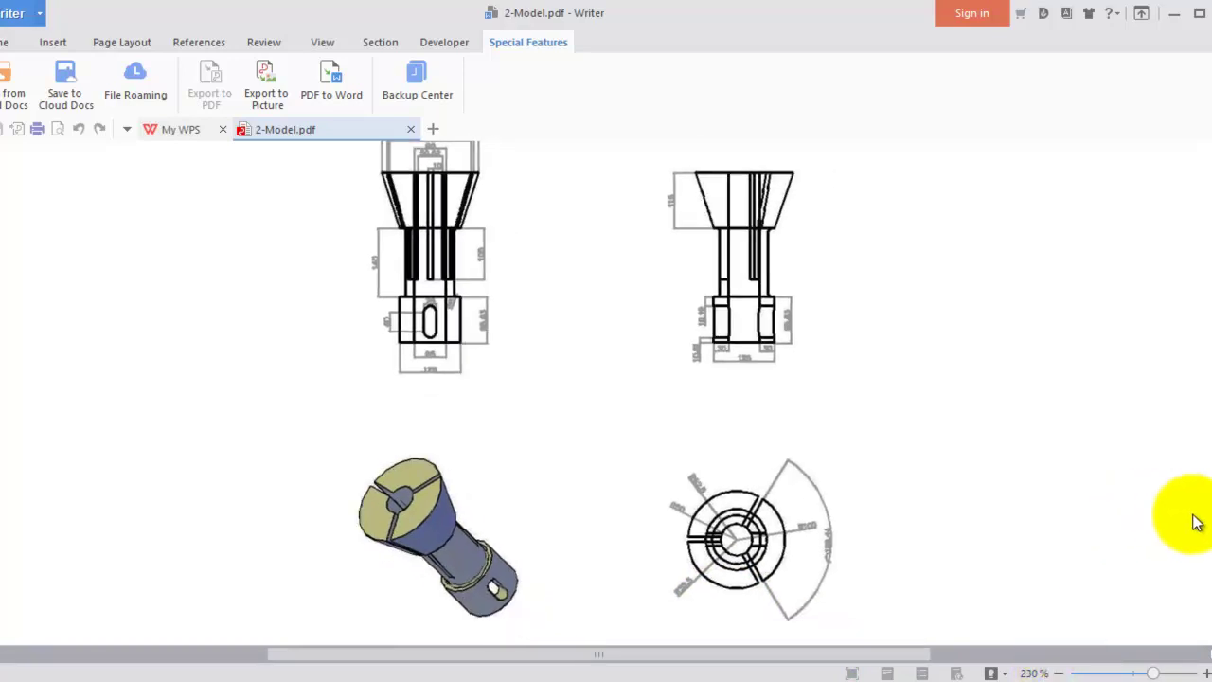
{"action": "left_click", "coordinate": [1059, 673]}
{"action": "left_click", "coordinate": [1059, 673]}
{"action": "left_click", "coordinate": [1059, 673]}
{"action": "left_click", "coordinate": [1059, 674]}
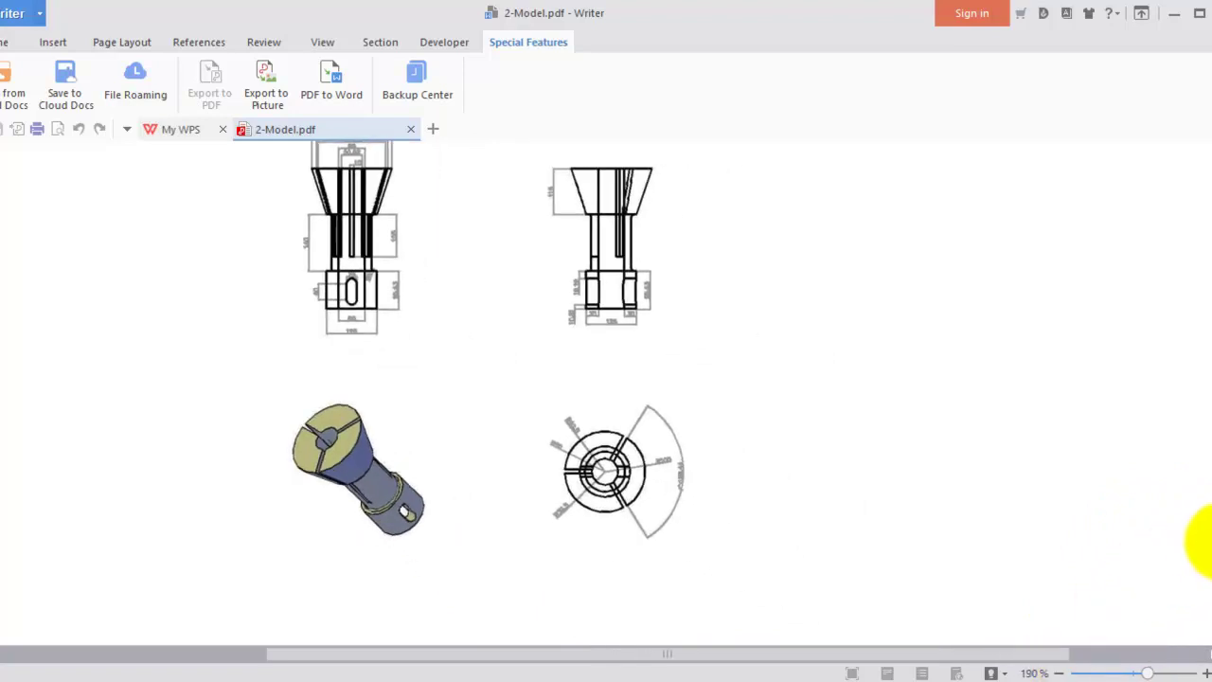
{"action": "scroll", "coordinate": [1191, 544], "scroll_direction": "up", "scroll_amount": 1}
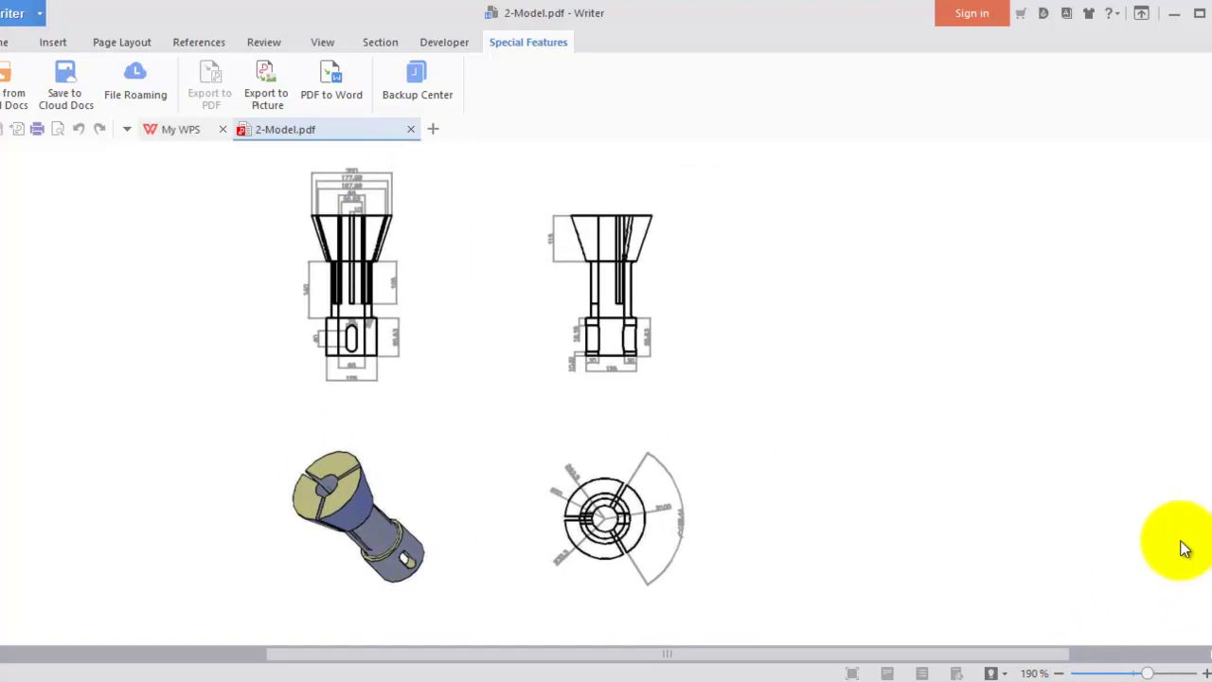